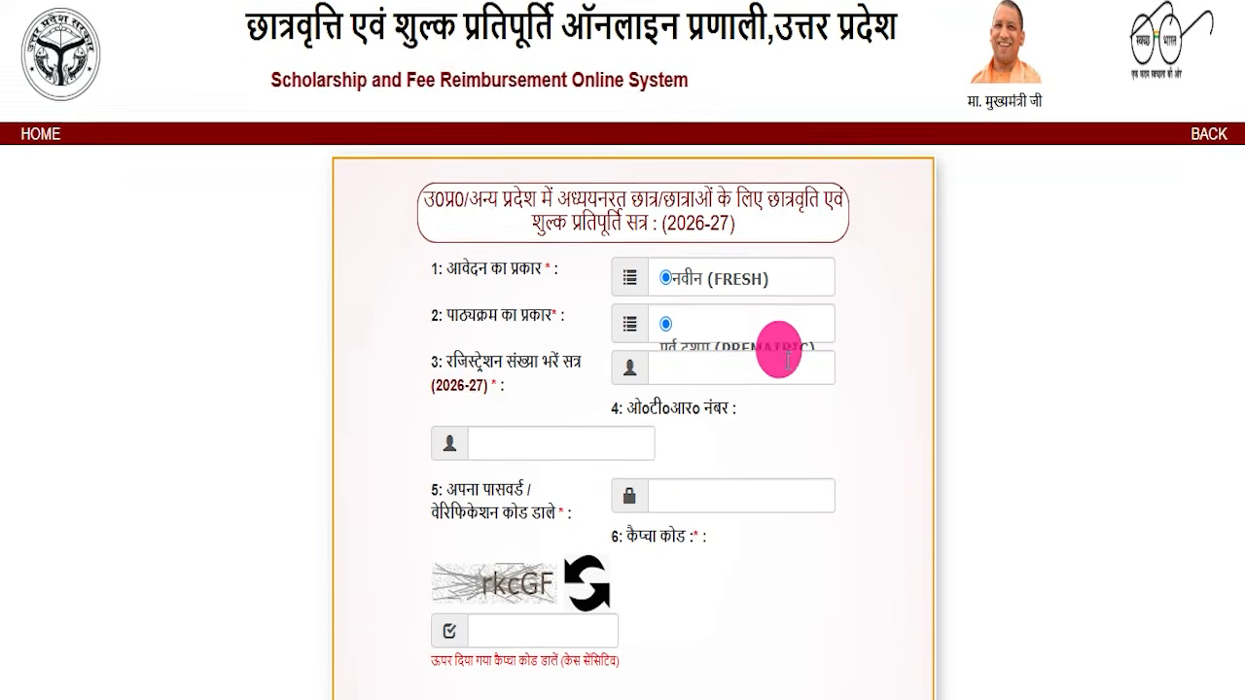
Look over the 2026-27 prematric fresh login form and the last date for applying online in the UP Scholarship article.
scroll(778, 348, "down", 3)
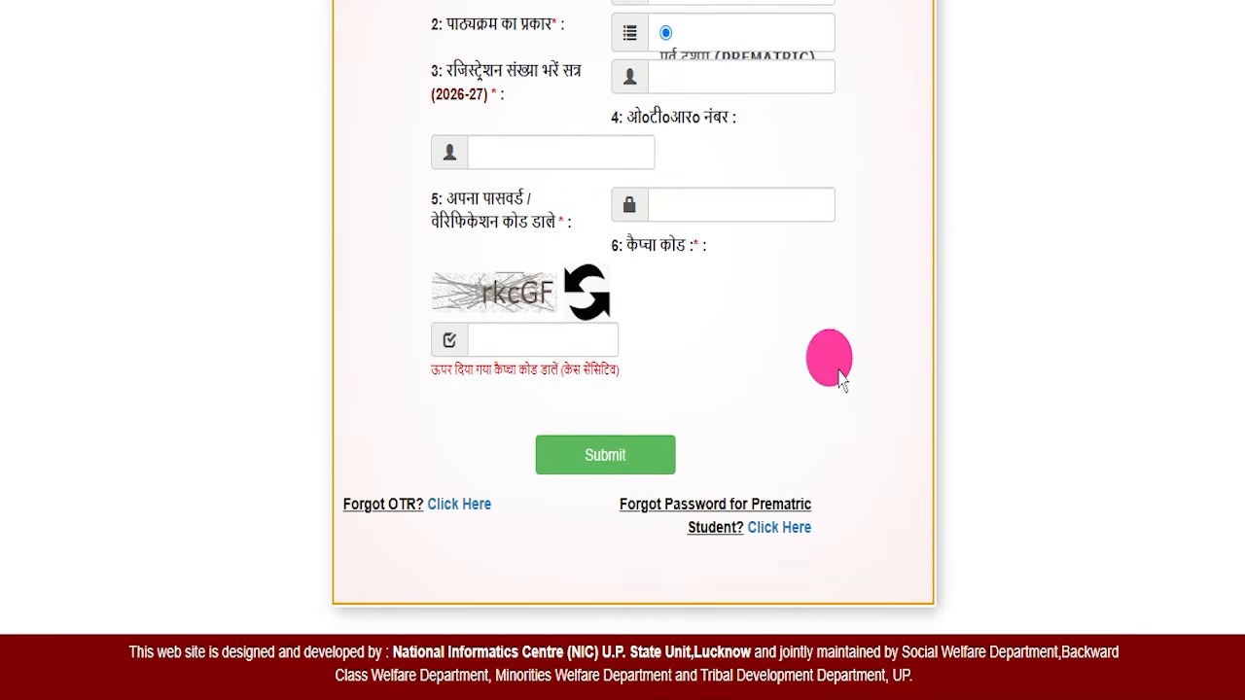
scroll(841, 380, "up", 3)
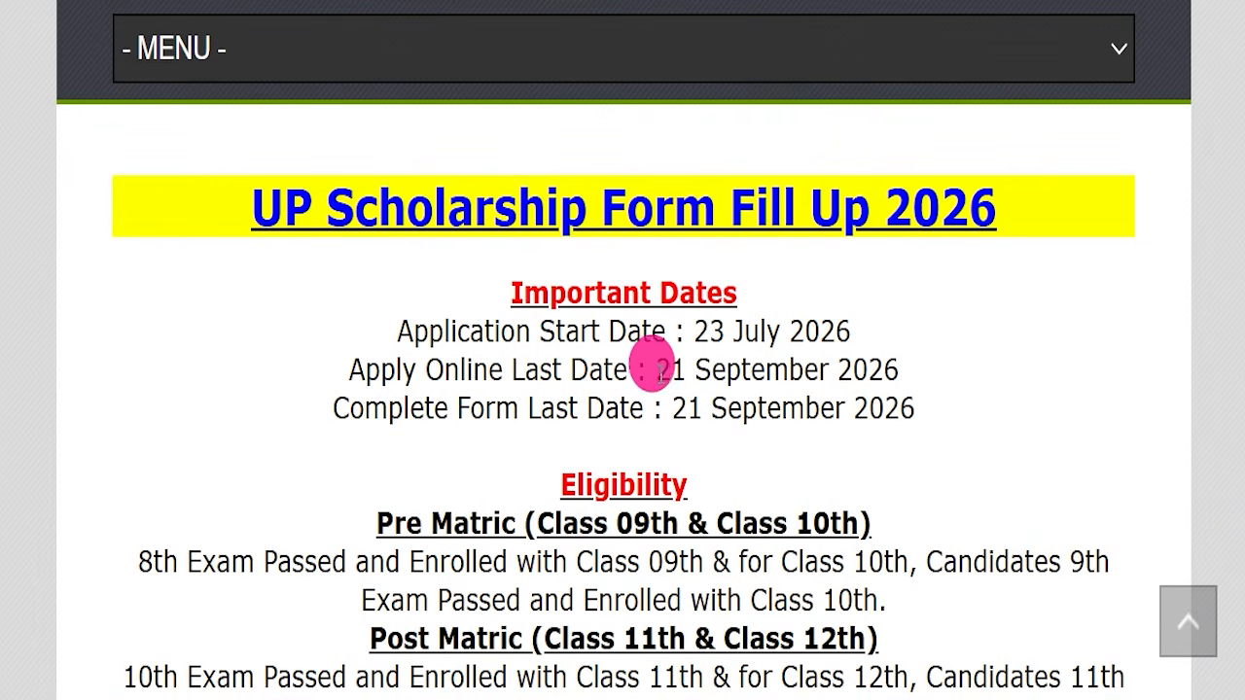
left_click_drag(655, 370, 875, 352)
left_click(890, 397)
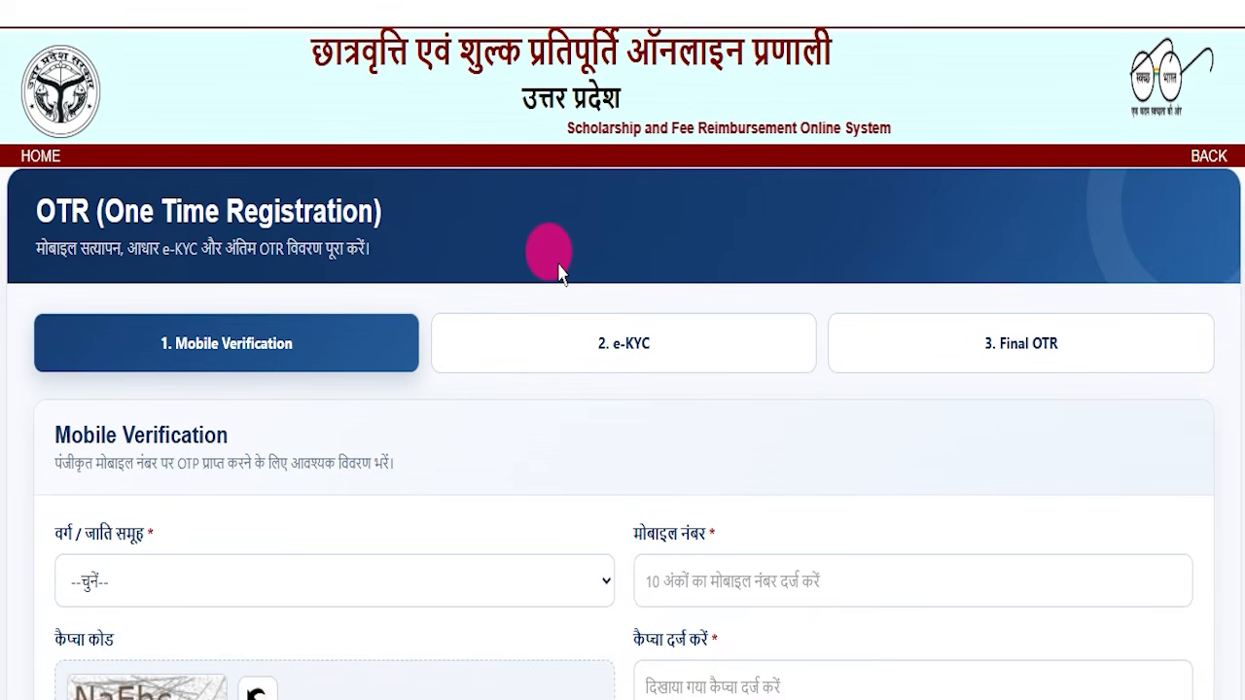
Review the OTR mobile verification form and the 2026-27 fresh prematric login form from top to bottom.
scroll(559, 272, "down", 3)
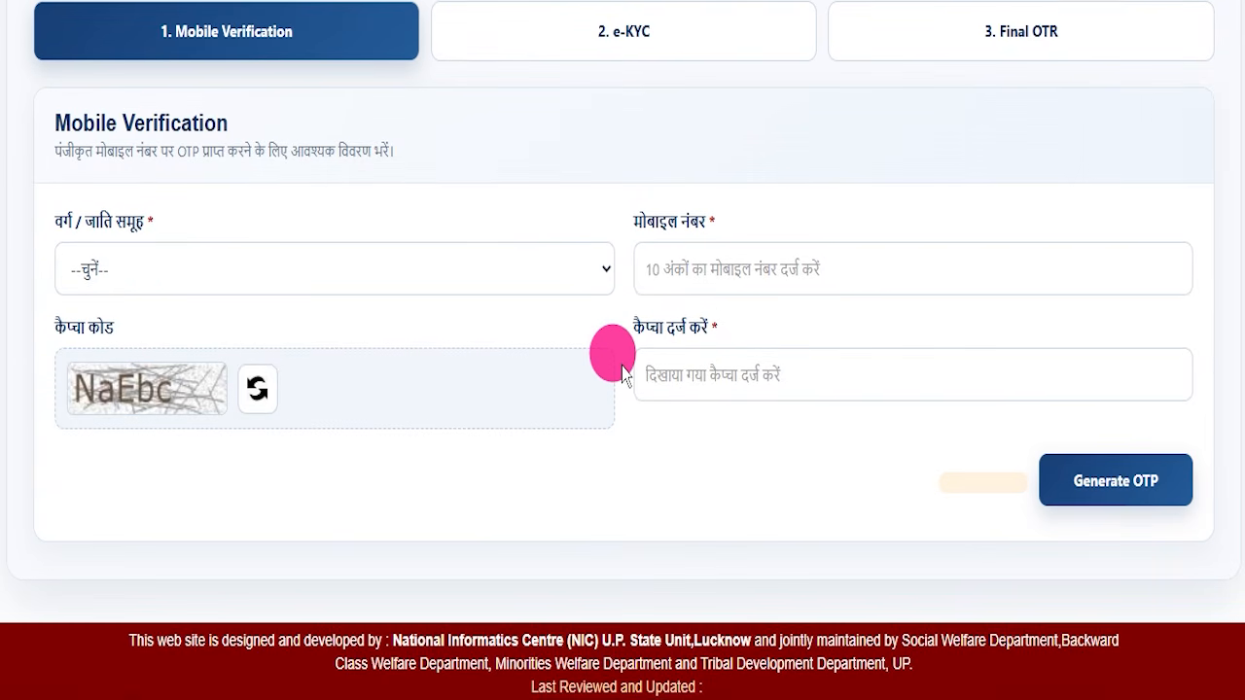
scroll(615, 384, "up", 3)
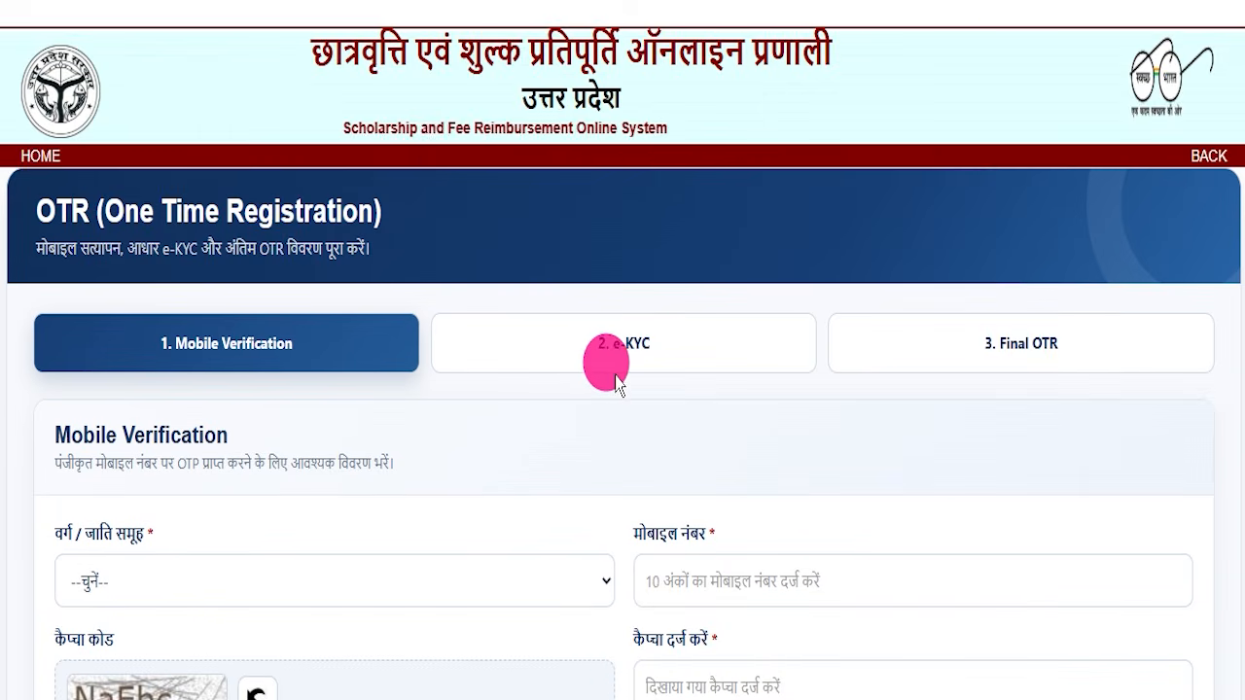
scroll(562, 346, "down", 1)
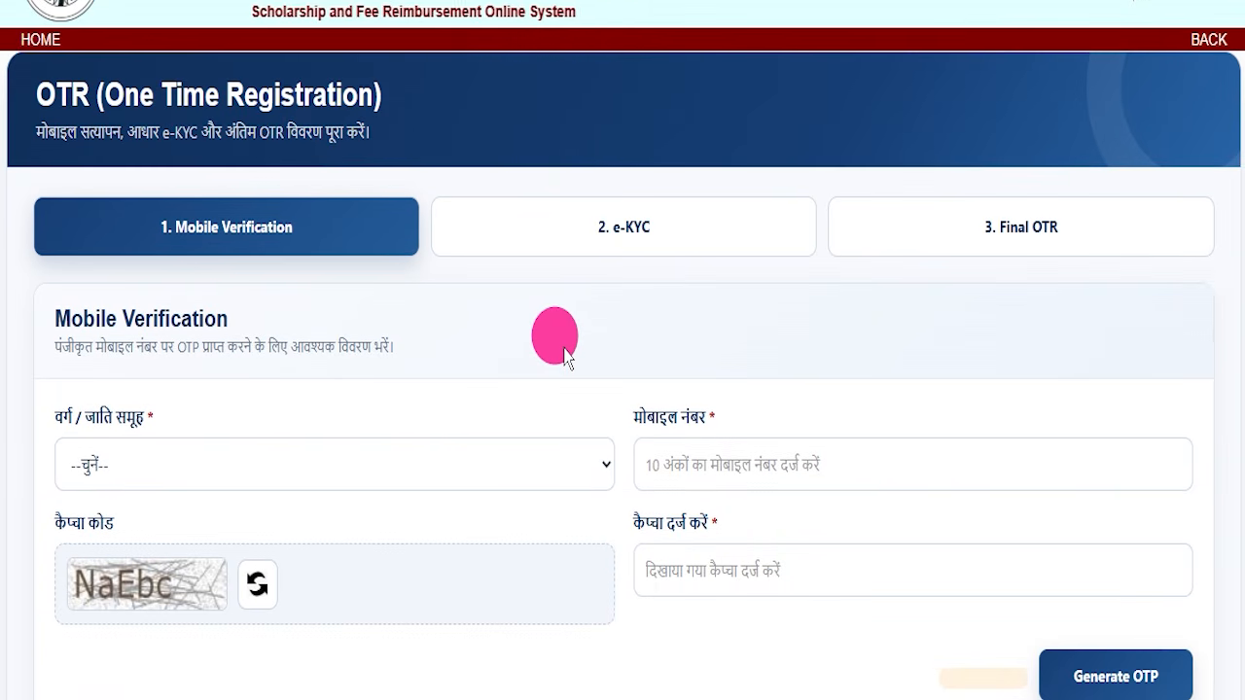
scroll(566, 358, "down", 2)
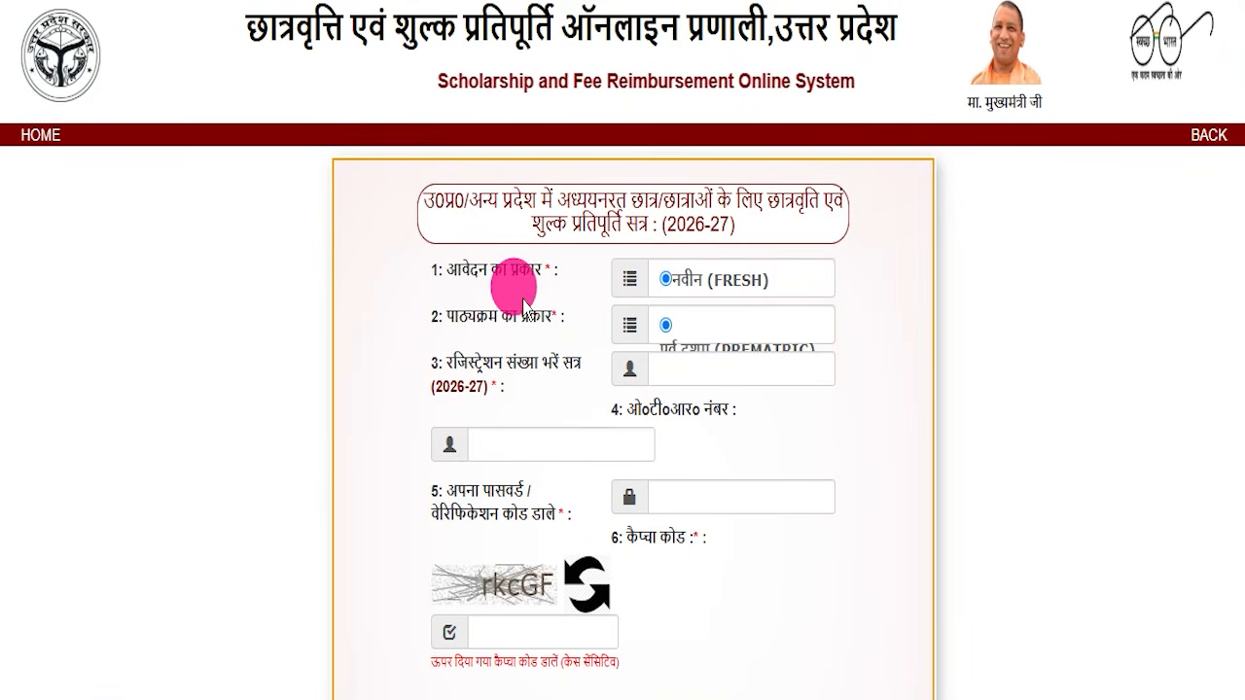
scroll(513, 286, "down", 3)
scroll(422, 172, "up", 3)
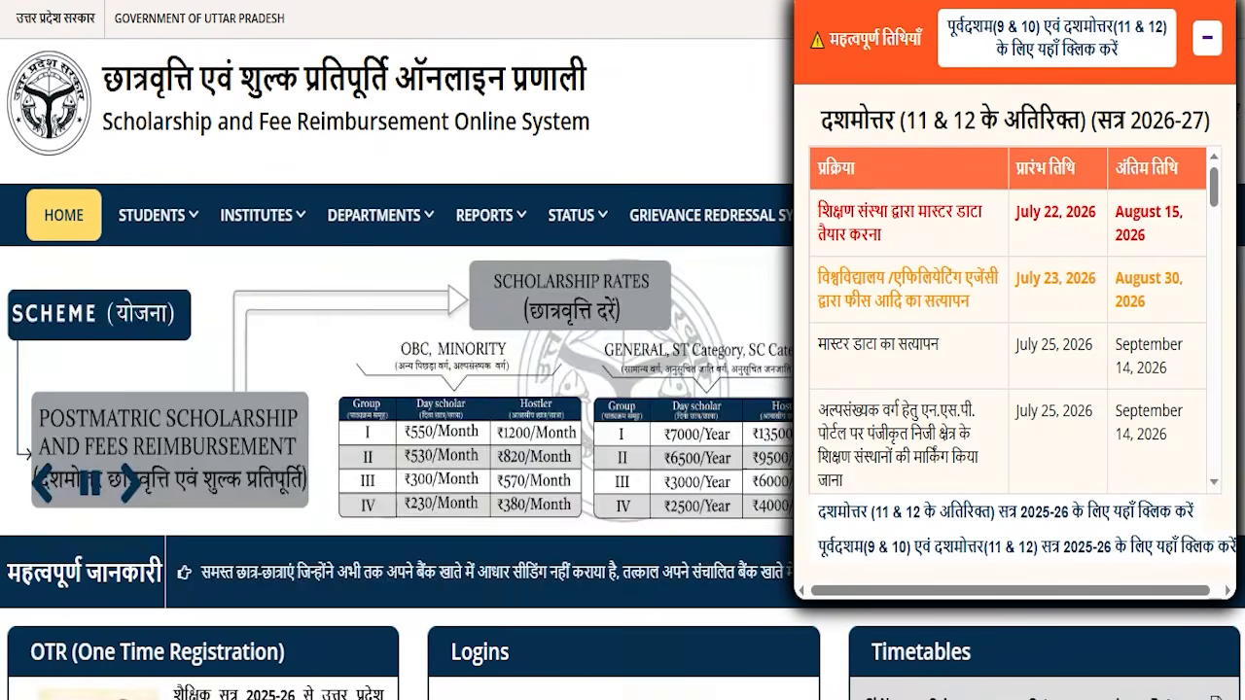
Look through the scholarship portal's homepage from the banner down to the footer and back.
mouse_move(468, 261)
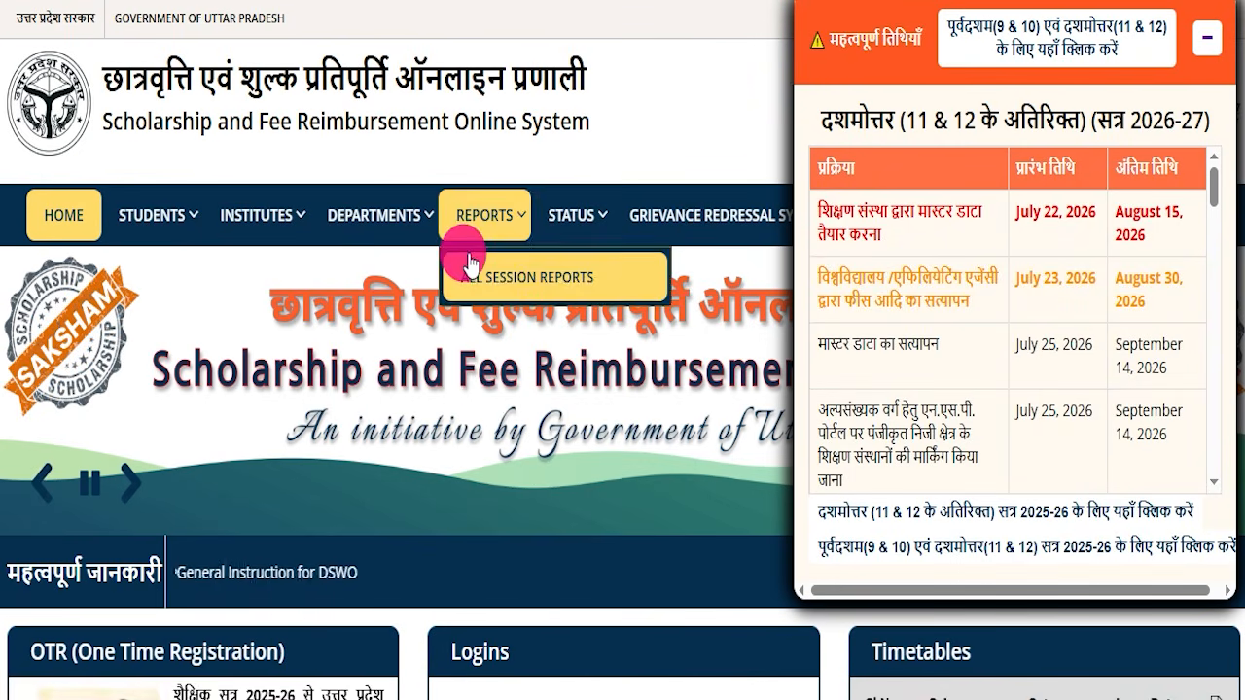
scroll(422, 306, "down", 10)
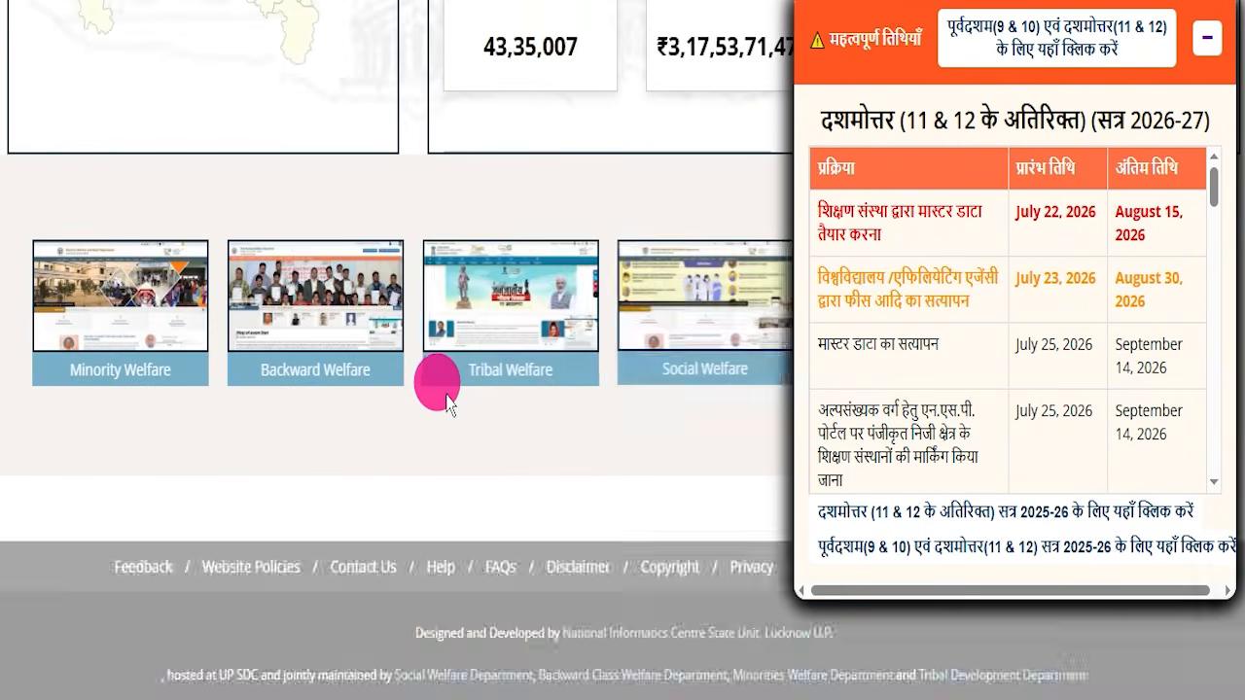
scroll(437, 383, "up", 10)
scroll(439, 408, "up", 10)
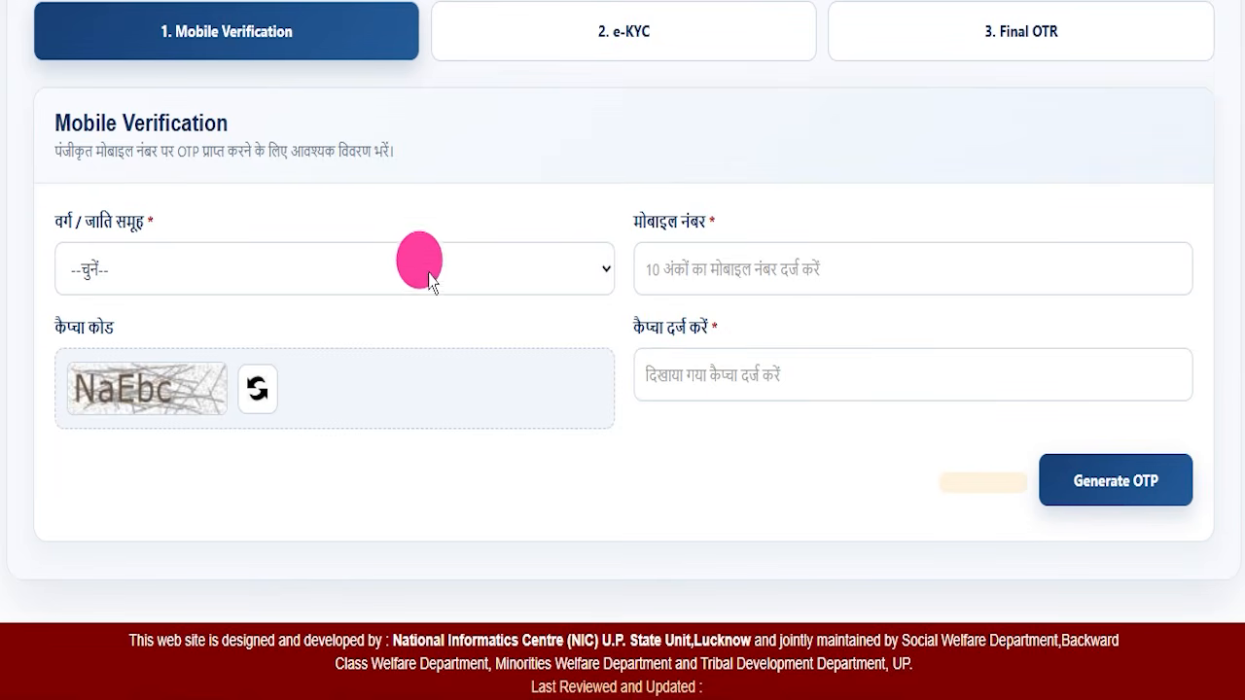
Examine the One Time Registration page's heading, its three stages and the fields required for mobile verification.
scroll(483, 305, "up", 5)
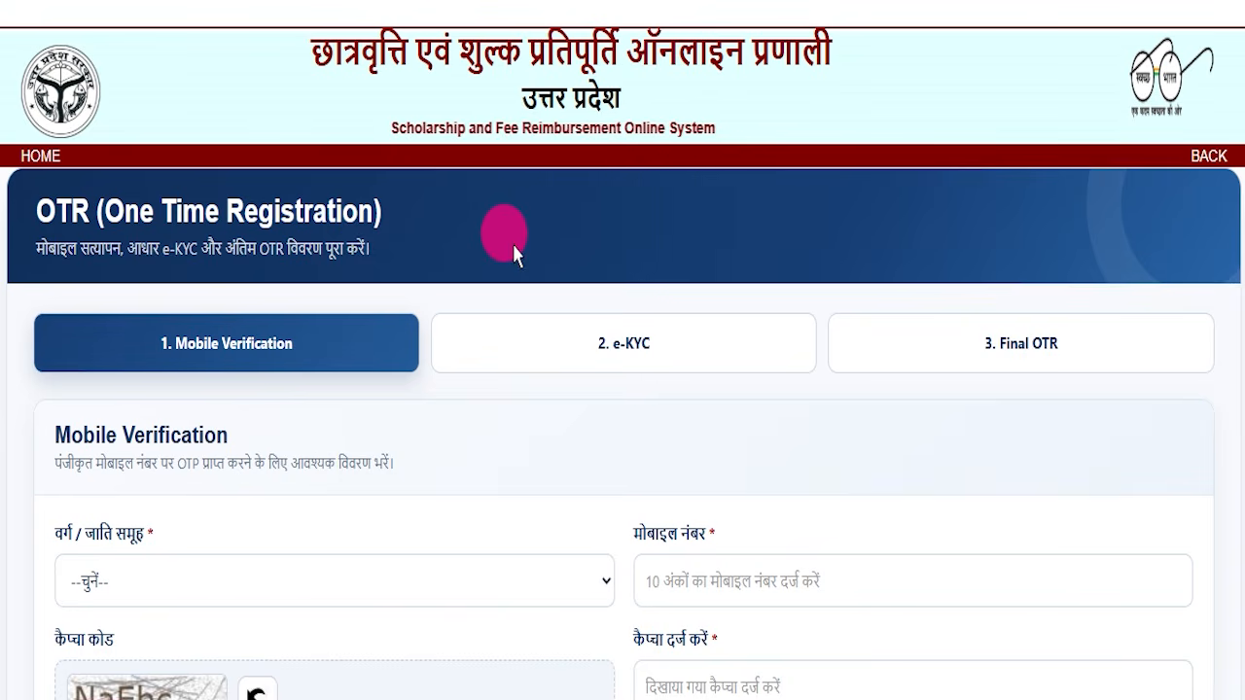
left_click_drag(415, 194, 94, 188)
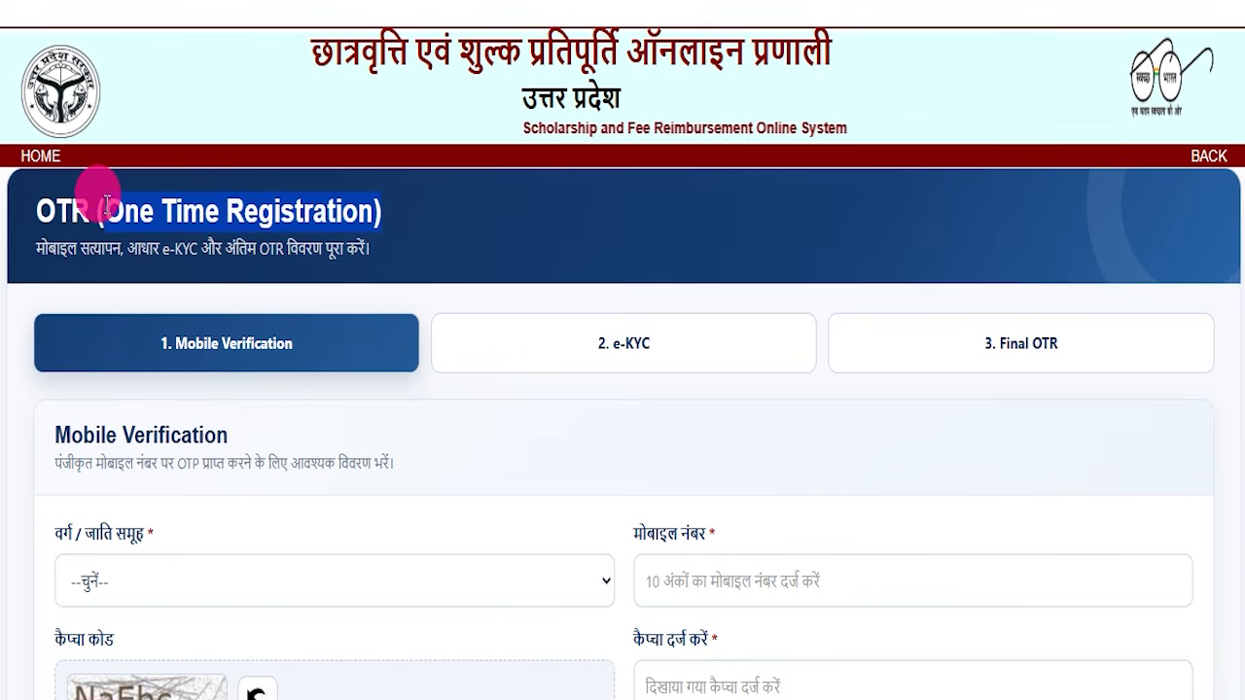
left_click(372, 206)
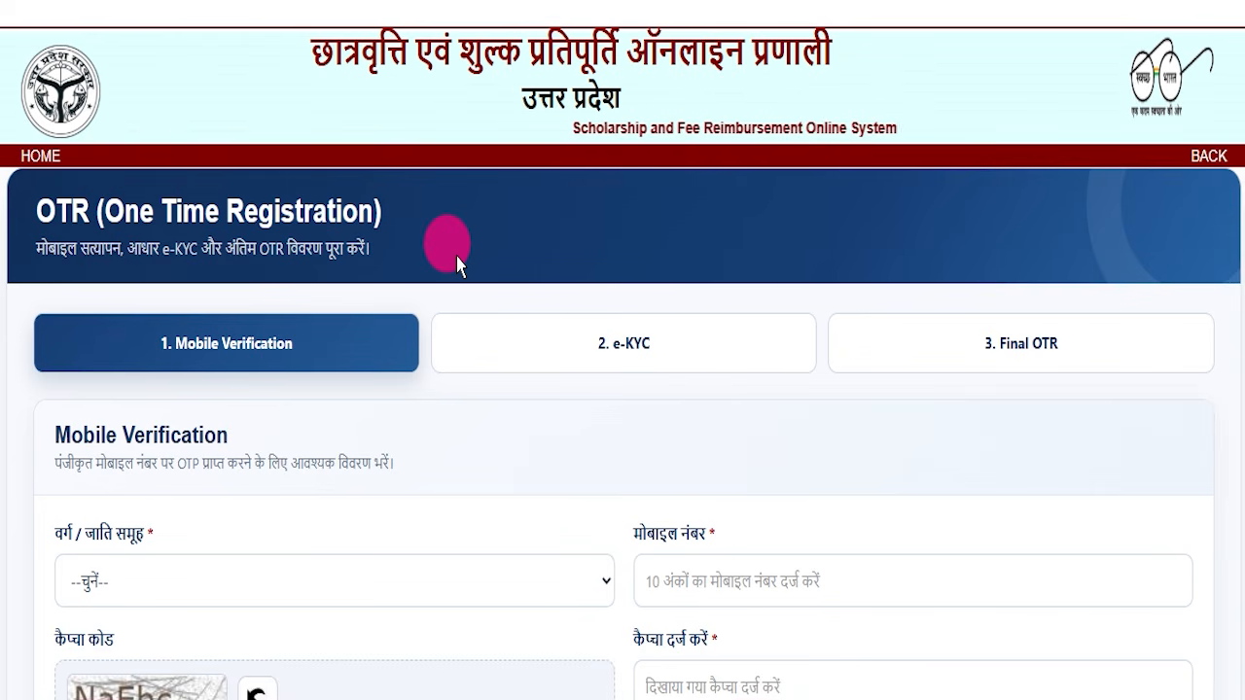
scroll(628, 265, "down", 3)
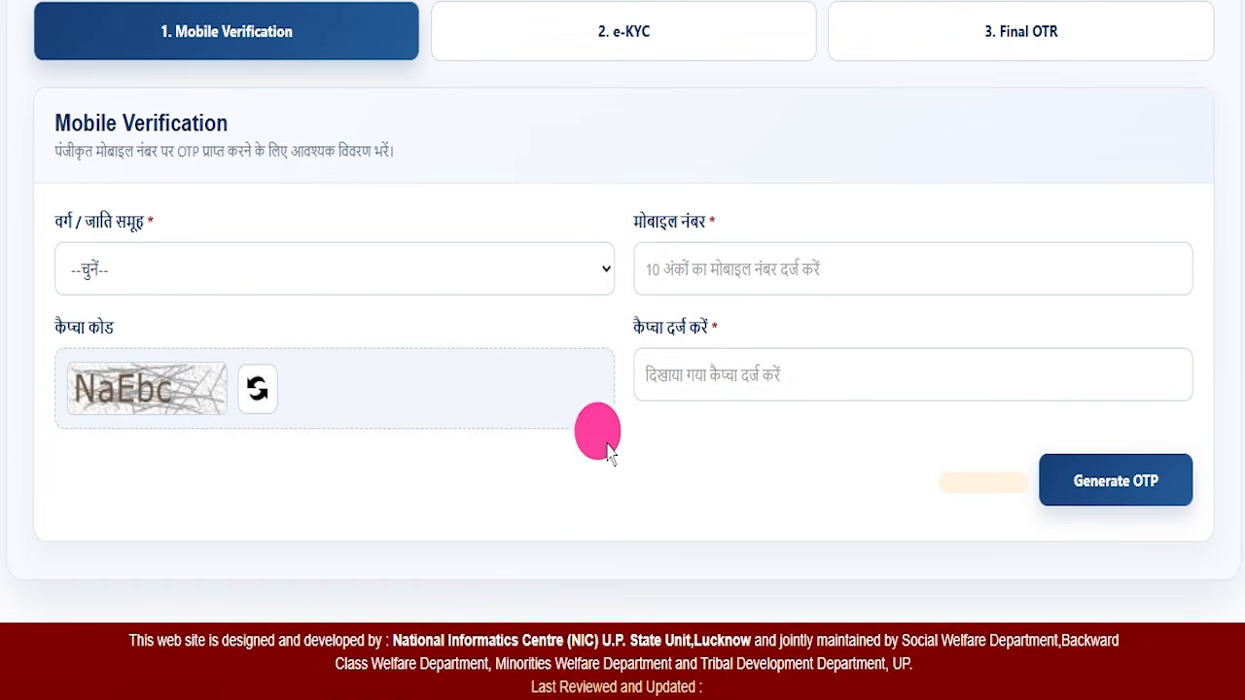
scroll(632, 491, "up", 3)
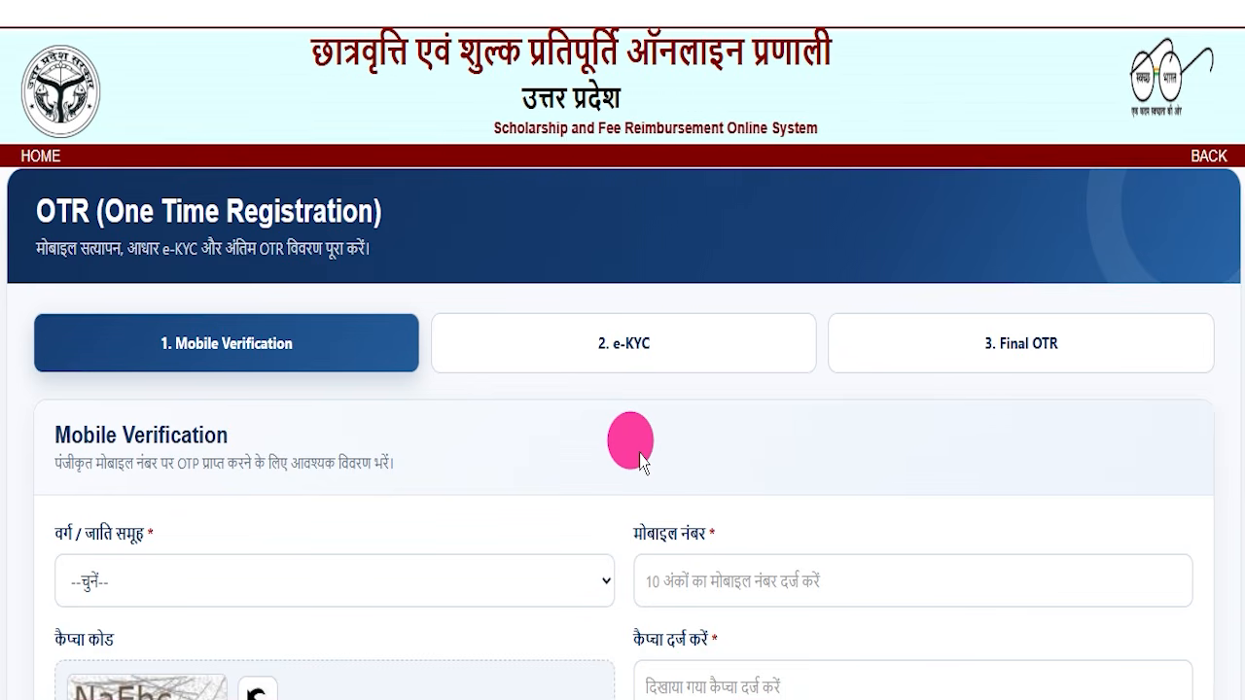
scroll(640, 462, "down", 3)
scroll(672, 425, "up", 3)
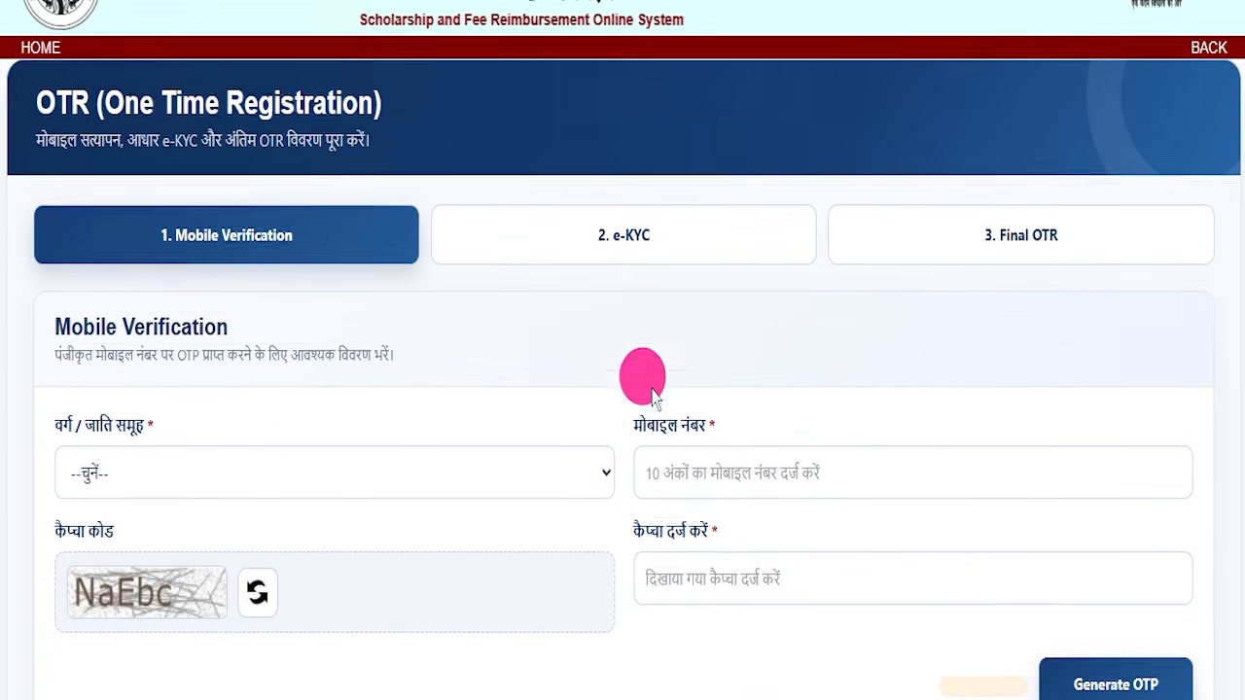
Switch back to the 2026-27 prematric fresh login page and check its registration number, OTR, password and captcha fields.
left_click(594, 3)
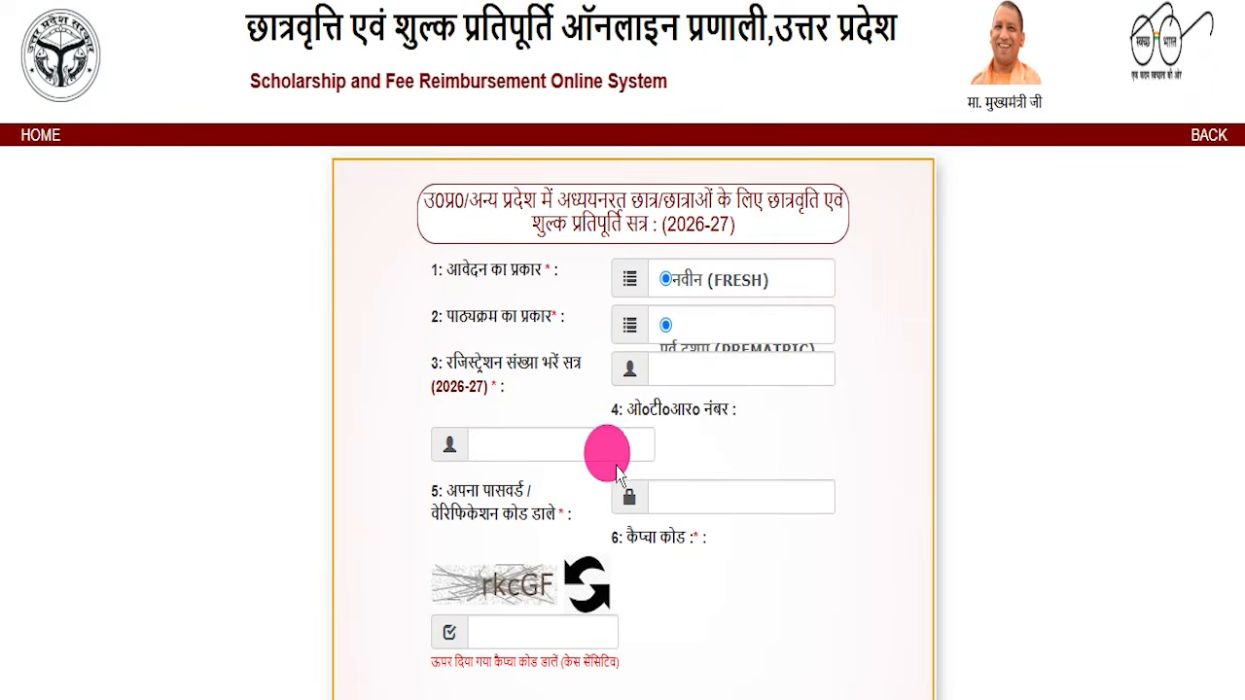
scroll(821, 443, "down", 1)
scroll(832, 423, "down", 3)
scroll(834, 421, "up", 3)
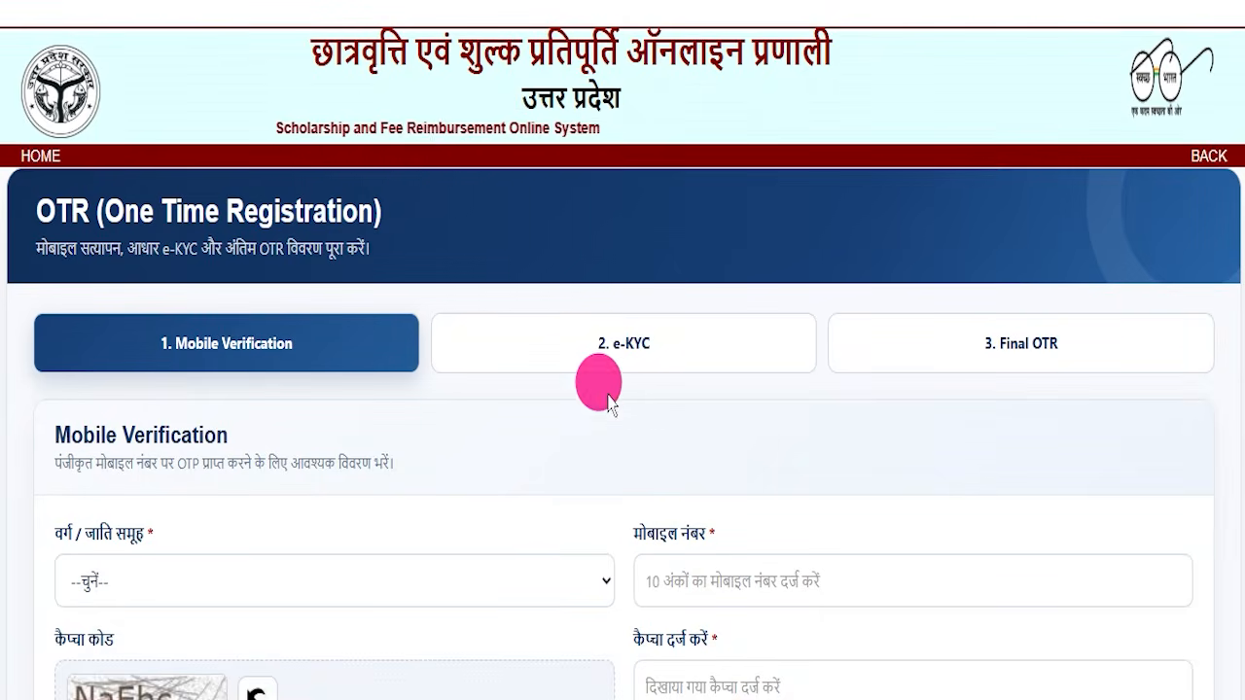
Examine the OTR registration, Logins and Sanskrit Scholarship sections on the scholarship portal's homepage.
scroll(570, 458, "up", 4)
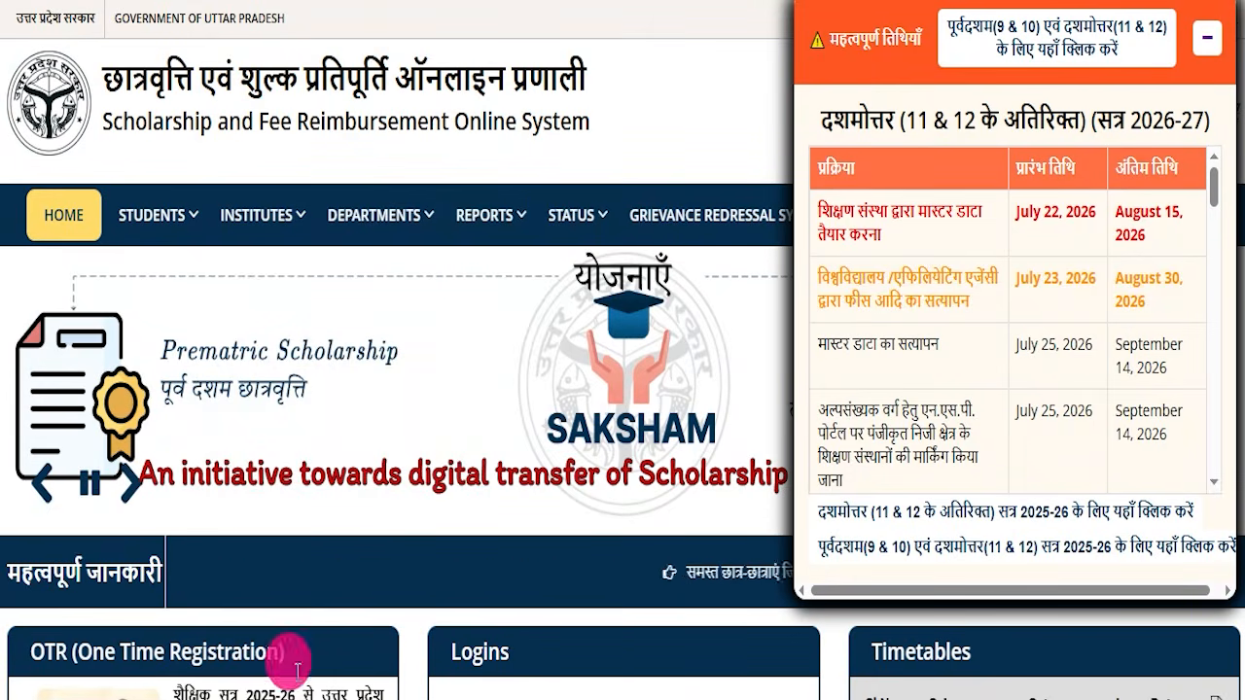
scroll(431, 389, "down", 10)
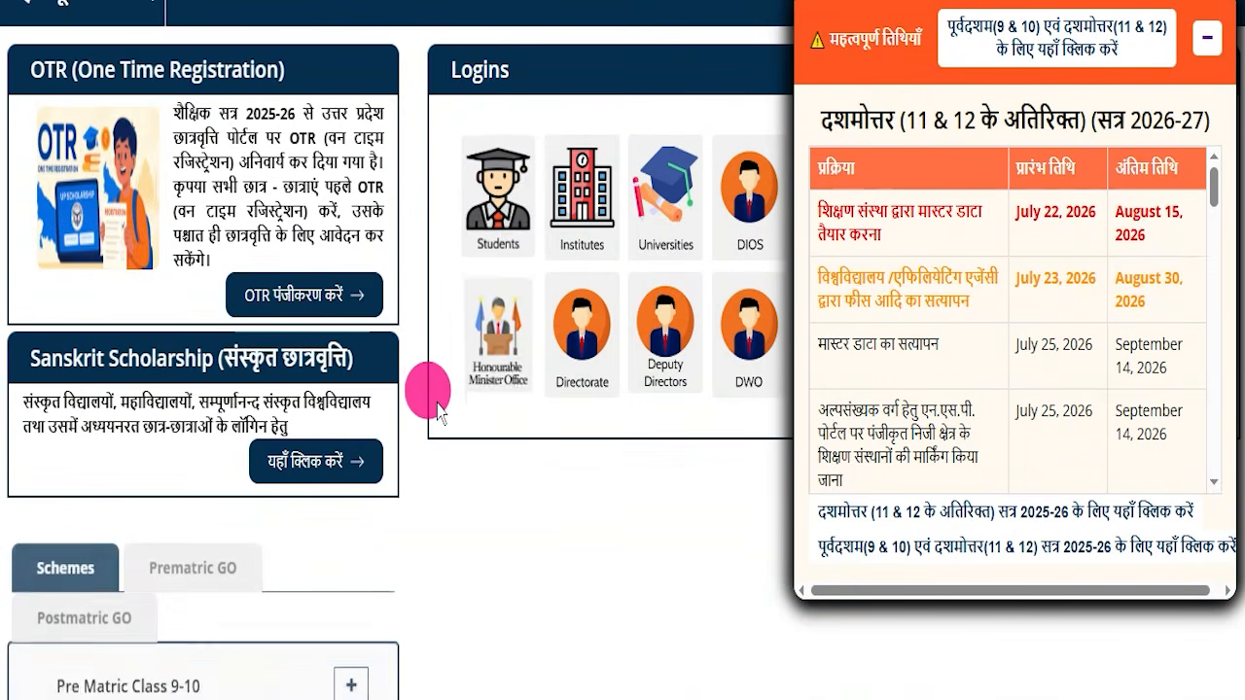
scroll(438, 457, "down", 5)
scroll(433, 433, "up", 16)
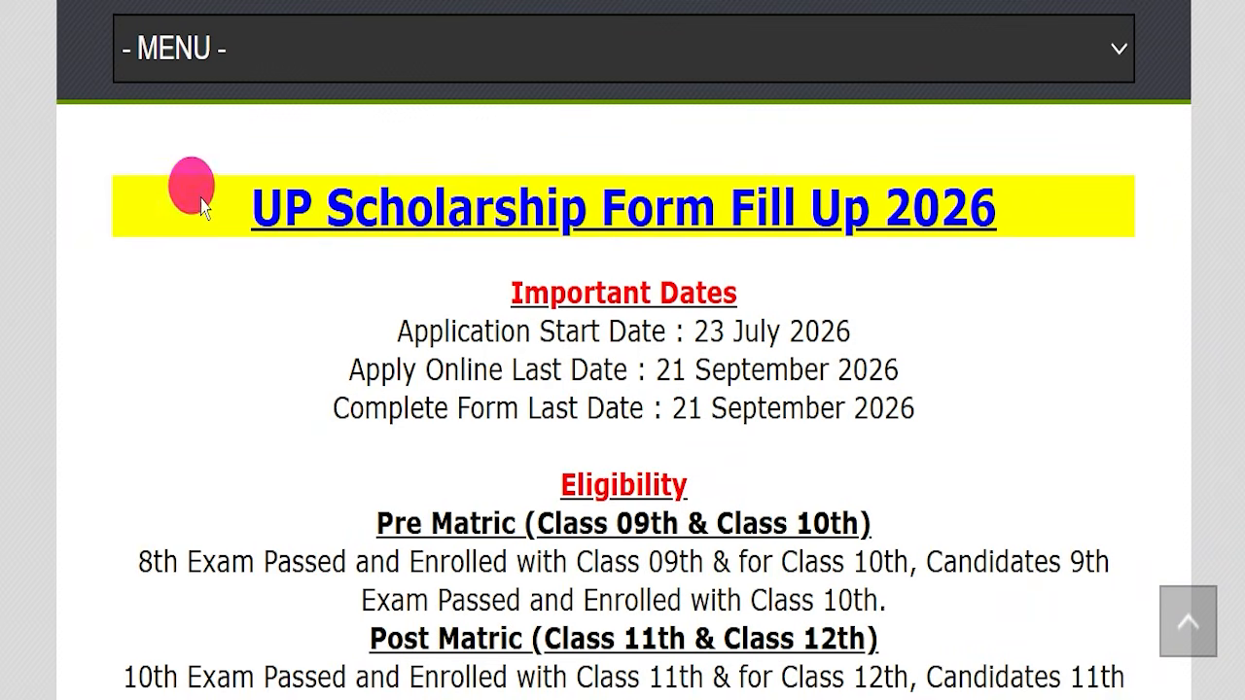
Look over the IndSarkariNaukri article from the site header through the UP Scholarship 2026 introduction to the form fill-up heading.
left_click_drag(202, 207, 997, 219)
left_click(1004, 254)
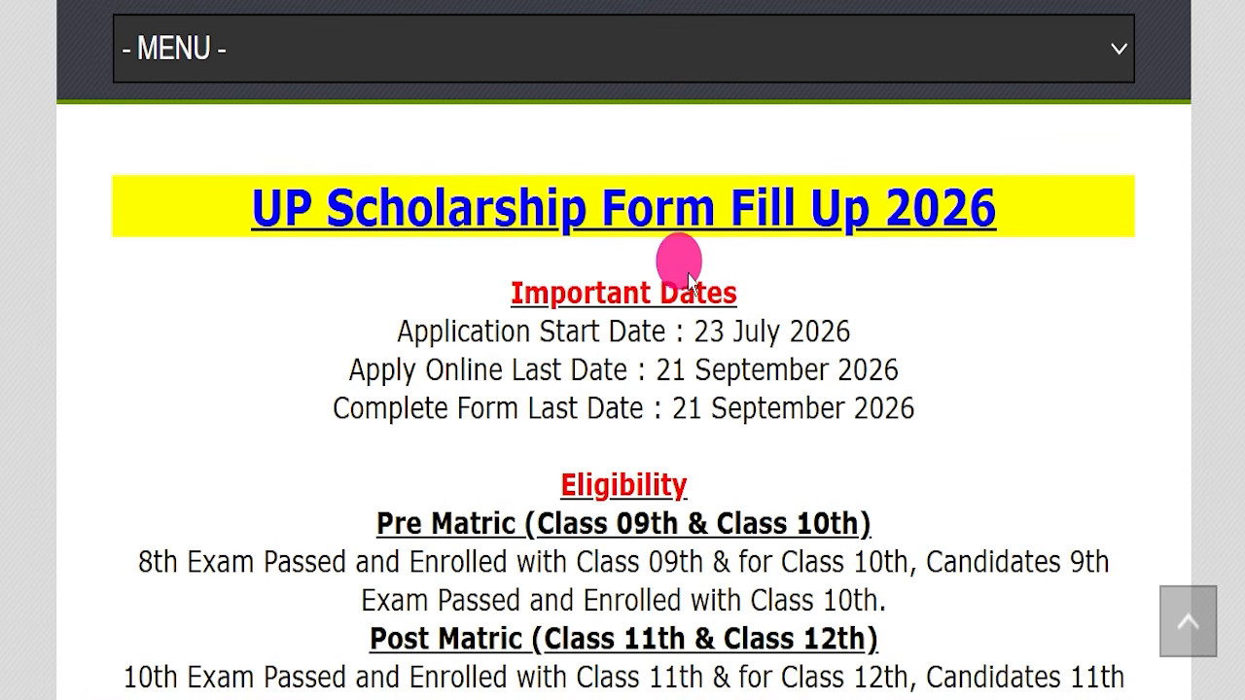
scroll(684, 279, "up", 12)
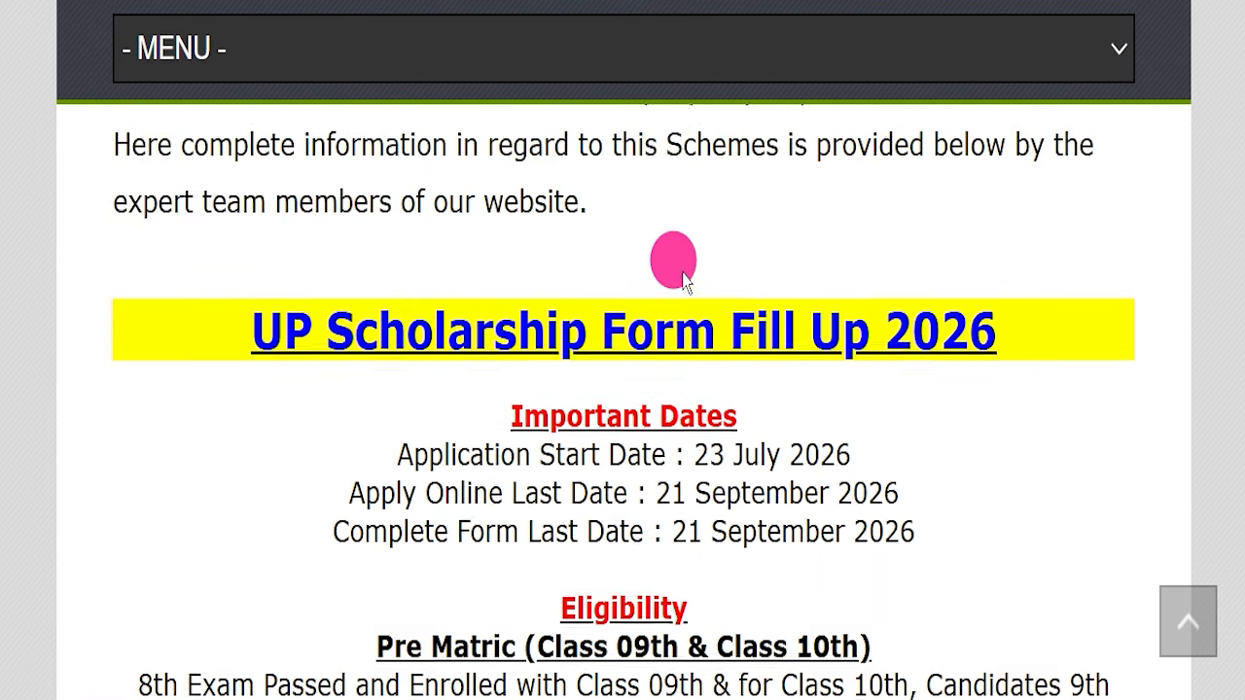
scroll(574, 384, "up", 5)
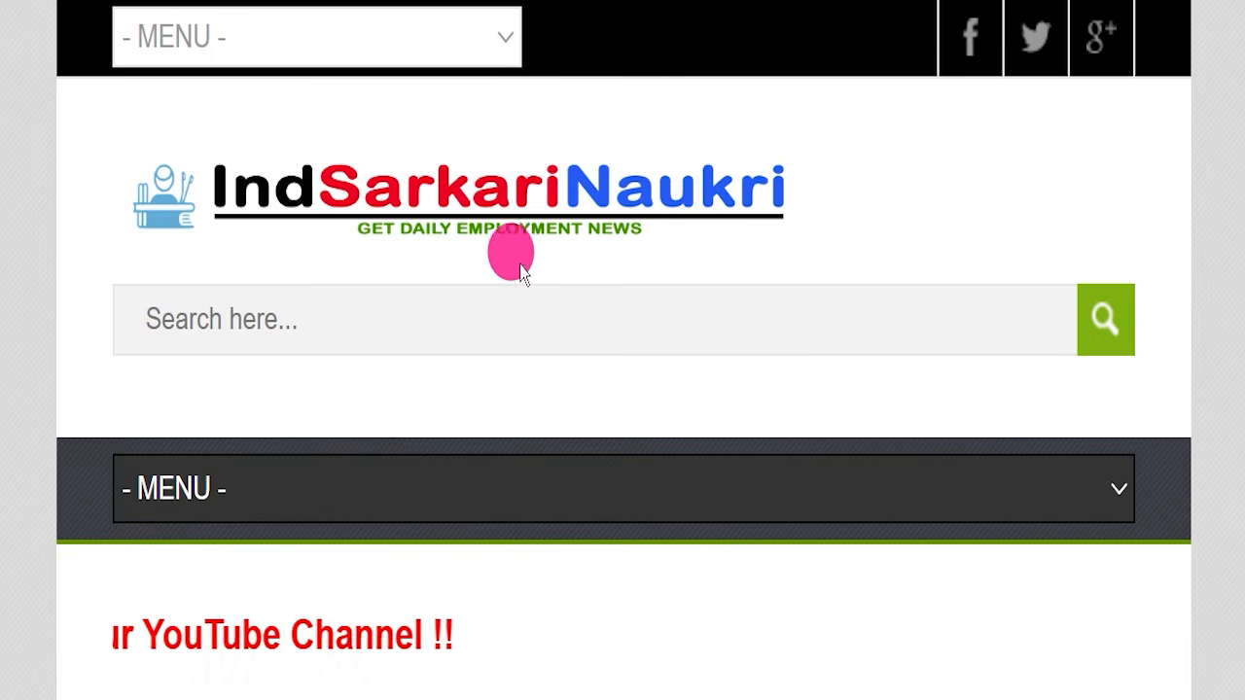
scroll(564, 266, "down", 8)
scroll(628, 282, "down", 6)
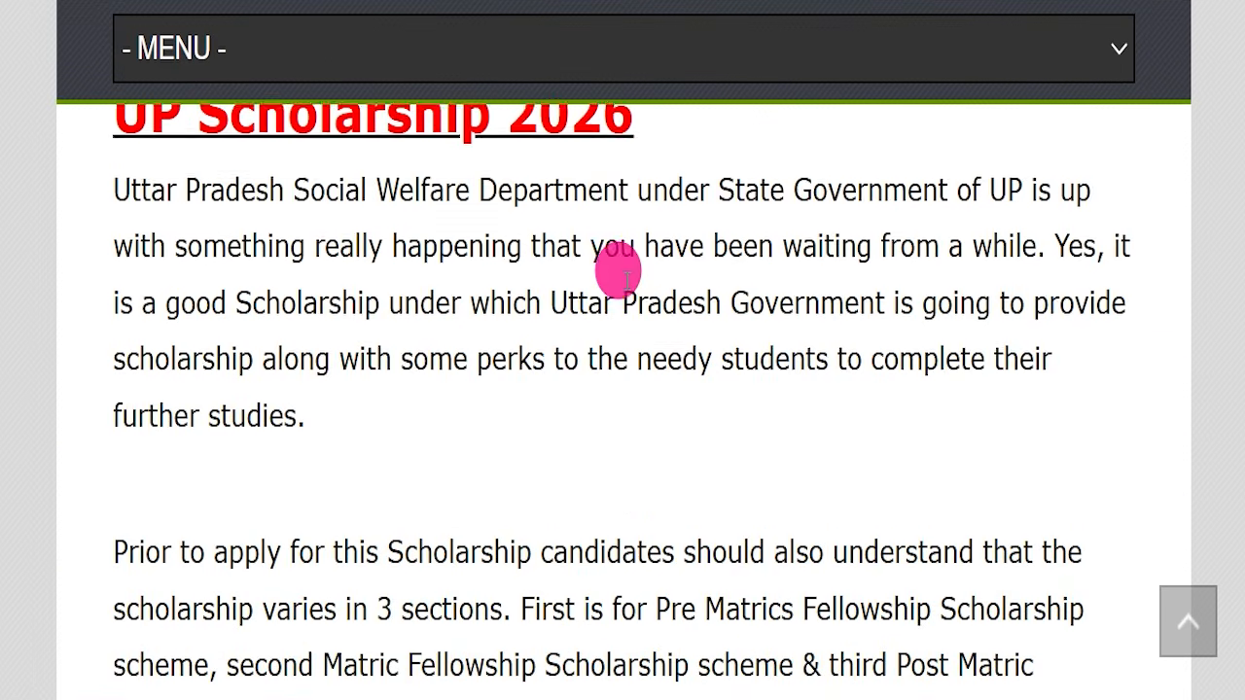
scroll(533, 247, "down", 4)
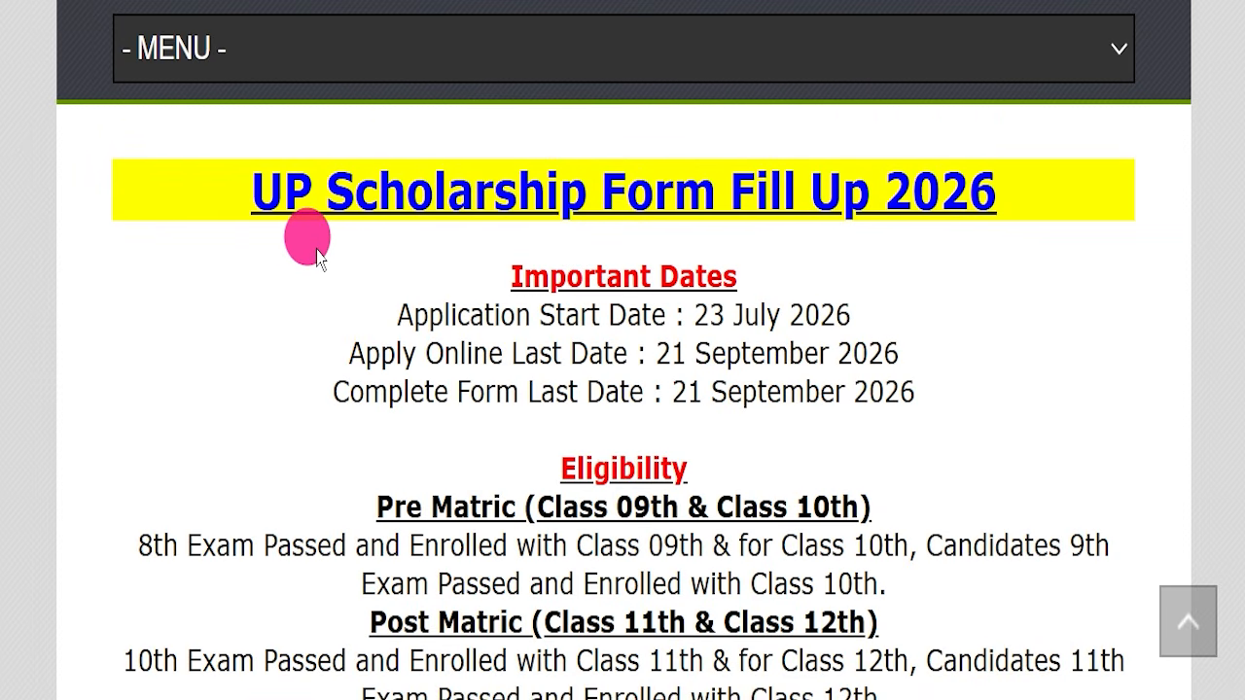
Read the UP Scholarship Form Fill Up 2026 heading and the online application last date under Important Dates.
left_click_drag(268, 198, 992, 181)
left_click(1016, 275)
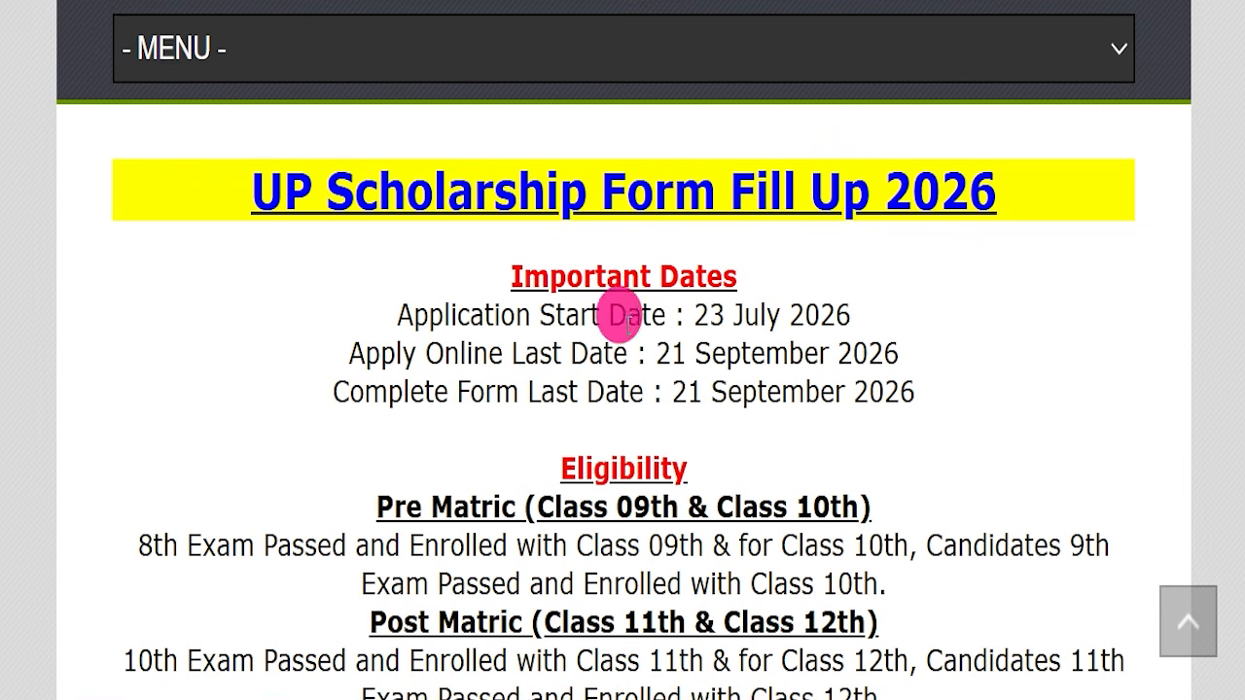
left_click_drag(331, 348, 889, 346)
left_click(901, 371)
left_click(889, 350)
Read the eligibility rules for Pre Matric students of Class 09th and Class 10th.
scroll(760, 406, "down", 3)
left_click_drag(603, 223, 803, 222)
left_click(807, 225)
left_click(330, 280)
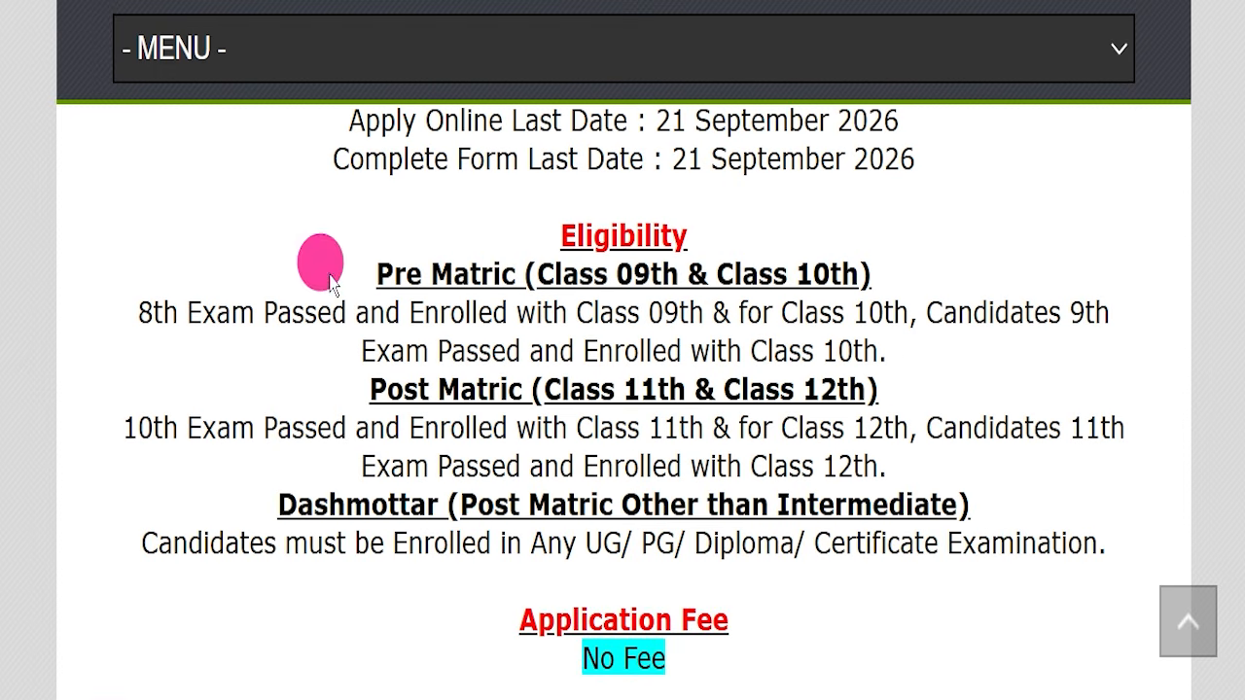
left_click_drag(326, 282, 880, 273)
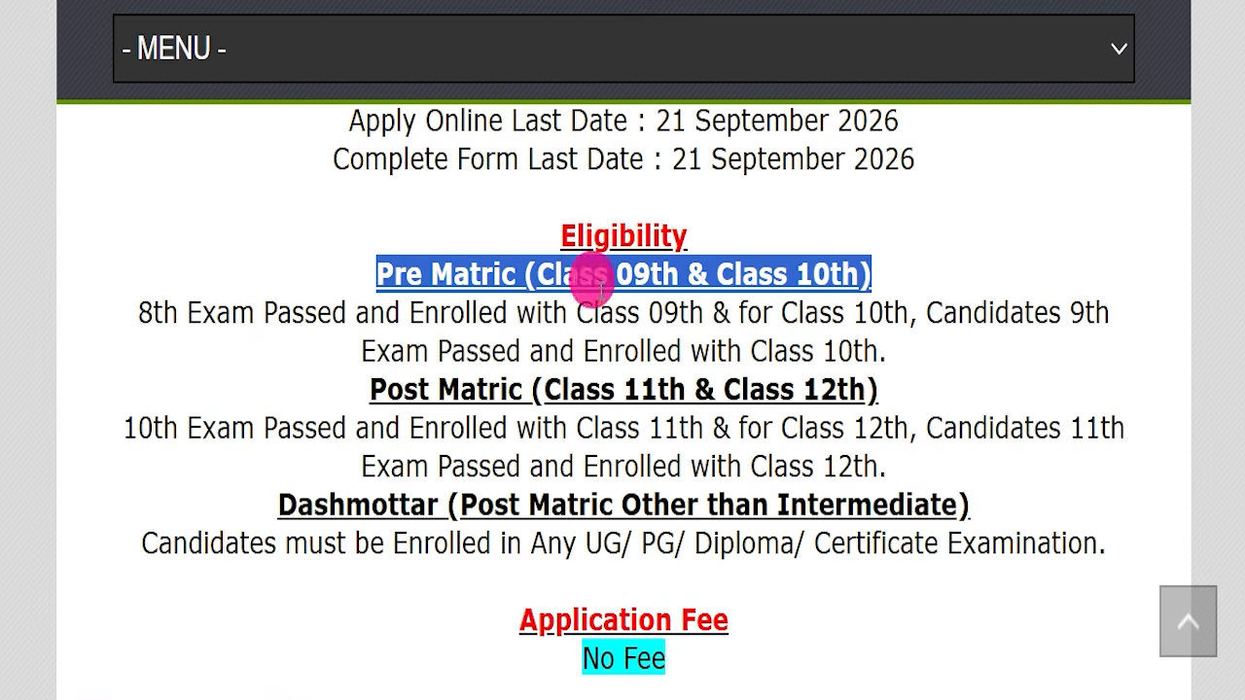
left_click_drag(139, 309, 352, 311)
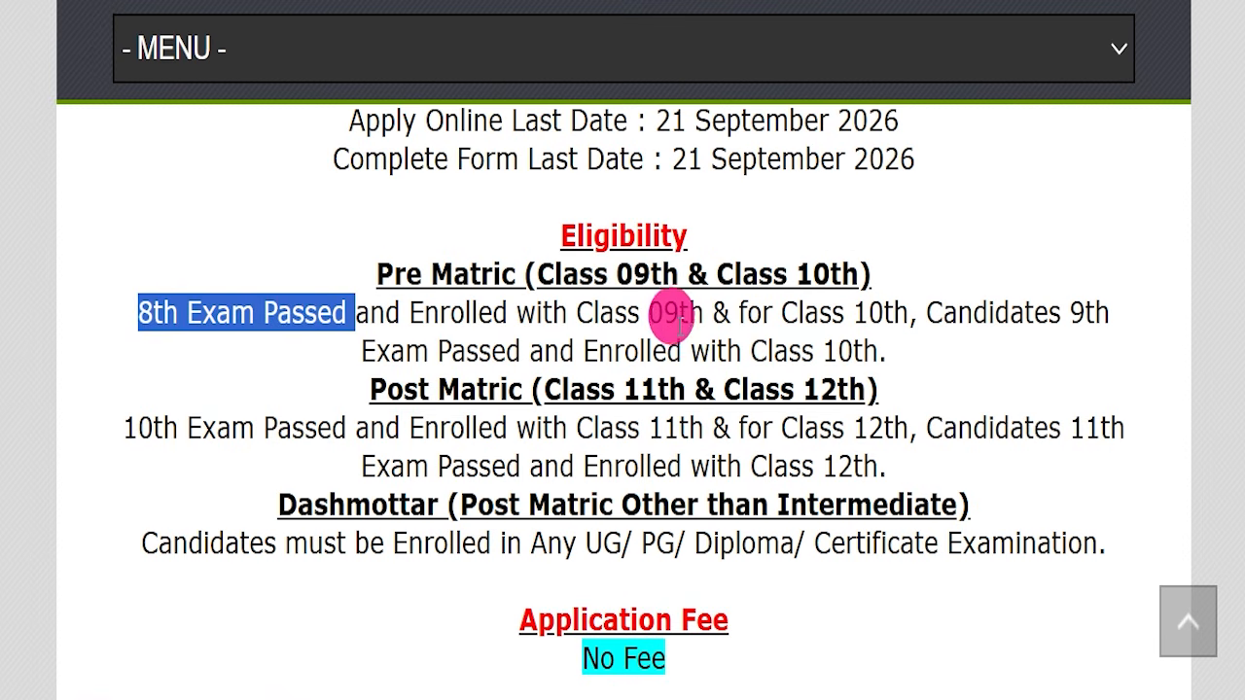
left_click_drag(605, 311, 767, 321)
left_click(729, 339)
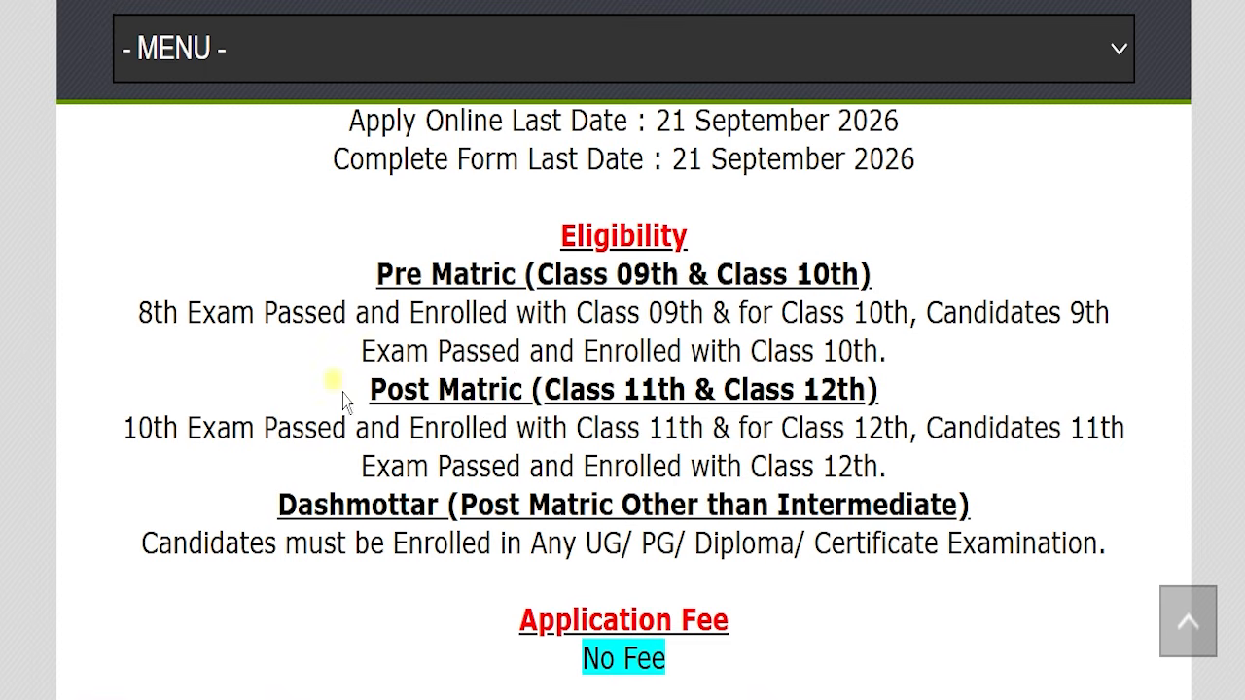
Read the Post Matric eligibility for Class 11th and Class 12th and move on to the Dashmottar section.
left_click_drag(336, 387, 525, 389)
left_click(627, 389)
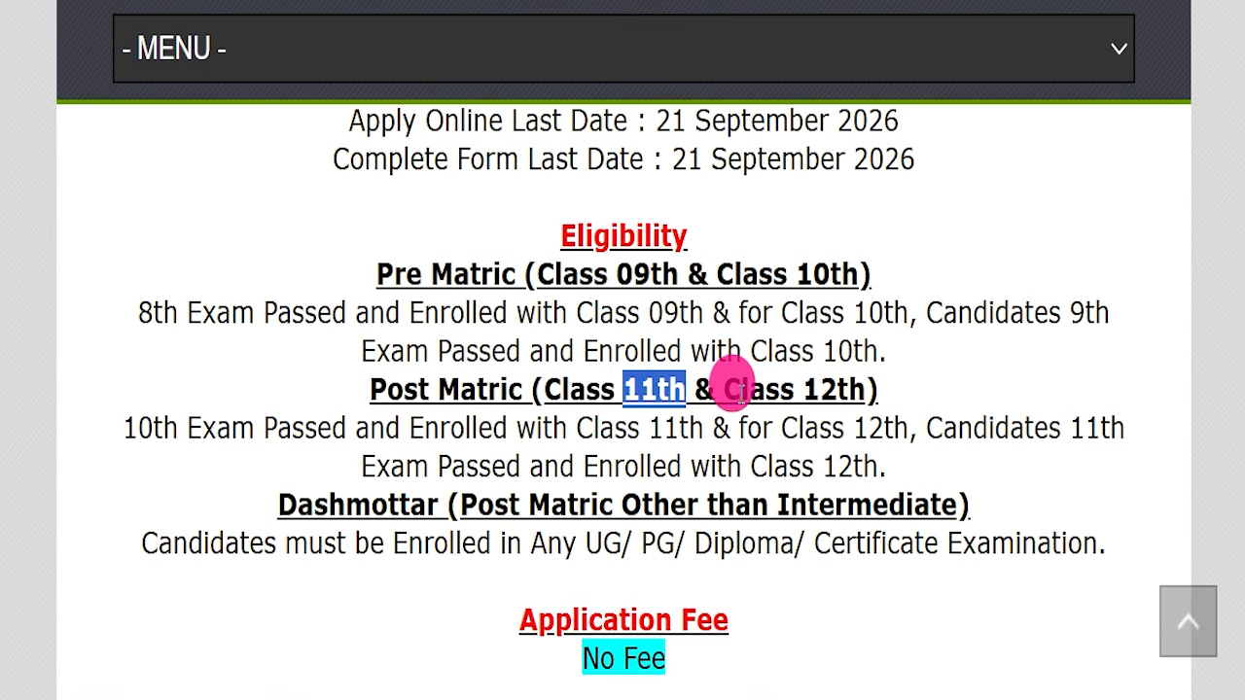
left_click_drag(741, 389, 856, 389)
left_click(856, 409)
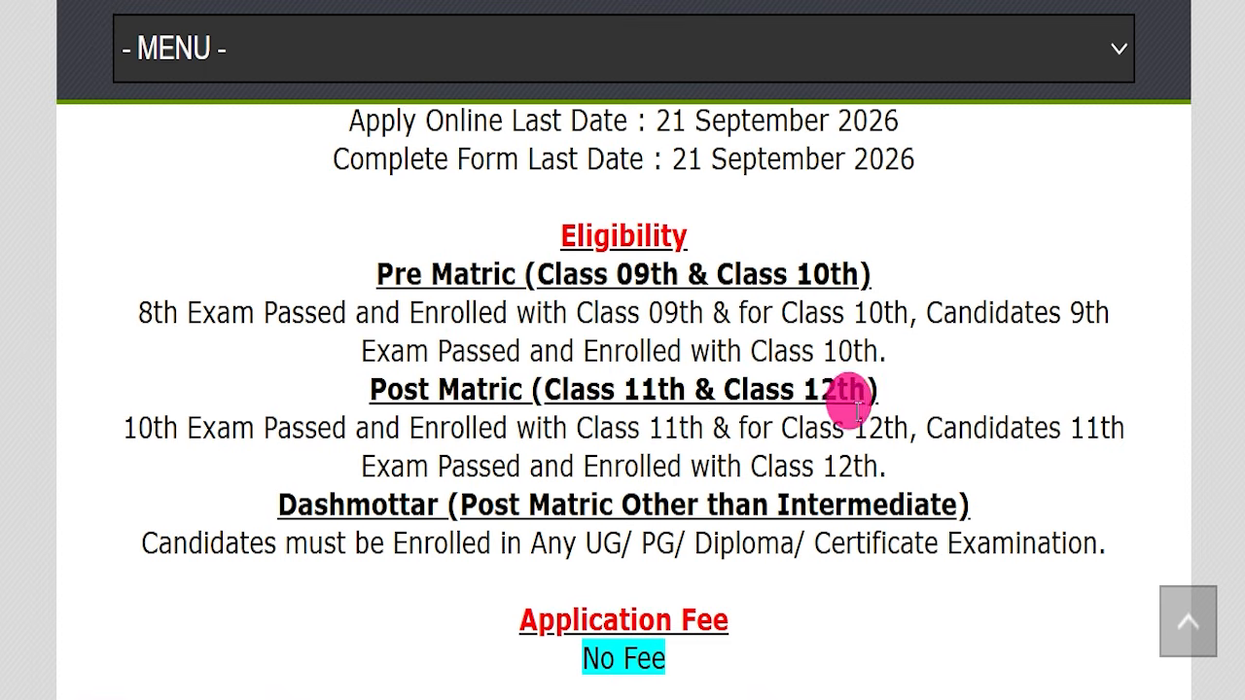
scroll(675, 384, "down", 2)
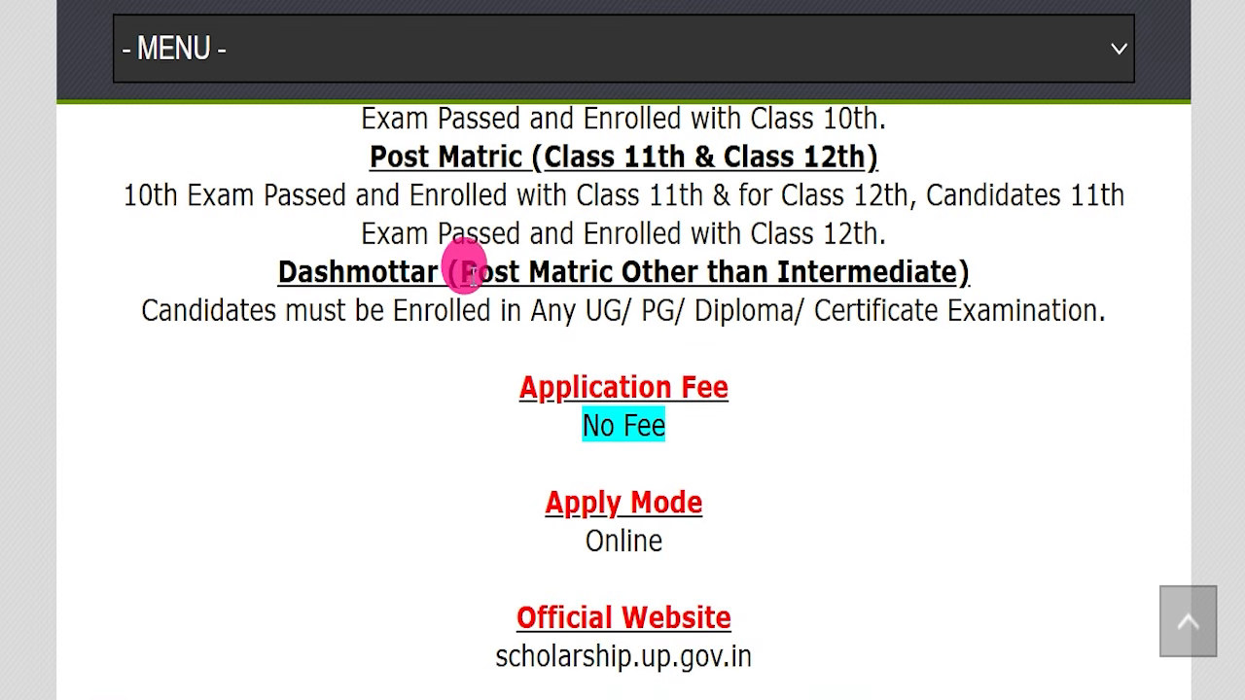
Read the Dashmottar eligibility for UG, PG, Diploma and Certificate candidates, together with the Application Fee and Apply Mode entries.
left_click_drag(463, 272, 654, 267)
left_click_drag(755, 271, 895, 273)
left_click_drag(584, 309, 1083, 296)
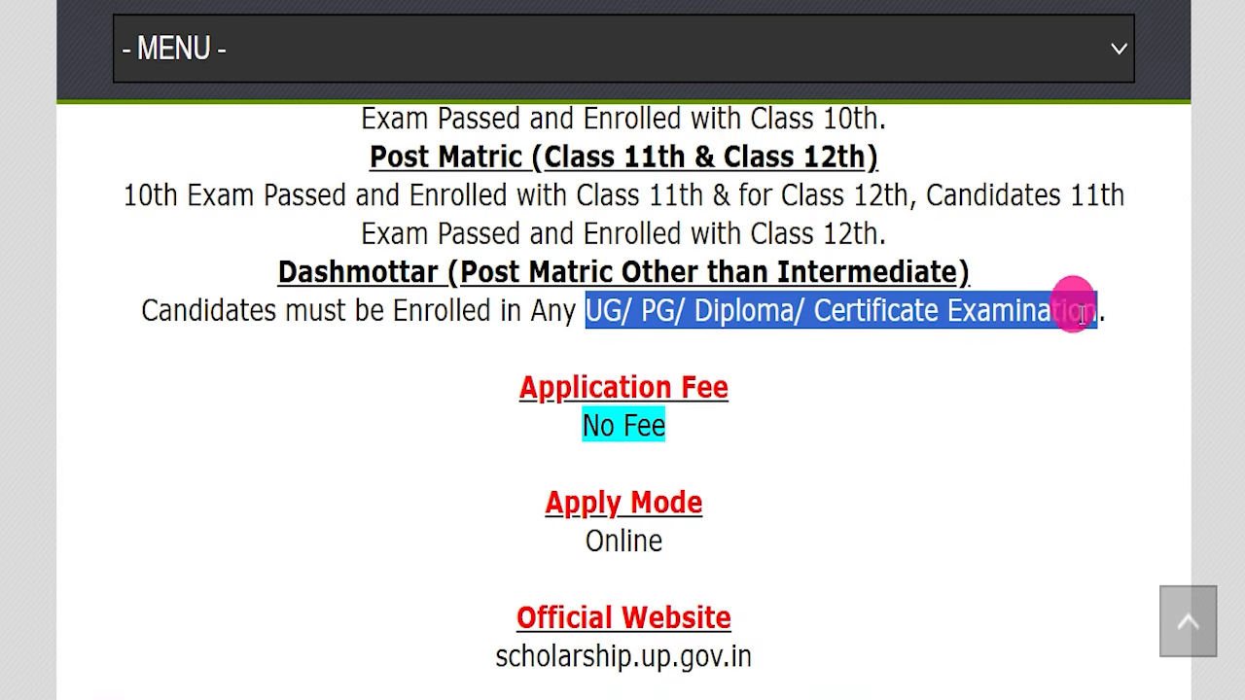
left_click_drag(511, 425, 687, 411)
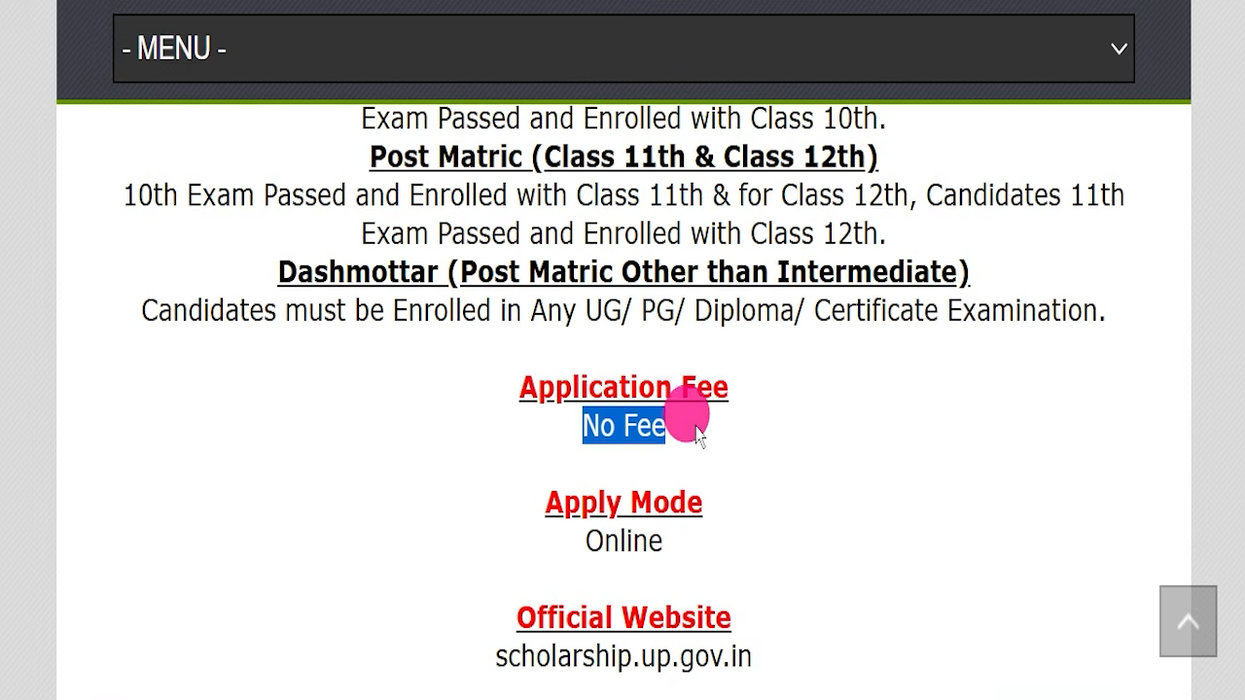
scroll(605, 428, "down", 1)
left_click_drag(509, 417, 728, 412)
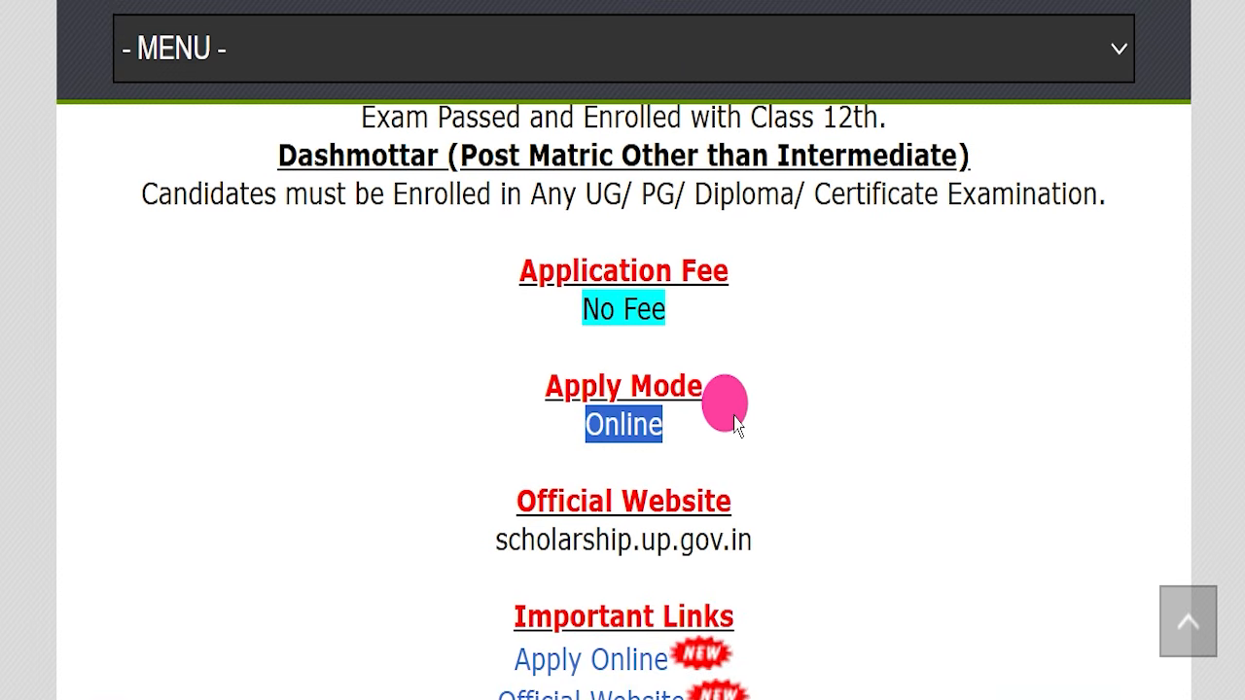
Read the Official Website address and the Important Links section, including the Apply Online link.
scroll(745, 398, "down", 2)
left_click_drag(422, 321, 758, 334)
left_click_drag(449, 290, 792, 303)
left_click(795, 309)
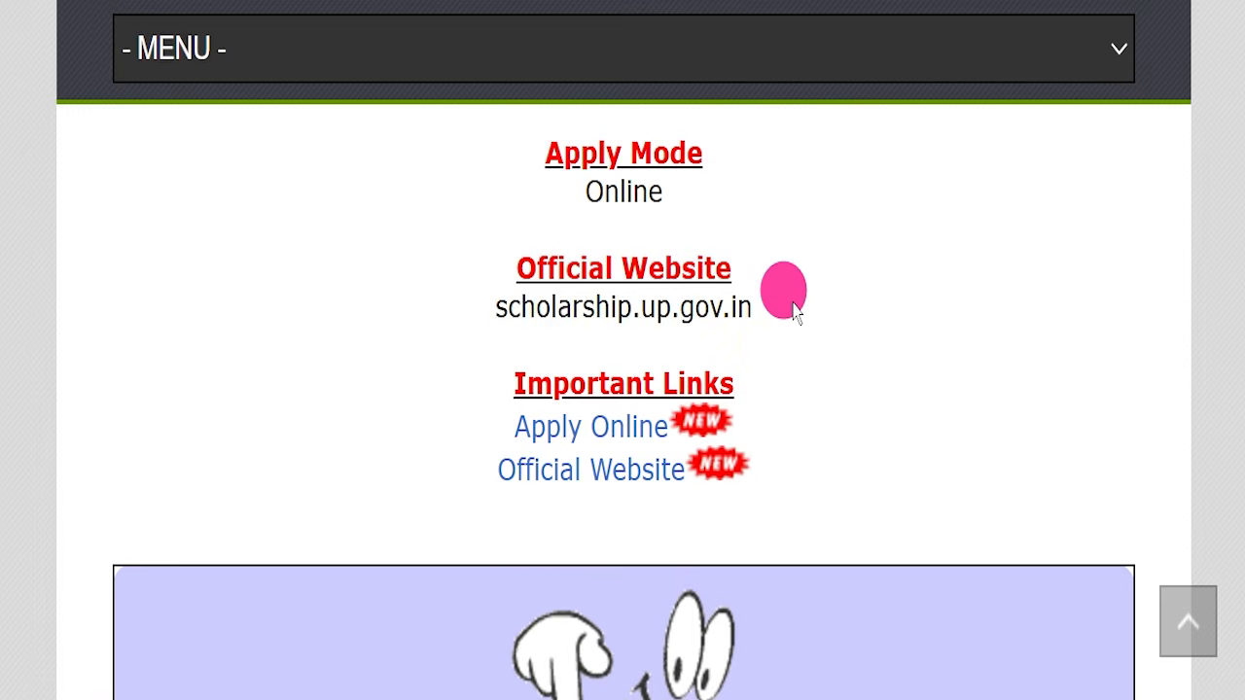
scroll(795, 309, "down", 1)
left_click_drag(423, 311, 794, 450)
left_click(827, 404)
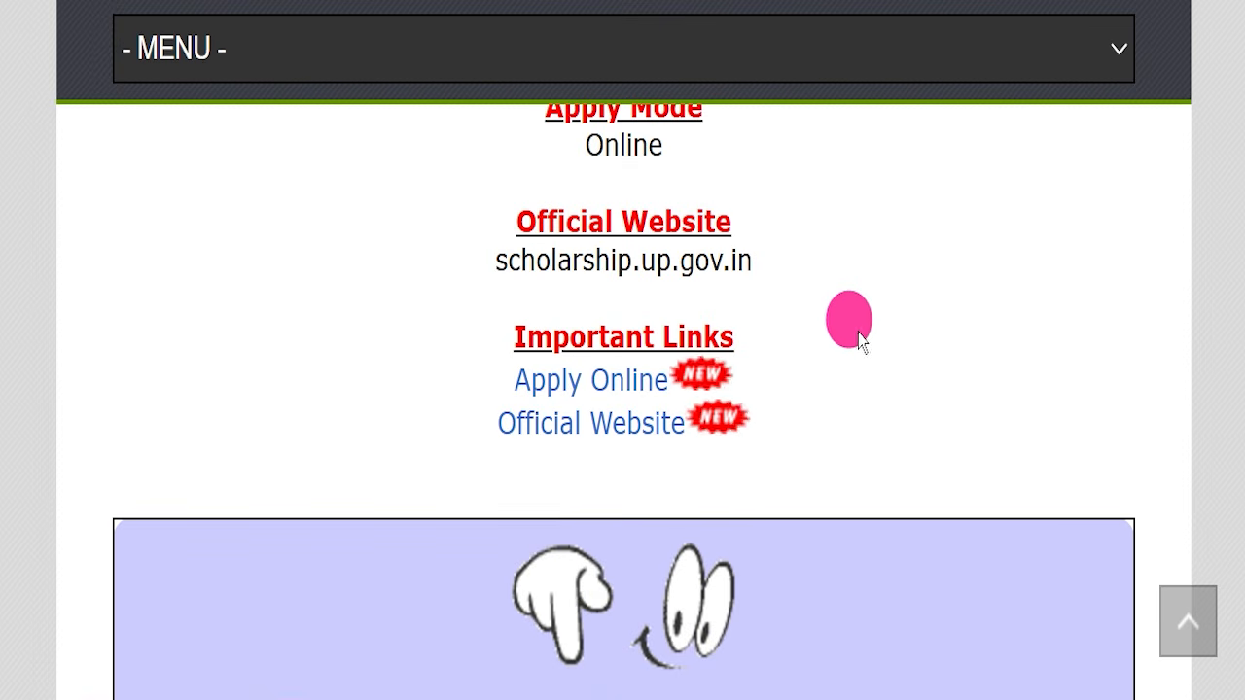
left_click_drag(431, 382, 669, 370)
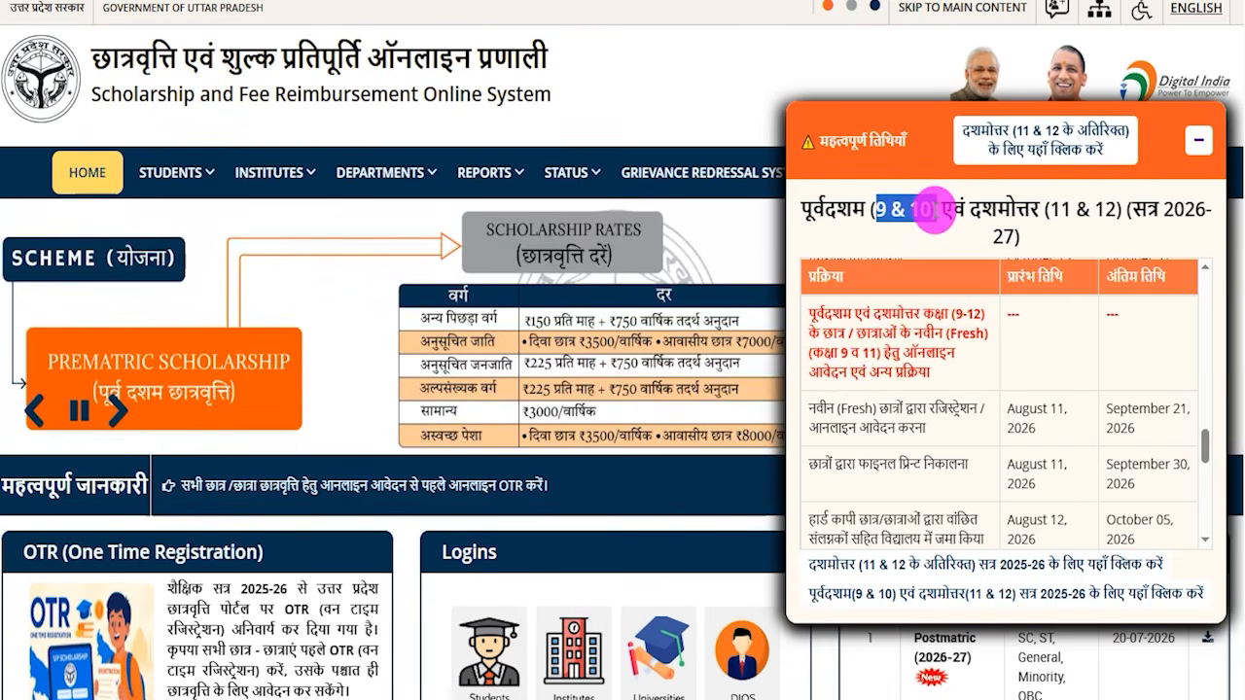
Check the 2026-27 fresh application dates for Classes 9-12 and for Dashmottar courses other than 11 & 12 in the important dates notice.
left_click_drag(1109, 418, 1143, 431)
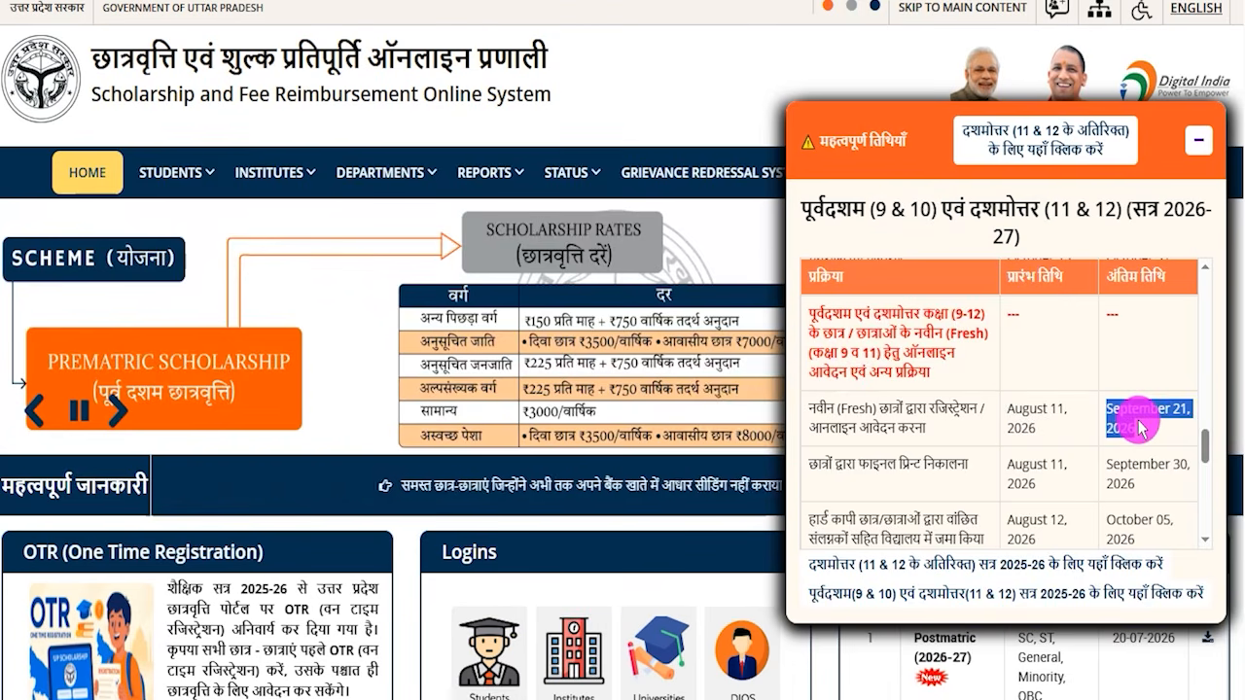
left_click(1028, 133)
scroll(1024, 394, "down", 6)
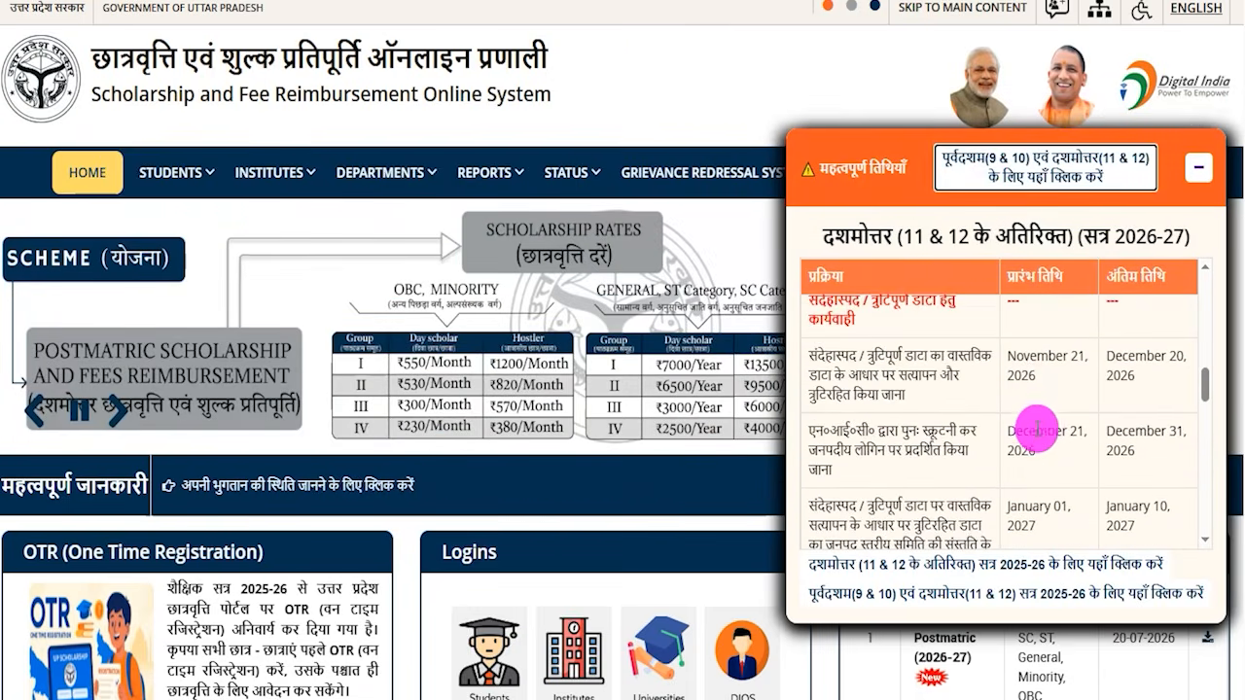
scroll(1037, 428, "down", 4)
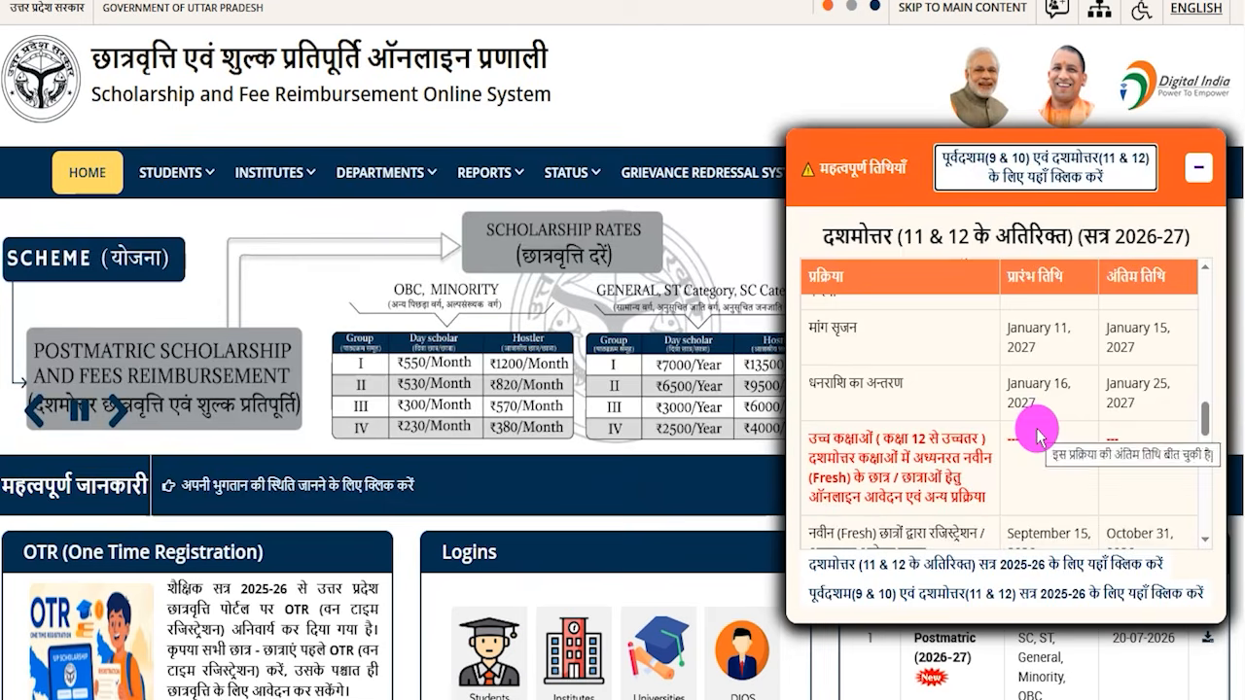
scroll(1038, 434, "down", 2)
scroll(1038, 434, "down", 2)
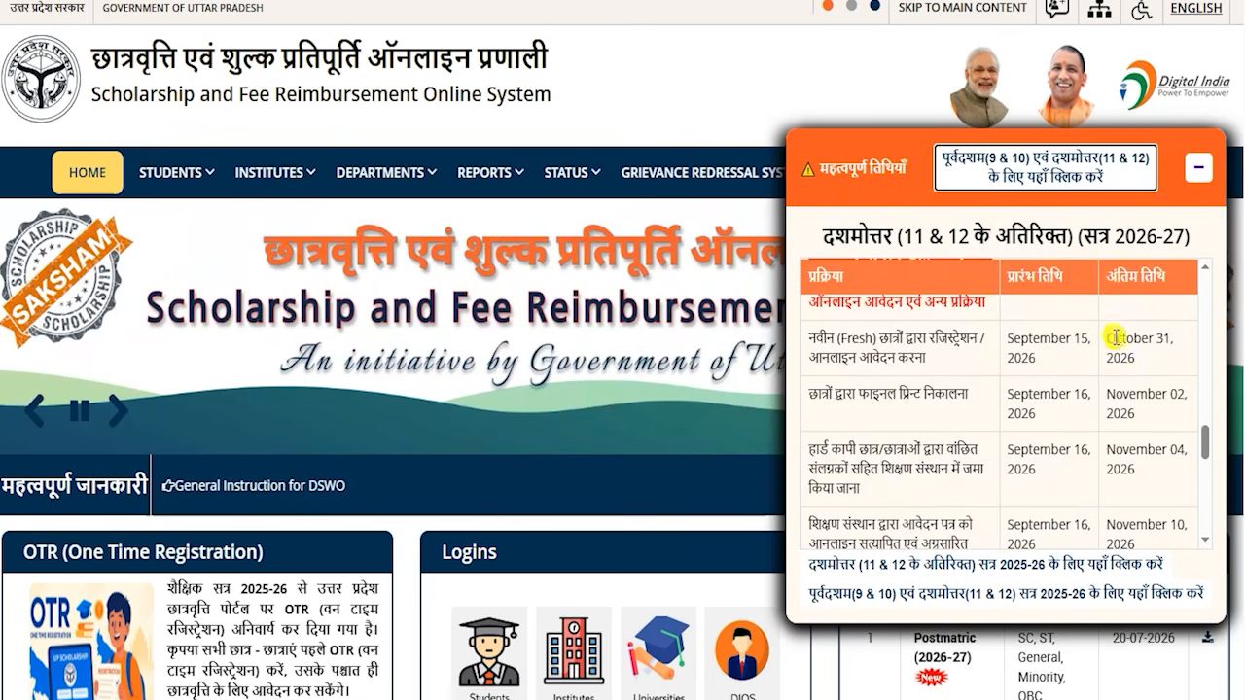
Dismiss the important dates notice and open the Students page from the portal's Logins section.
left_click(742, 84)
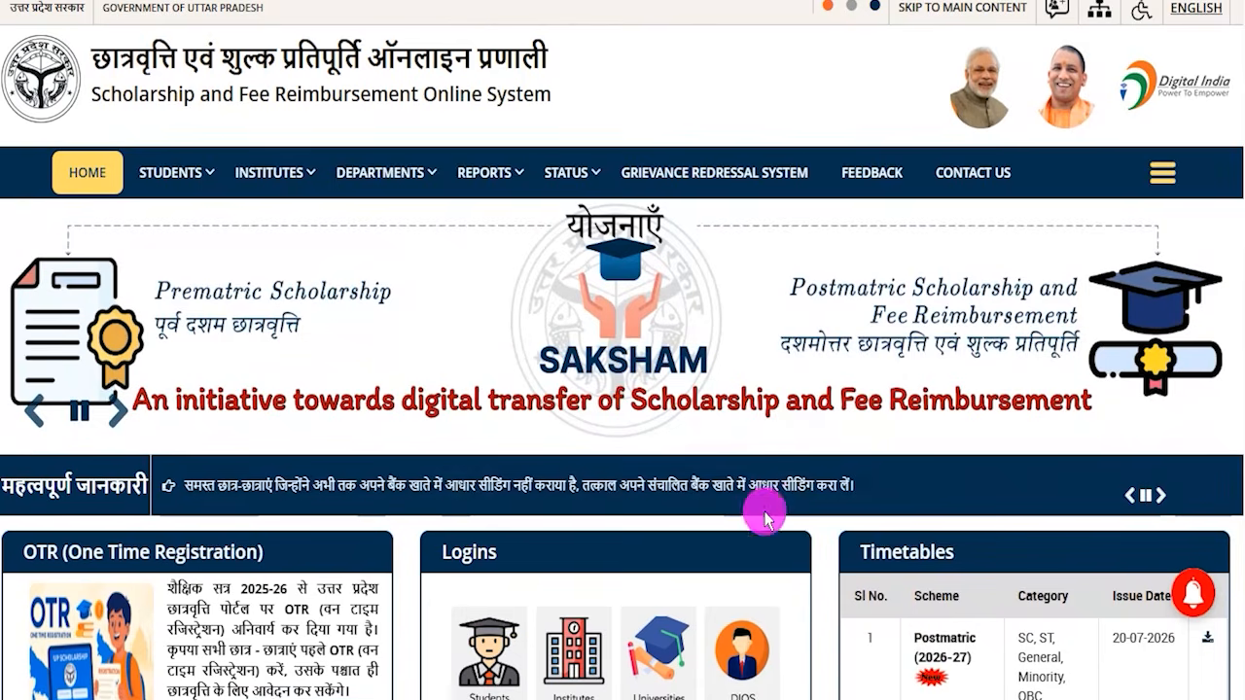
scroll(823, 533, "down", 3)
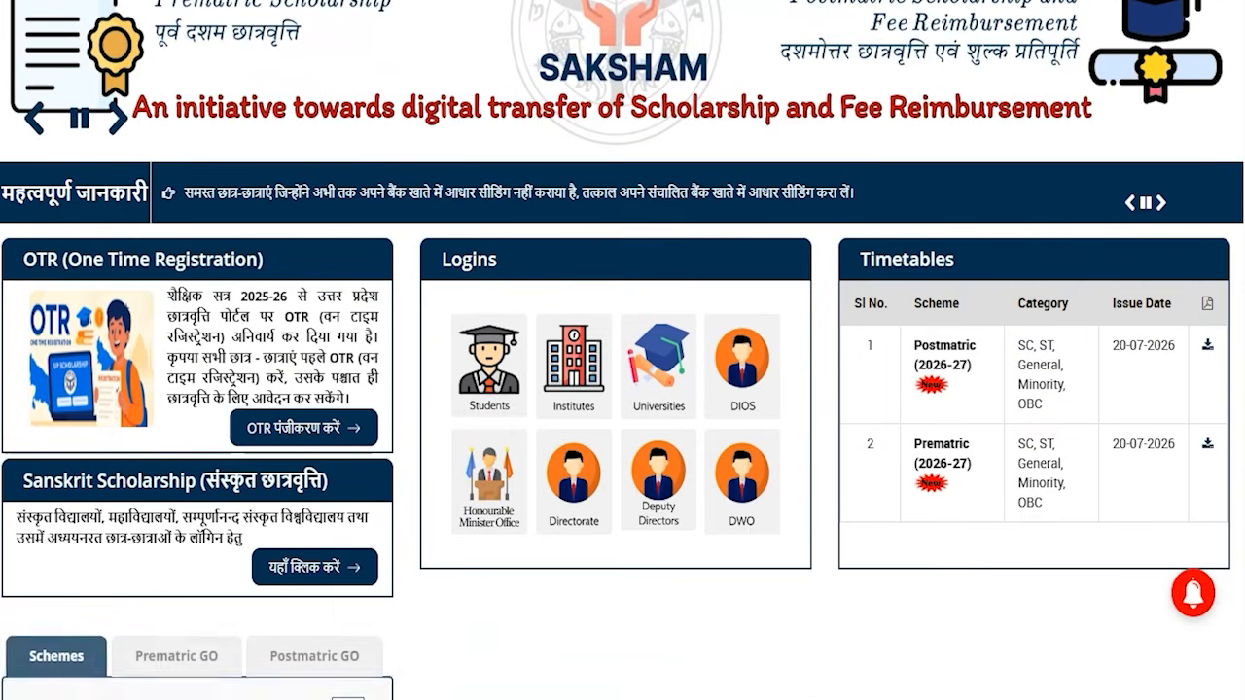
mouse_move(407, 223)
left_mouse_down()
mouse_move(812, 312)
mouse_move(828, 584)
left_mouse_up()
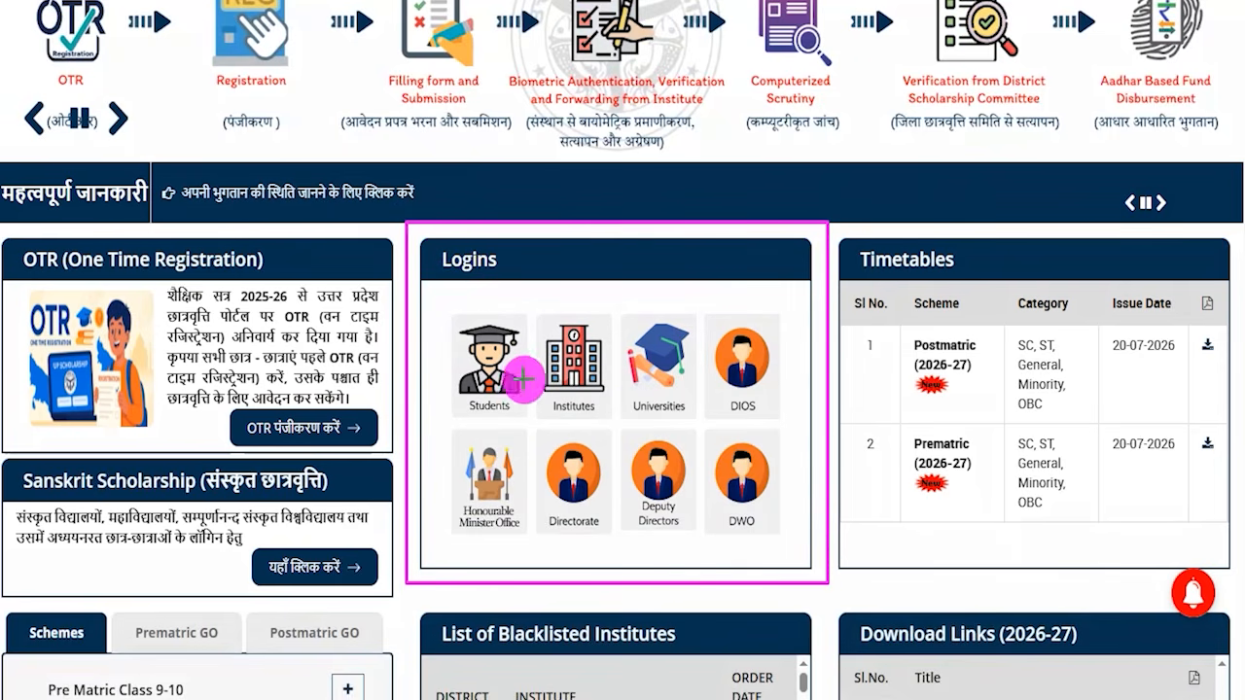
left_click_drag(525, 346, 534, 418)
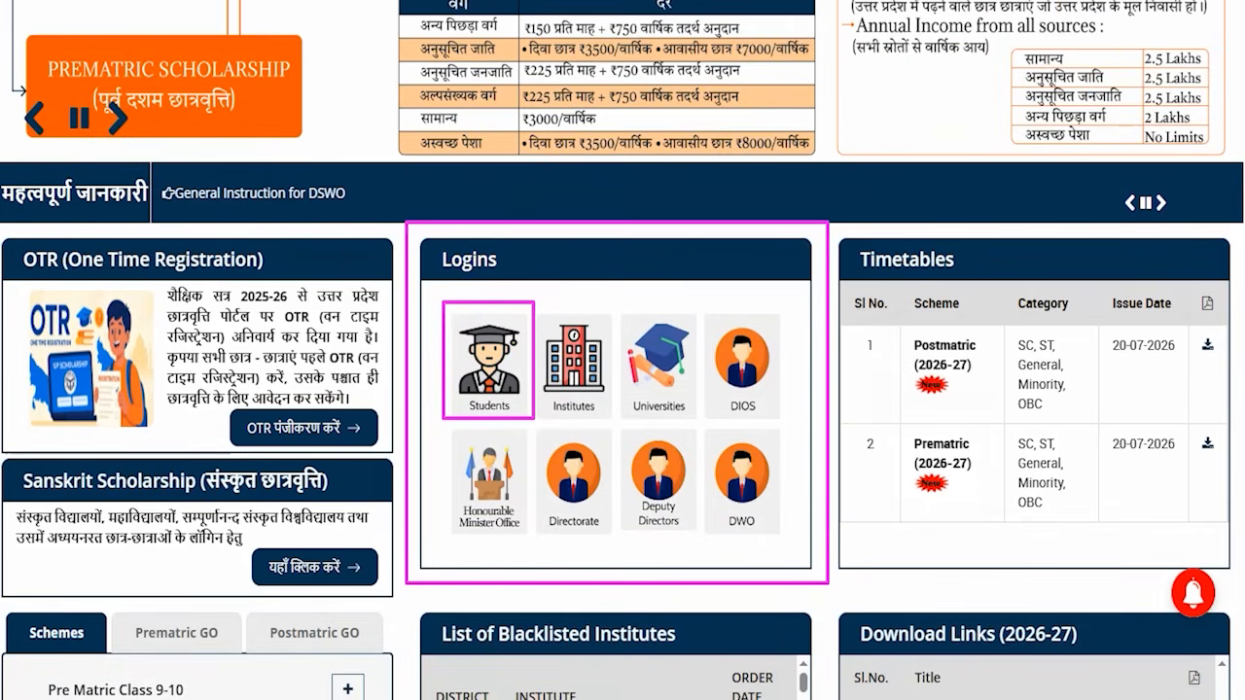
key("Escape")
left_click(497, 384)
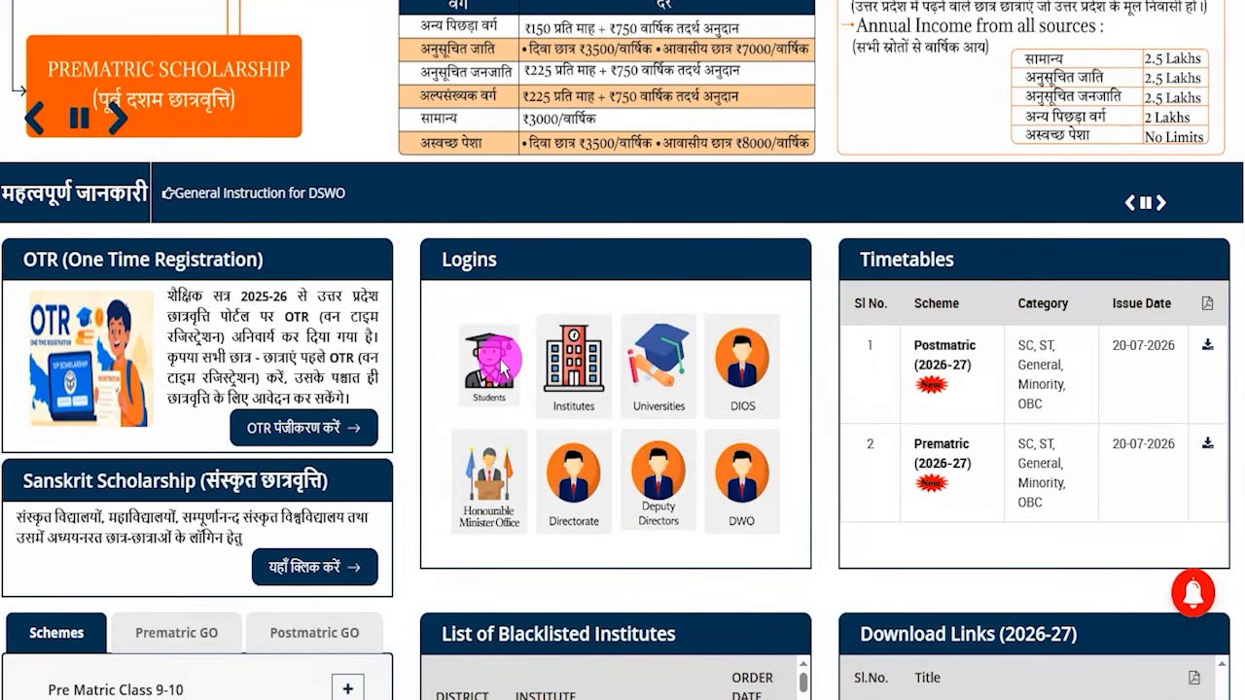
Review the Login Fresh and Login Renewal sections on the Students page and compare their student categories.
scroll(477, 408, "down", 3)
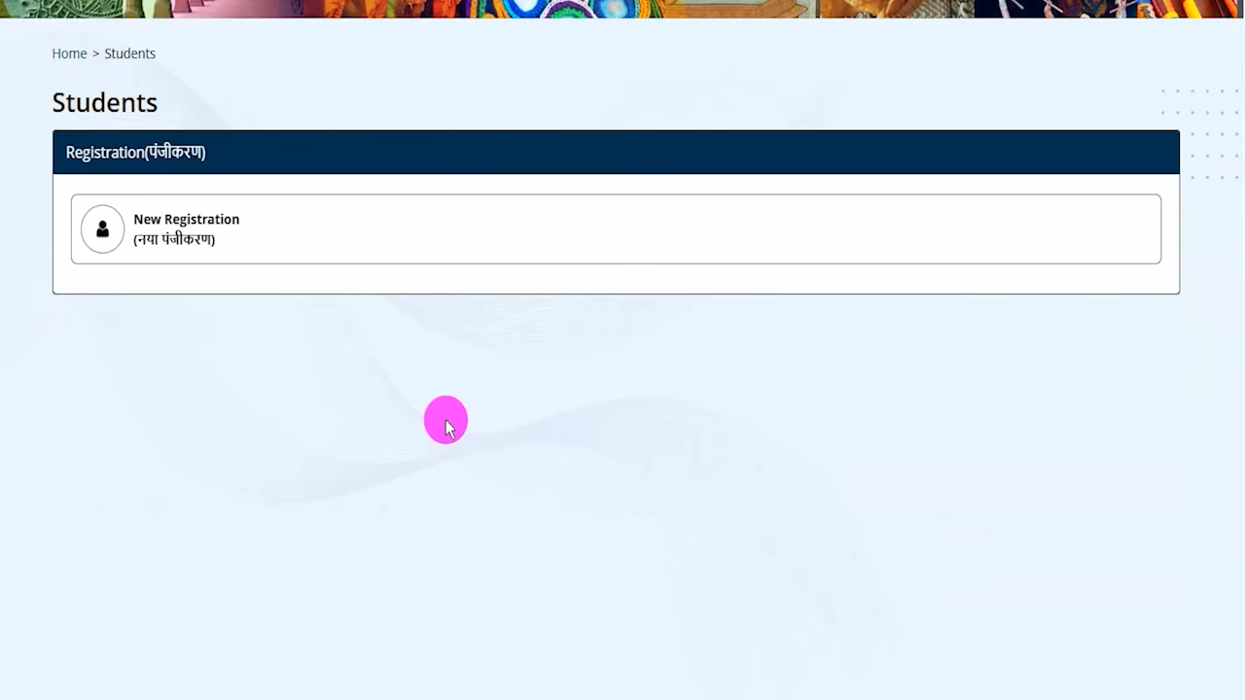
scroll(444, 422, "down", 2)
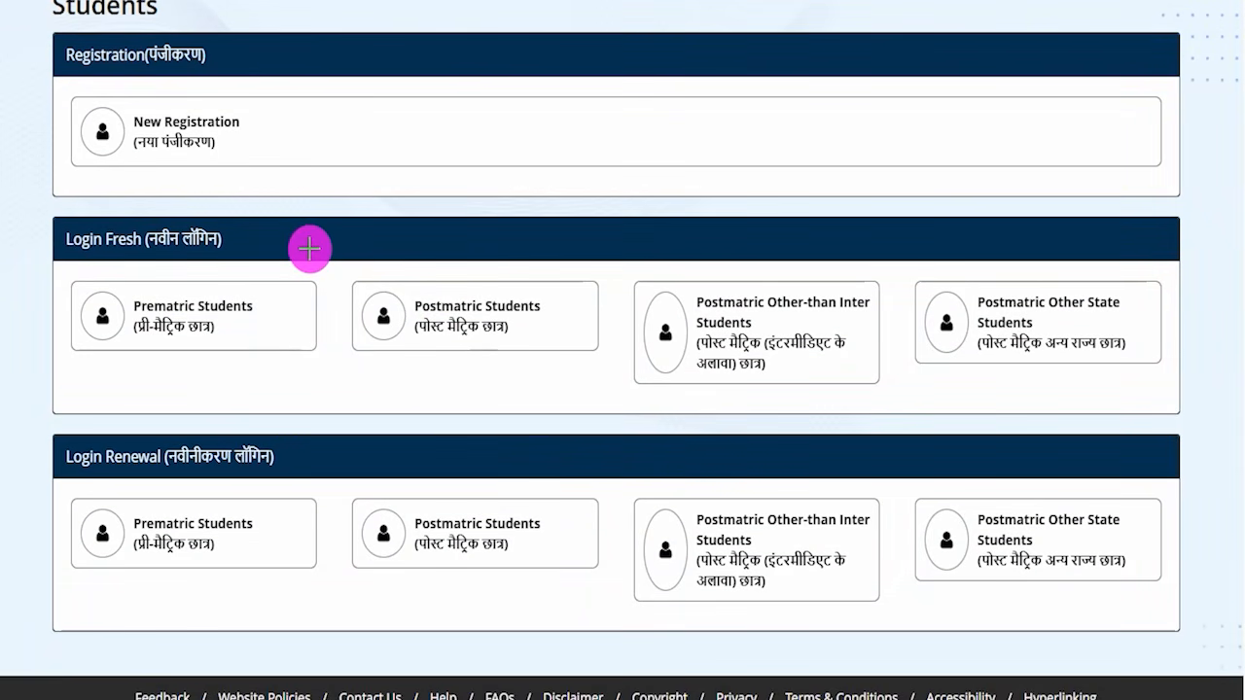
left_click_drag(238, 249, 283, 206)
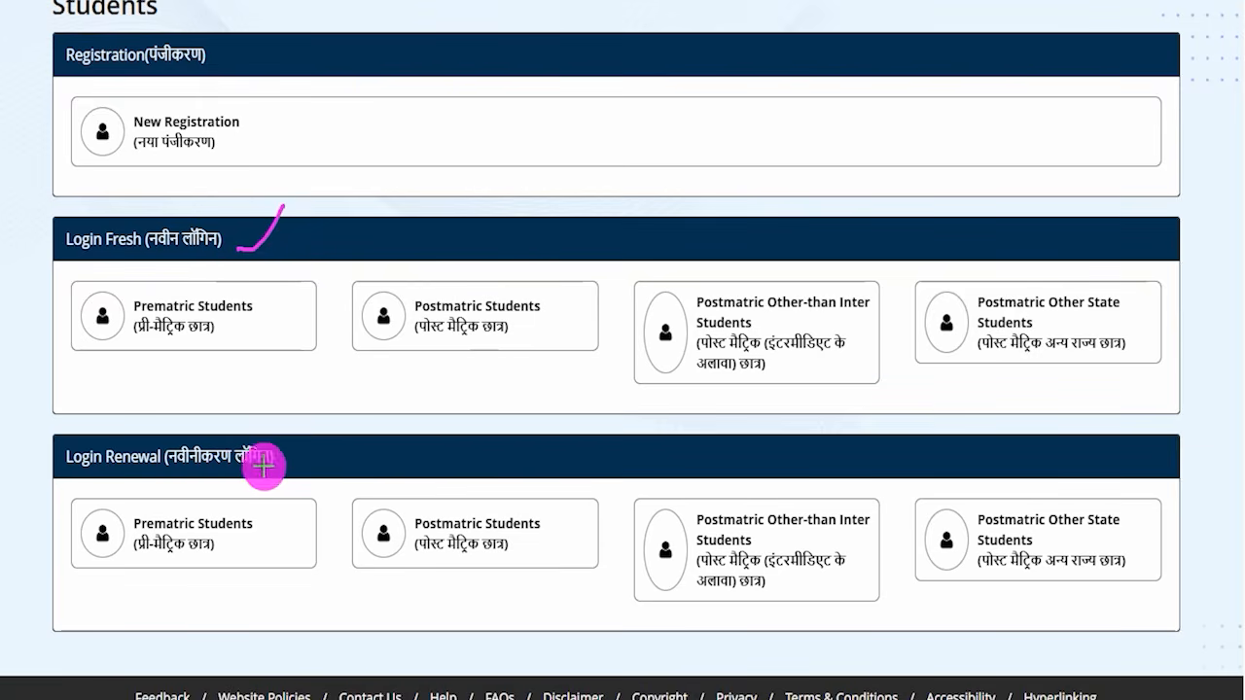
left_click_drag(289, 459, 339, 408)
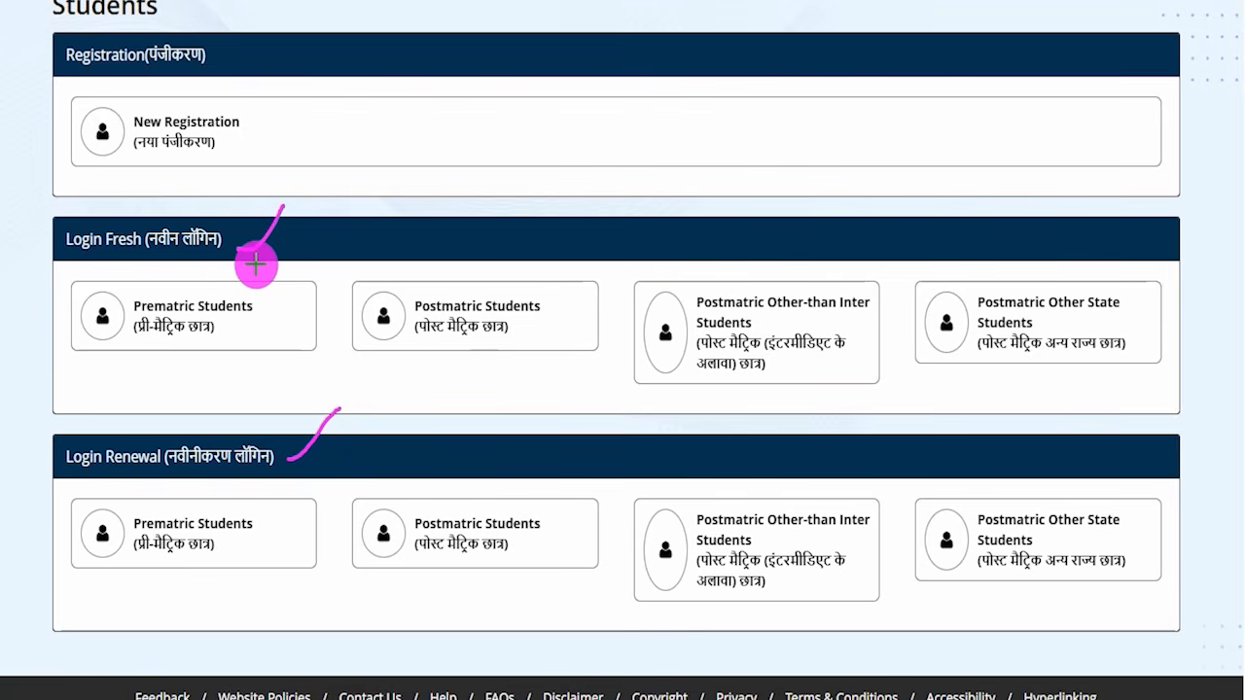
left_click_drag(256, 263, 305, 208)
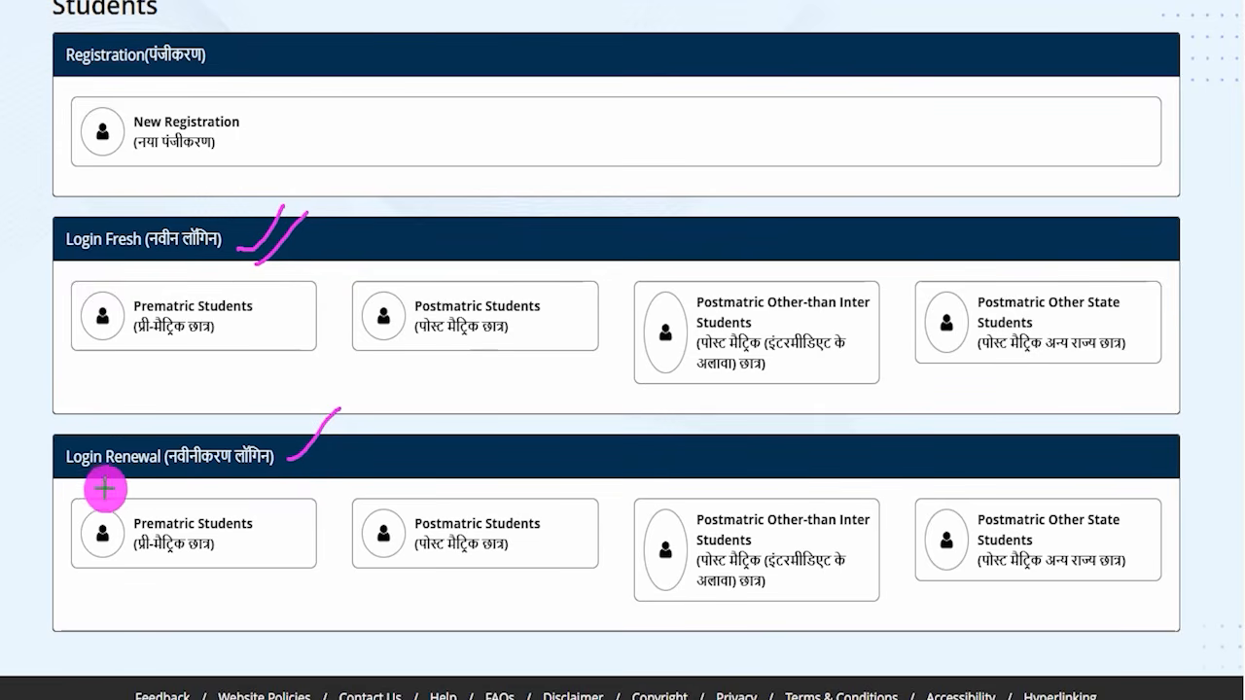
left_click_drag(68, 477, 129, 476)
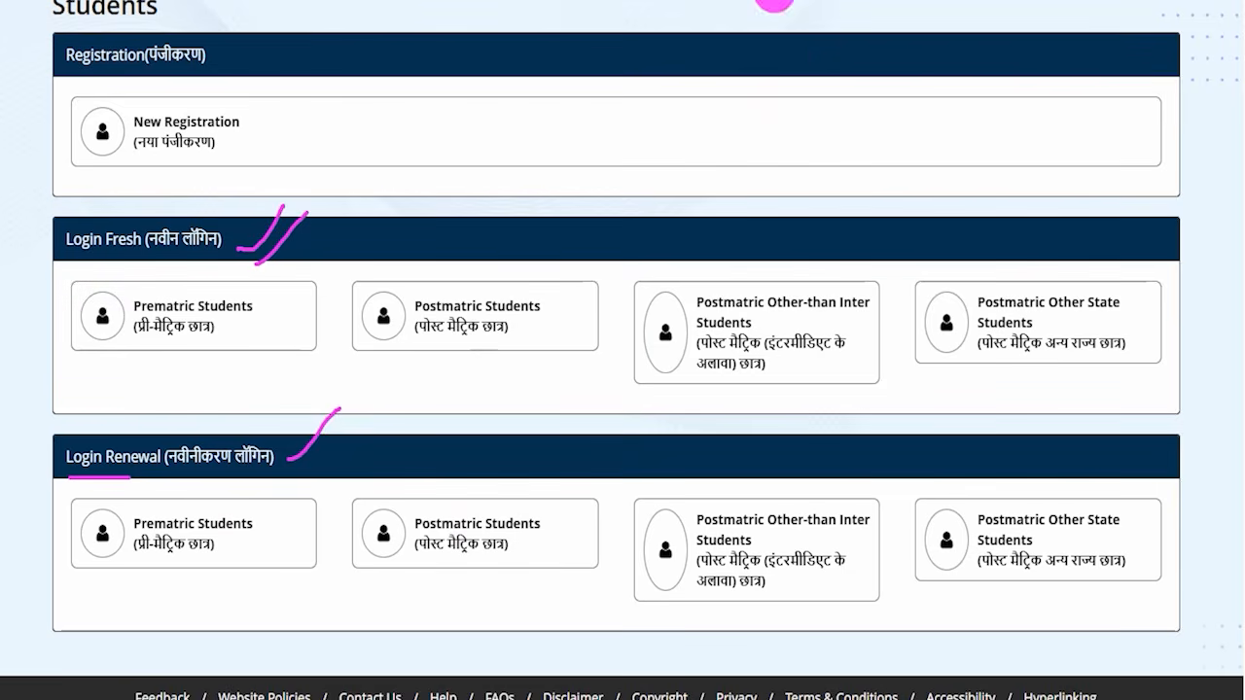
key("Escape")
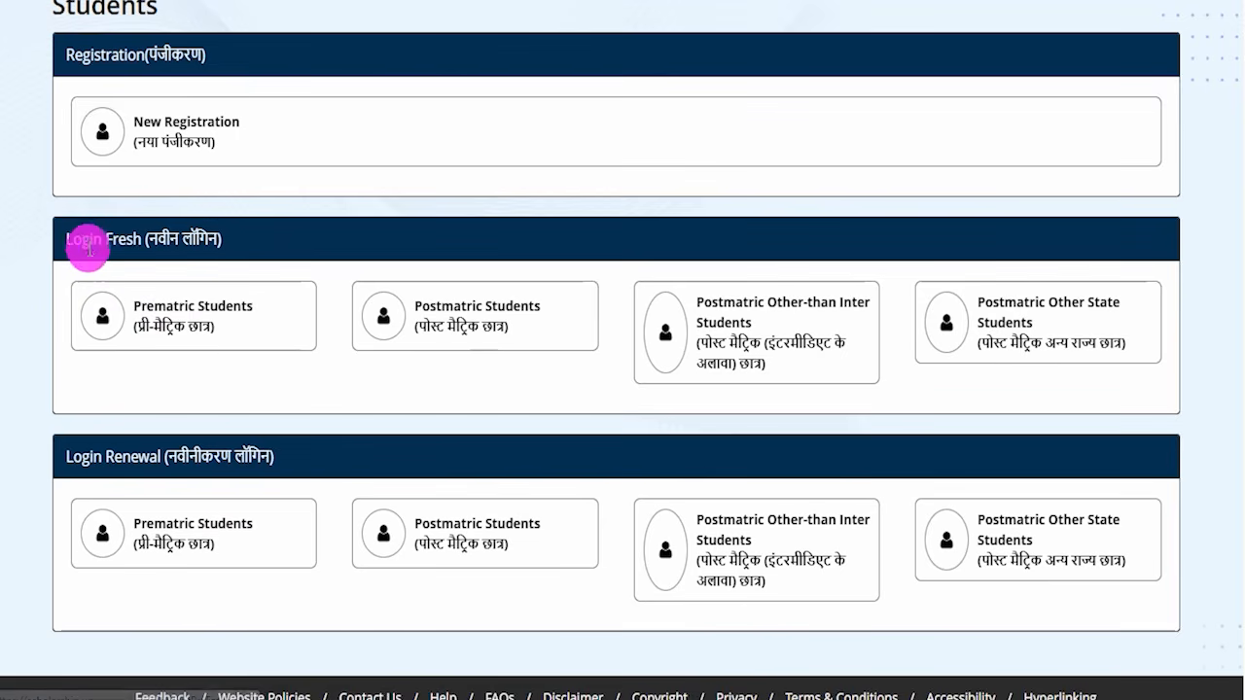
Open the fresh login form for Prematric Students and review its registration number, OTR number, password, captcha and submission fields.
left_click_drag(84, 244, 157, 241)
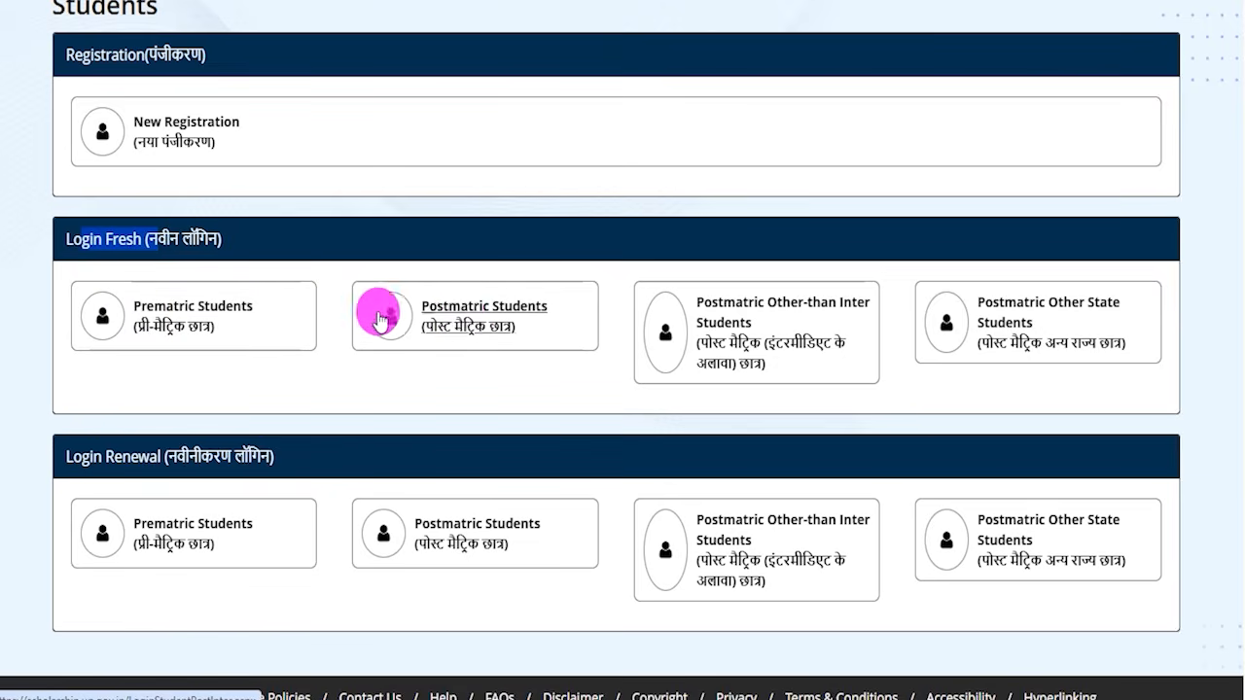
left_click(230, 314)
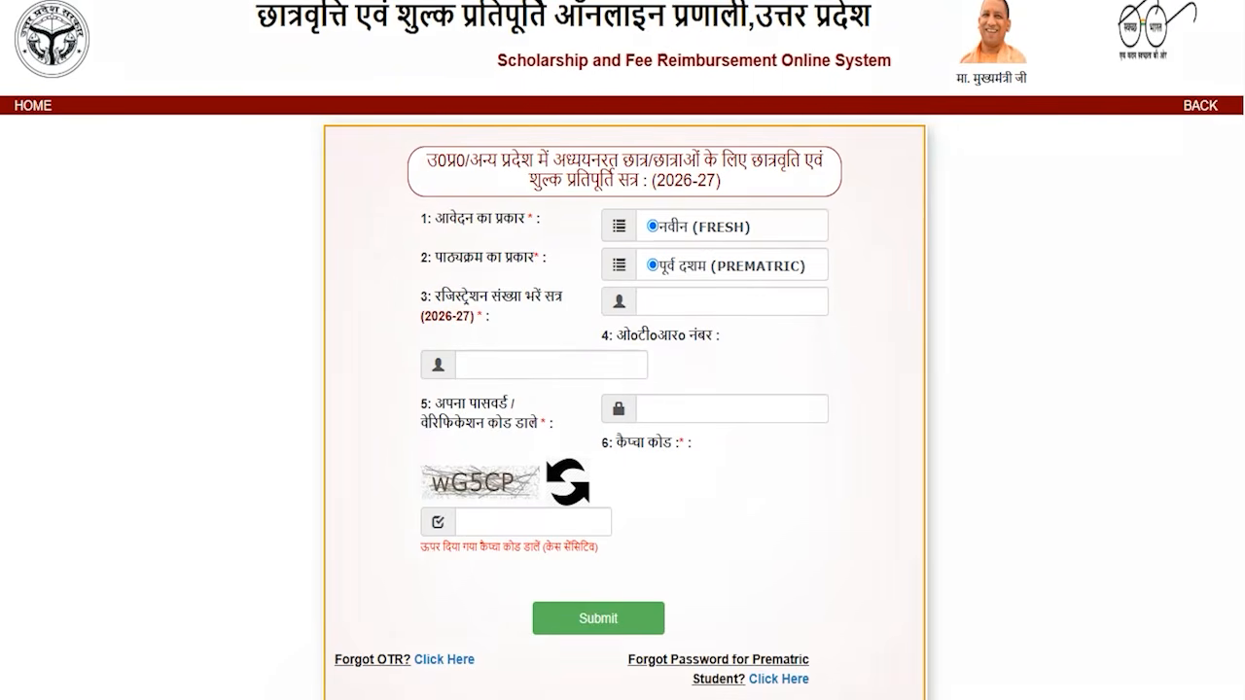
left_click_drag(744, 306, 772, 266)
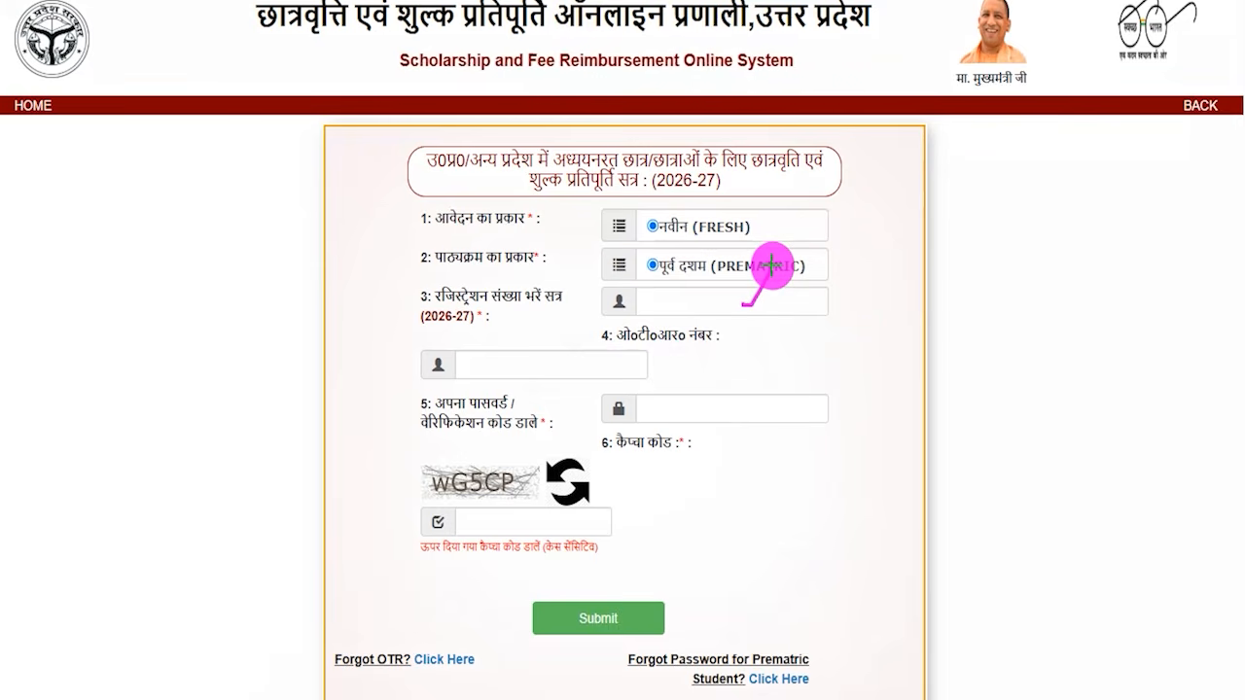
left_click_drag(507, 367, 536, 324)
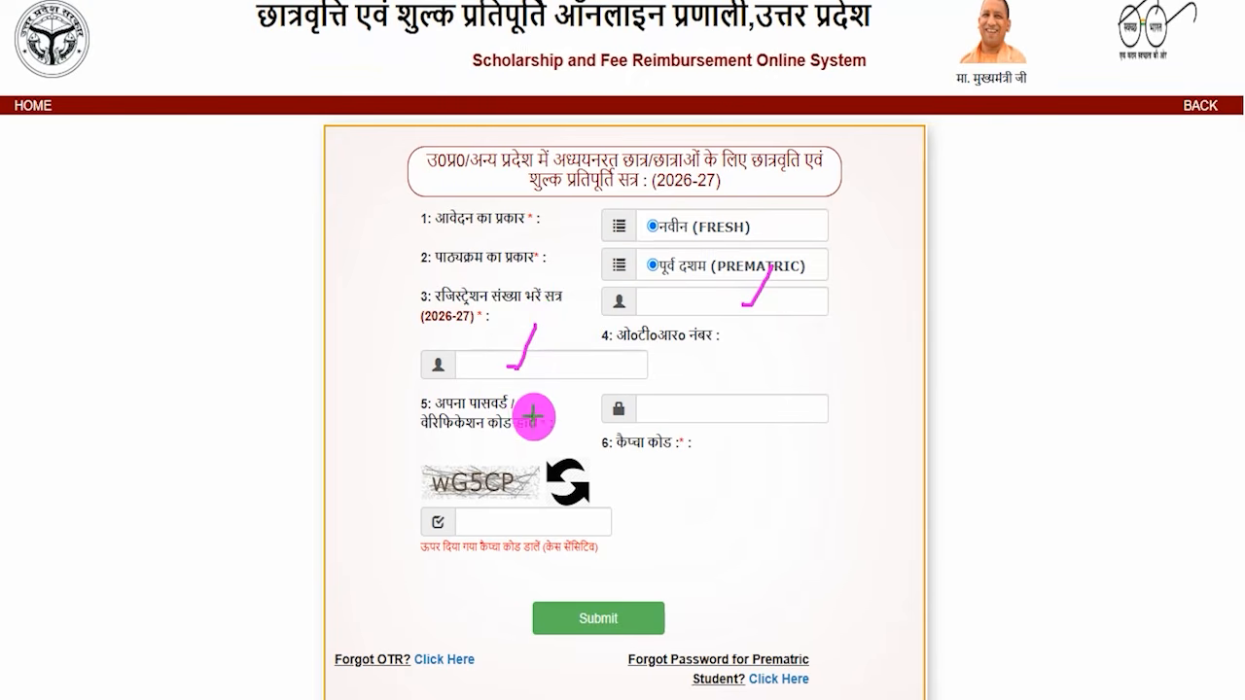
left_click_drag(704, 405, 753, 352)
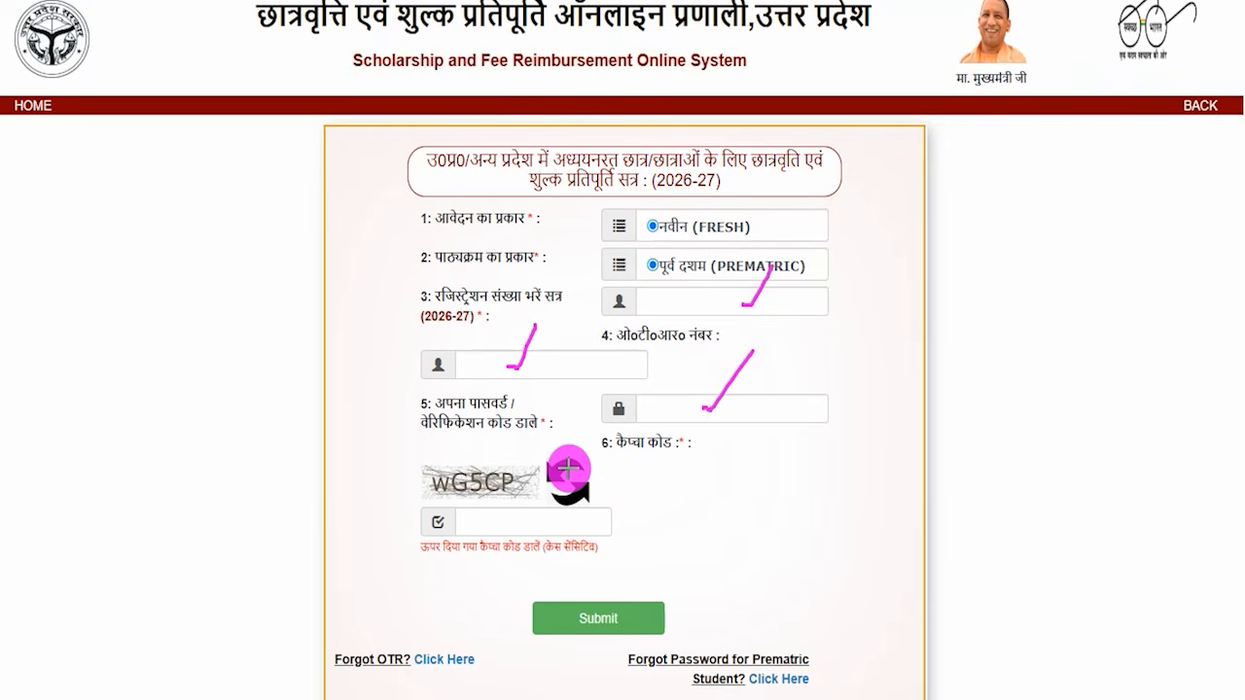
left_click_drag(498, 523, 541, 491)
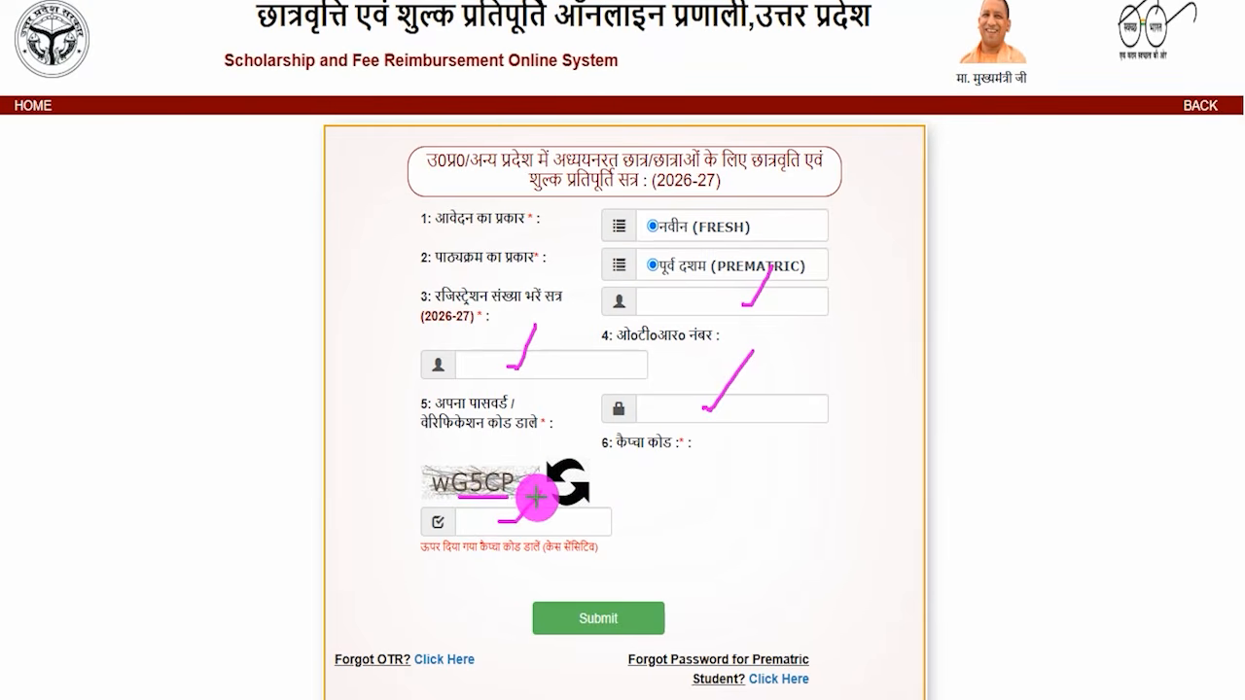
left_click_drag(859, 428, 648, 607)
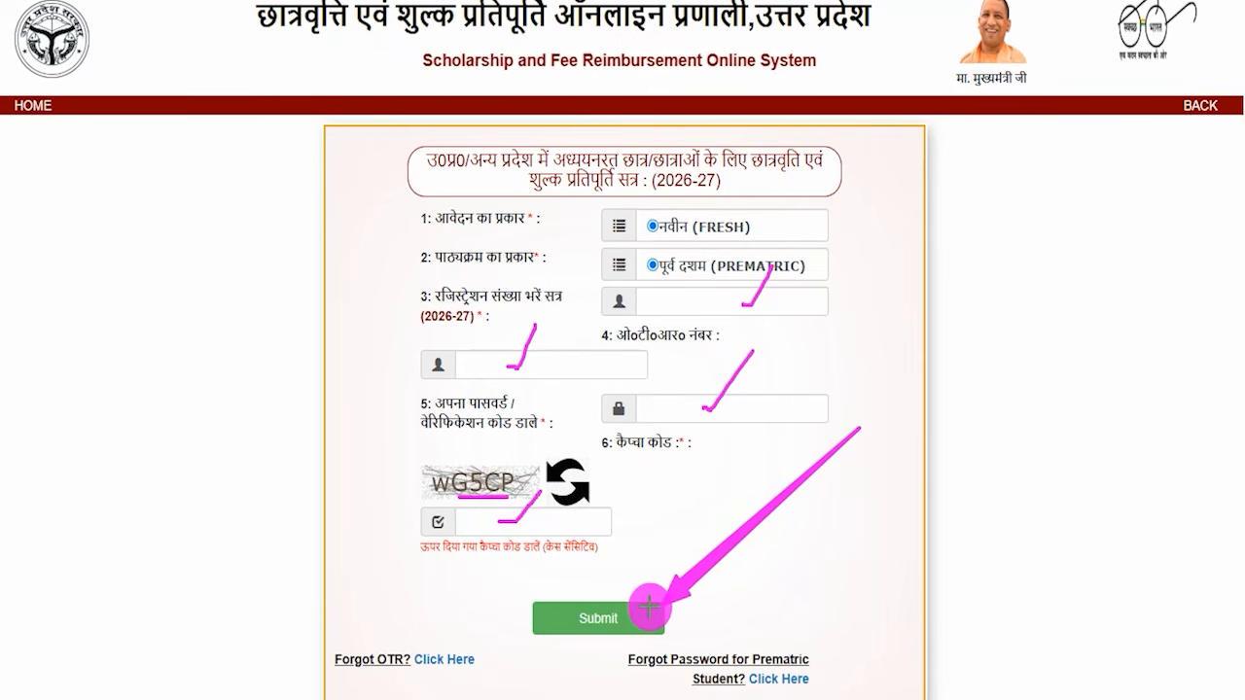
key("Escape")
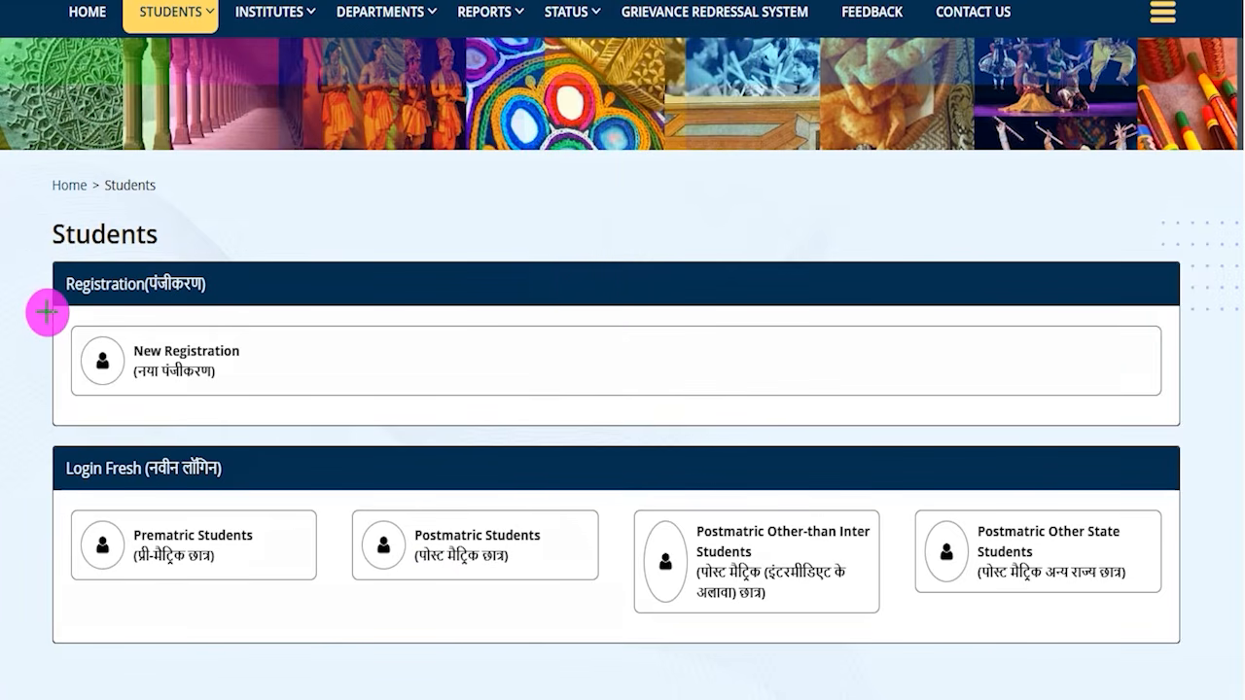
Open New Registration for students and examine the Fresh Registration options for each welfare department and category.
left_click_drag(41, 260, 1194, 438)
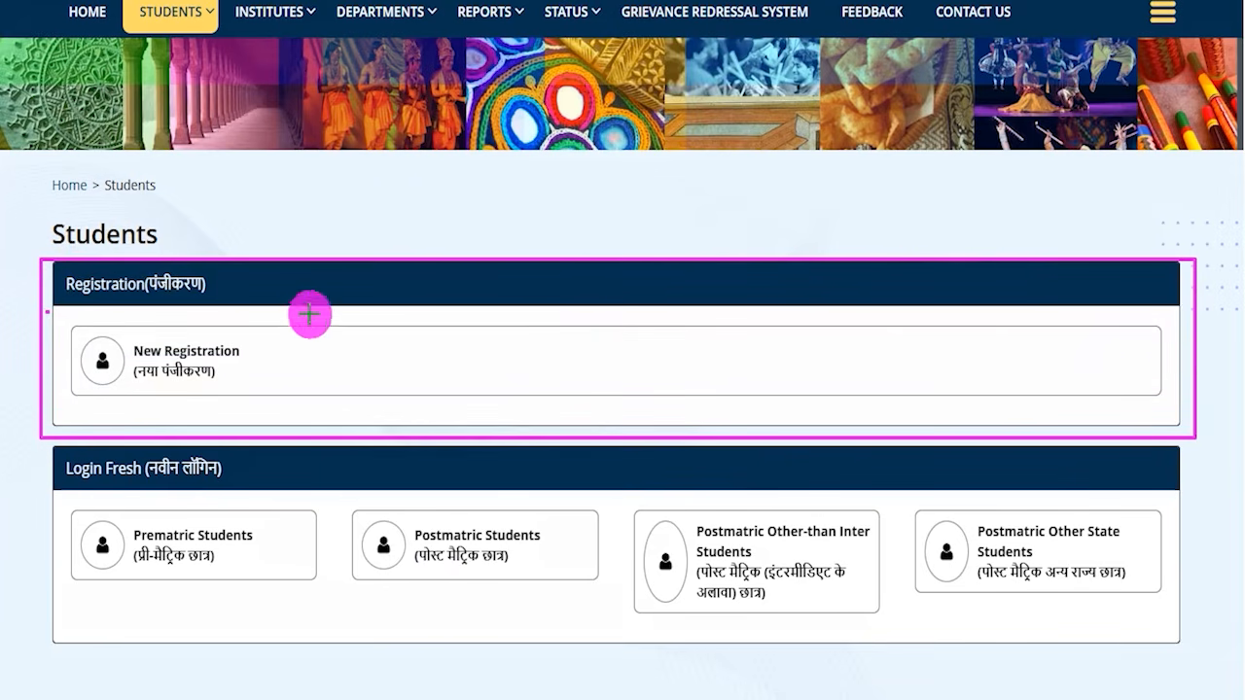
left_click_drag(241, 357, 299, 304)
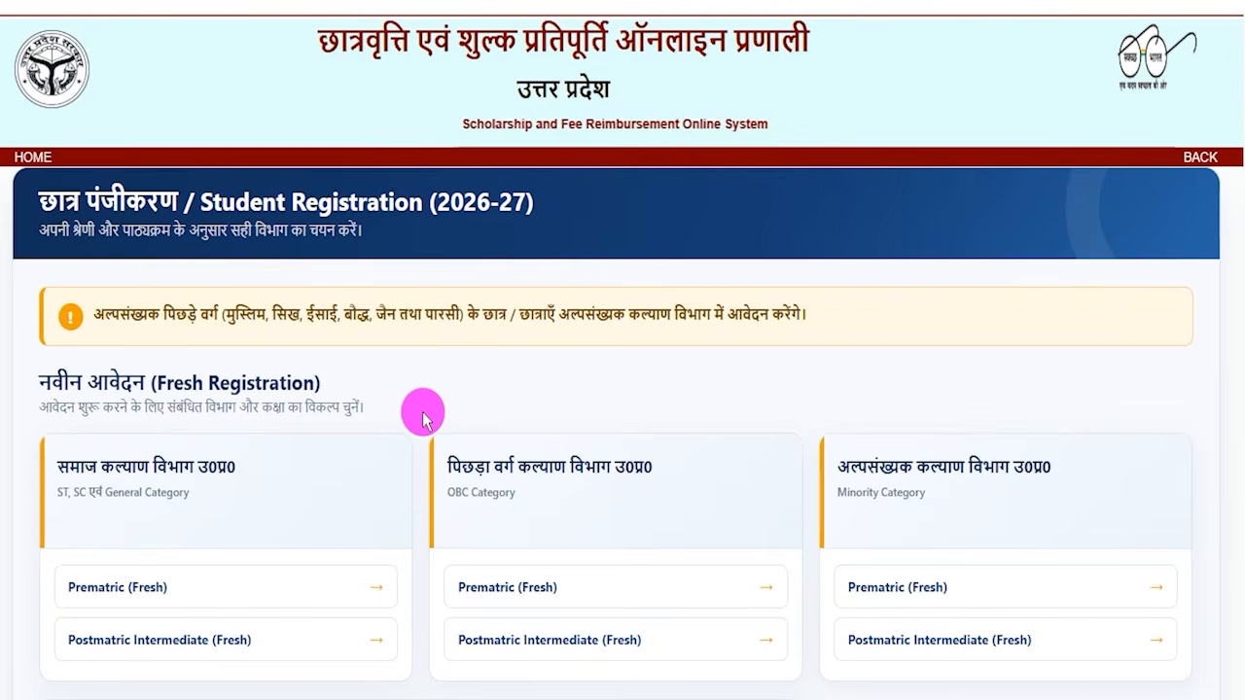
scroll(420, 415, "down", 2)
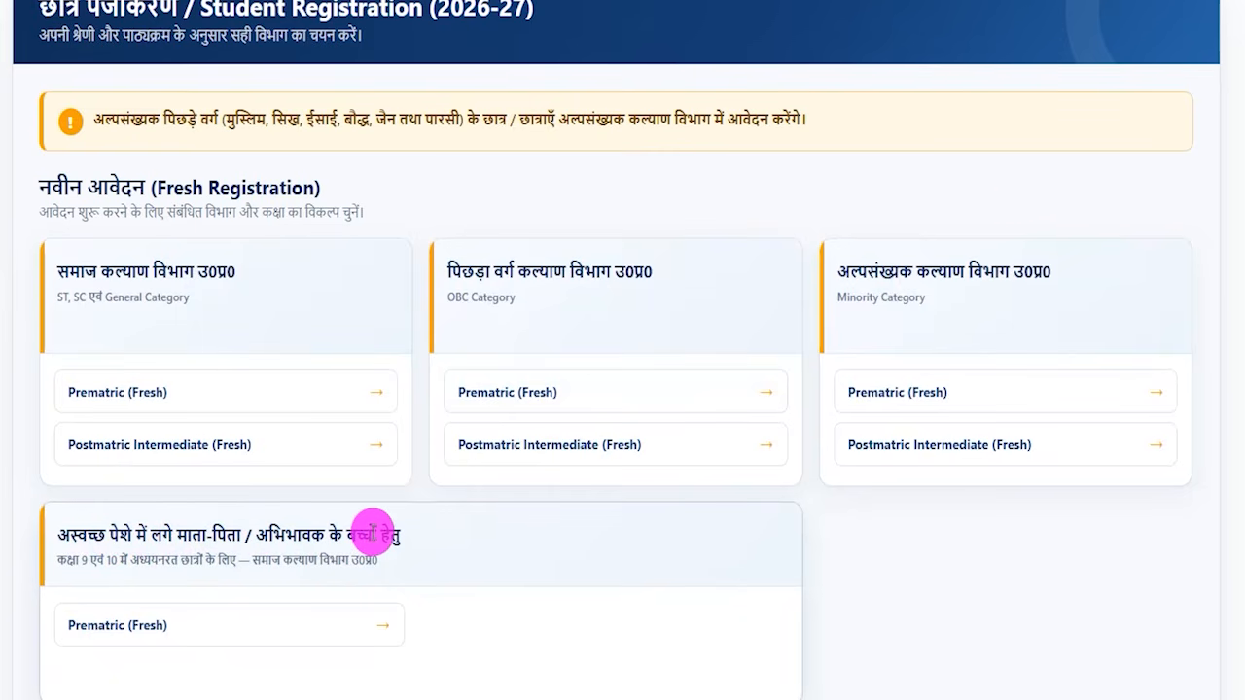
scroll(791, 554, "down", 1)
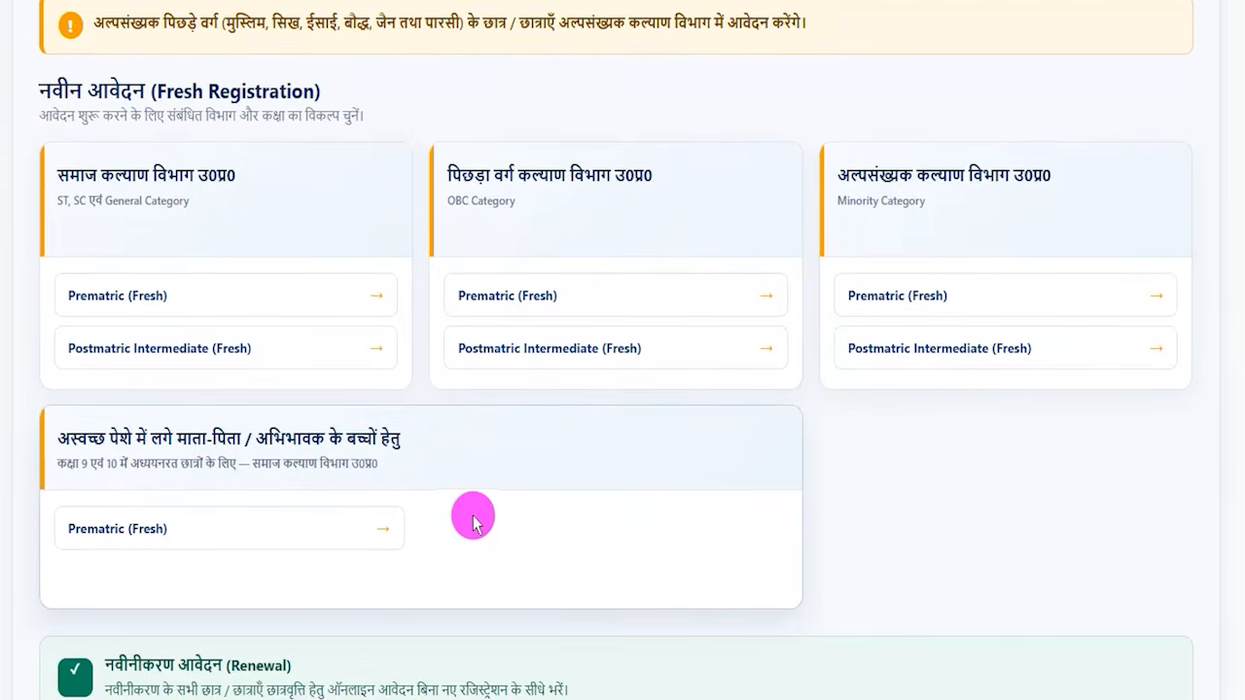
scroll(473, 516, "up", 1)
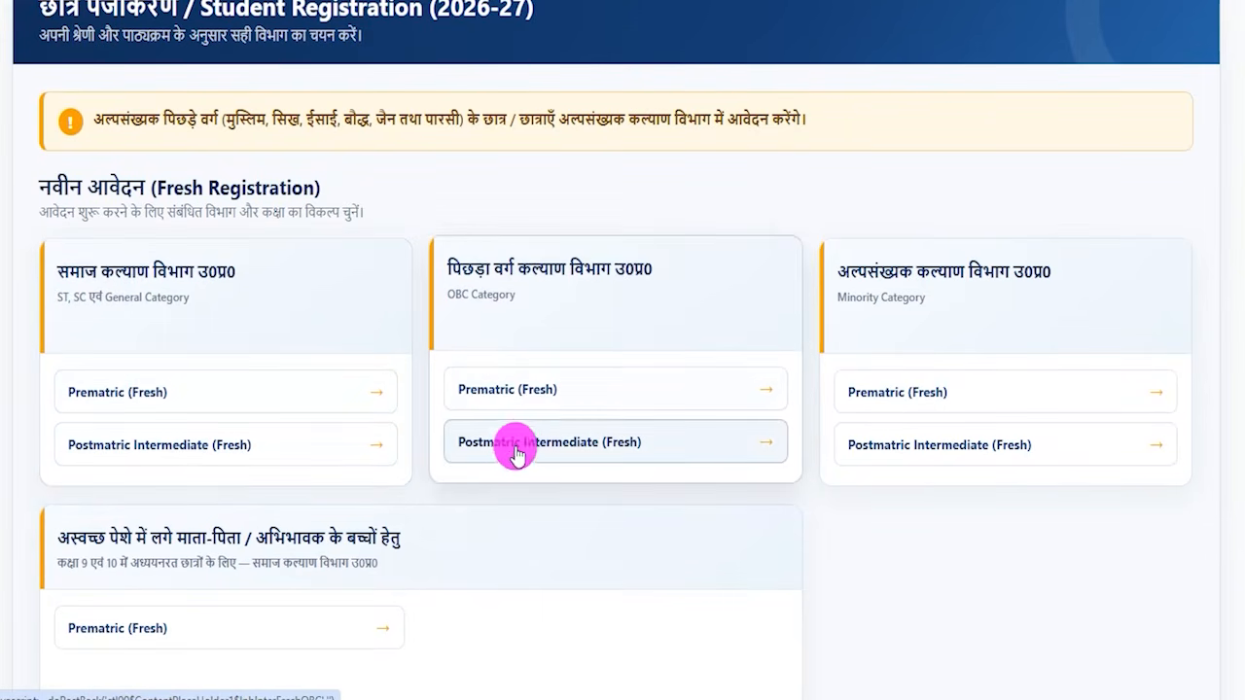
Open the Prematric (Fresh) registration for the OBC category and review its OTR number verification, OTR registration and OTR recovery options.
left_click(511, 393)
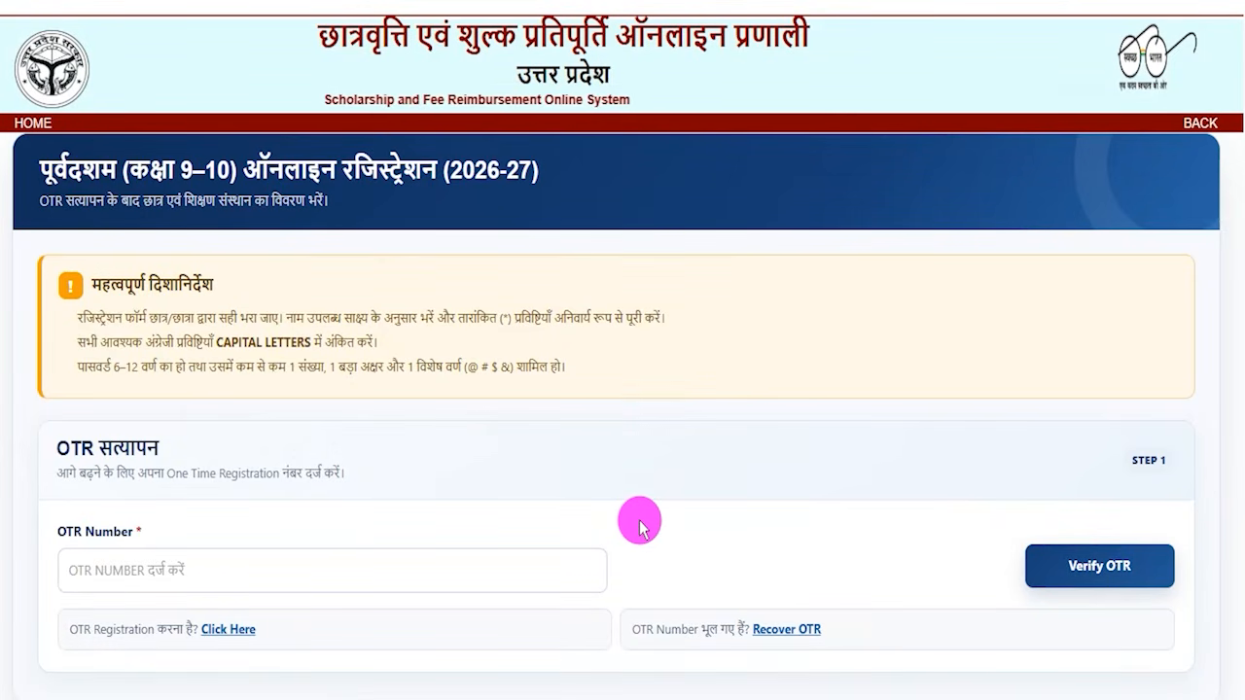
scroll(639, 526, "down", 1)
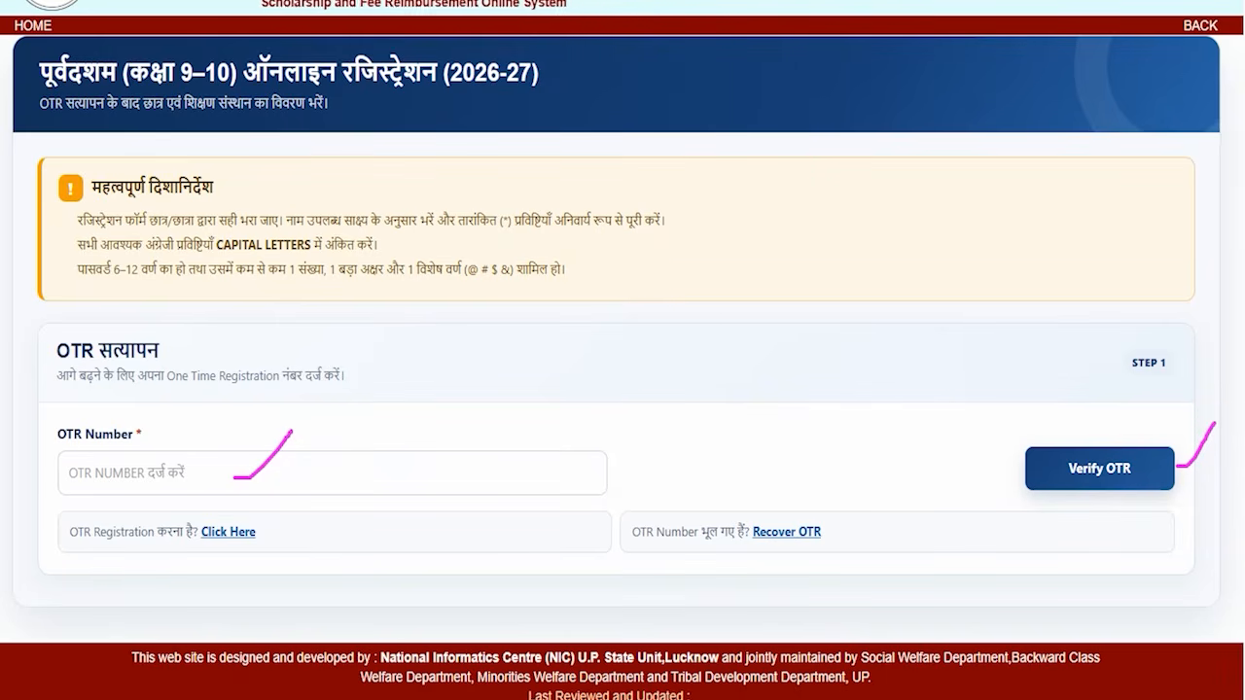
mouse_move(739, 507)
left_mouse_down()
mouse_move(812, 528)
mouse_move(846, 556)
left_mouse_up()
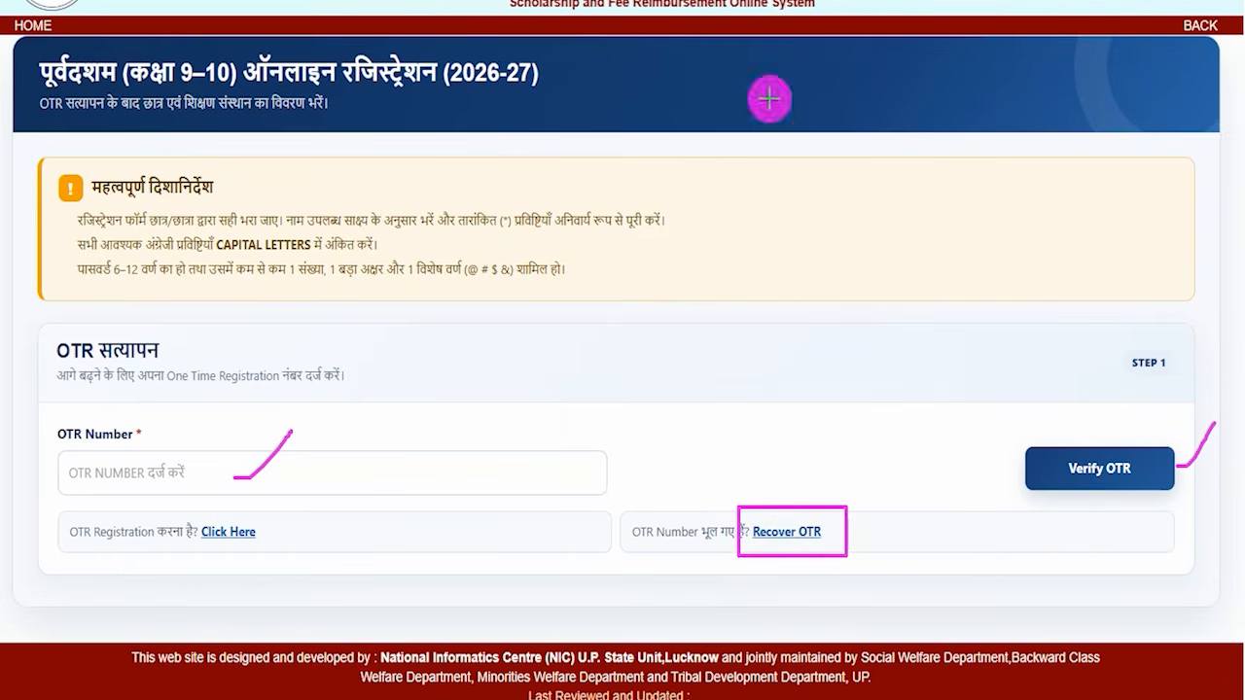
key("Escape")
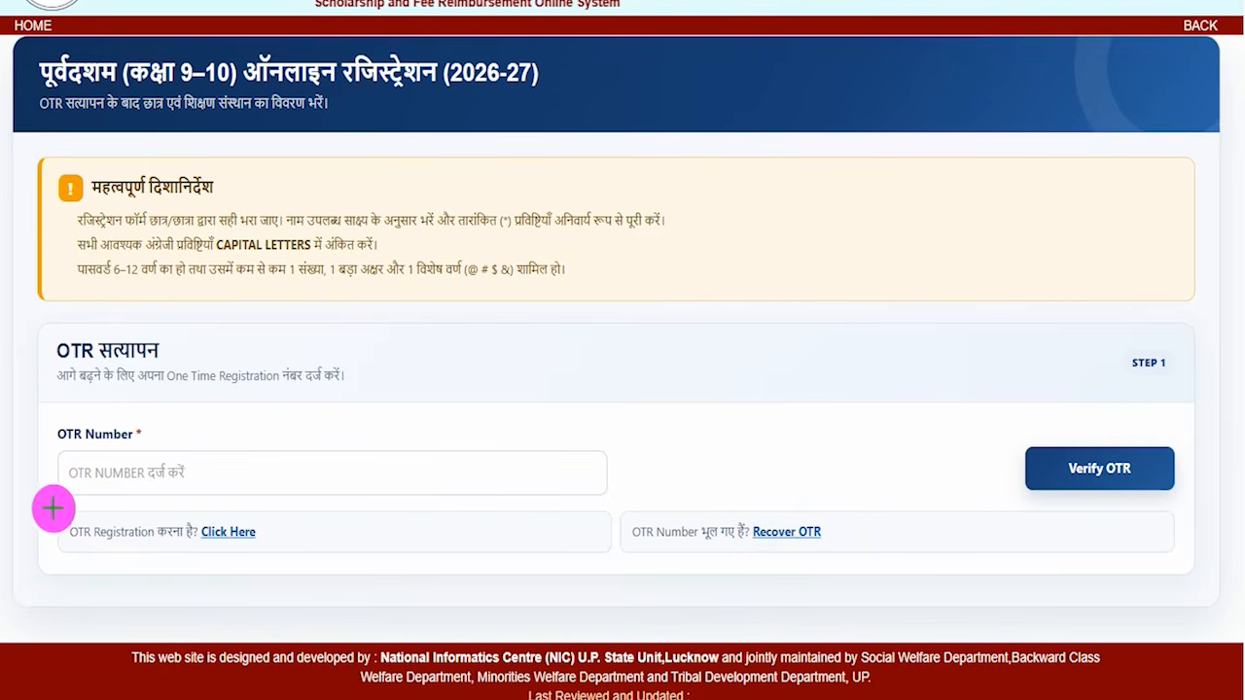
left_click_drag(59, 507, 276, 548)
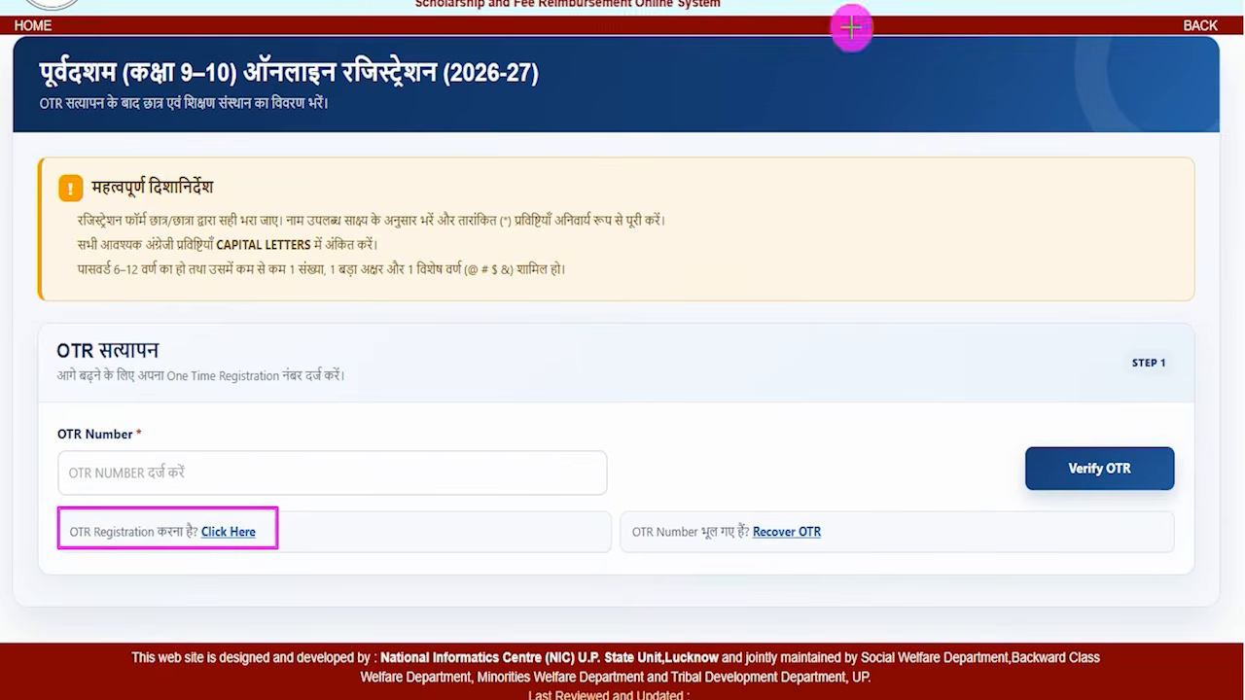
key("Escape")
Open the OTR registration guidelines and review the three steps: Mobile Authentication, Aadhaar e-KYC and OTR Generation.
left_click(233, 534)
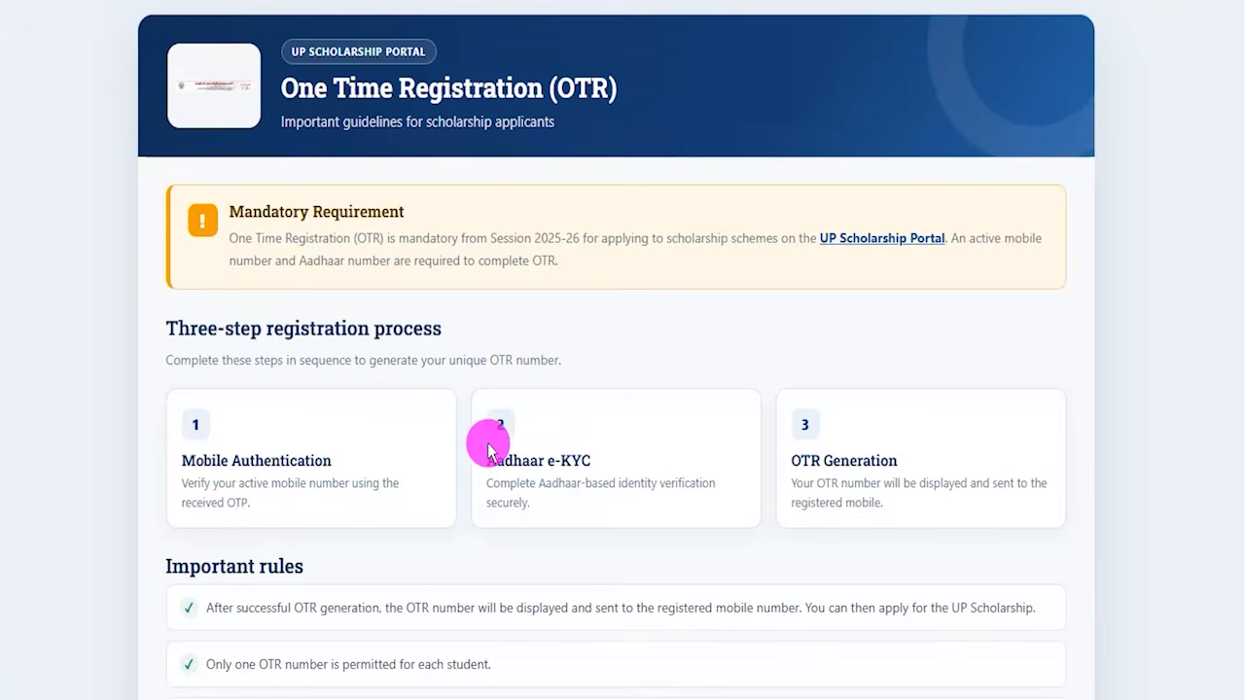
scroll(467, 450, "down", 1)
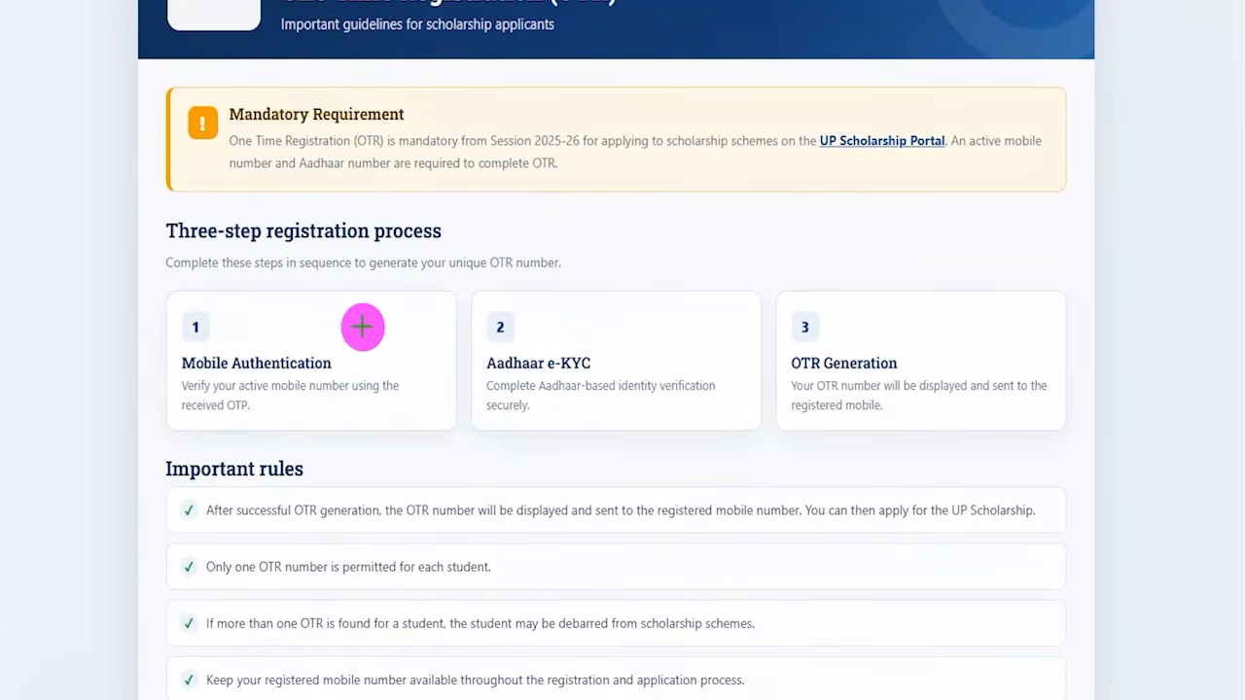
left_click_drag(338, 344, 382, 295)
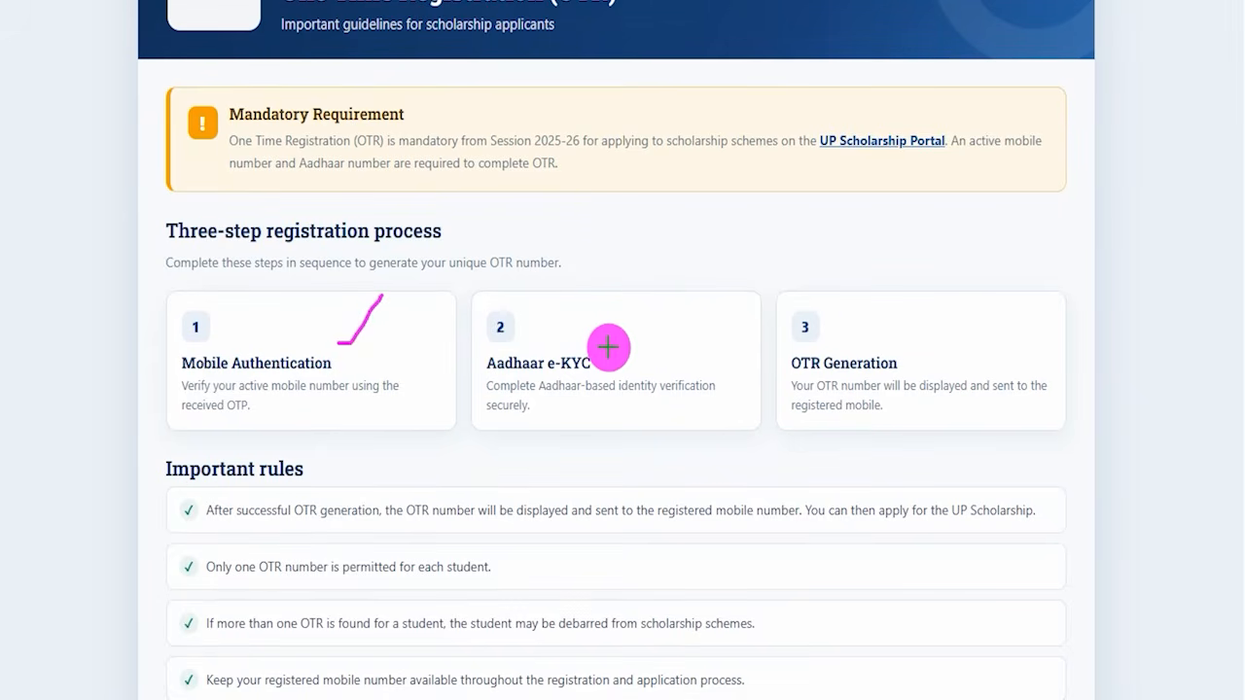
left_click_drag(608, 347, 656, 291)
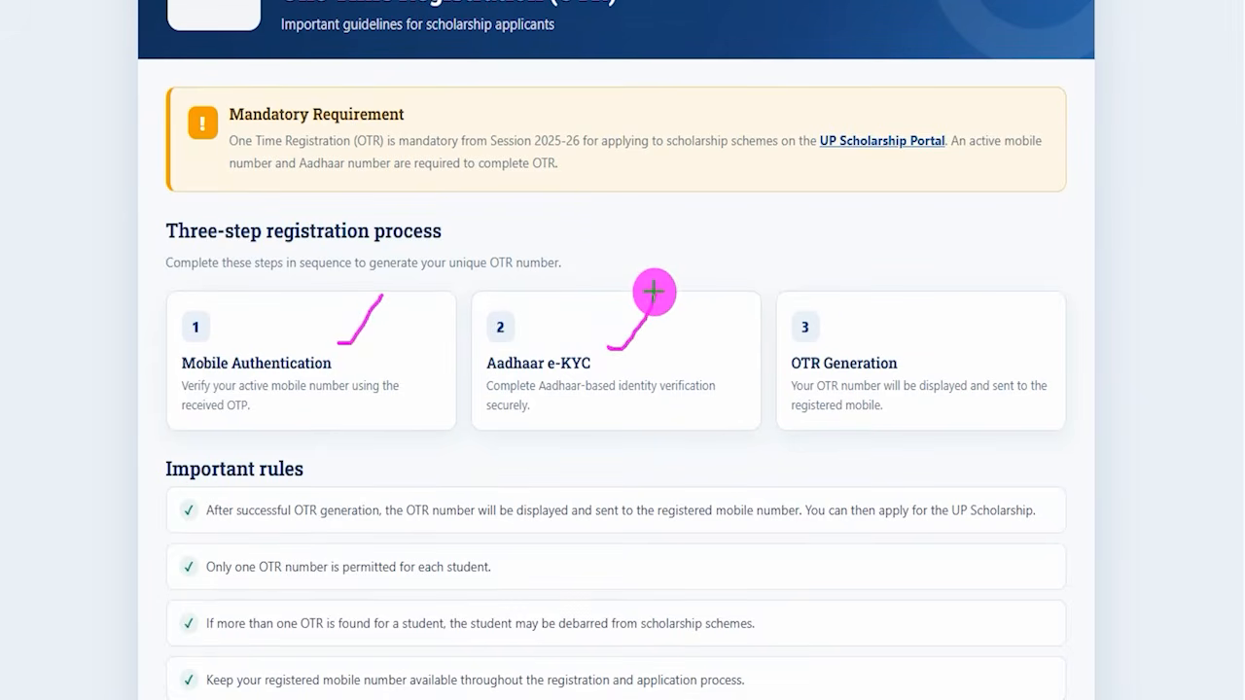
left_click_drag(834, 337, 862, 289)
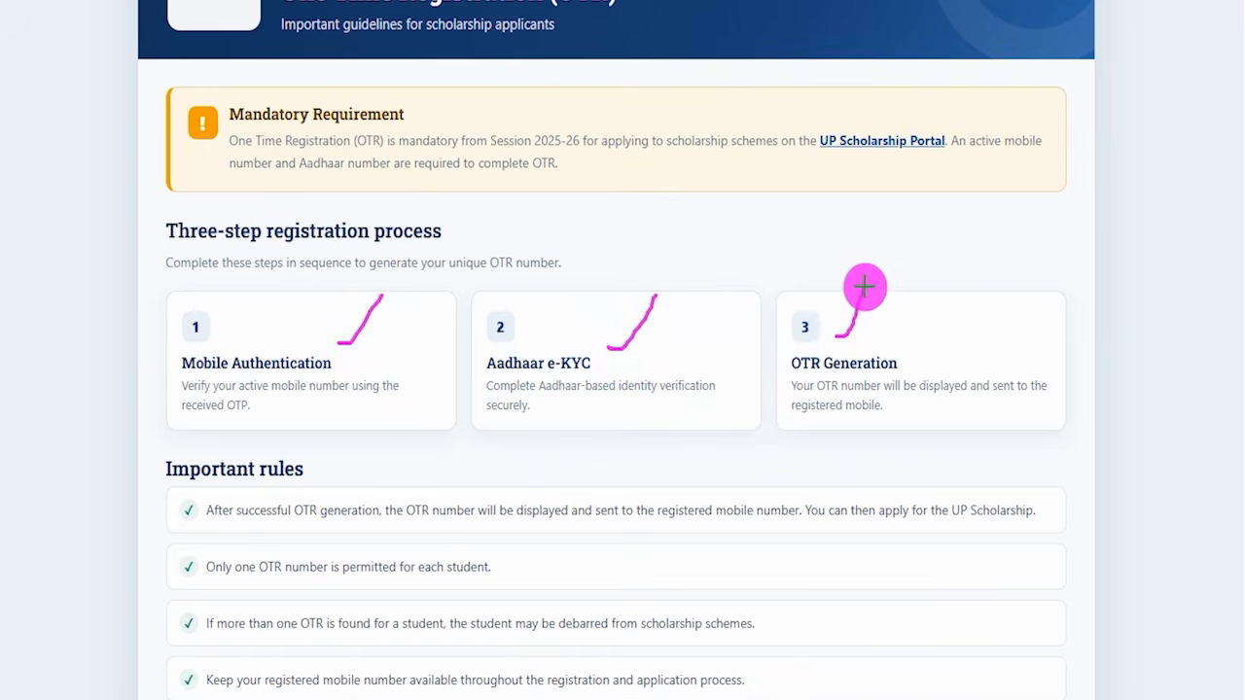
key("Escape")
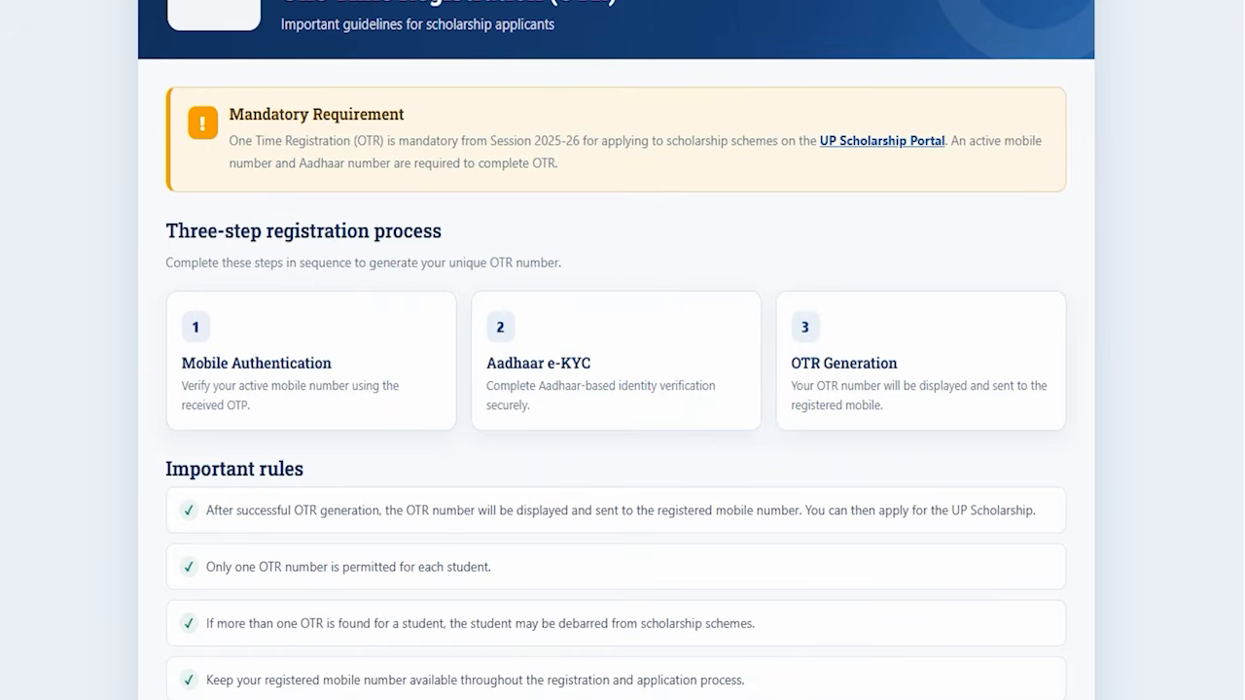
Read the important rules on OTR generation, the one-OTR-per-student limit and keeping the registered mobile number available.
left_click_drag(238, 510, 362, 504)
scroll(356, 503, "down", 2)
left_click_drag(242, 372, 311, 372)
left_click_drag(283, 429, 364, 429)
left_click_drag(312, 486, 377, 485)
scroll(367, 448, "down", 1)
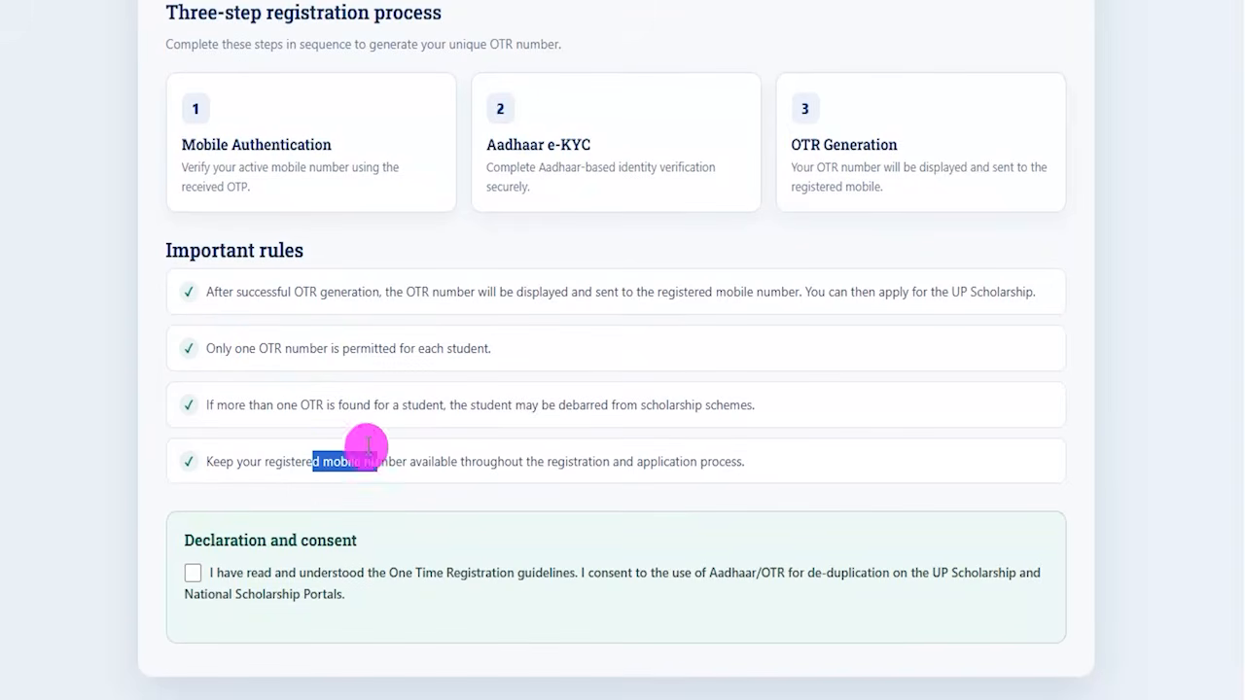
Accept the One Time Registration declaration and consent, and proceed to OTR registration.
left_click_drag(215, 540, 328, 542)
scroll(416, 468, "down", 1)
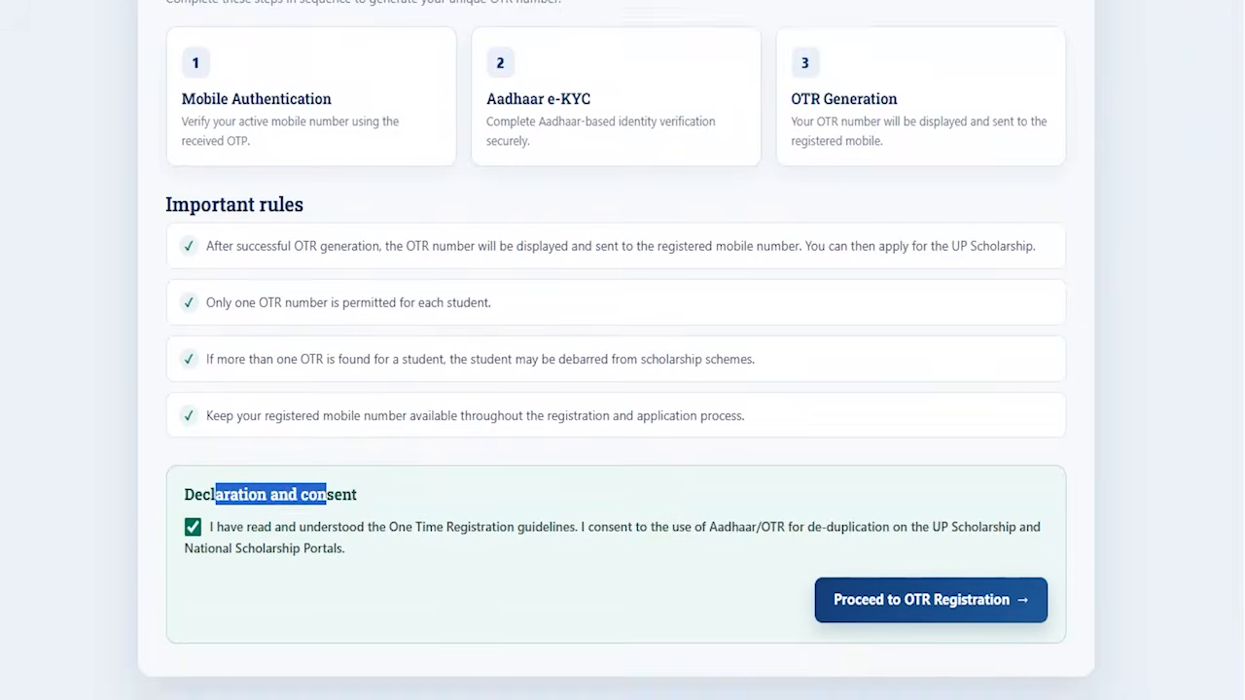
left_click_drag(531, 591, 800, 601)
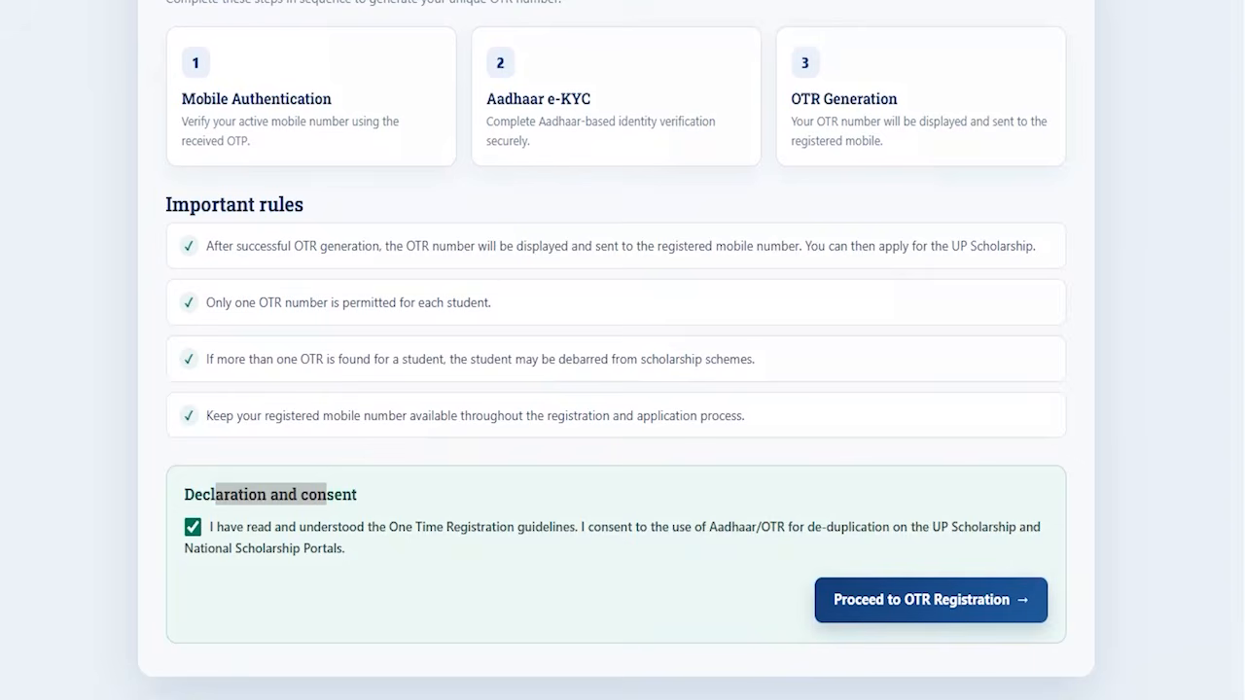
left_click(865, 586)
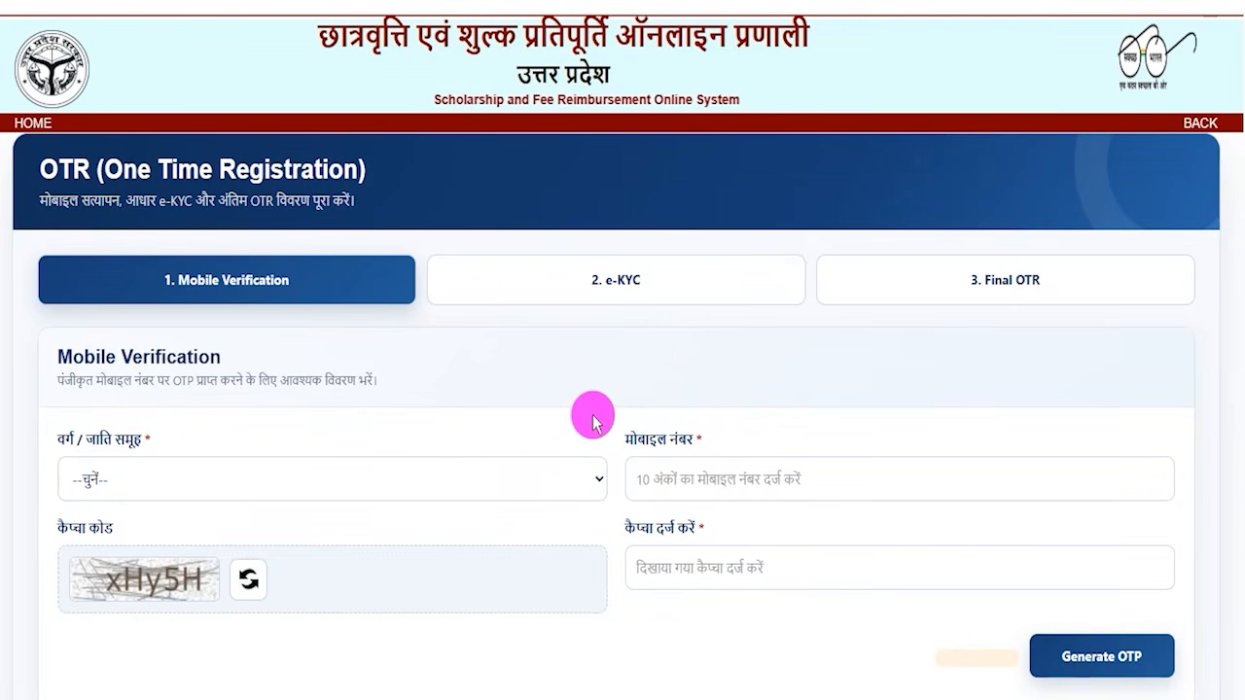
Set the category group to अल्पसंख्यक वर्ग in Mobile Verification and review the mobile number, captcha and OTP generation fields.
scroll(509, 443, "down", 1)
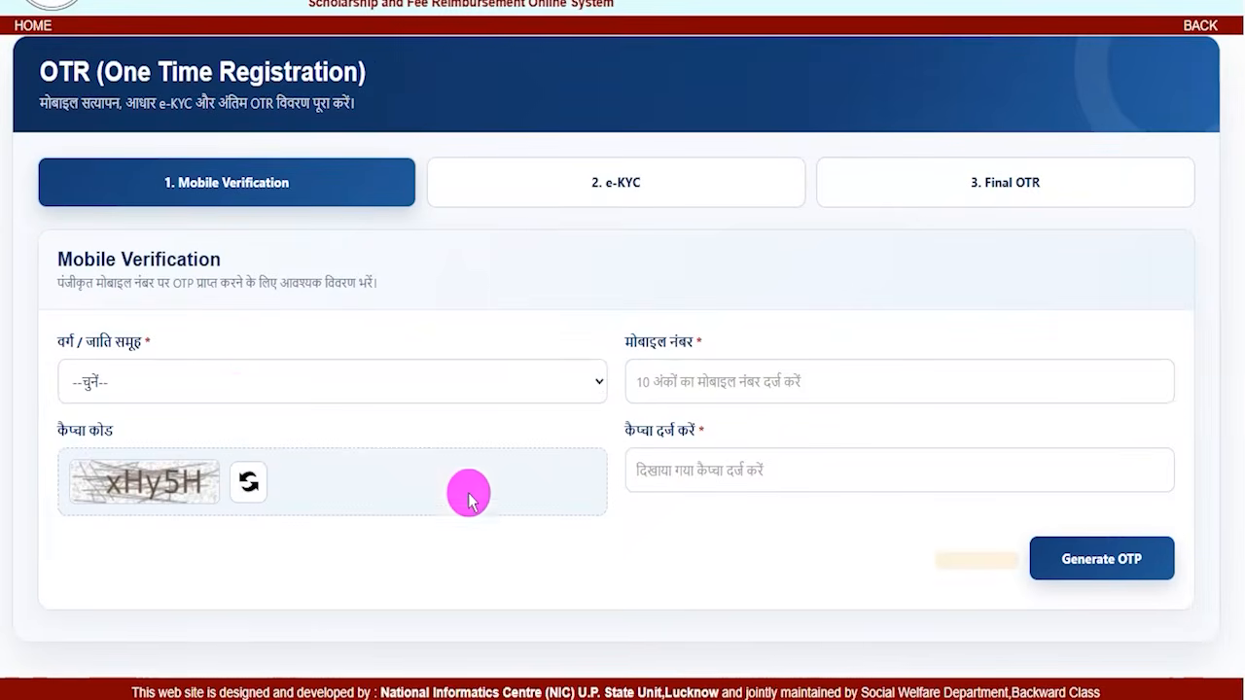
left_click(236, 397)
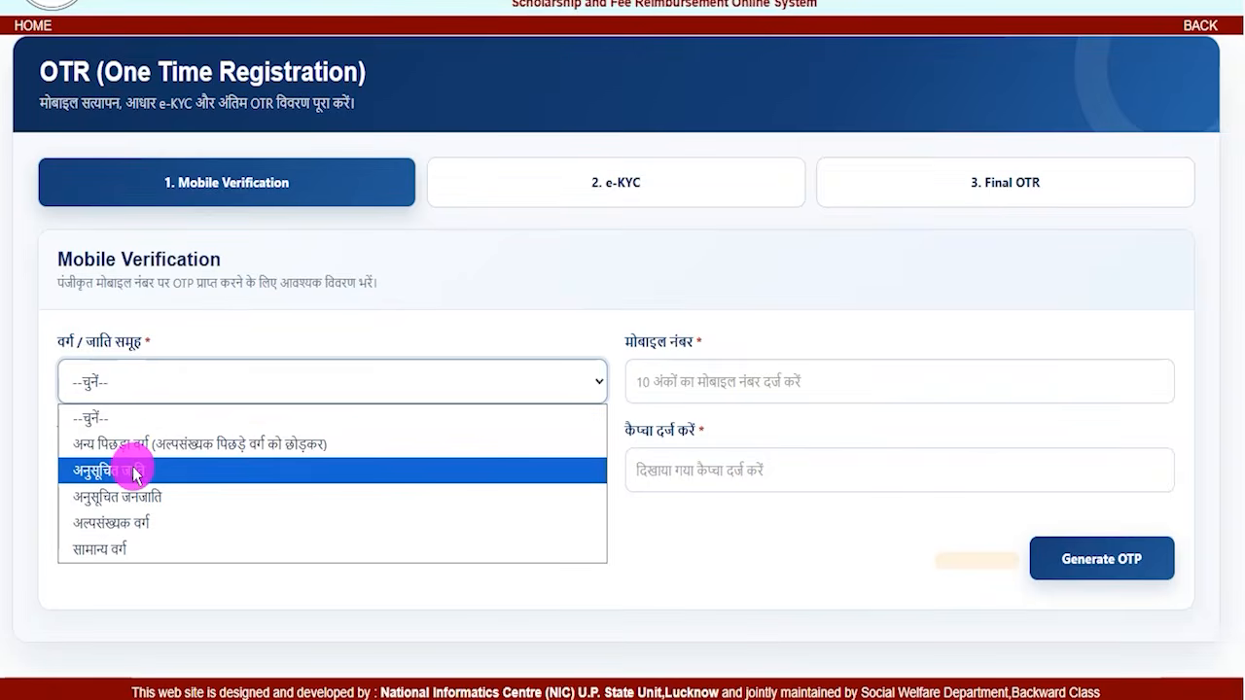
left_click(129, 522)
left_click(496, 312)
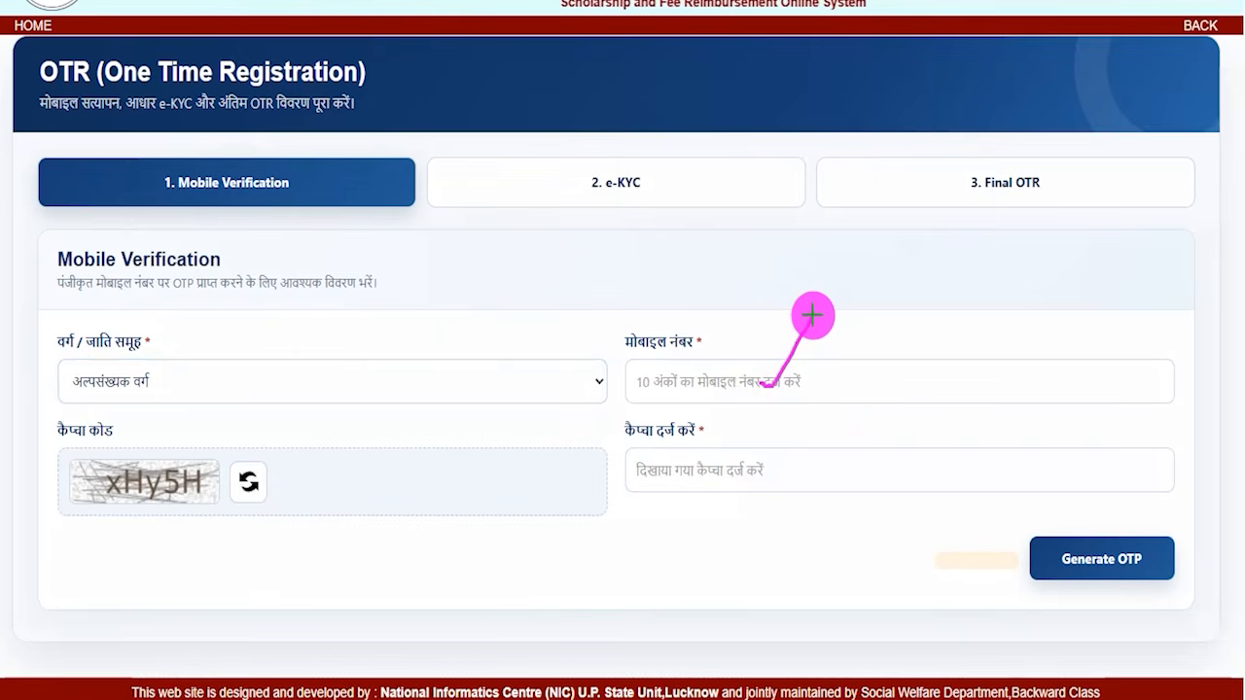
left_click_drag(685, 477, 747, 473)
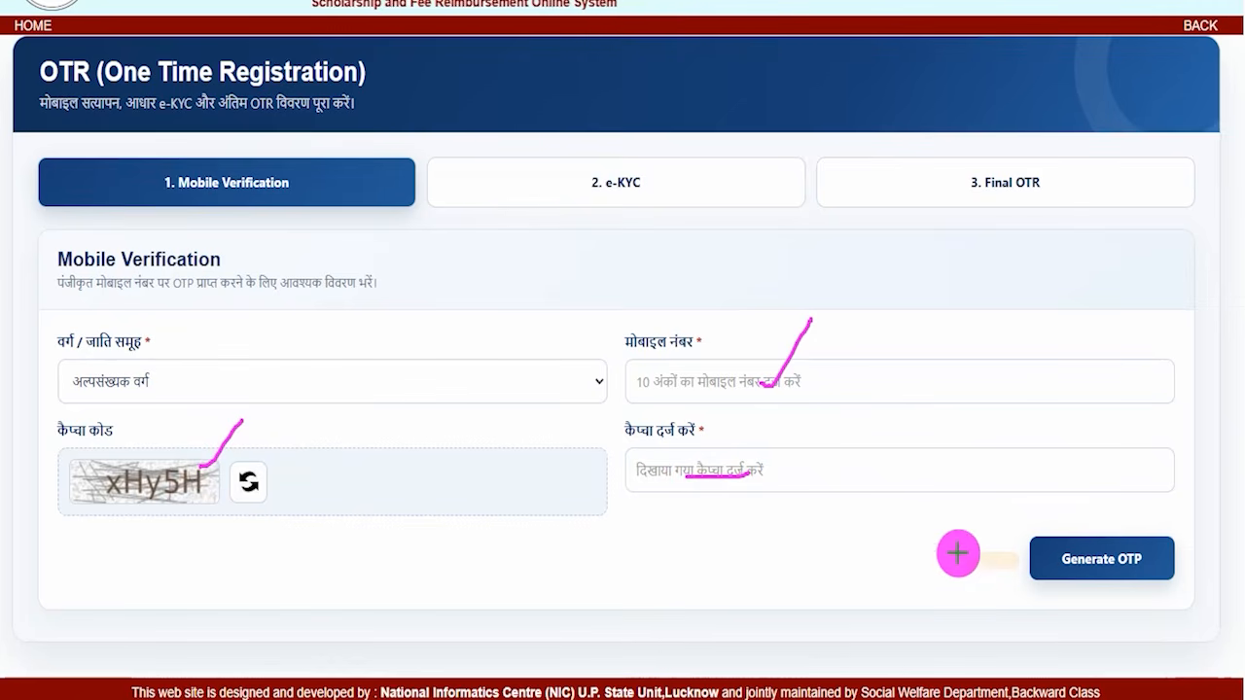
left_click_drag(1141, 358, 1113, 527)
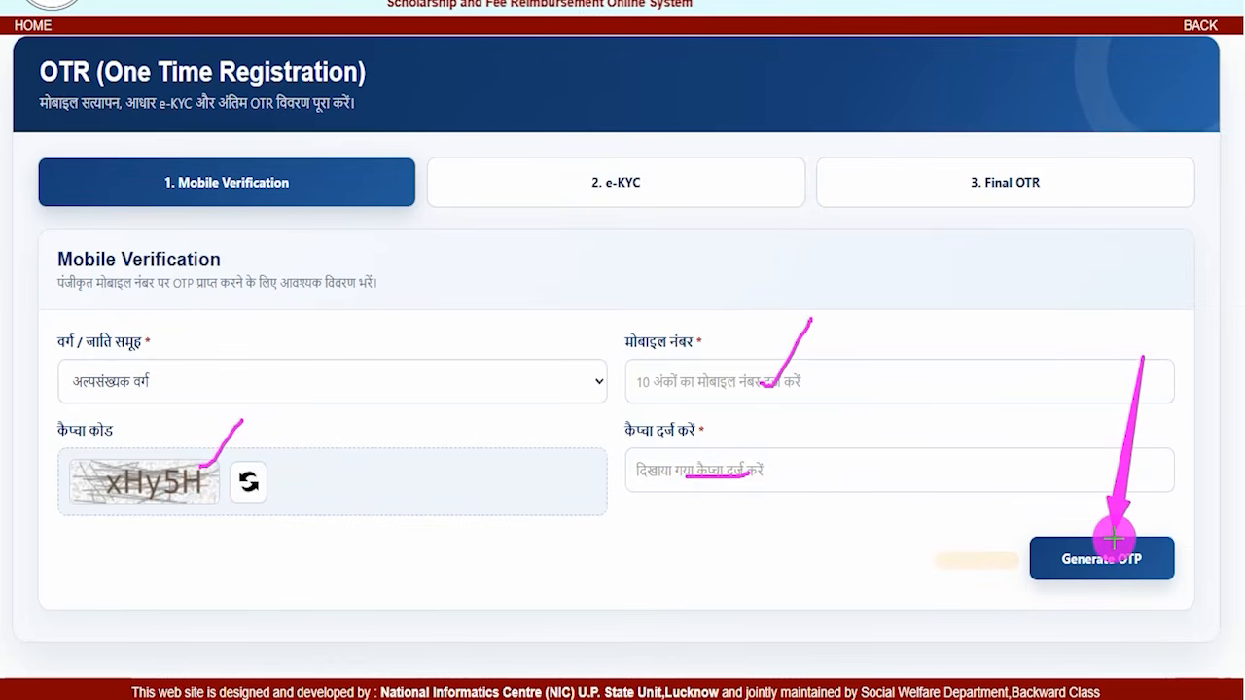
Review the OTP entry, new captcha and OTP verification fields of the Mobile Verification form.
left_click_drag(729, 88, 761, 48)
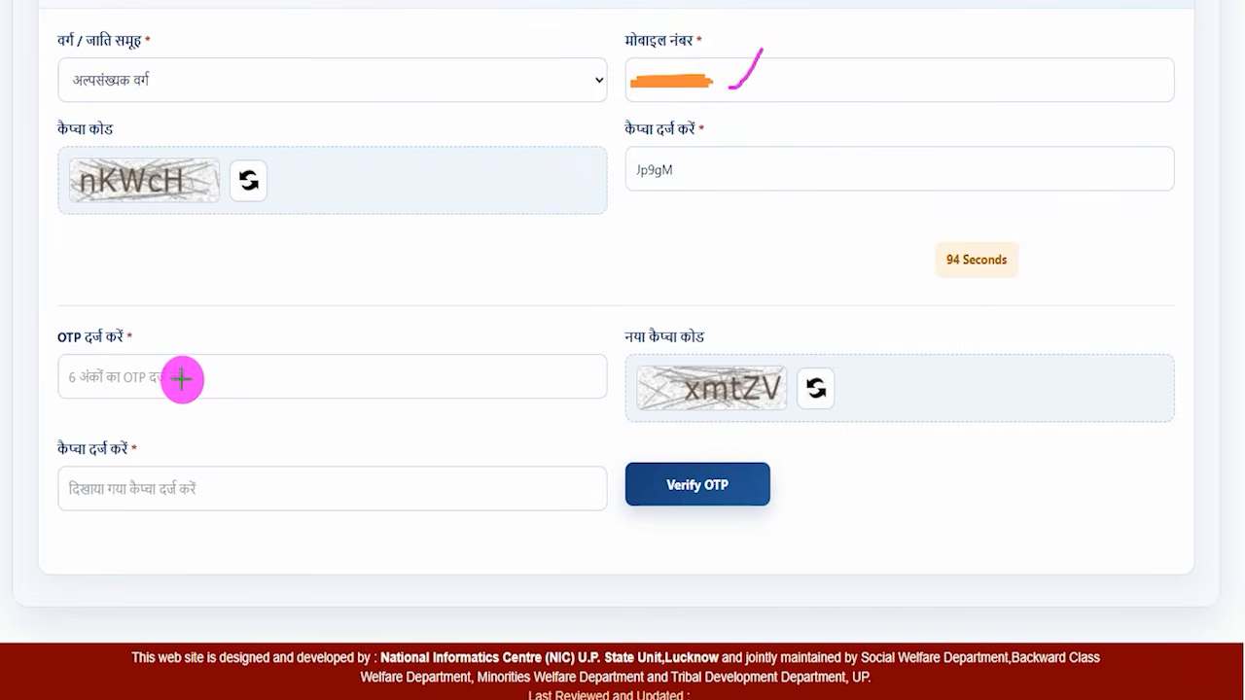
left_click_drag(182, 380, 215, 343)
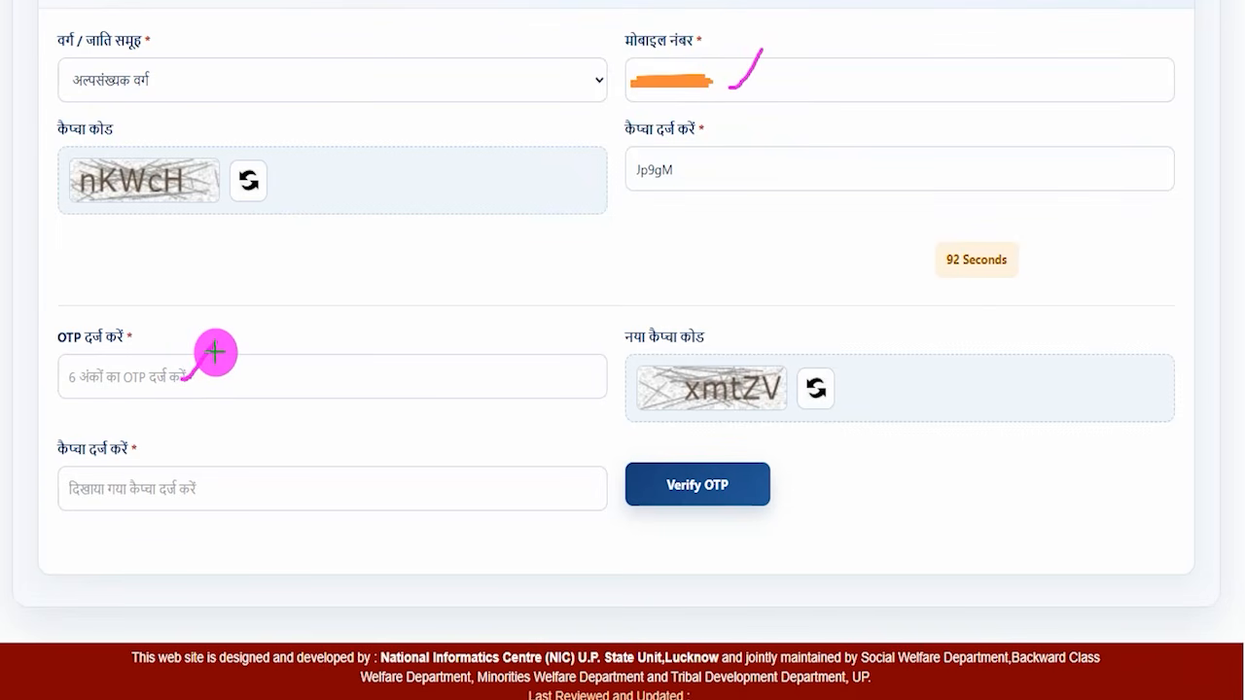
left_click_drag(709, 418, 776, 416)
mouse_move(269, 496)
left_mouse_down()
mouse_move(300, 474)
mouse_move(330, 408)
left_mouse_up()
left_click_drag(959, 466, 776, 482)
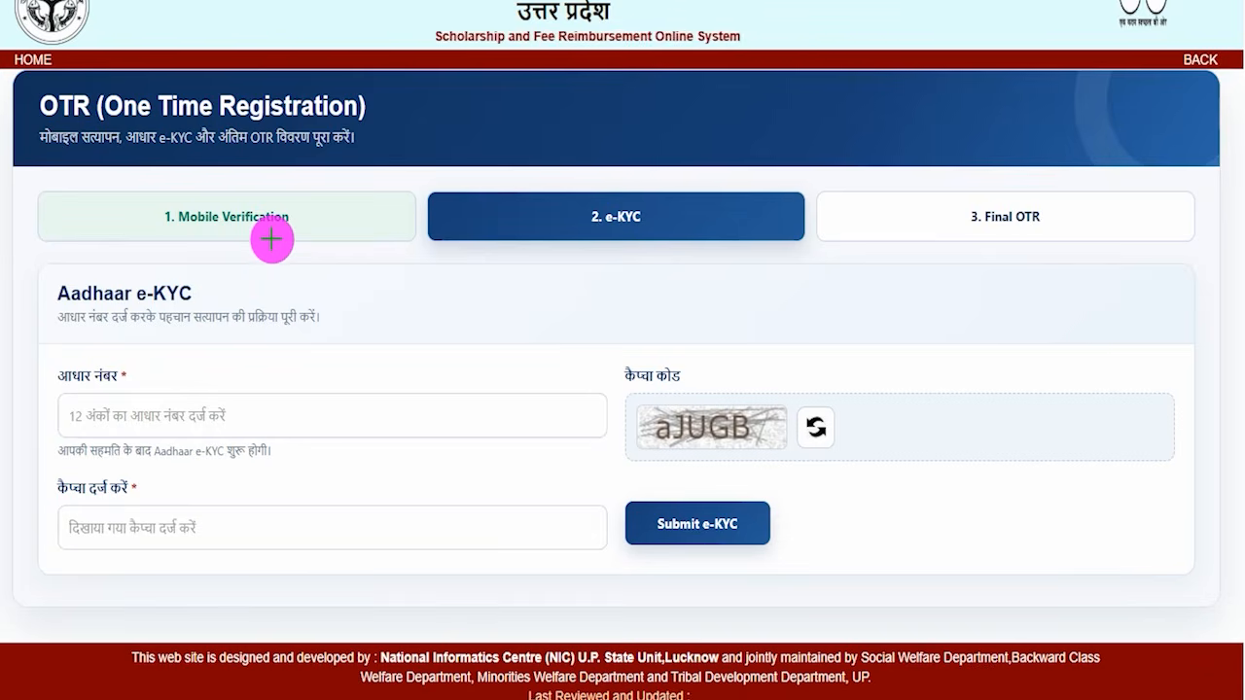
Review the Aadhaar e-KYC stage, including its Aadhaar number, captcha and e-KYC submission fields.
left_click_drag(272, 239, 302, 190)
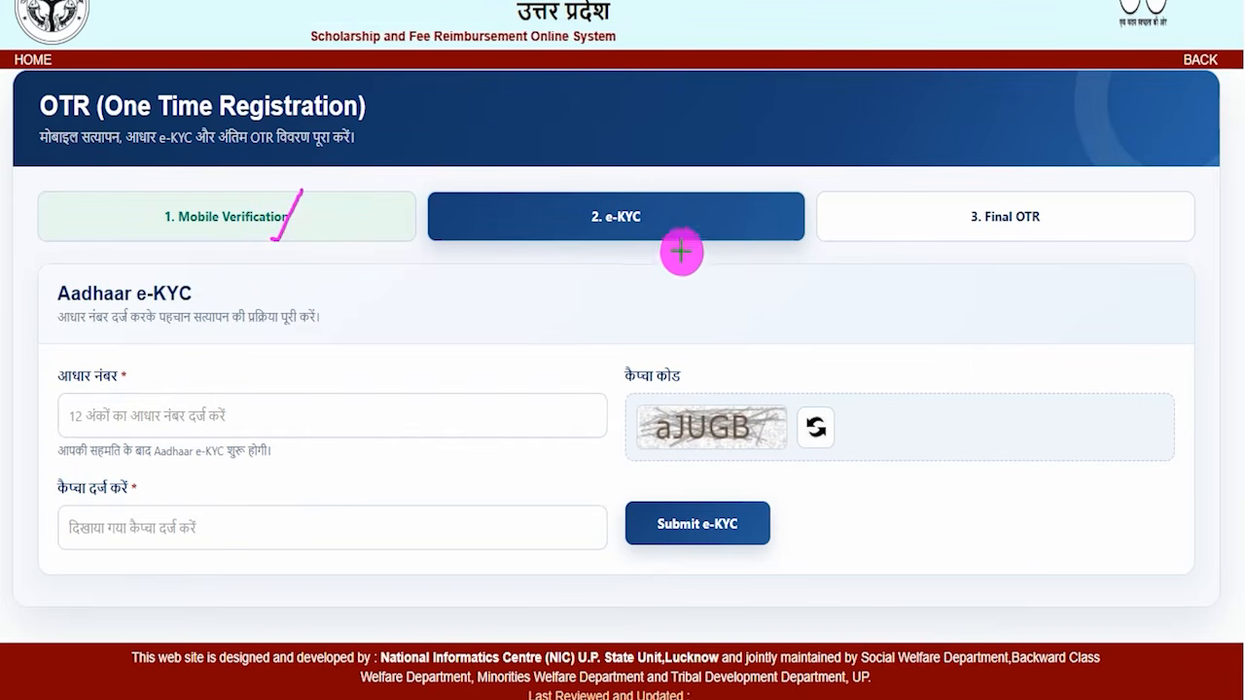
left_click_drag(677, 231, 714, 175)
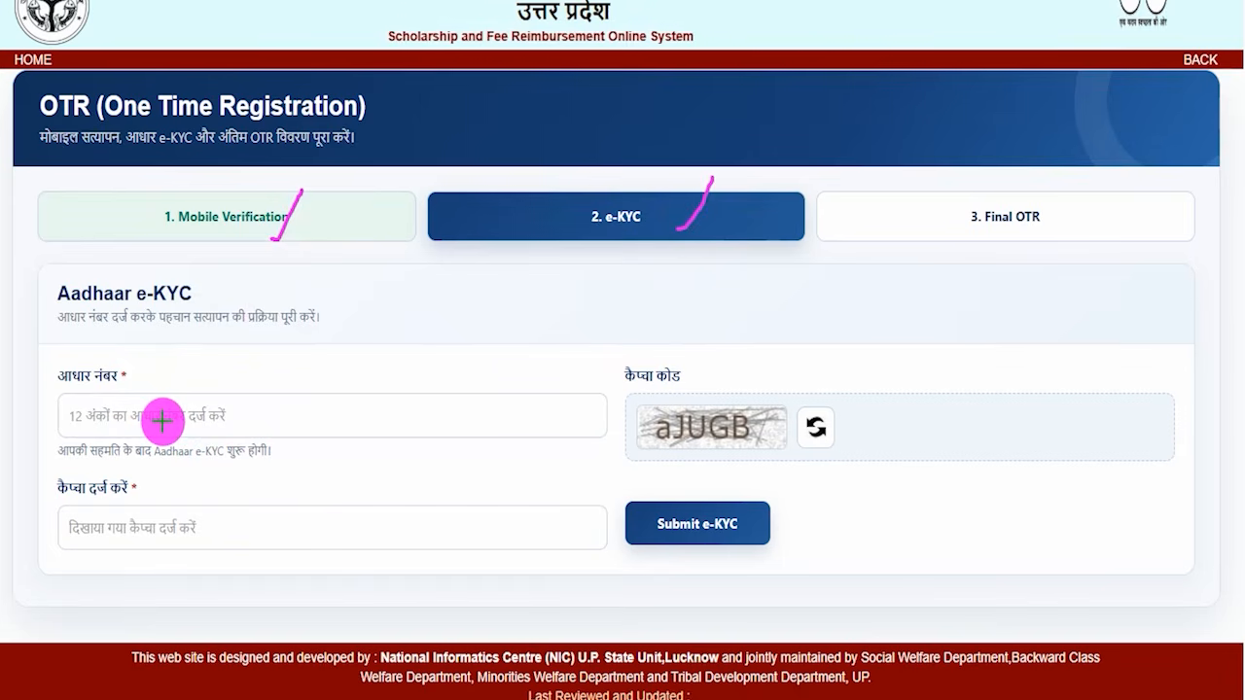
left_click_drag(162, 420, 206, 367)
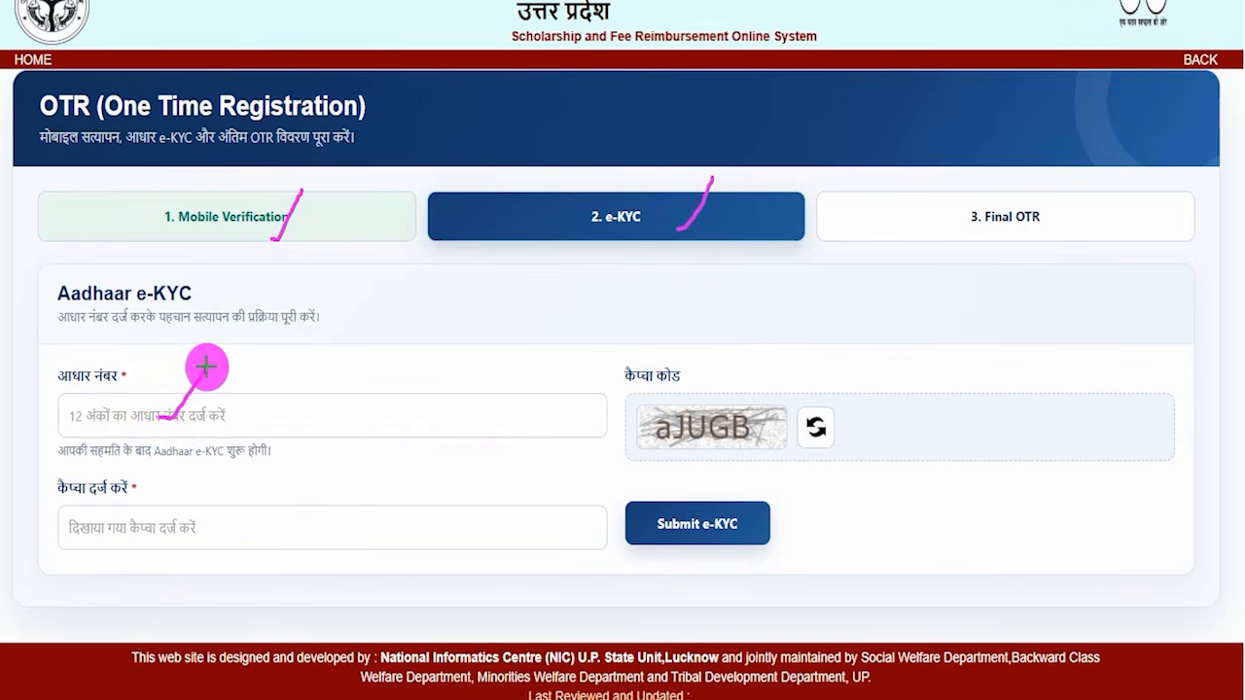
left_click_drag(770, 407, 822, 344)
left_click_drag(102, 531, 175, 528)
left_click_drag(971, 421, 768, 506)
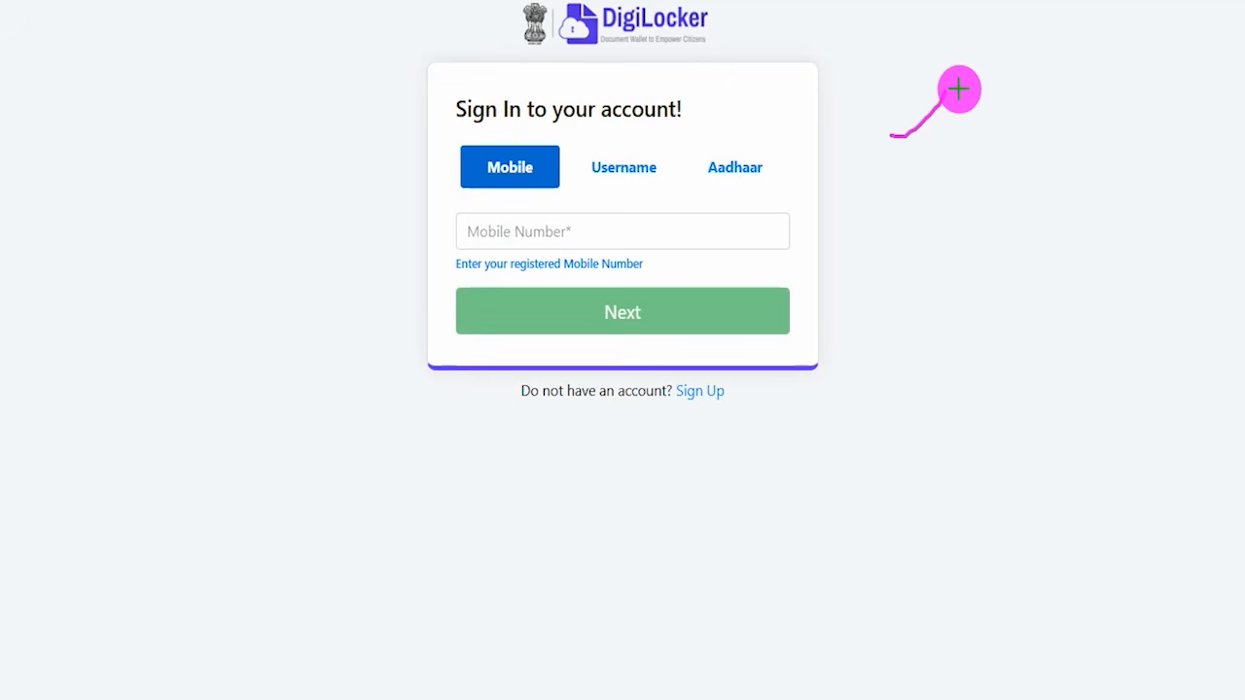
Compare DigiLocker's Mobile, Username and Aadhaar sign-in forms, return to Mobile and examine its mobile number field.
left_click_drag(751, 56, 796, 11)
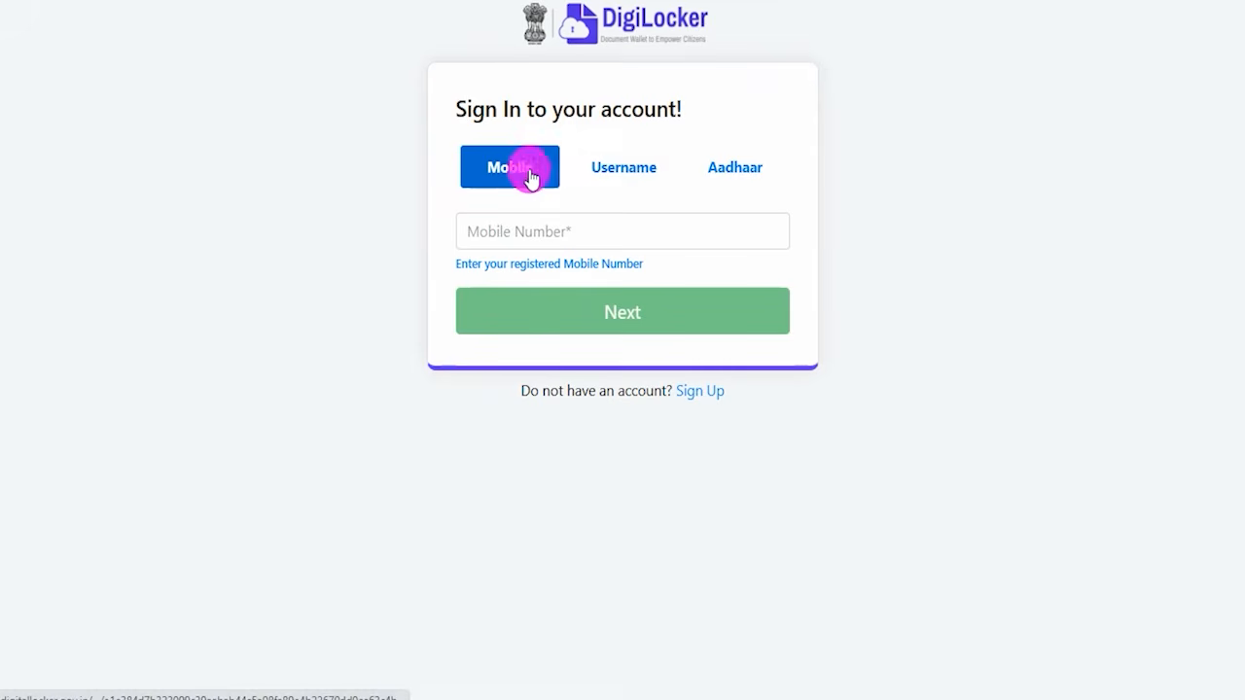
left_click(523, 234)
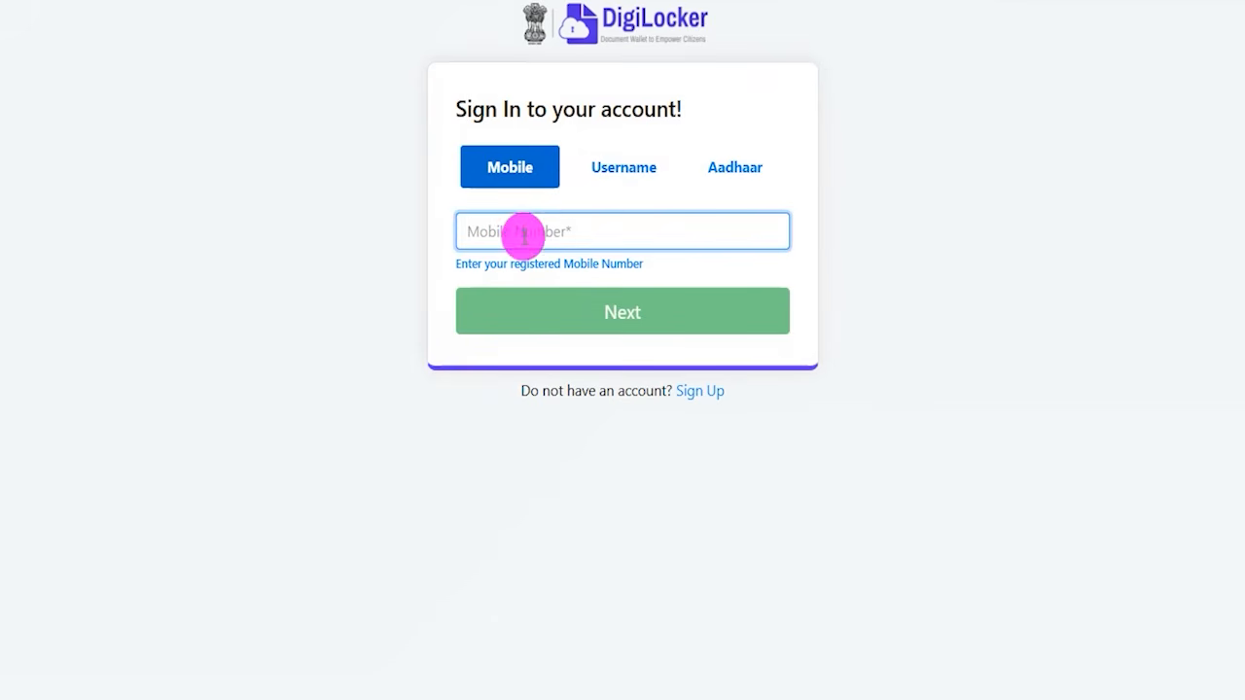
left_click(609, 175)
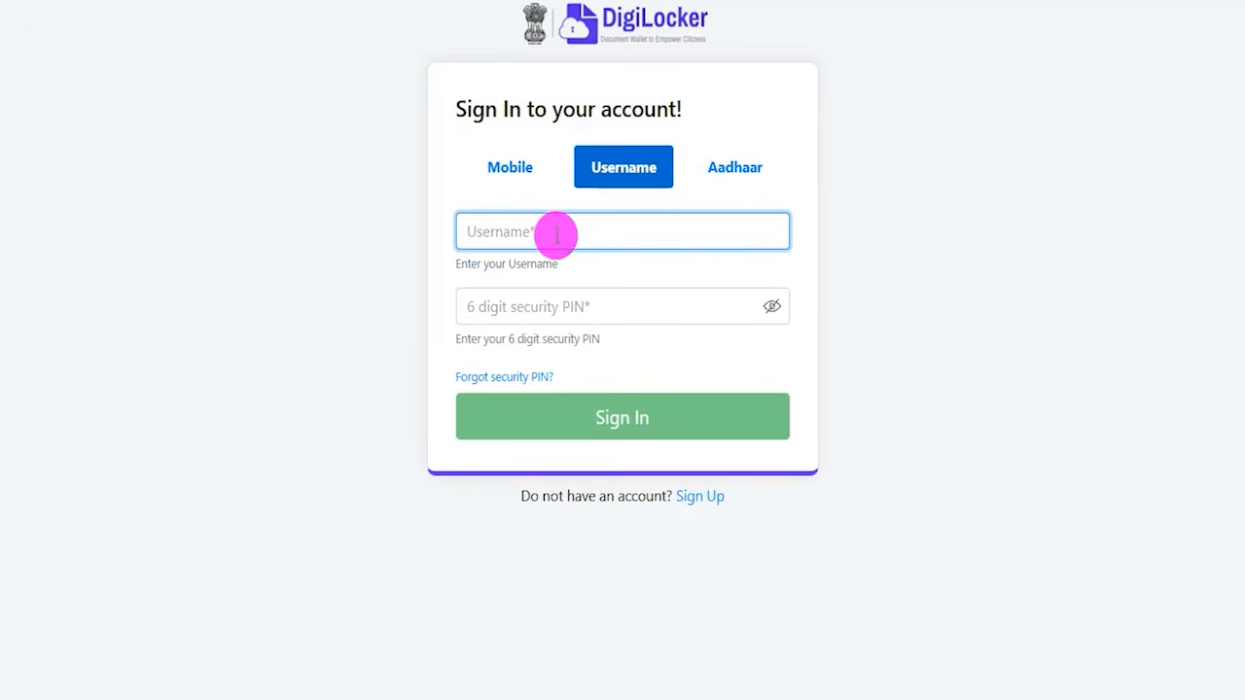
left_click(542, 306)
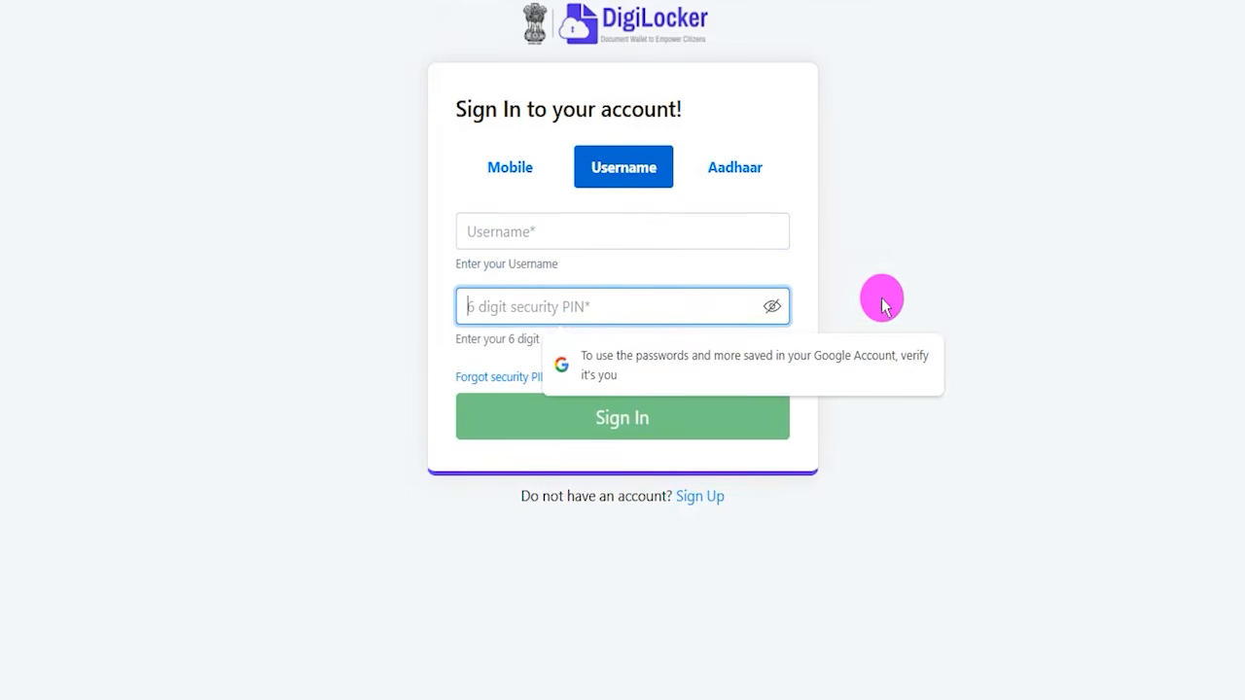
left_click(744, 173)
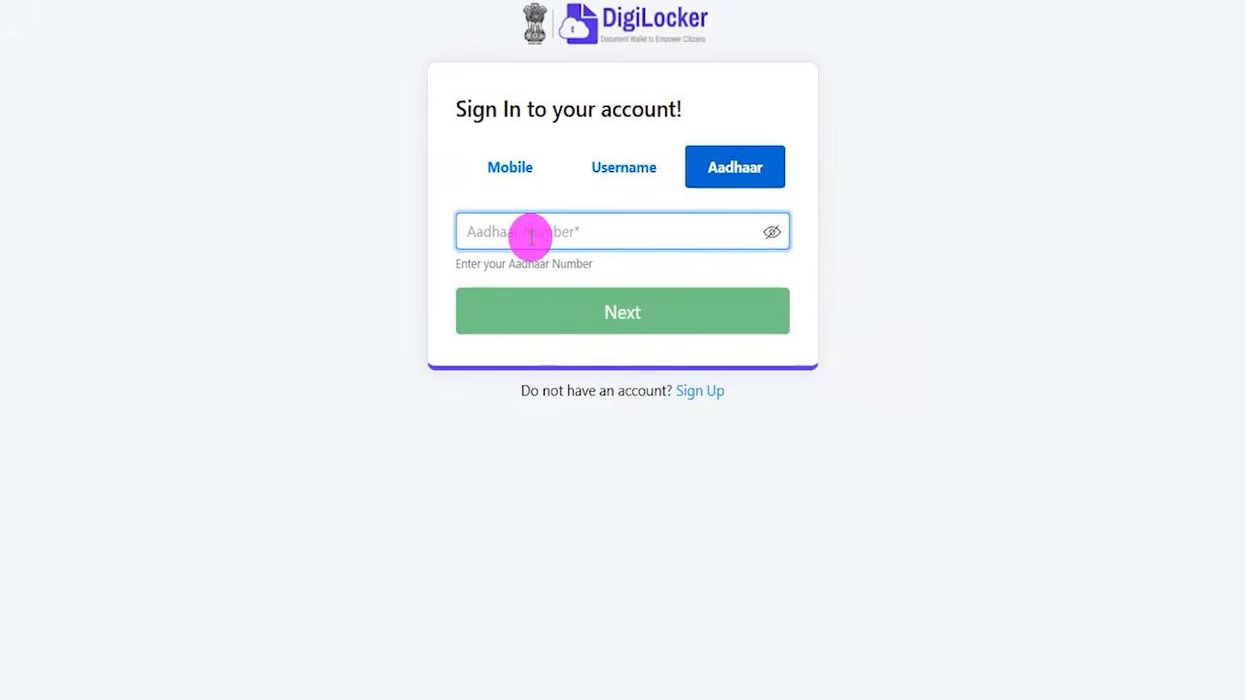
left_click(516, 170)
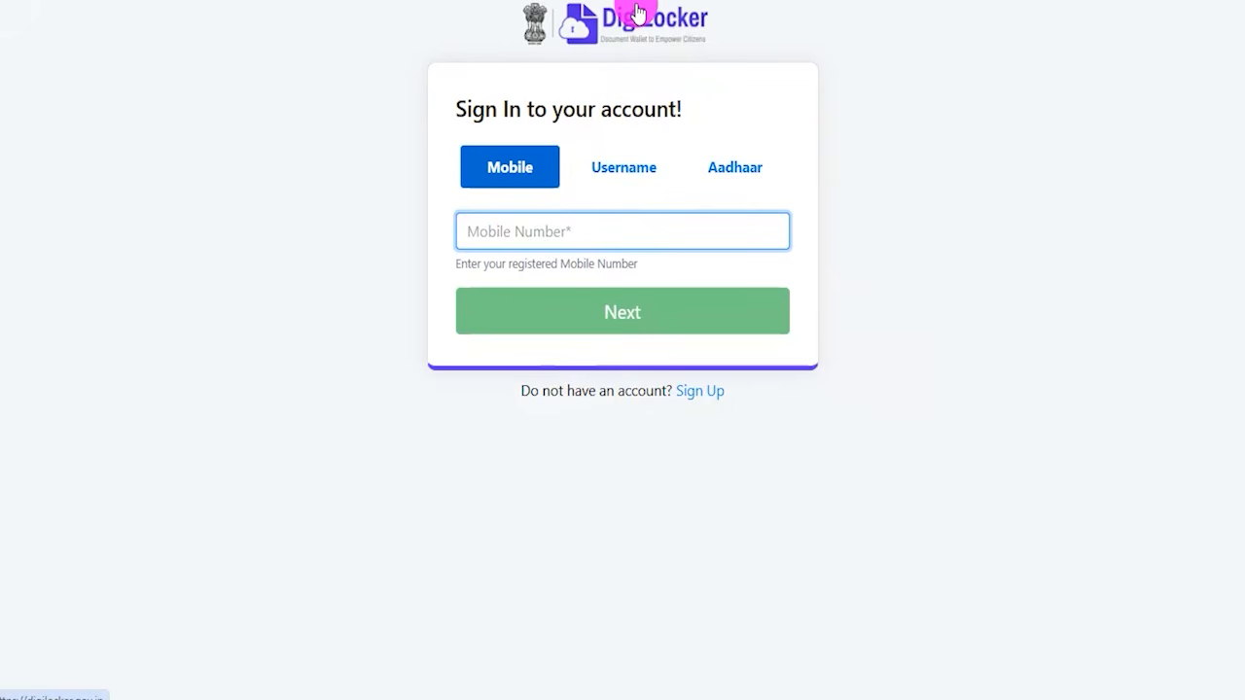
left_click(514, 166)
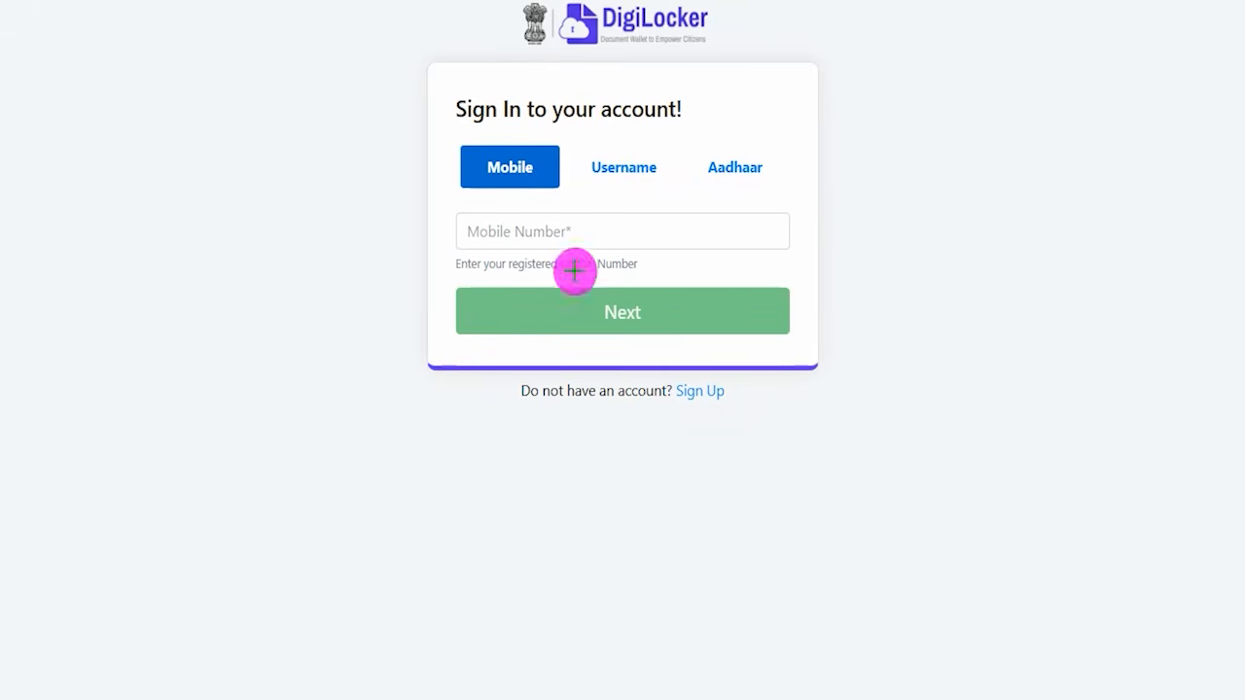
left_click_drag(577, 234, 621, 194)
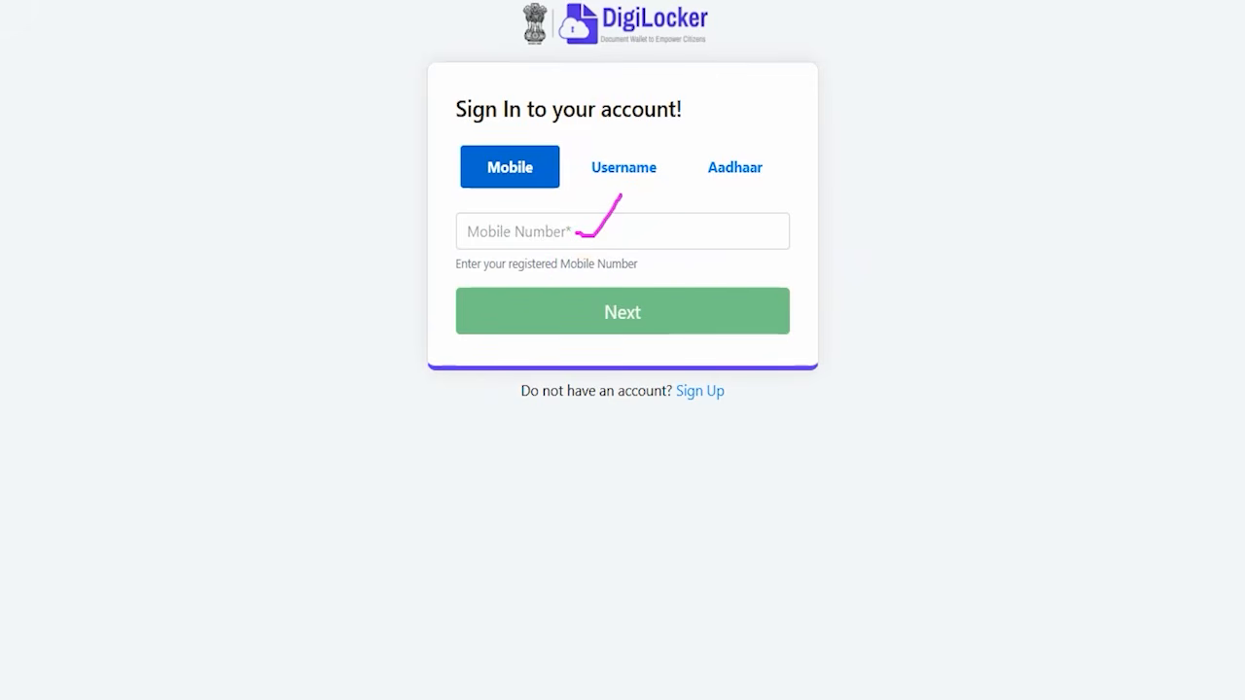
Review DigiLocker's remaining sign-in stages, from submitting the mobile number through the security PIN to OTP verification.
left_click_drag(923, 175, 720, 307)
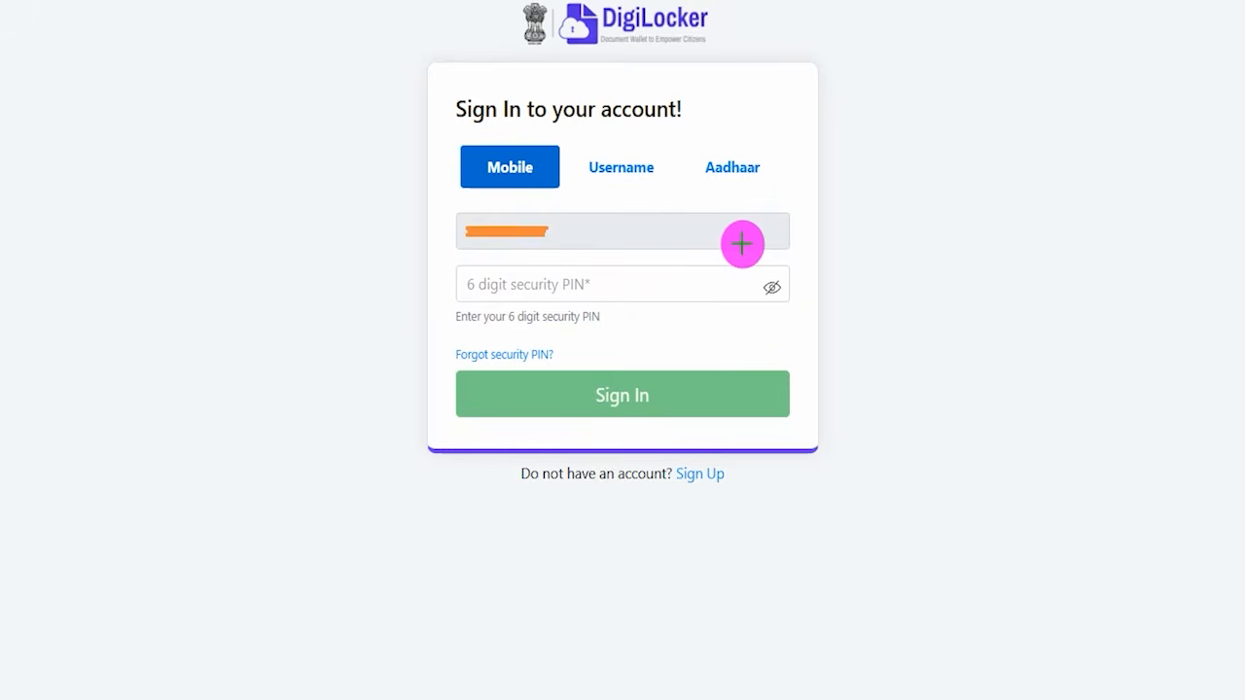
left_click_drag(614, 284, 639, 240)
left_click_drag(900, 234, 724, 377)
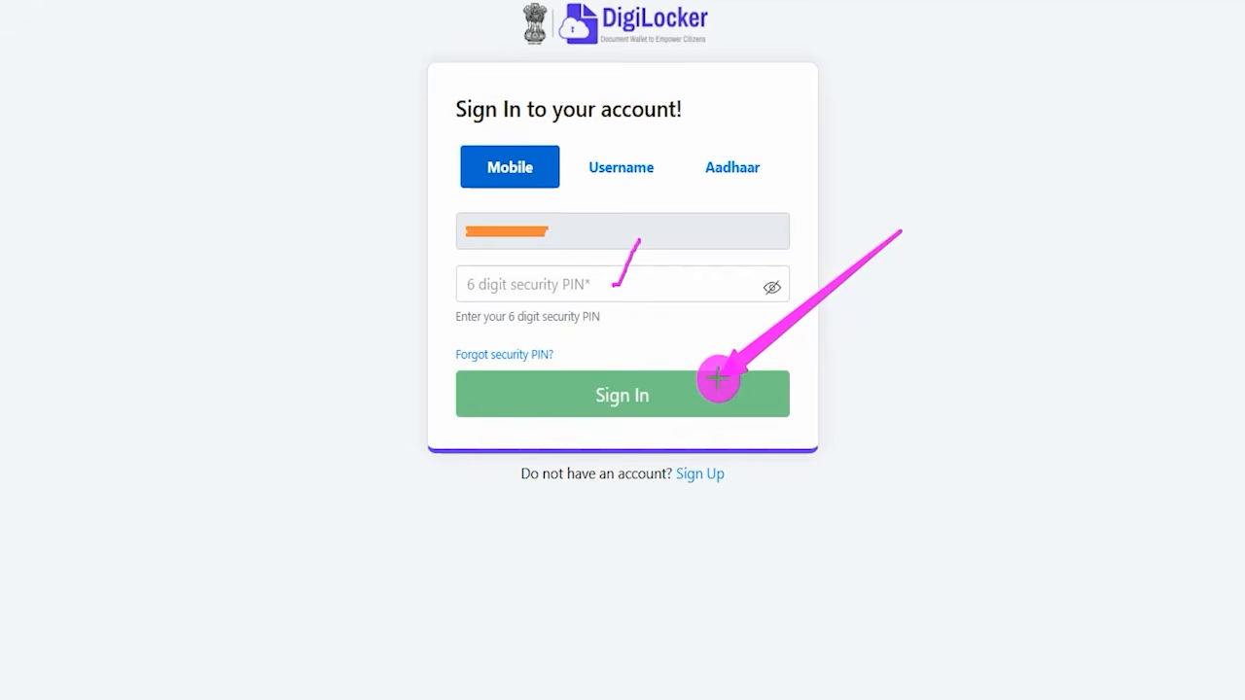
left_click(717, 380)
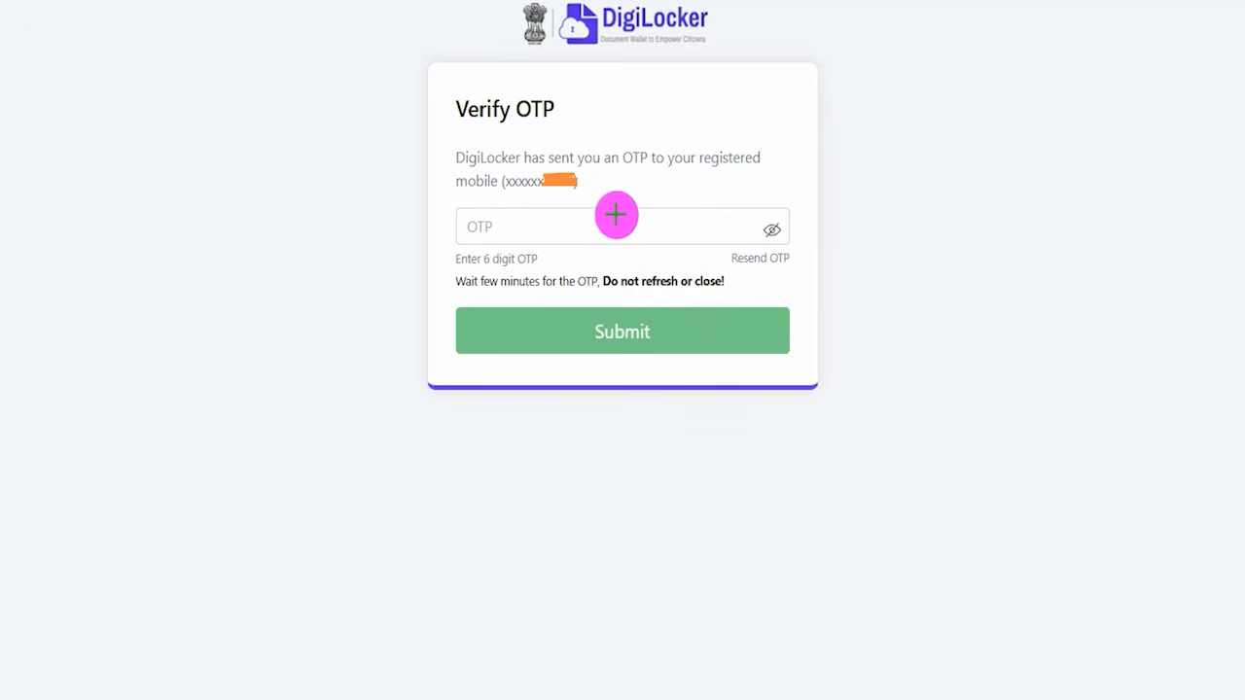
left_click_drag(612, 222, 641, 182)
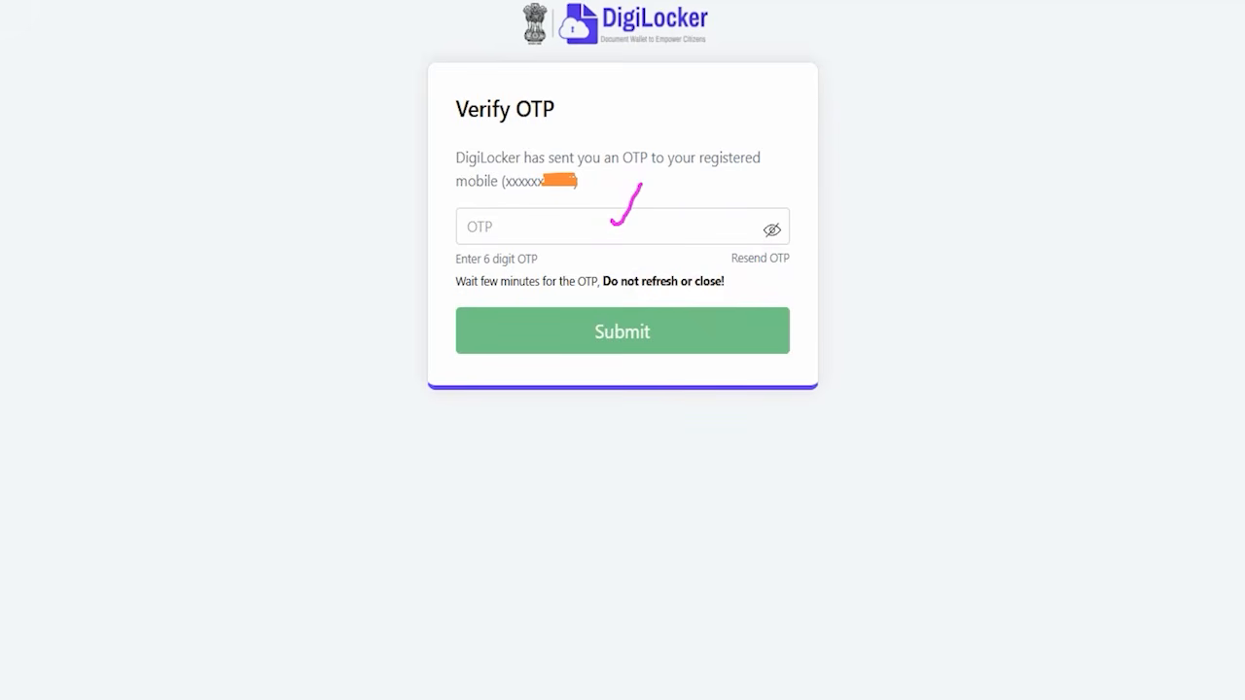
left_click_drag(903, 184, 737, 314)
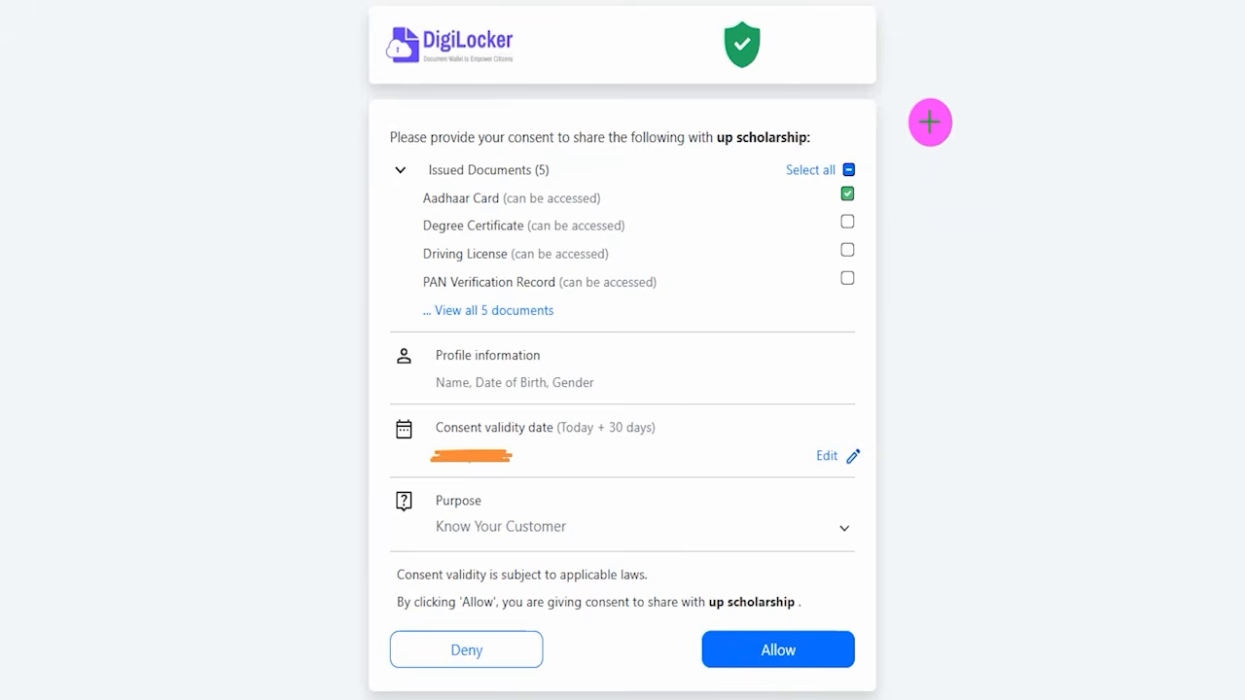
Review the DigiLocker consent page for up scholarship, including the Aadhaar Card selection and the Allow option.
left_click_drag(929, 121, 971, 78)
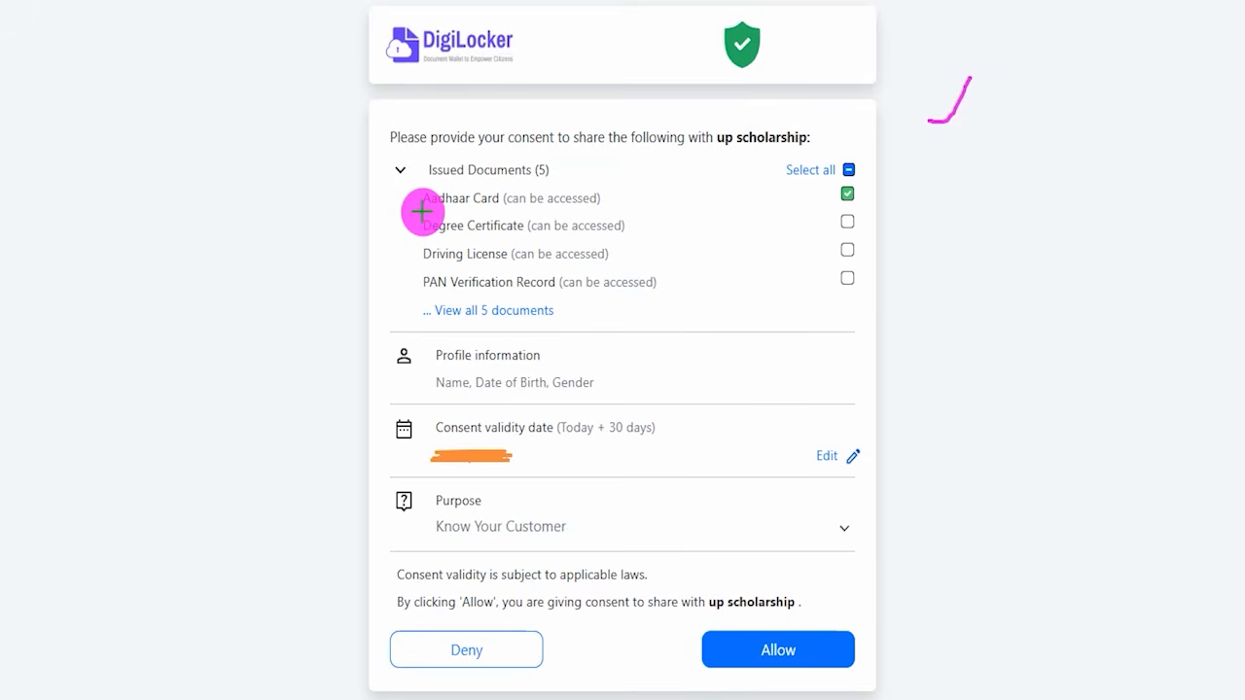
left_click_drag(418, 209, 501, 207)
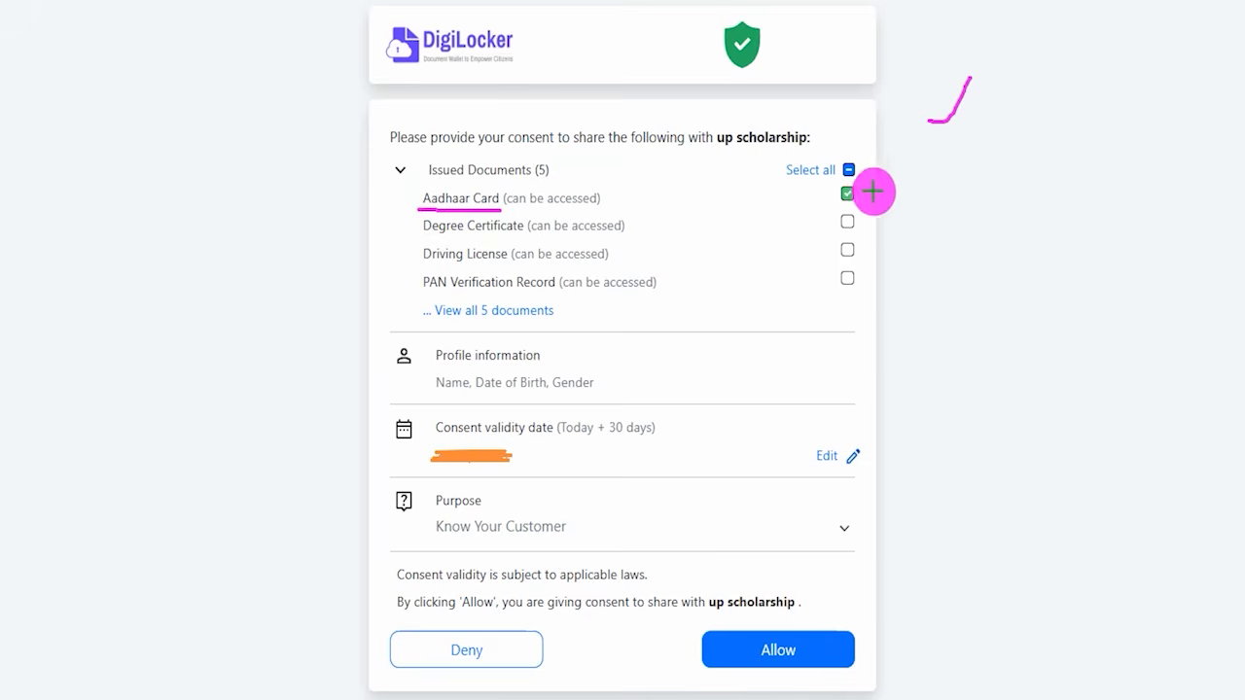
left_click_drag(858, 191, 917, 134)
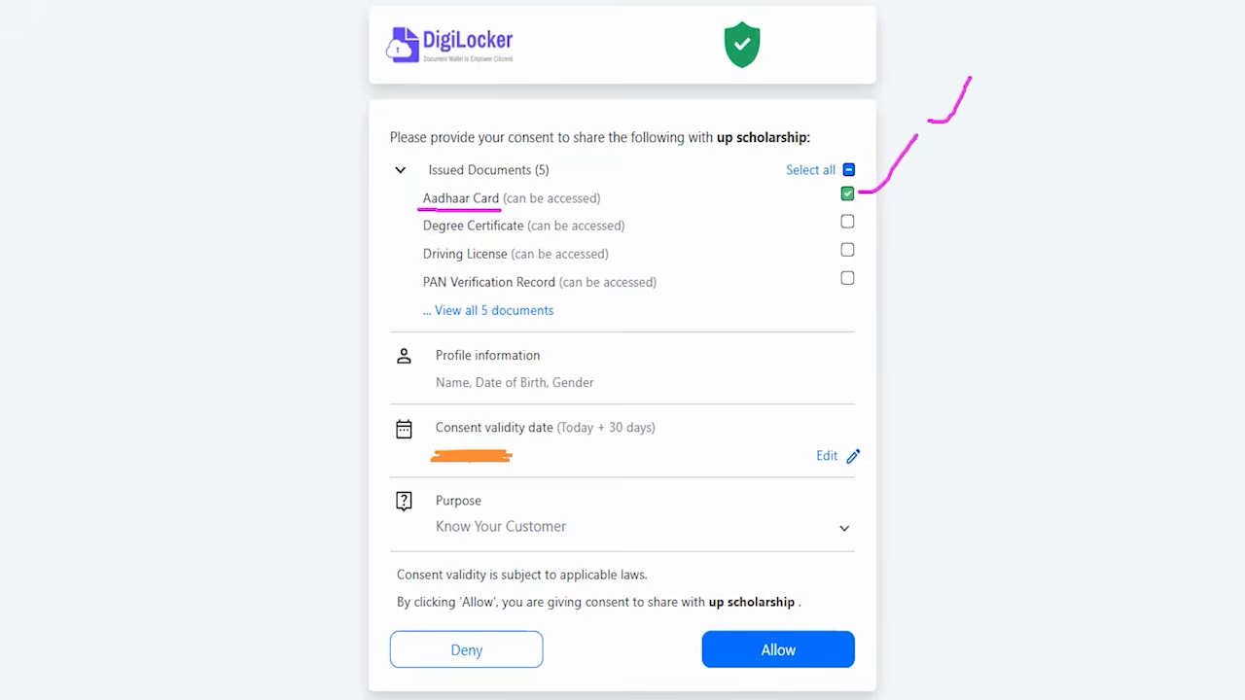
left_click_drag(1000, 437, 822, 639)
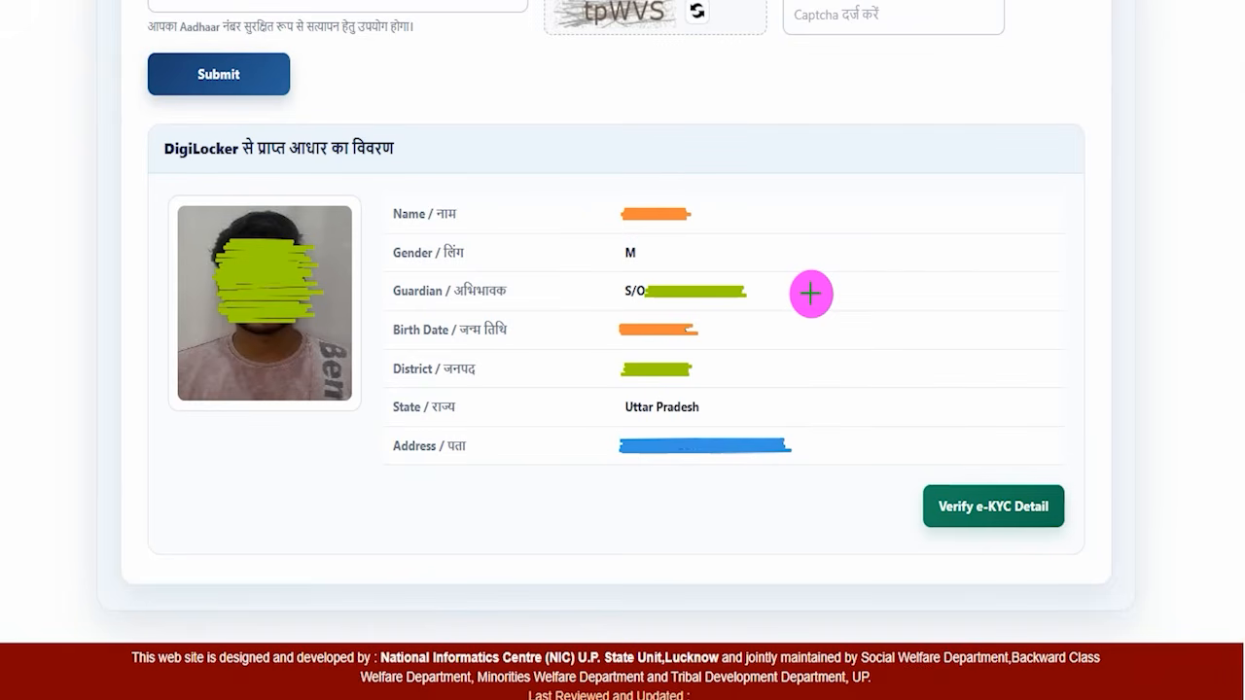
Check the name, gender, guardian, birth date and state rows of the DigiLocker Aadhaar details and the e-KYC verification option.
left_click_drag(721, 224, 757, 191)
left_click_drag(739, 253, 762, 241)
left_click_drag(755, 310, 795, 282)
left_click_drag(750, 343, 780, 333)
left_click_drag(769, 401, 805, 381)
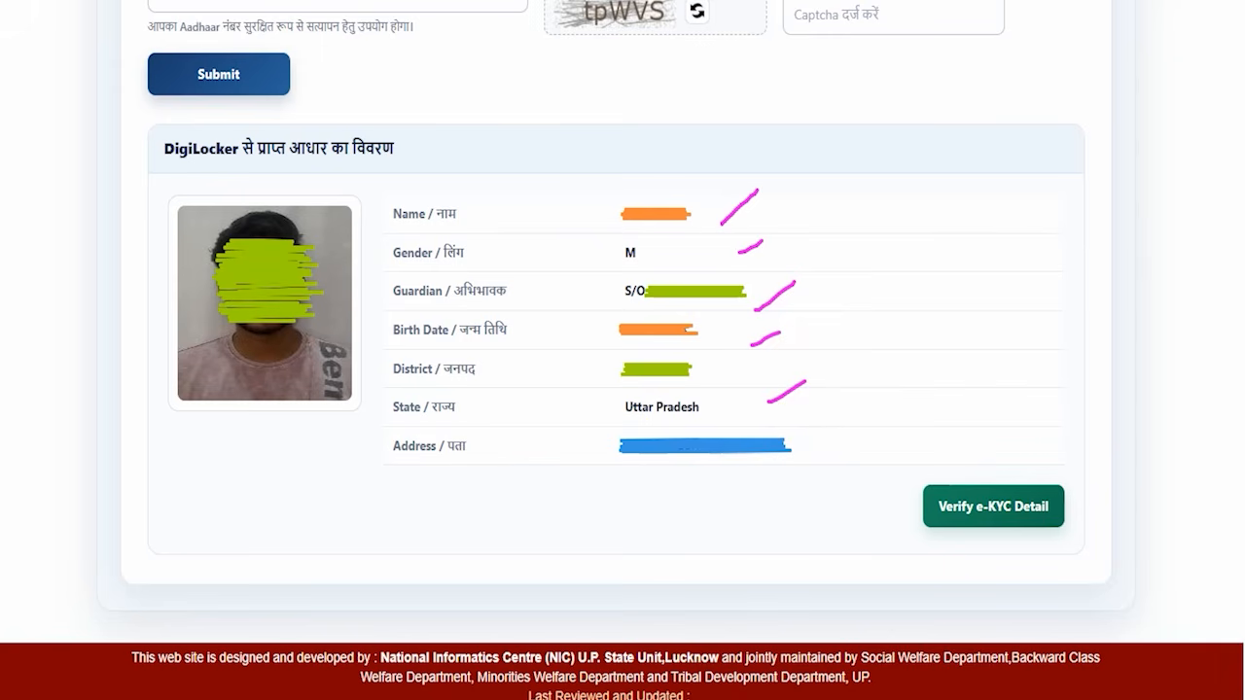
left_click_drag(1045, 254, 1000, 475)
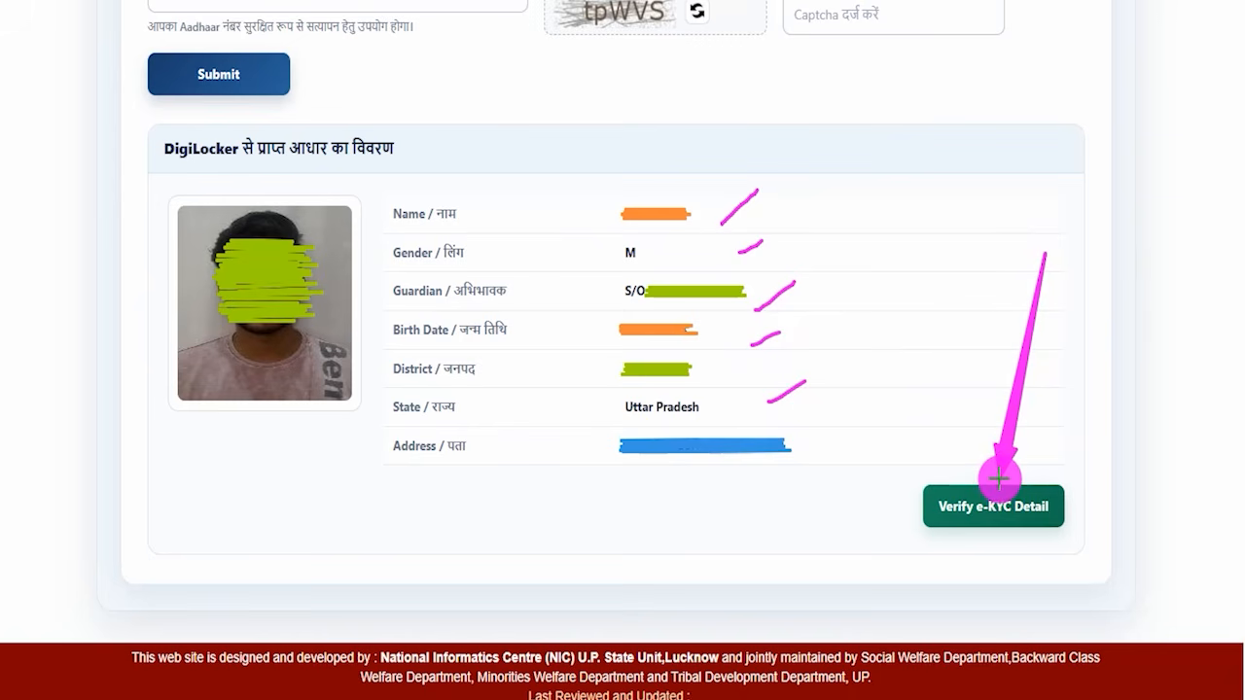
left_click(999, 477)
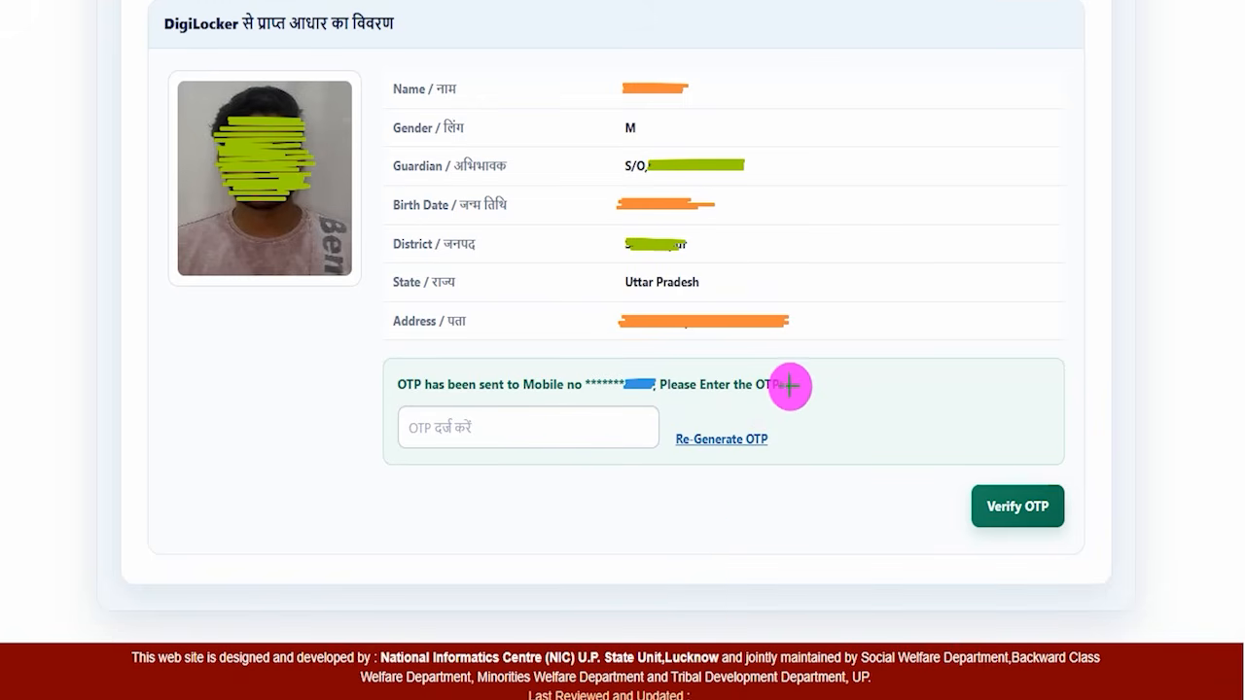
Review the OTP entry and Verify OTP option beneath the DigiLocker Aadhaar details.
left_click_drag(791, 384, 833, 335)
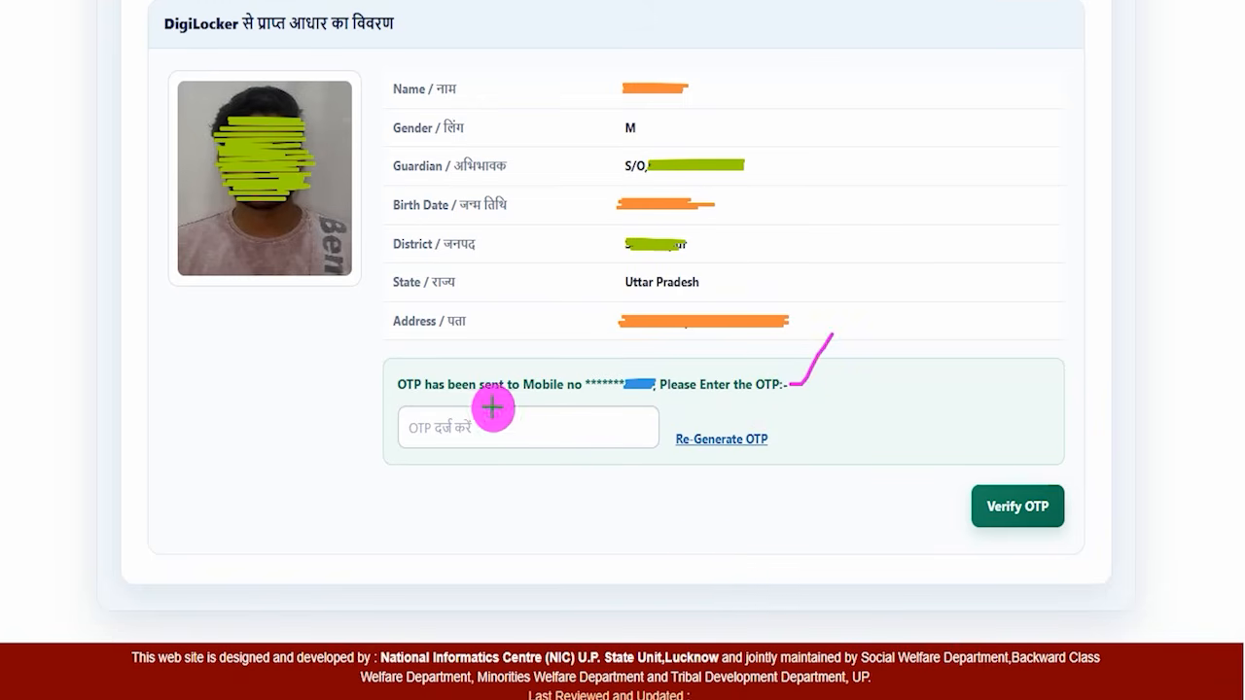
left_click_drag(419, 434, 490, 434)
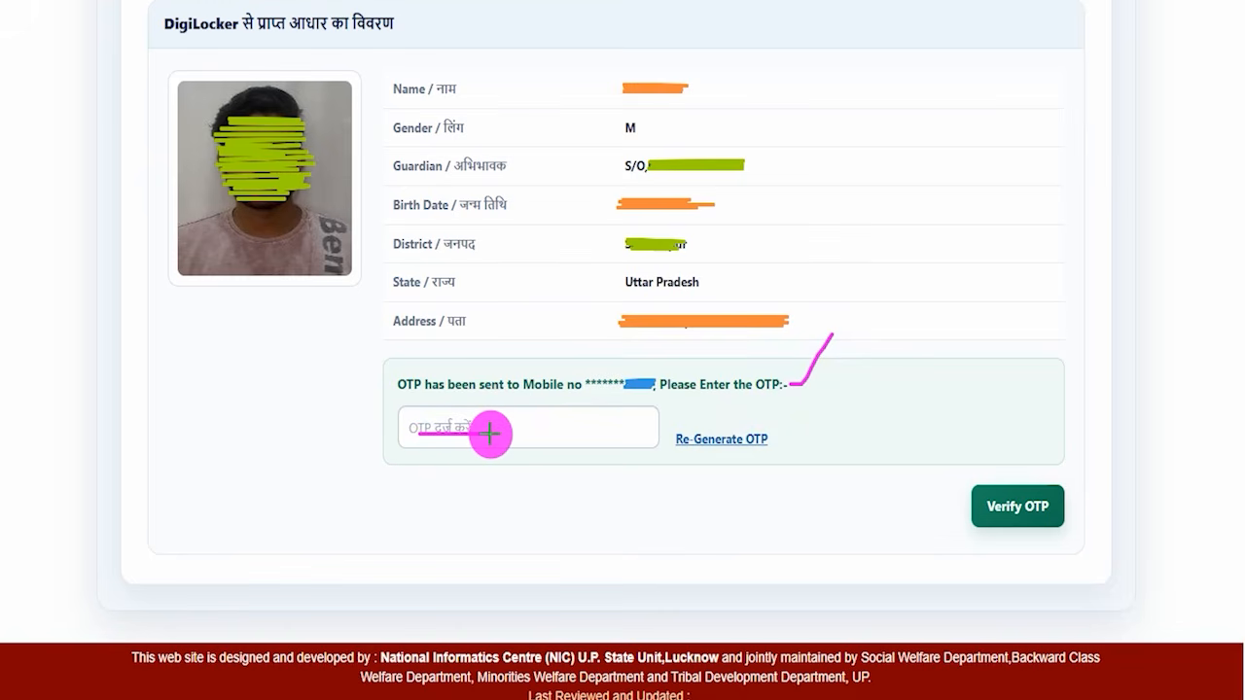
left_click_drag(1102, 282, 1046, 481)
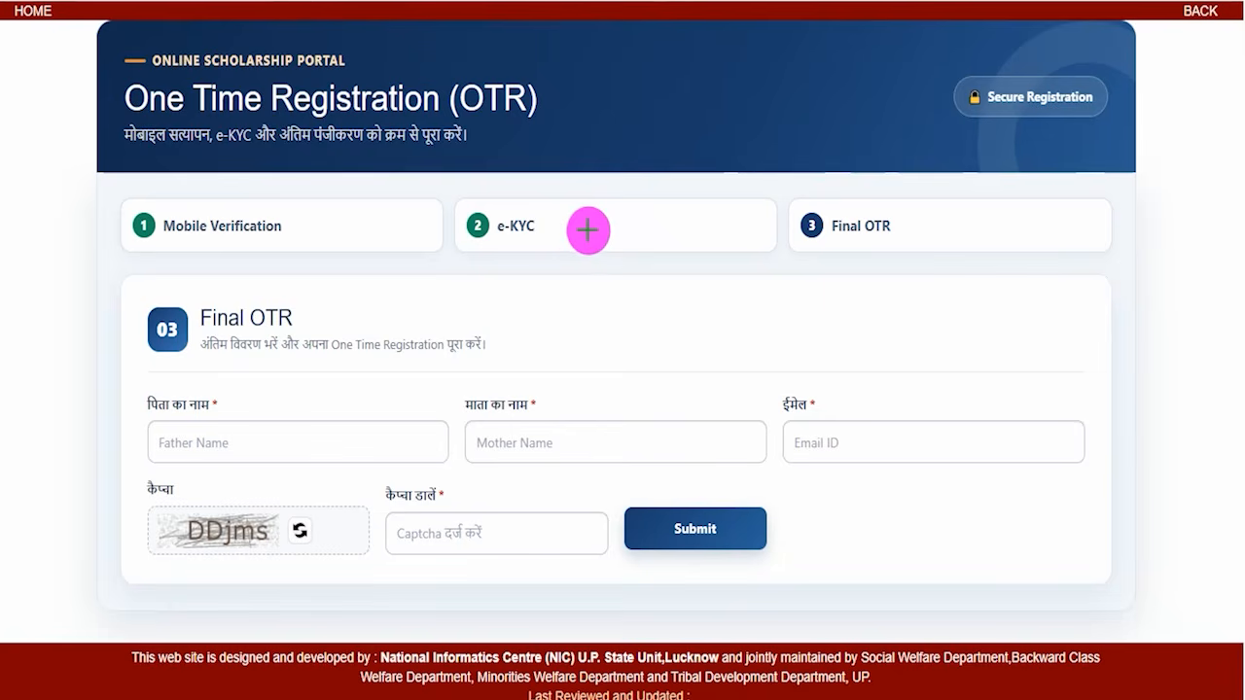
Review the Final OTR stage, including its father's name, mother's name, email, captcha and submission fields.
left_click_drag(572, 228, 615, 170)
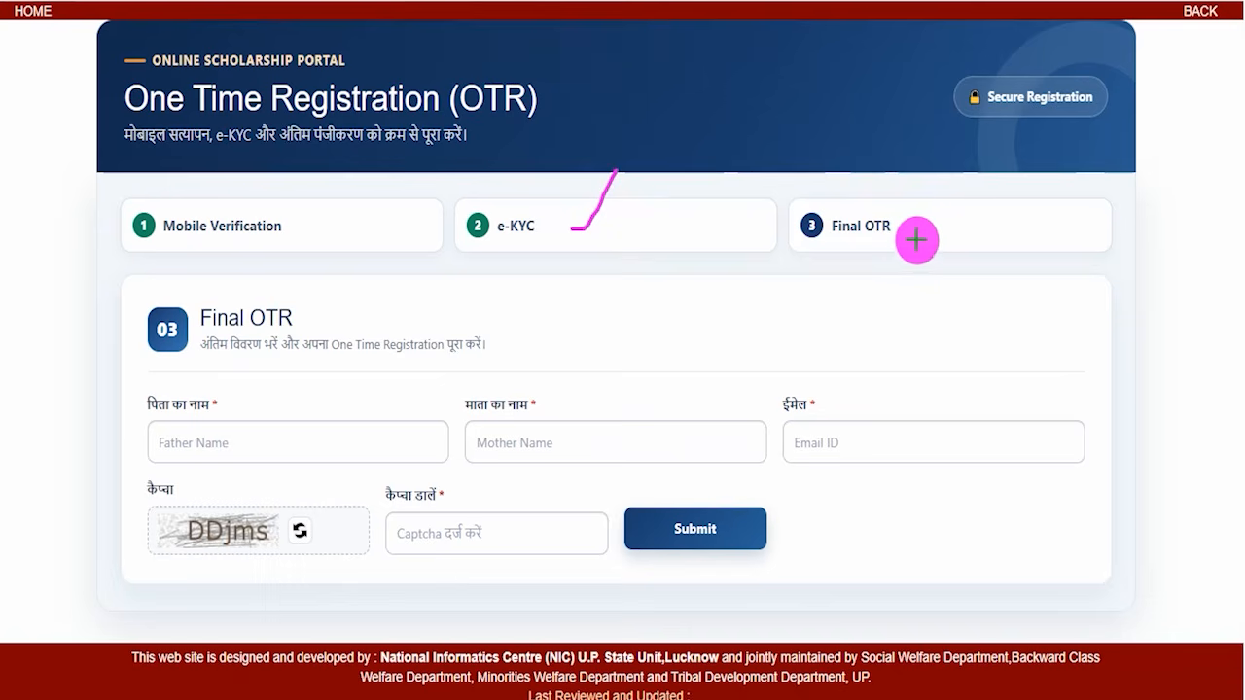
left_click_drag(908, 233, 953, 181)
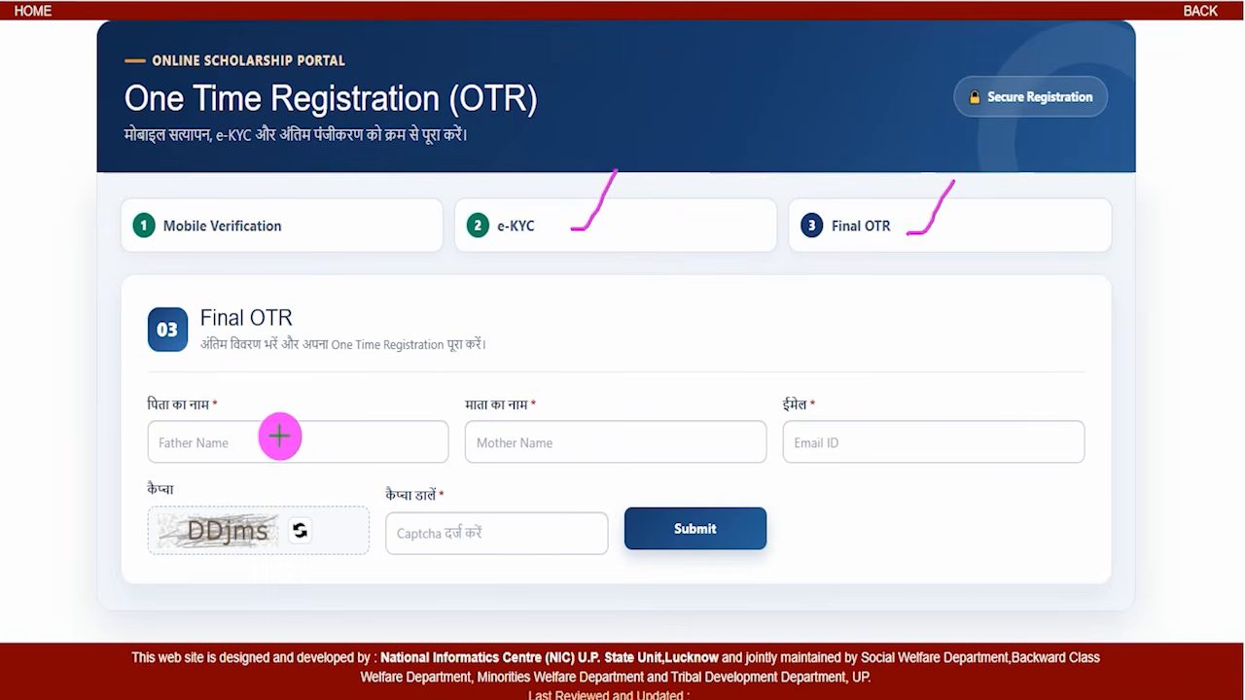
left_click_drag(240, 440, 275, 412)
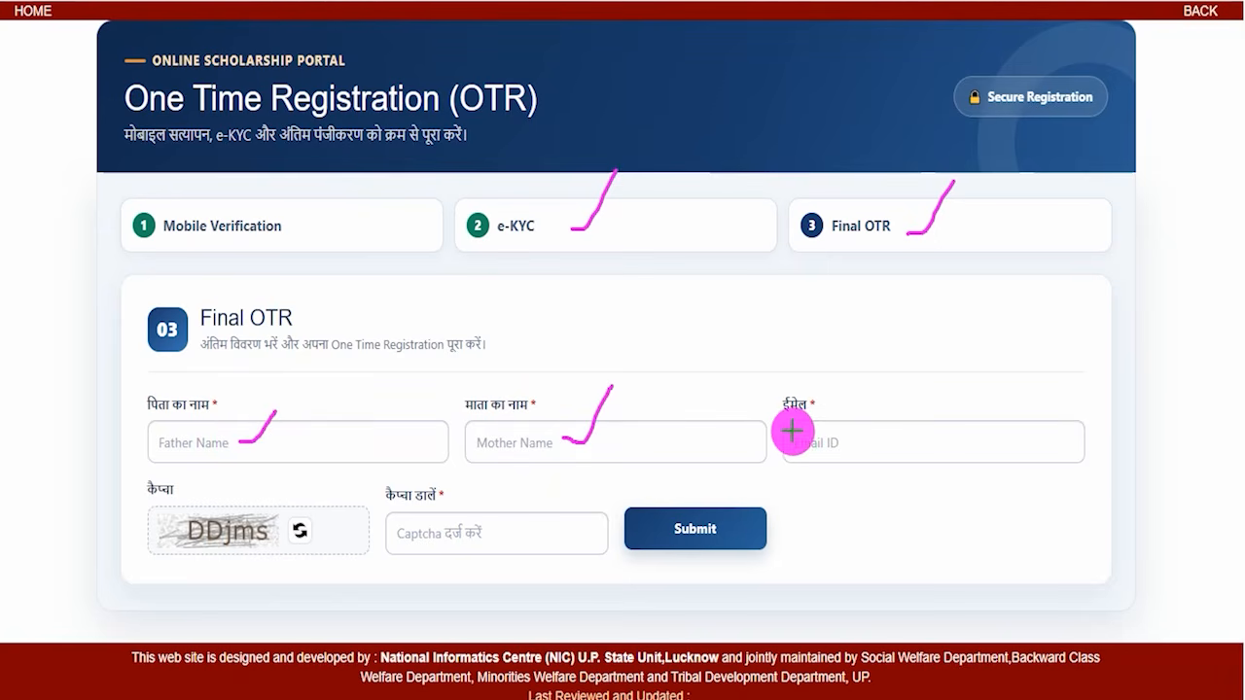
left_click_drag(826, 447, 987, 447)
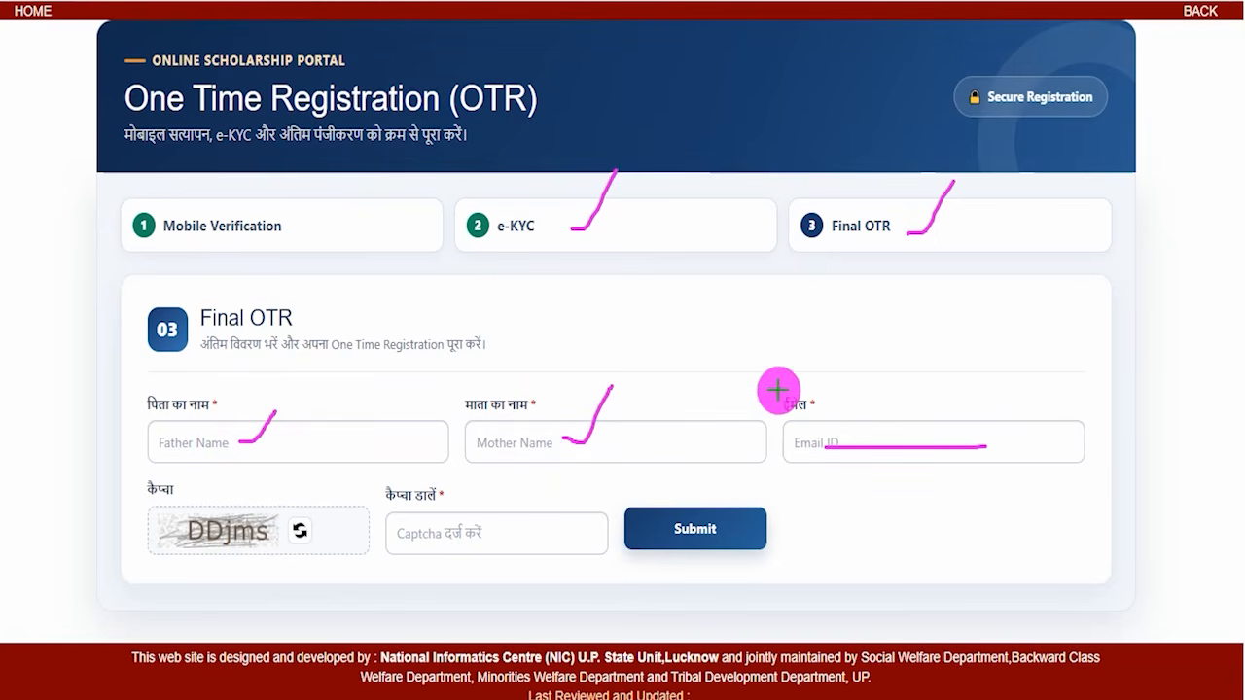
left_click_drag(265, 528, 303, 478)
left_click_drag(418, 536, 500, 538)
left_click_drag(953, 491, 751, 525)
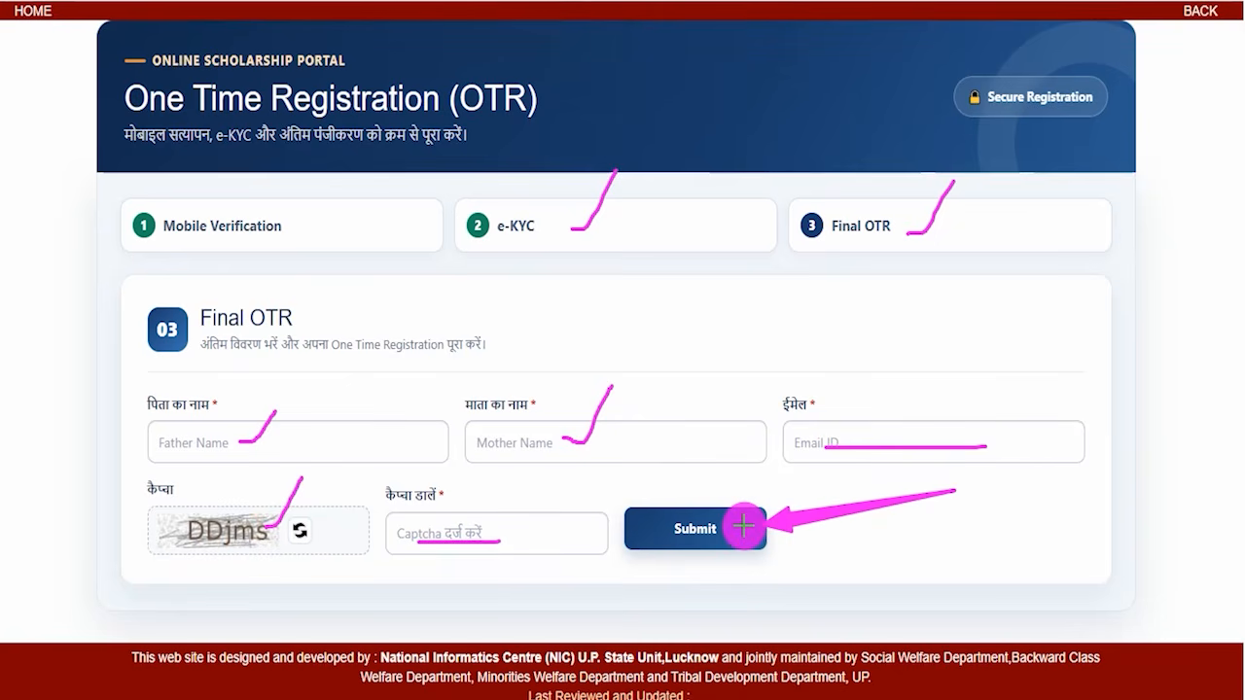
left_click(744, 526)
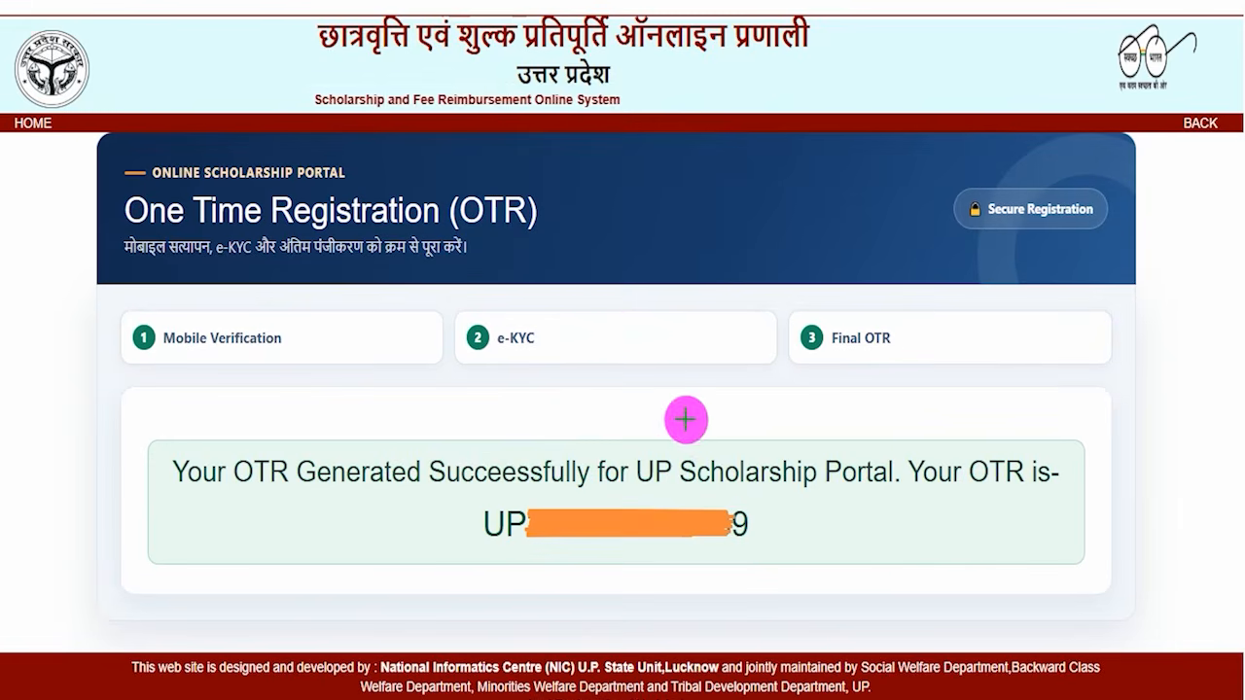
Examine the One Time Registration confirmation and the generated OTR number.
left_click_drag(548, 232, 581, 199)
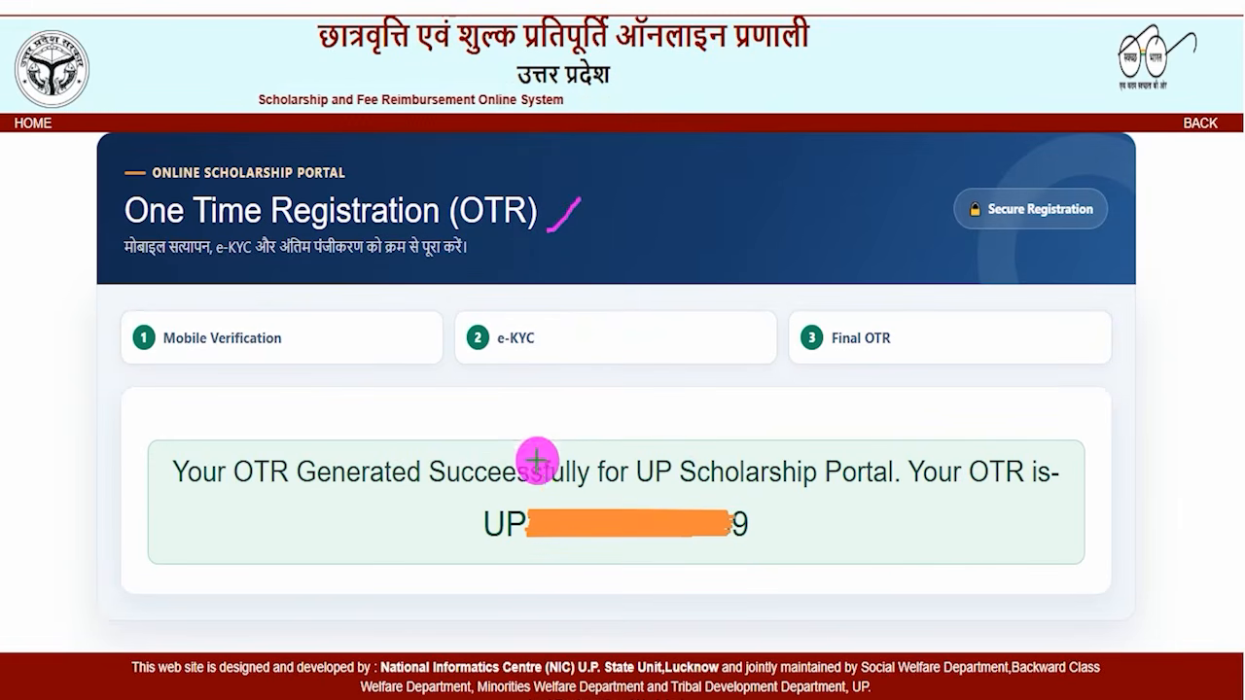
left_click_drag(461, 455, 551, 395)
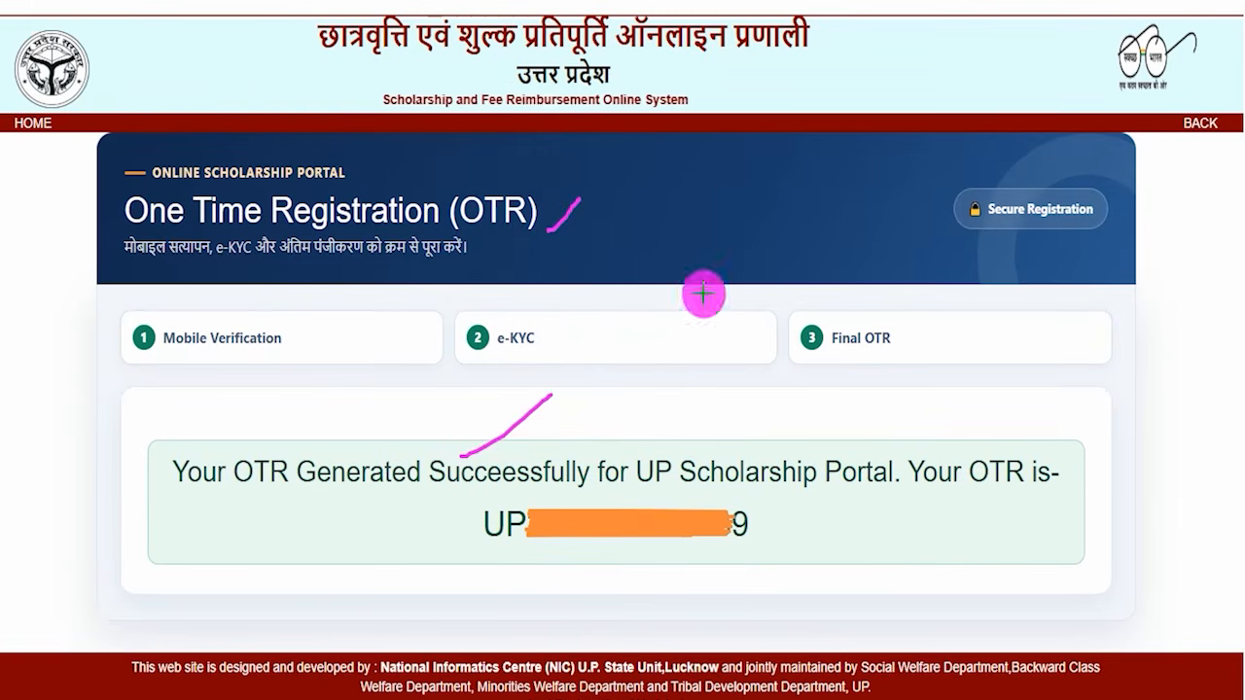
left_click_drag(463, 491, 769, 557)
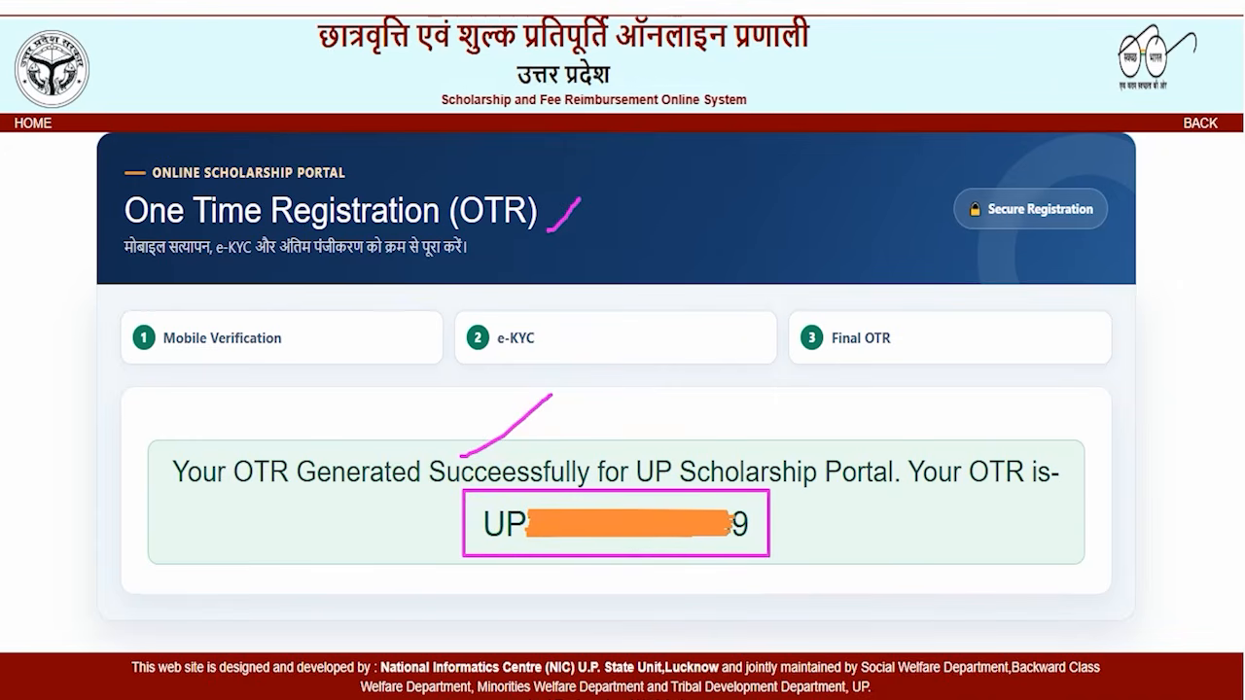
Return to the scholarship portal's home page and locate the Students option in the Logins section.
left_click_drag(42, 300, 34, 131)
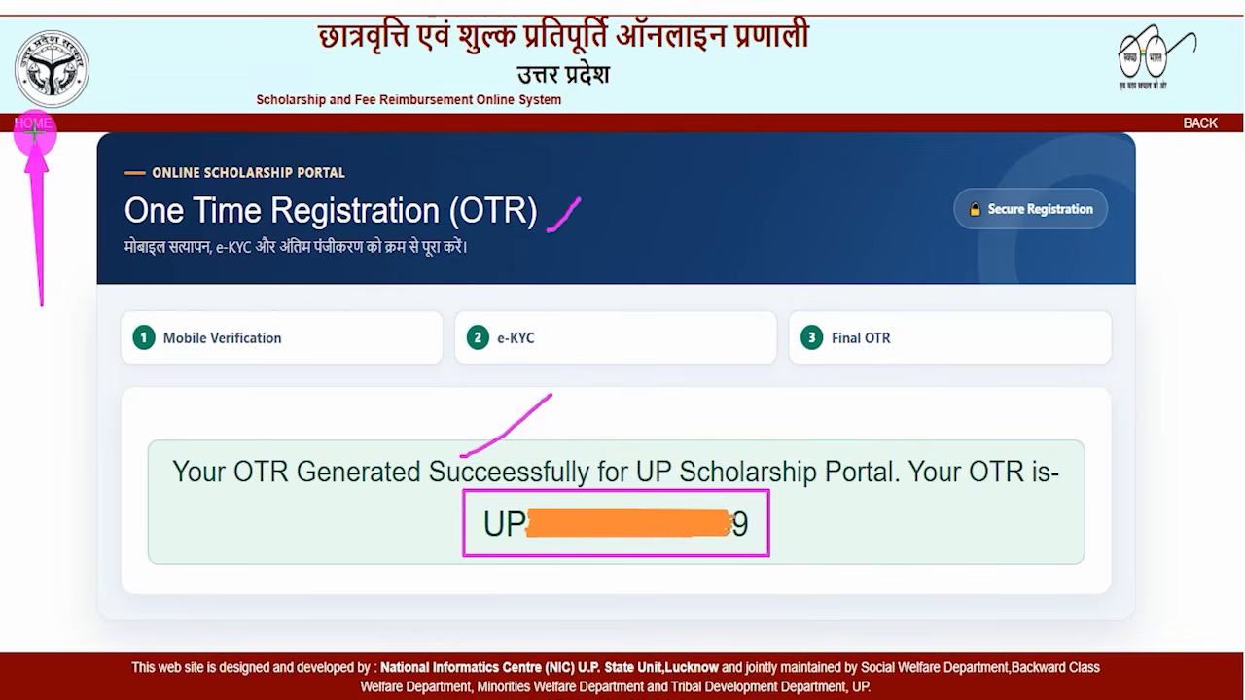
left_click(34, 131)
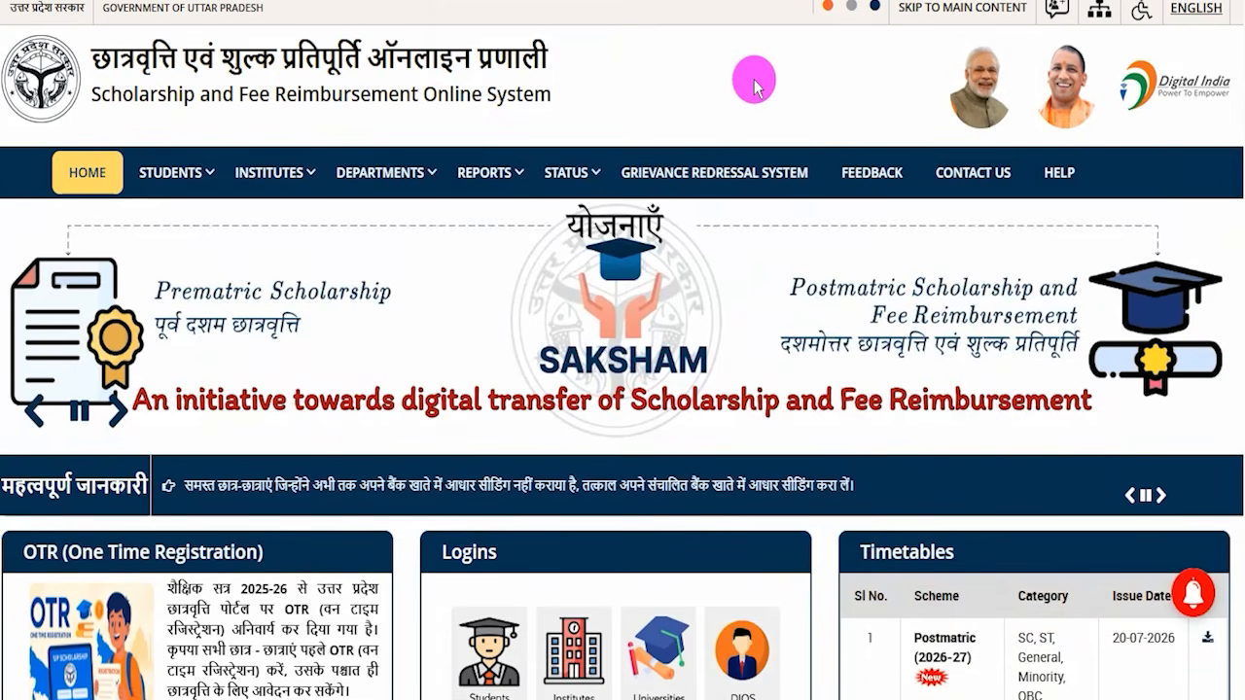
scroll(823, 536, "down", 2)
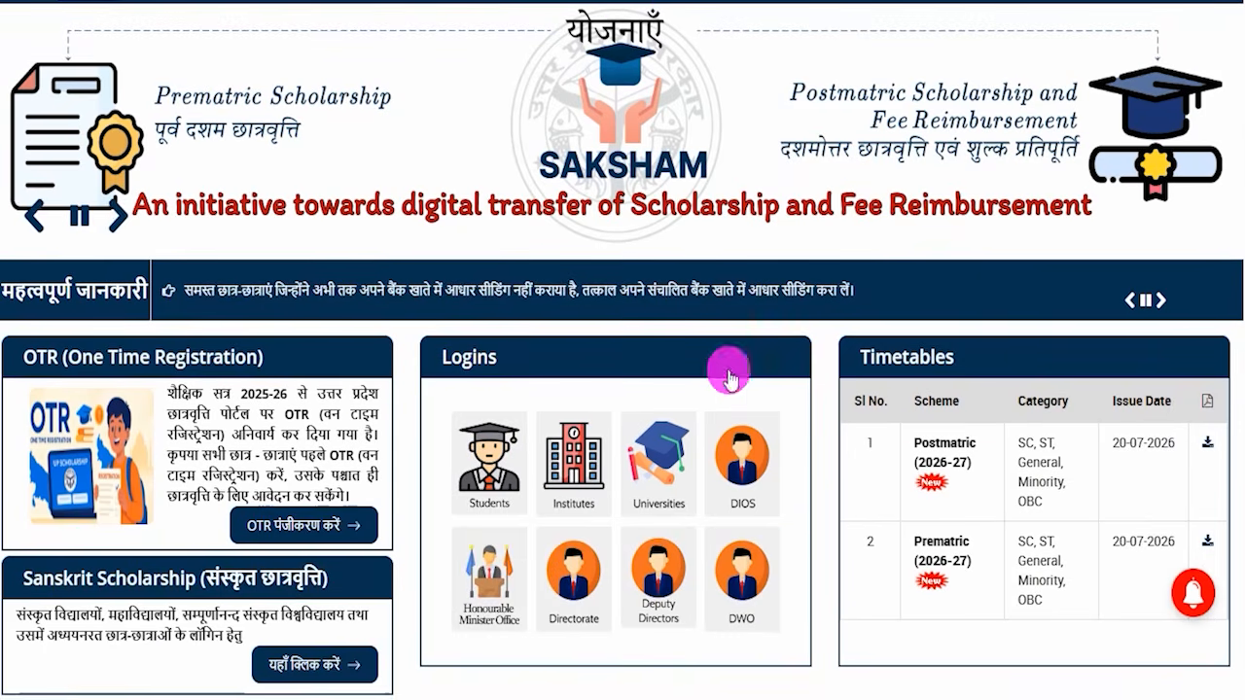
mouse_move(406, 325)
left_mouse_down()
mouse_move(781, 472)
mouse_move(824, 675)
left_mouse_up()
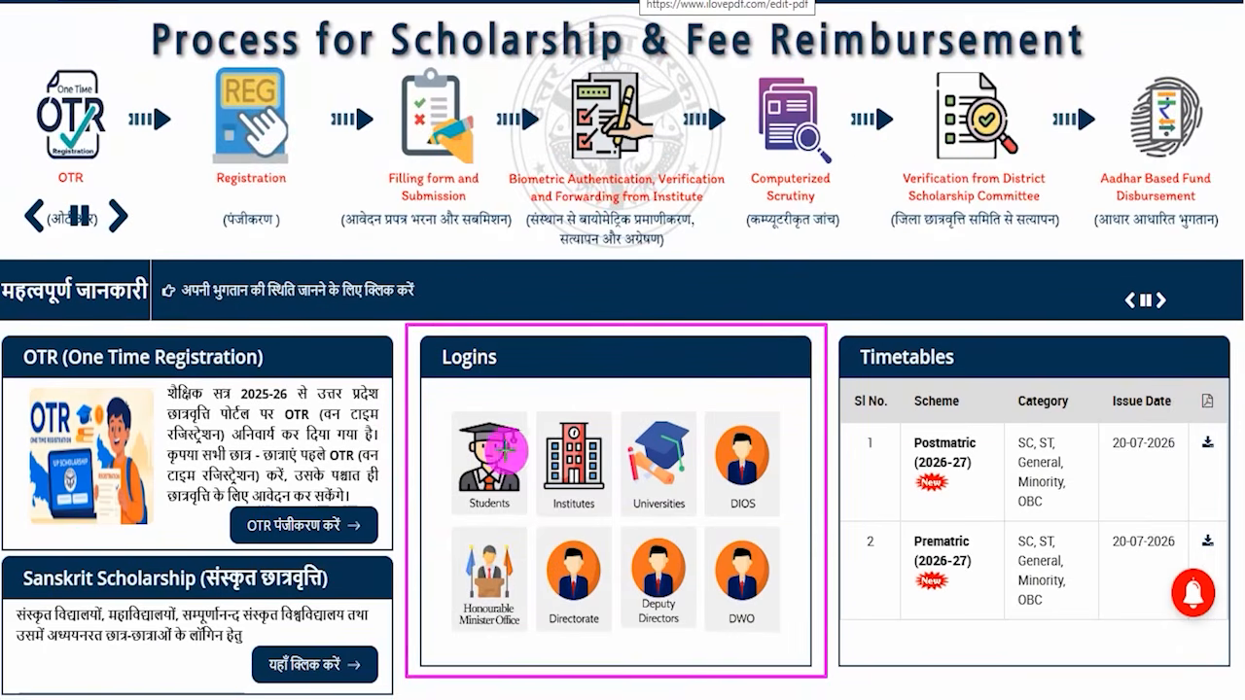
mouse_move(447, 408)
left_mouse_down()
mouse_move(504, 435)
mouse_move(530, 517)
left_mouse_up()
key("Escape")
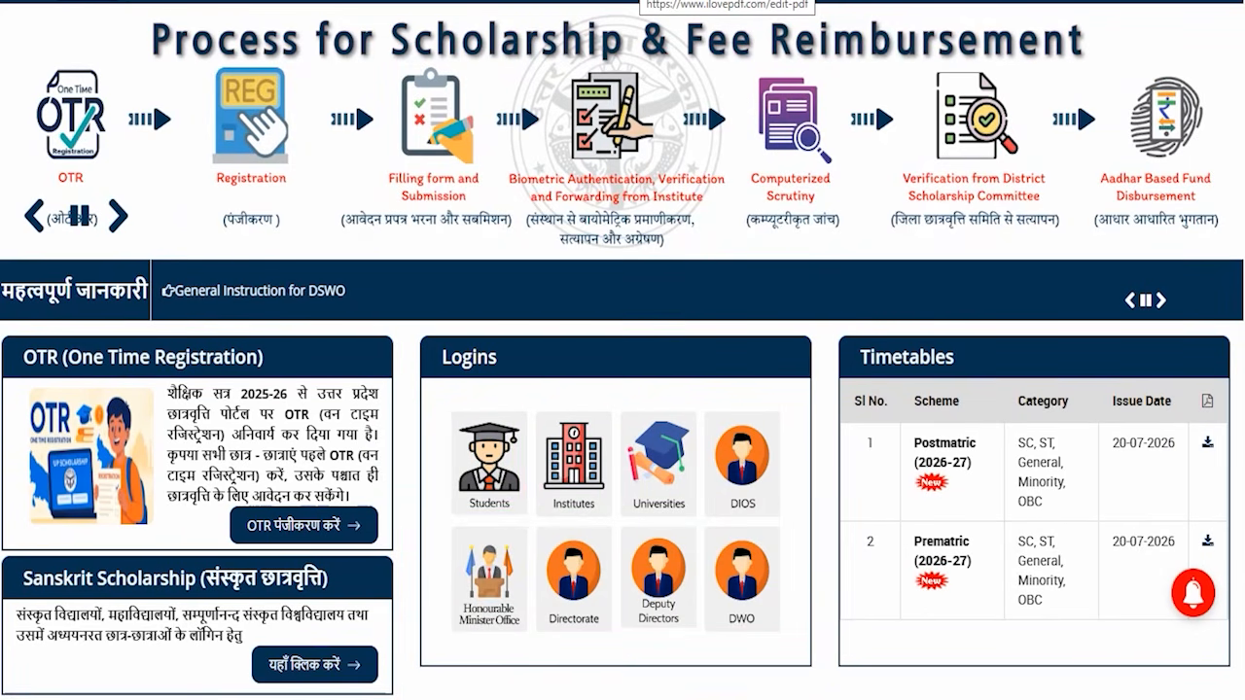
Open the Students login page and start a New Registration.
left_click(492, 483)
scroll(429, 378, "down", 2)
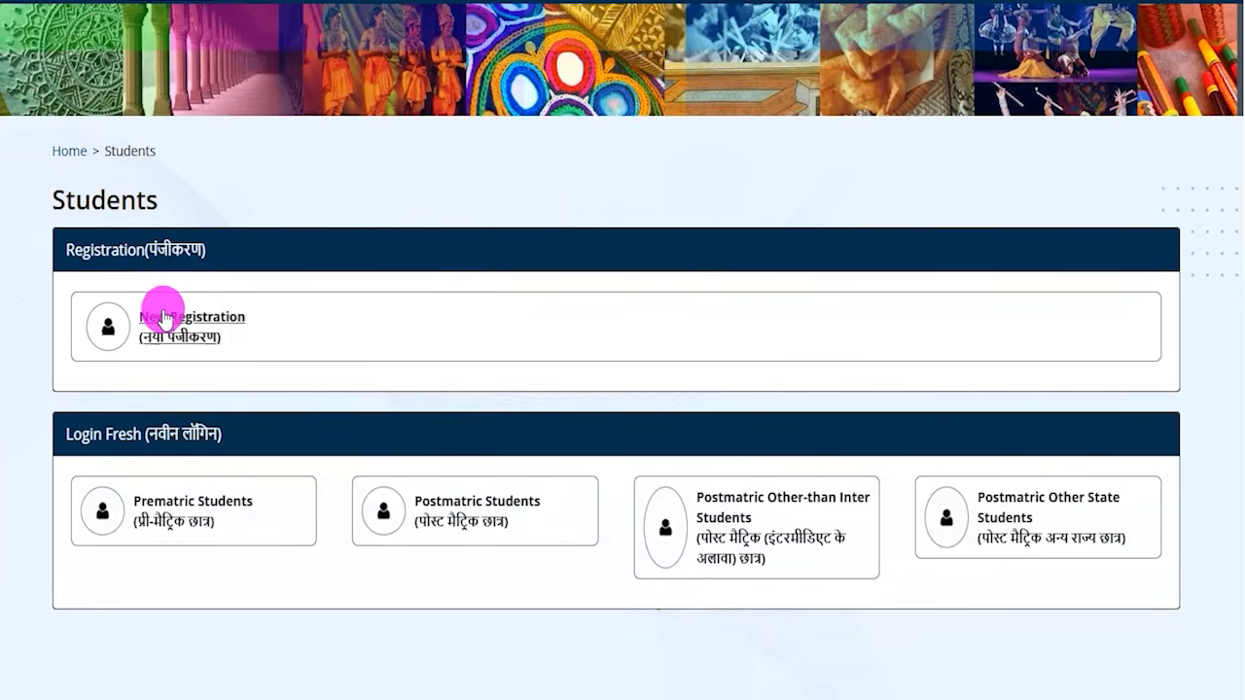
left_click(195, 321)
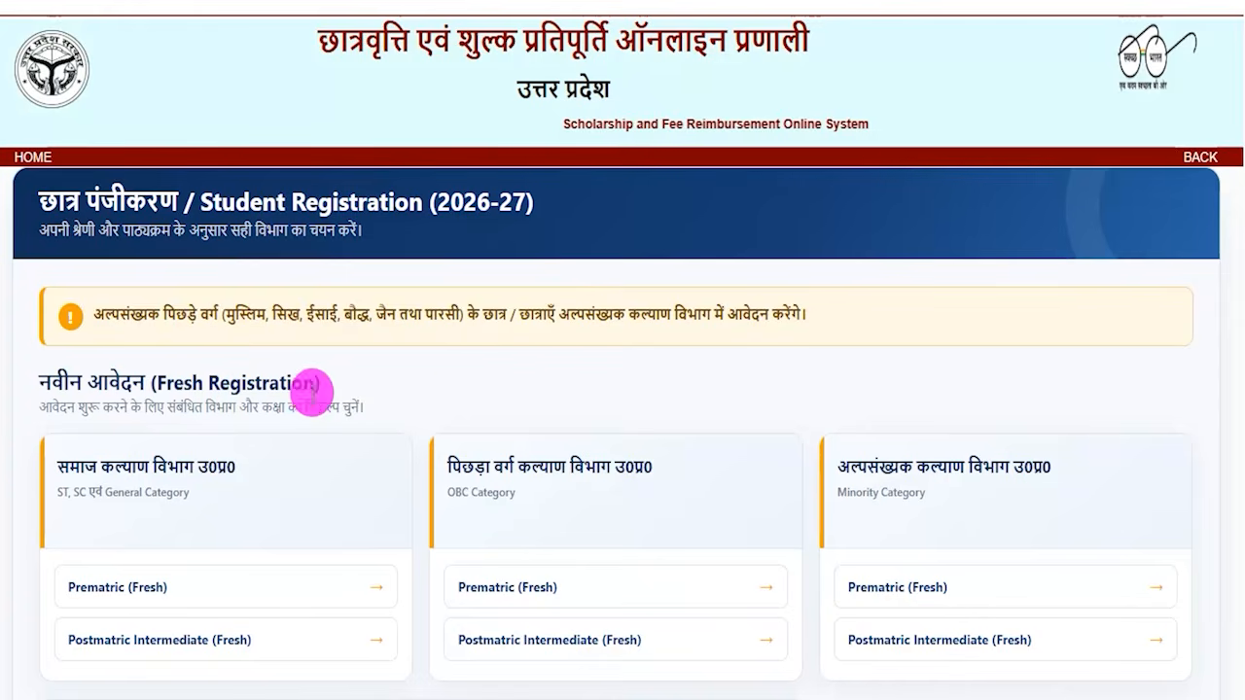
Open Prematric (Fresh) registration under समाज कल्याण विभाग उ0प्र0 and examine the OTR Number field in OTR सत्यापन.
scroll(420, 399, "down", 3)
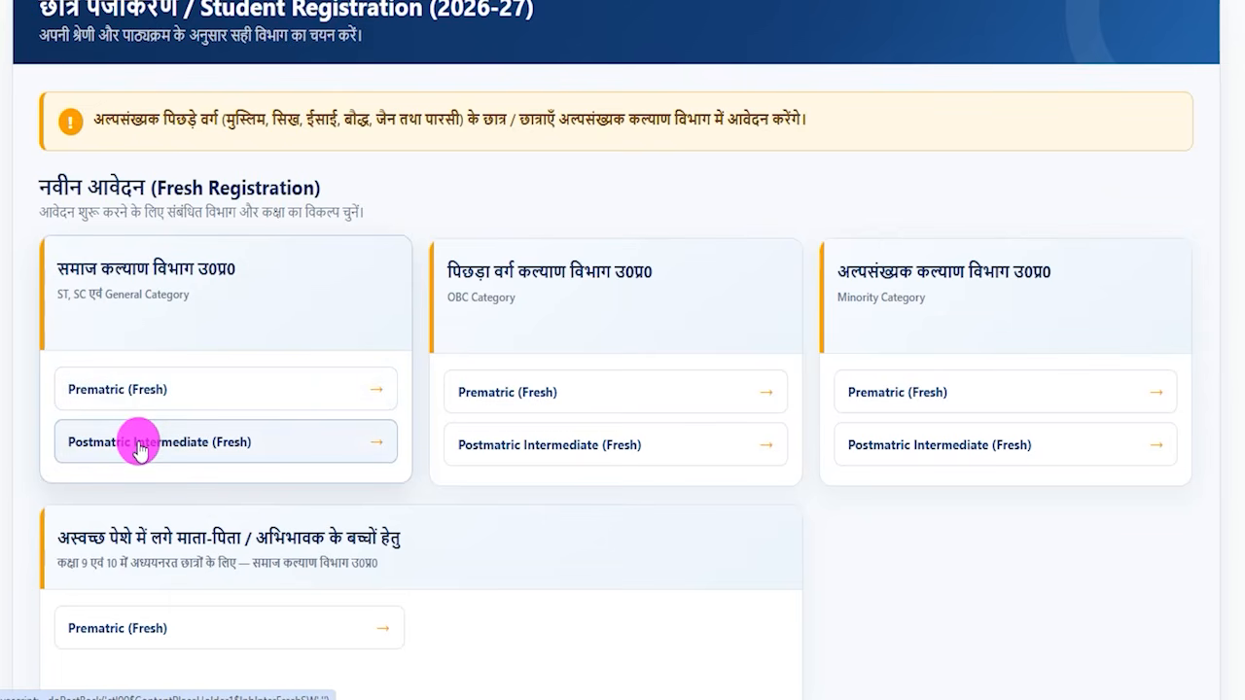
left_click(134, 393)
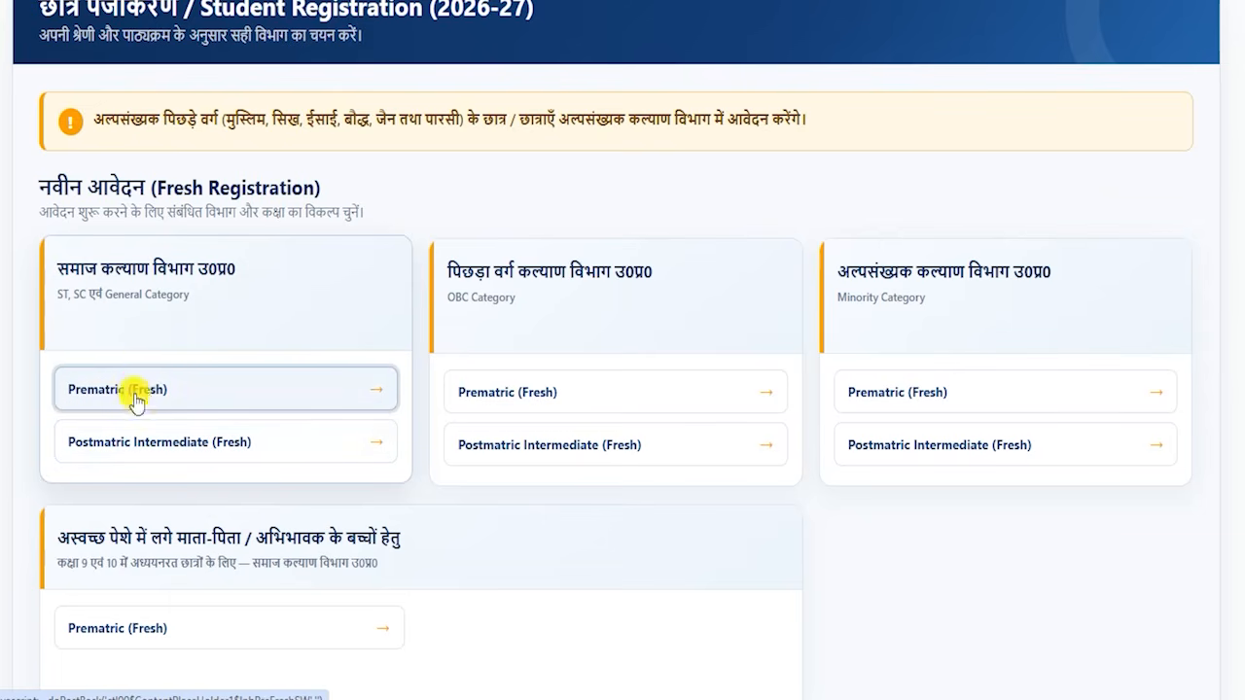
scroll(436, 477, "down", 2)
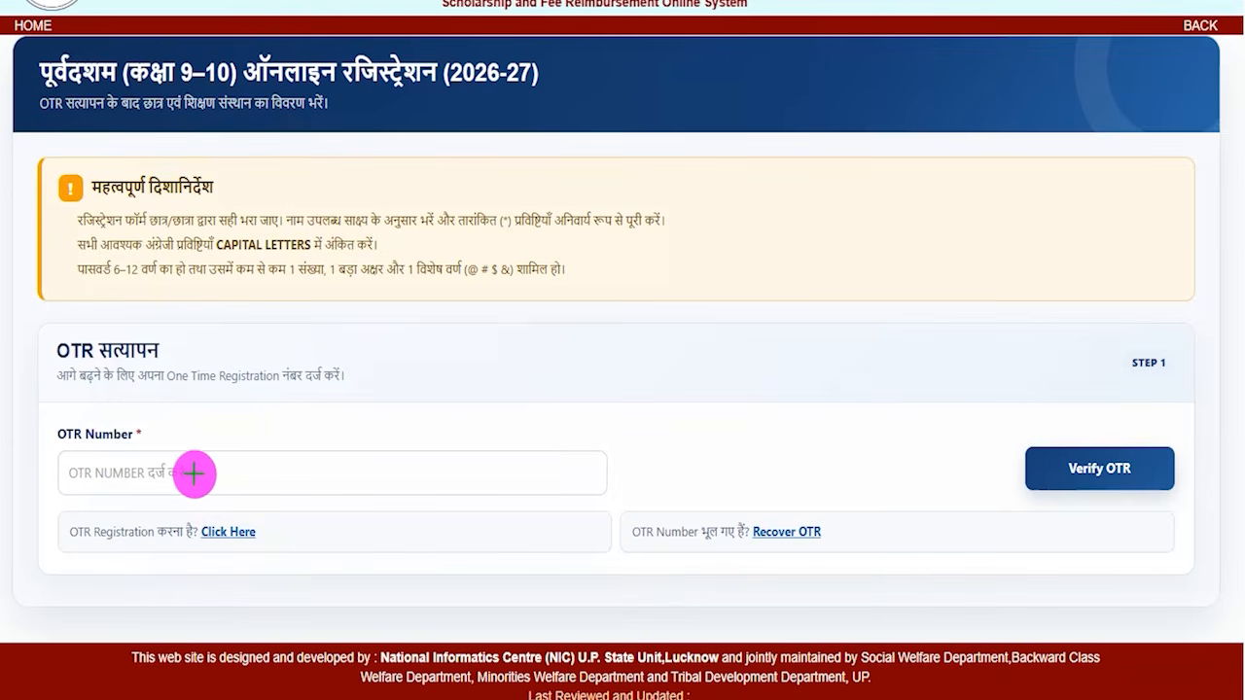
left_click_drag(195, 473, 253, 403)
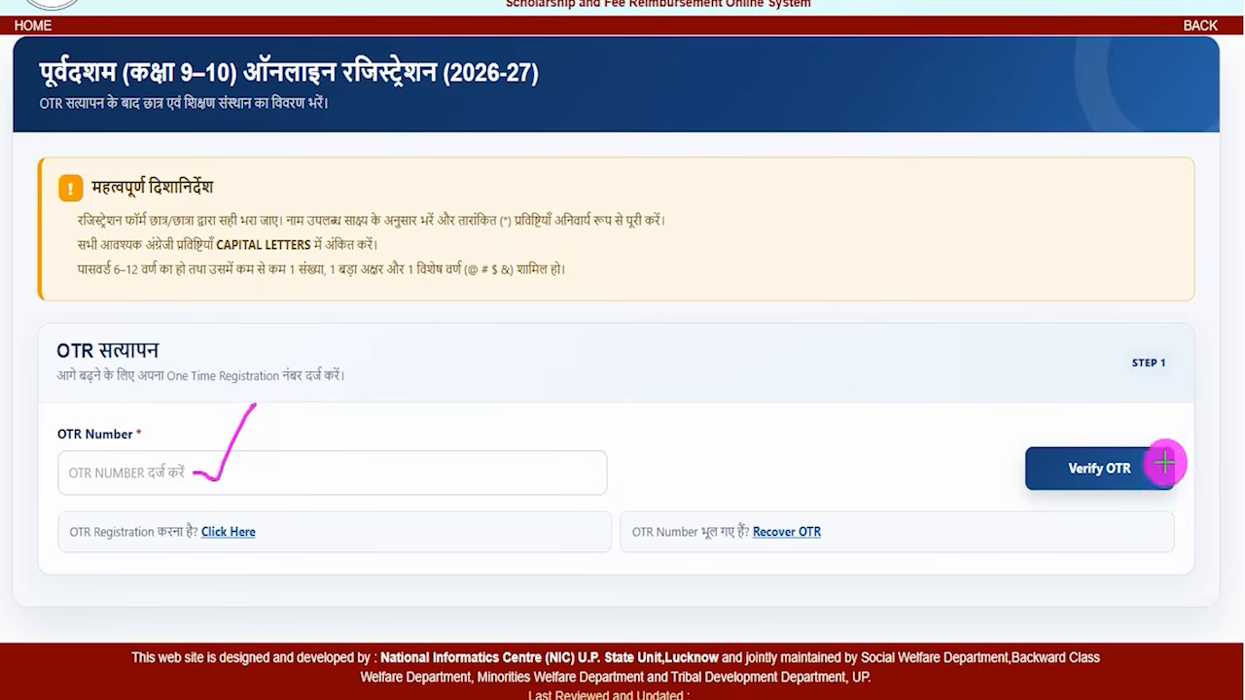
Examine Verify OTR and the district, institution, caste category, religion, student name and mobile number fields in छात्र एवं संस्थान विवरण.
mouse_move(972, 430)
left_mouse_down()
mouse_move(1116, 466)
mouse_move(1198, 504)
left_mouse_up()
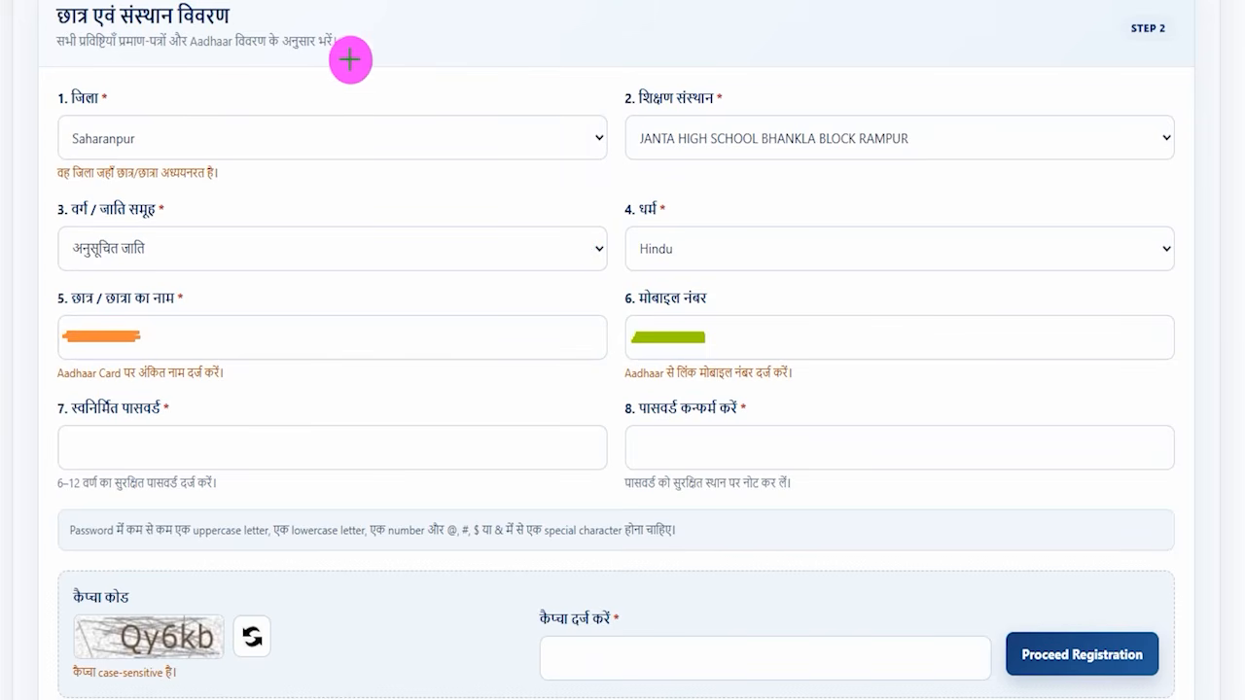
left_click_drag(347, 51, 402, 14)
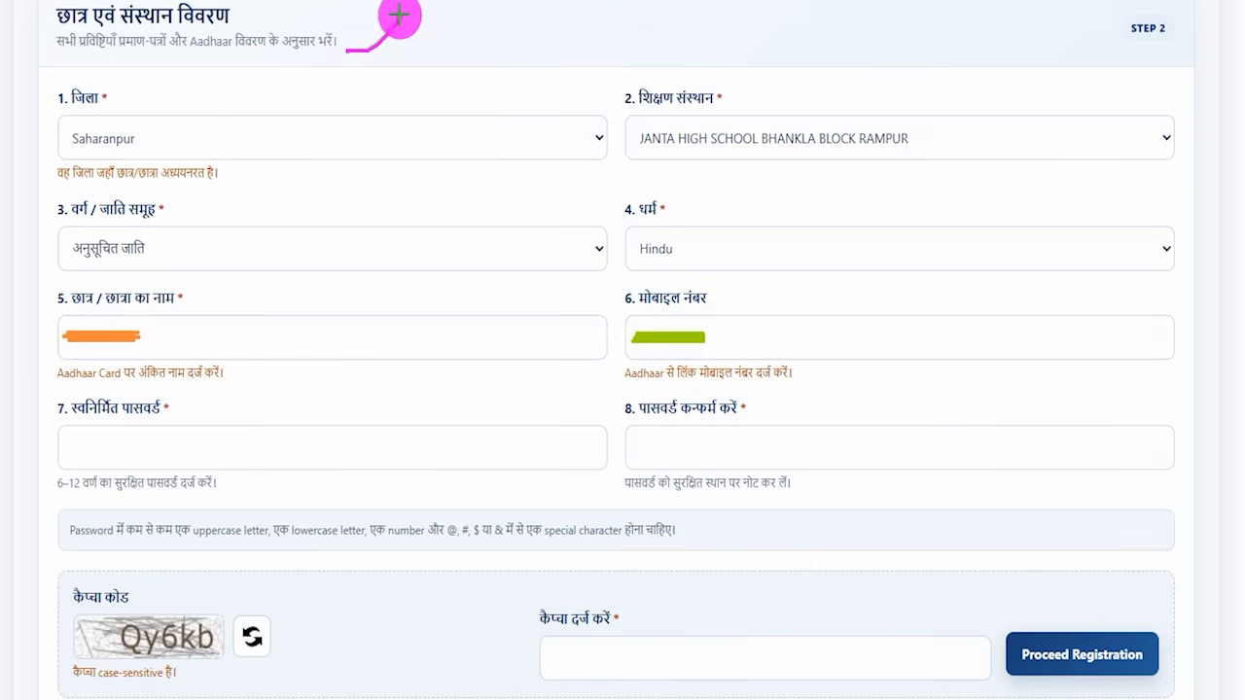
left_click_drag(184, 137, 243, 87)
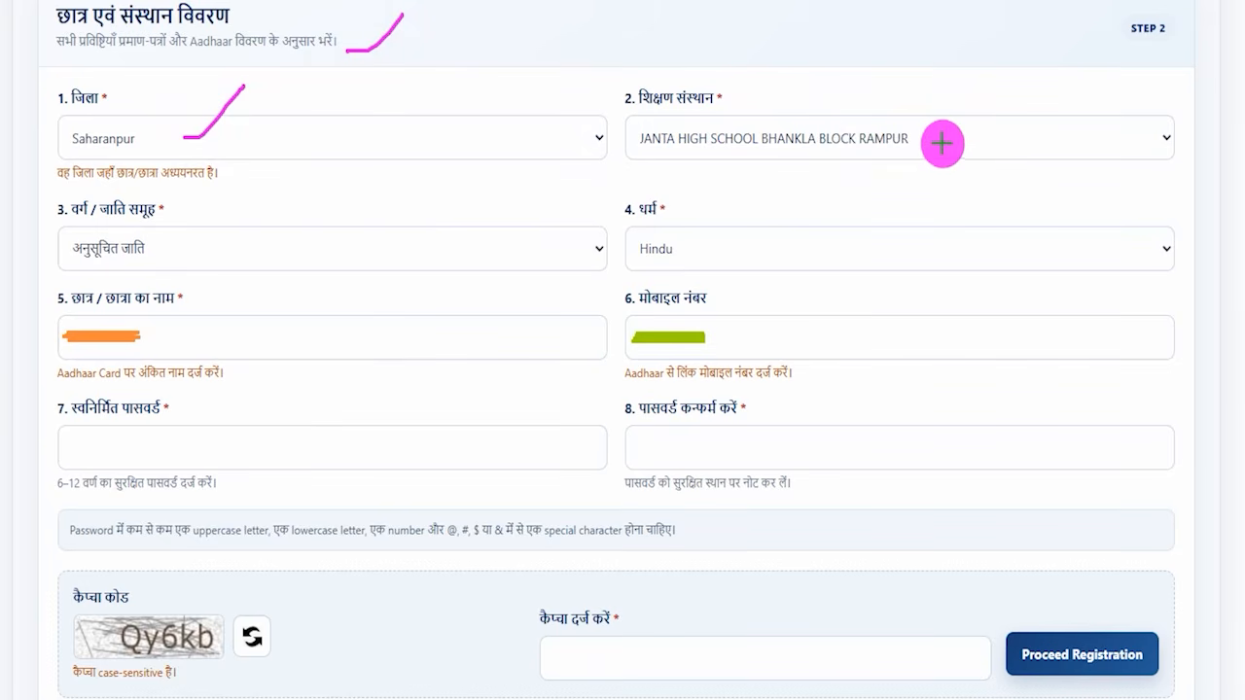
left_click_drag(941, 140, 981, 89)
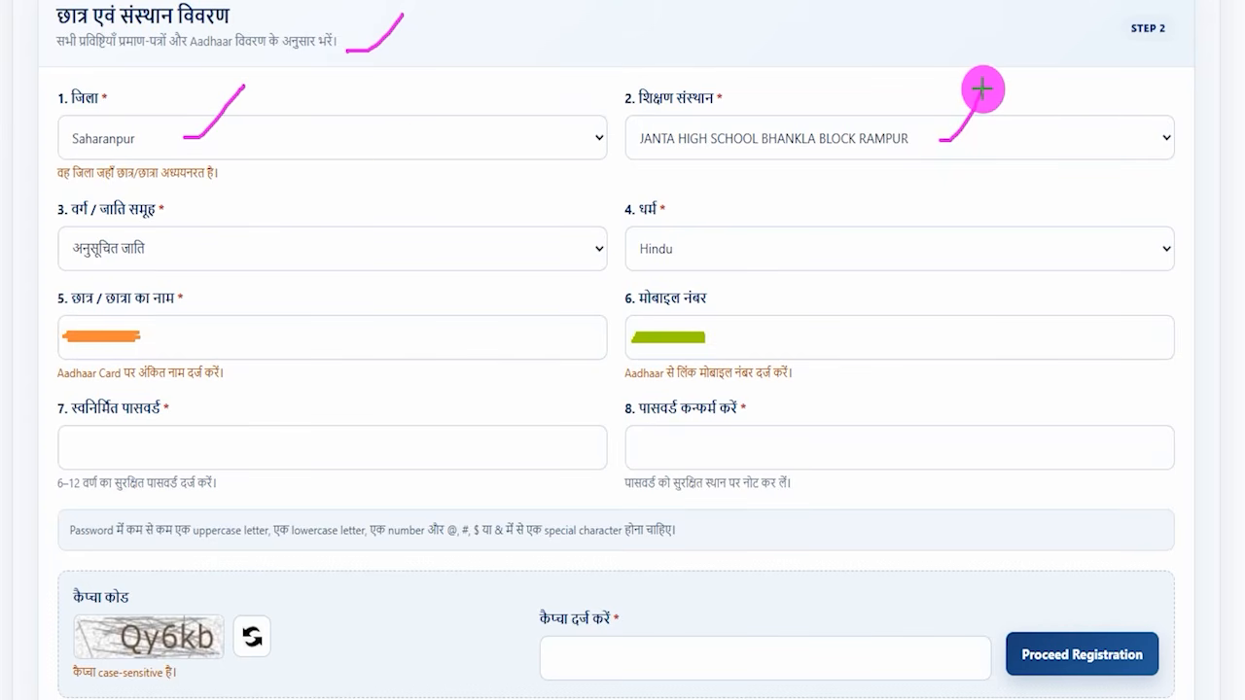
left_click_drag(194, 245, 249, 196)
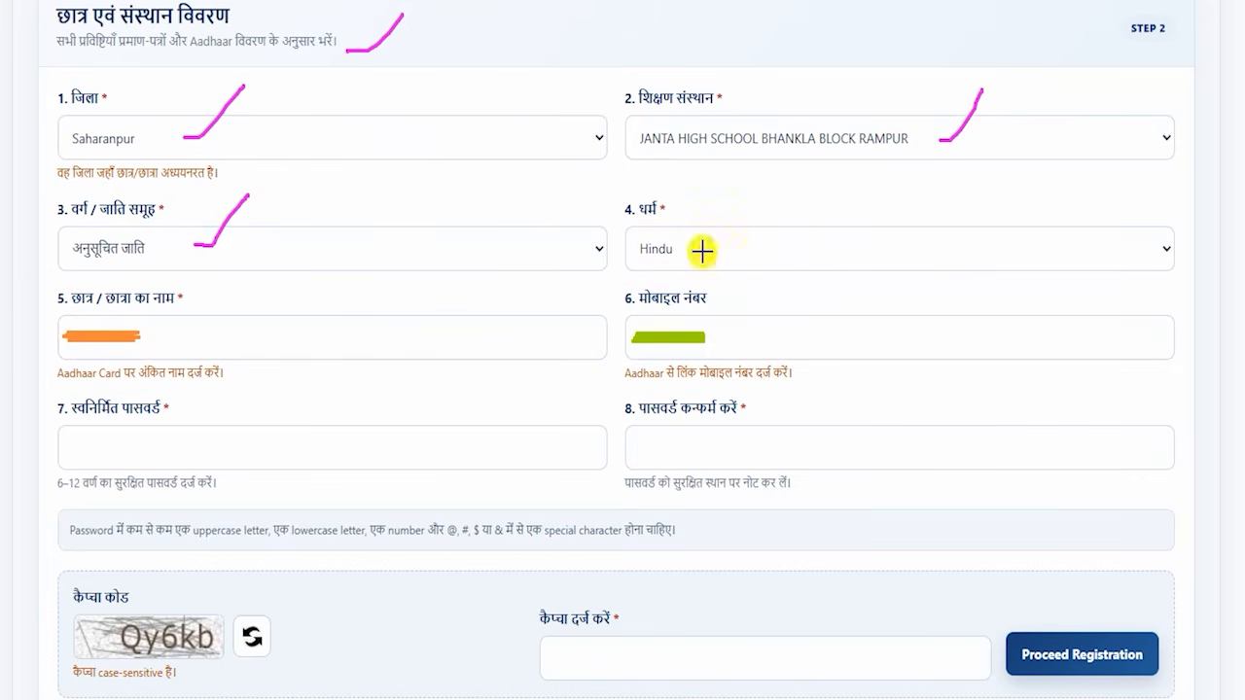
left_click_drag(692, 256, 736, 208)
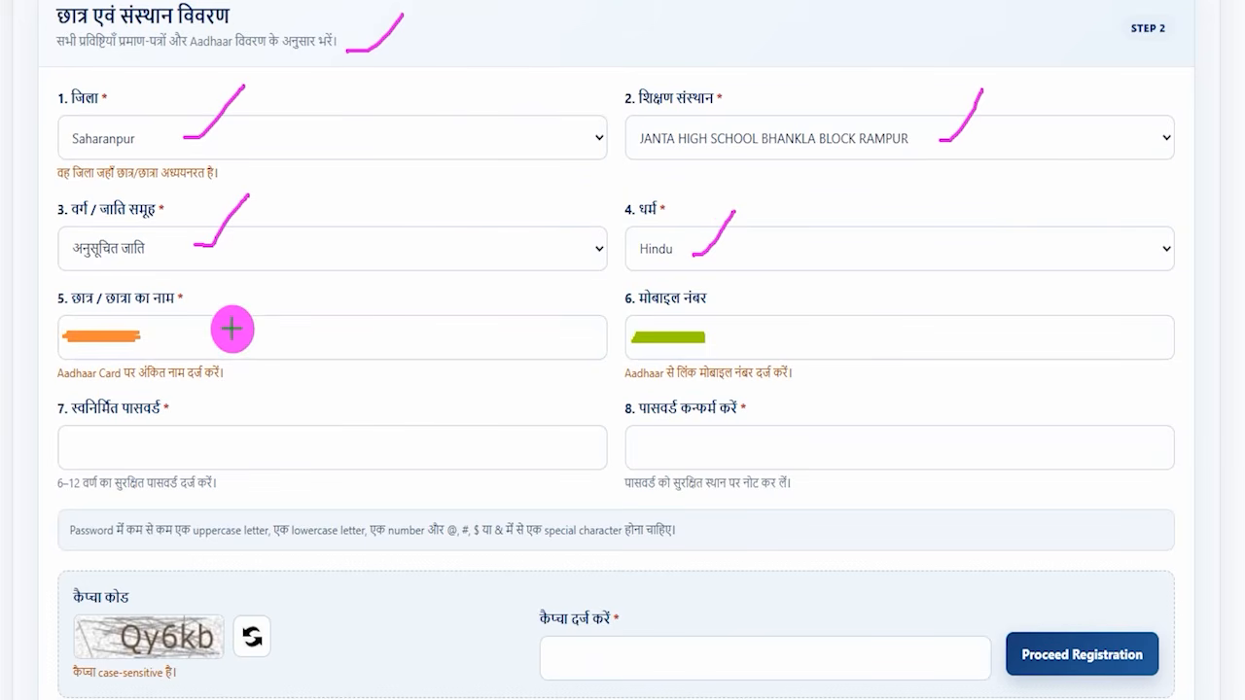
left_click_drag(231, 338, 271, 284)
left_click_drag(742, 341, 777, 286)
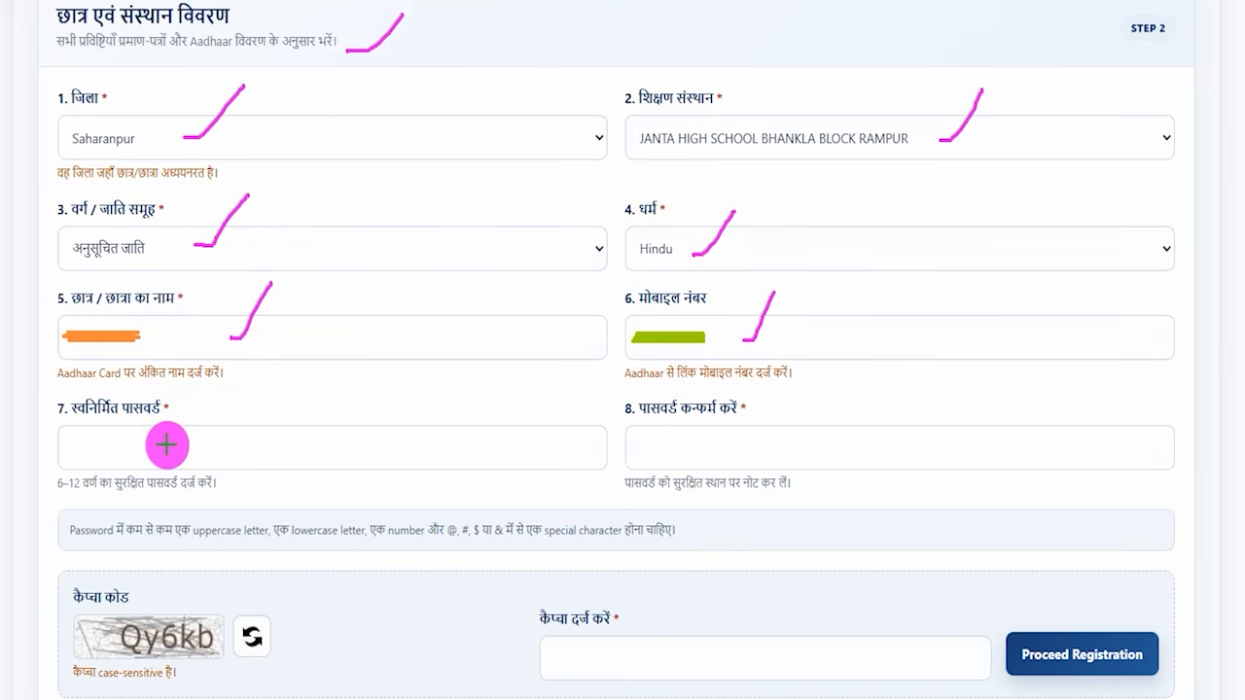
Examine the password rules, password confirmation, captcha entry and Proceed Registration option in the Prematric registration form.
left_click_drag(80, 449, 122, 450)
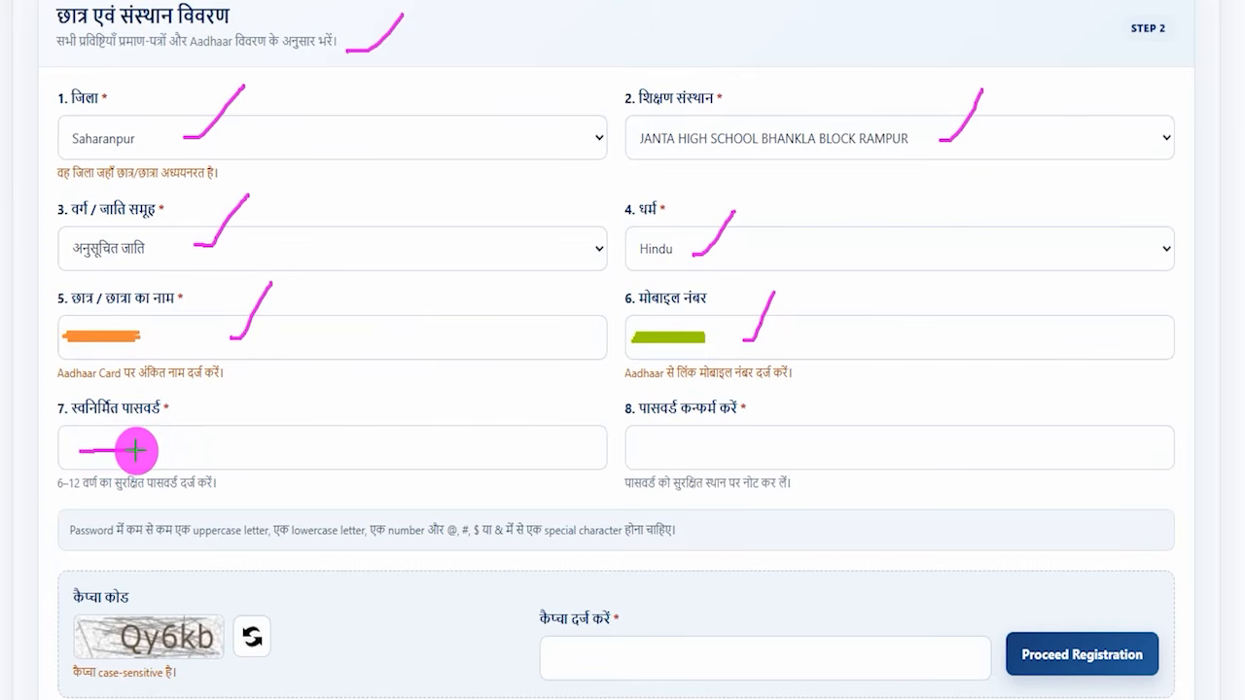
left_click_drag(175, 444, 215, 392)
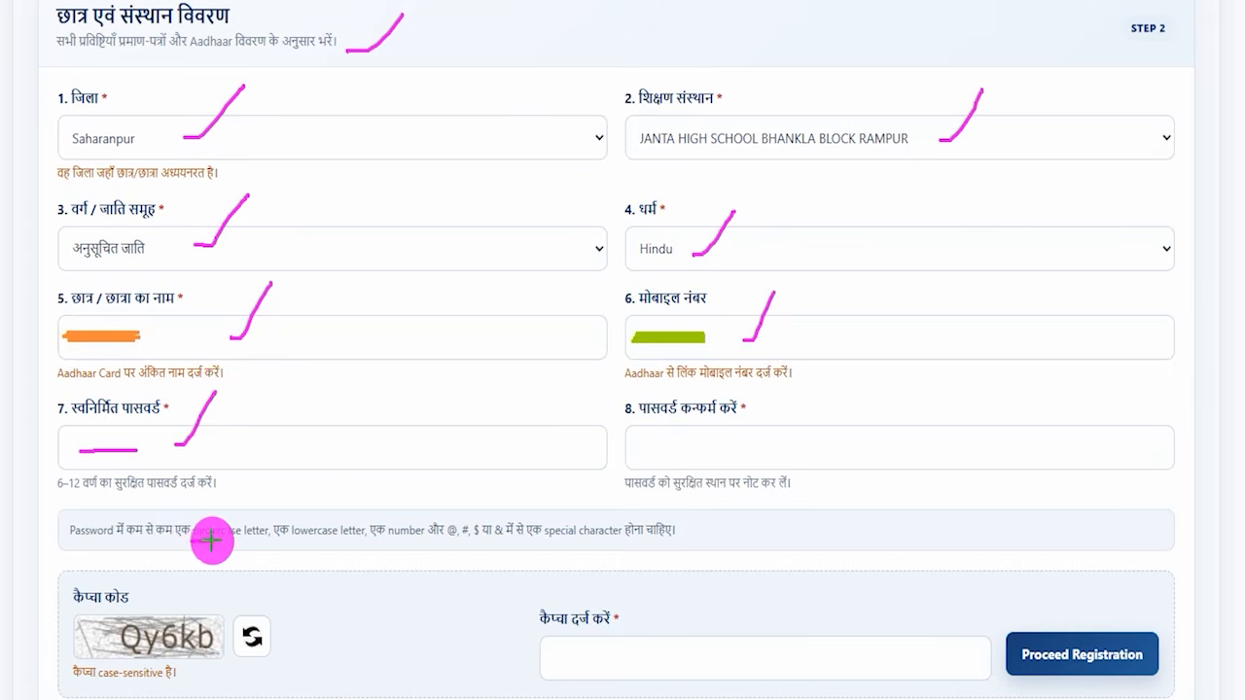
left_click_drag(294, 547, 423, 544)
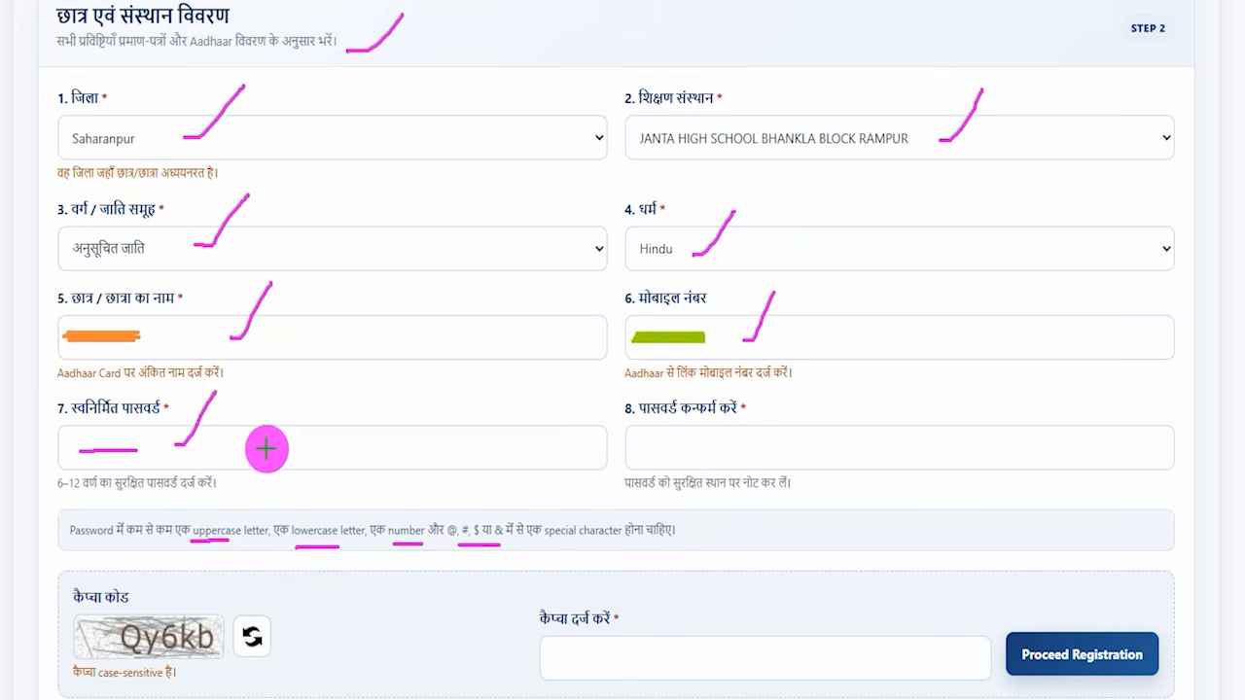
left_click_drag(263, 448, 307, 388)
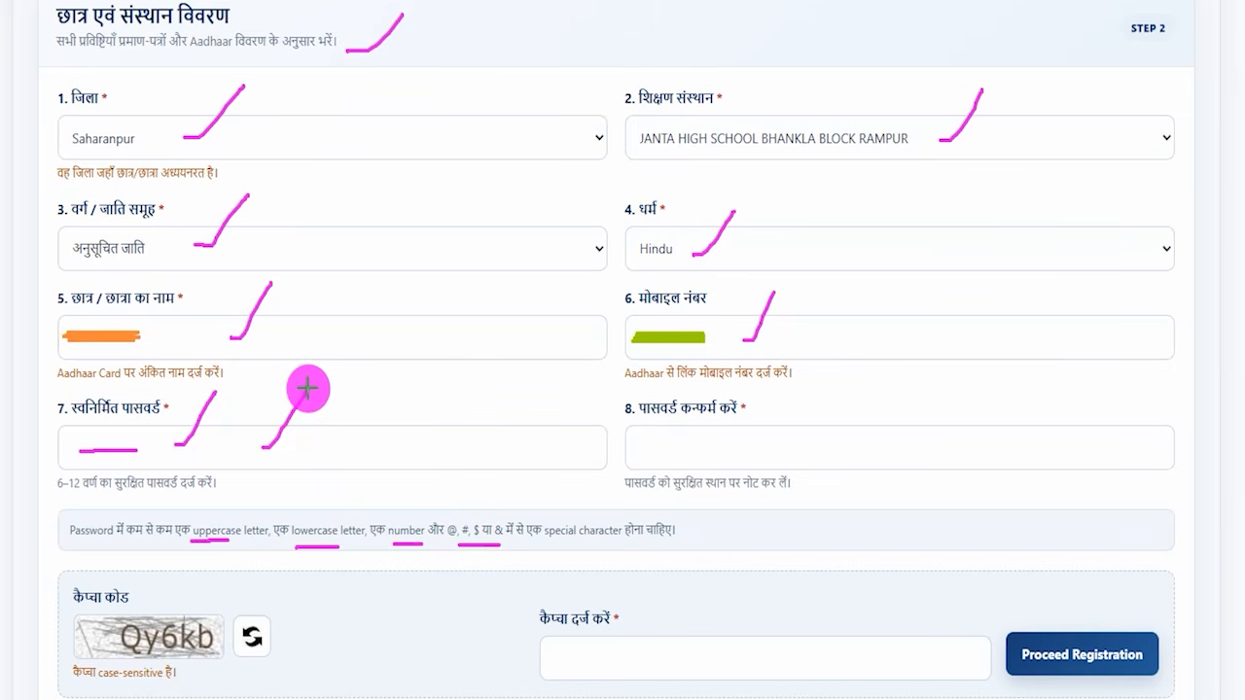
left_click_drag(759, 449, 805, 398)
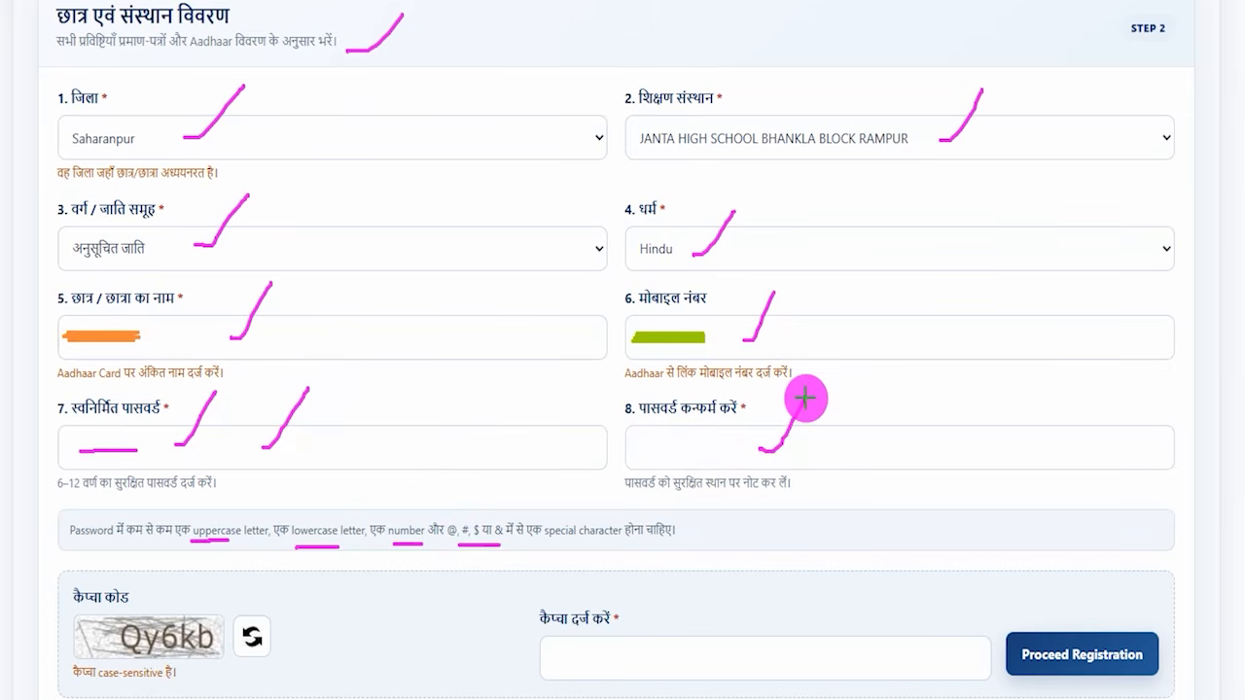
left_click_drag(214, 613, 275, 547)
left_click_drag(563, 663, 640, 657)
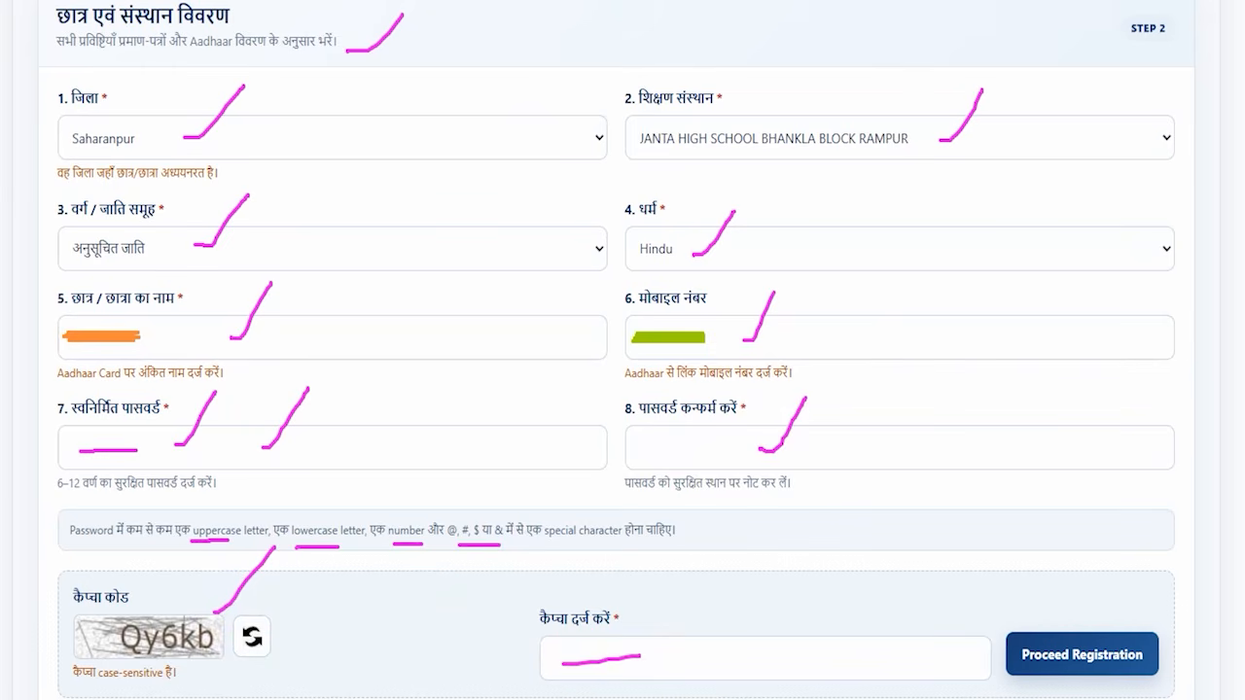
left_click_drag(1110, 368, 1078, 623)
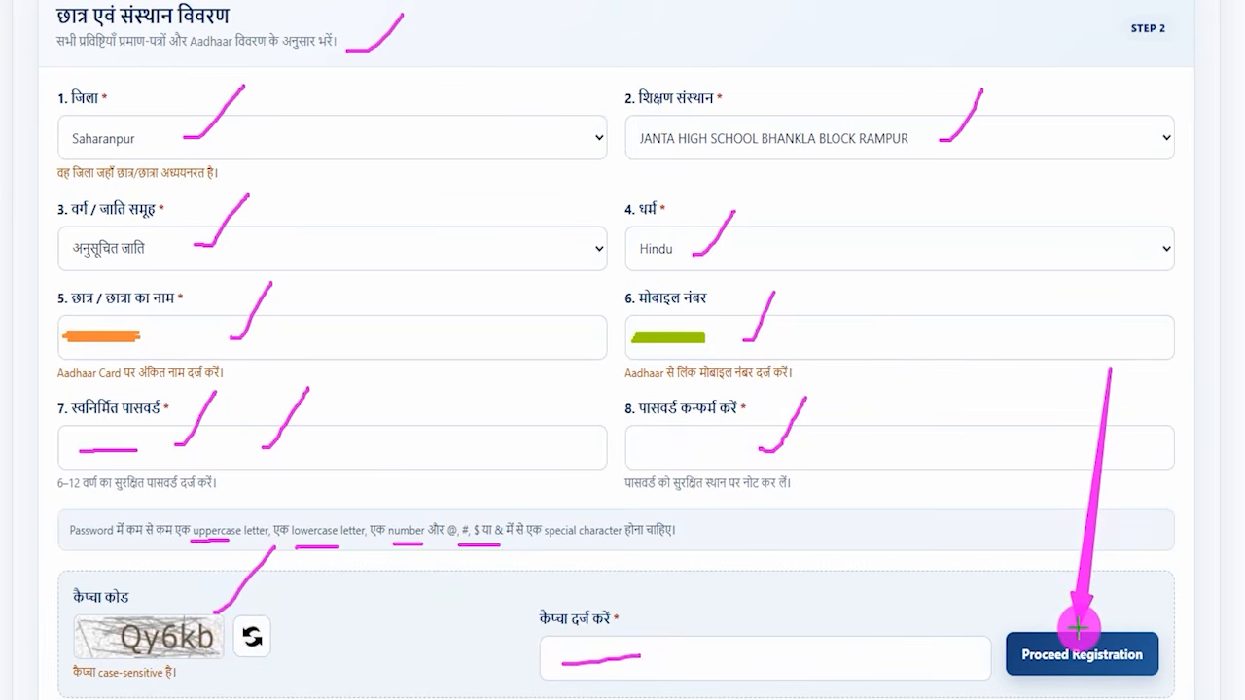
Examine the OTR number, registration number, Print Slip and Home options on the Prematric online registration slip.
left_click_drag(101, 271, 159, 201)
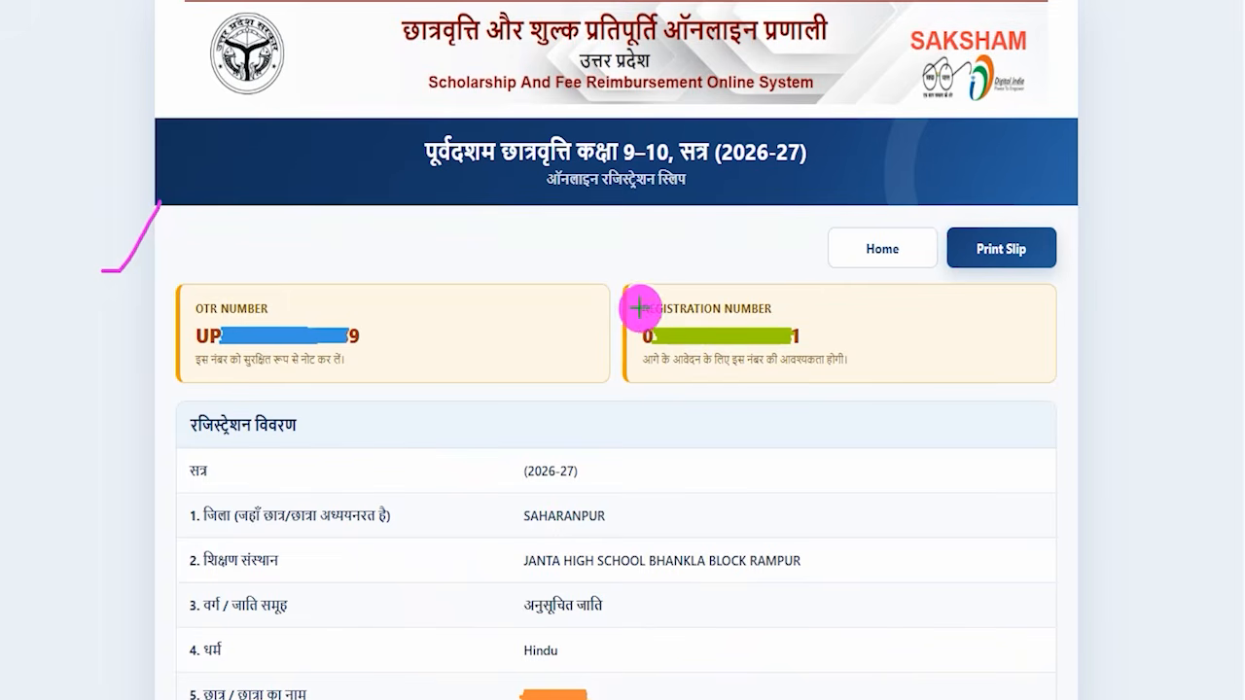
left_click_drag(635, 316, 812, 345)
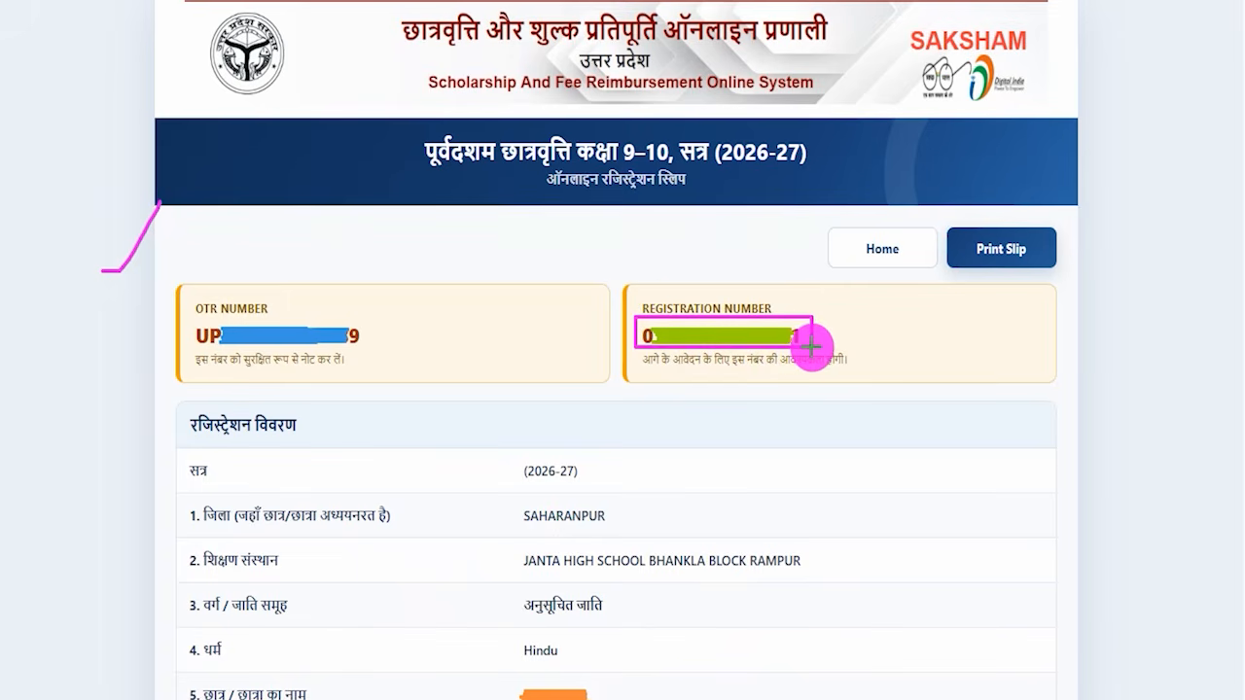
left_click_drag(812, 356, 817, 356)
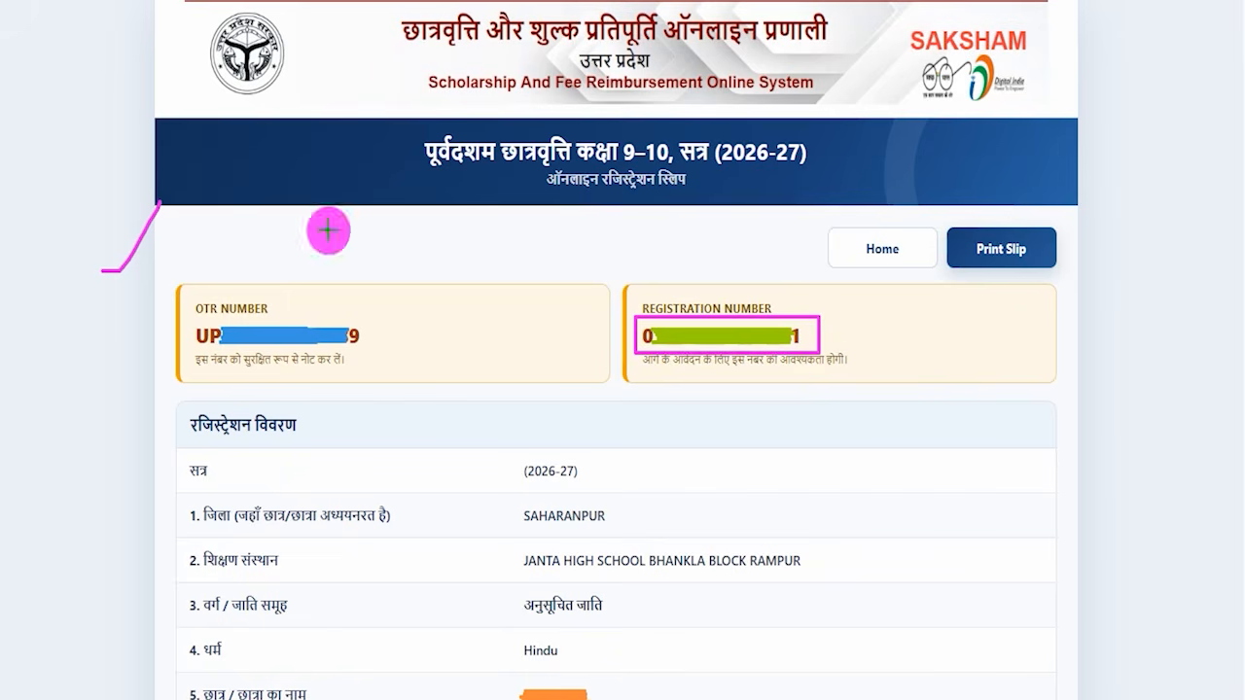
left_click_drag(287, 310, 334, 244)
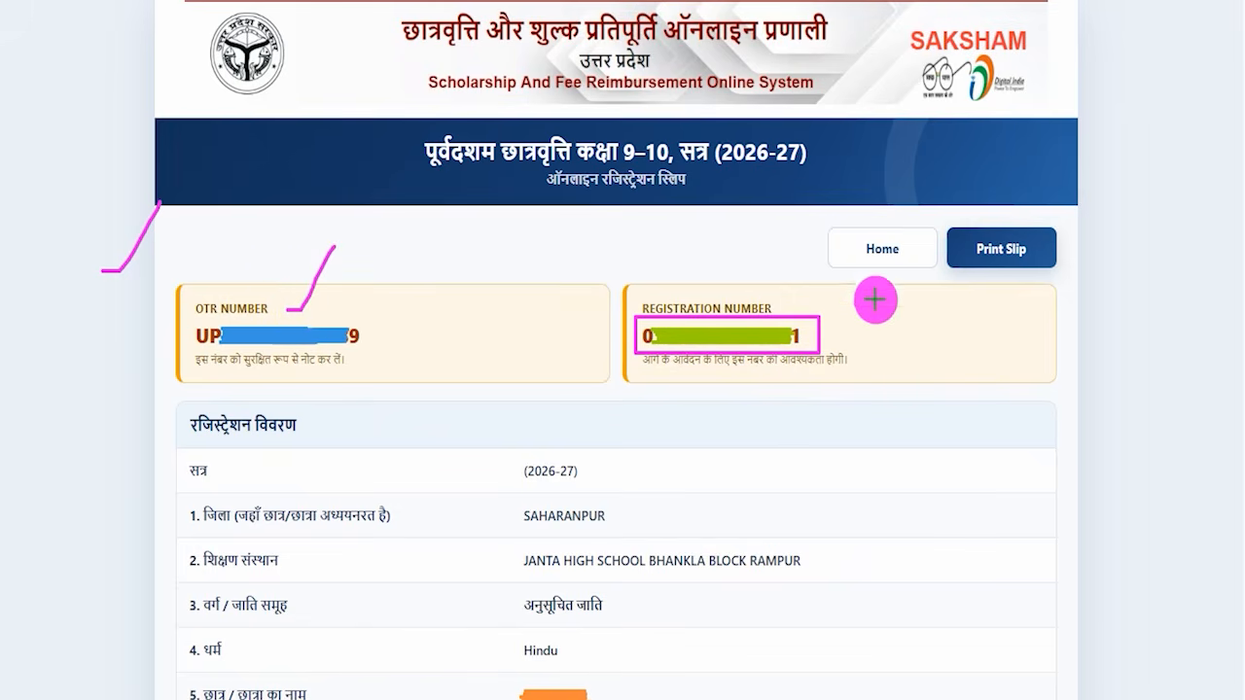
left_click_drag(784, 304, 802, 278)
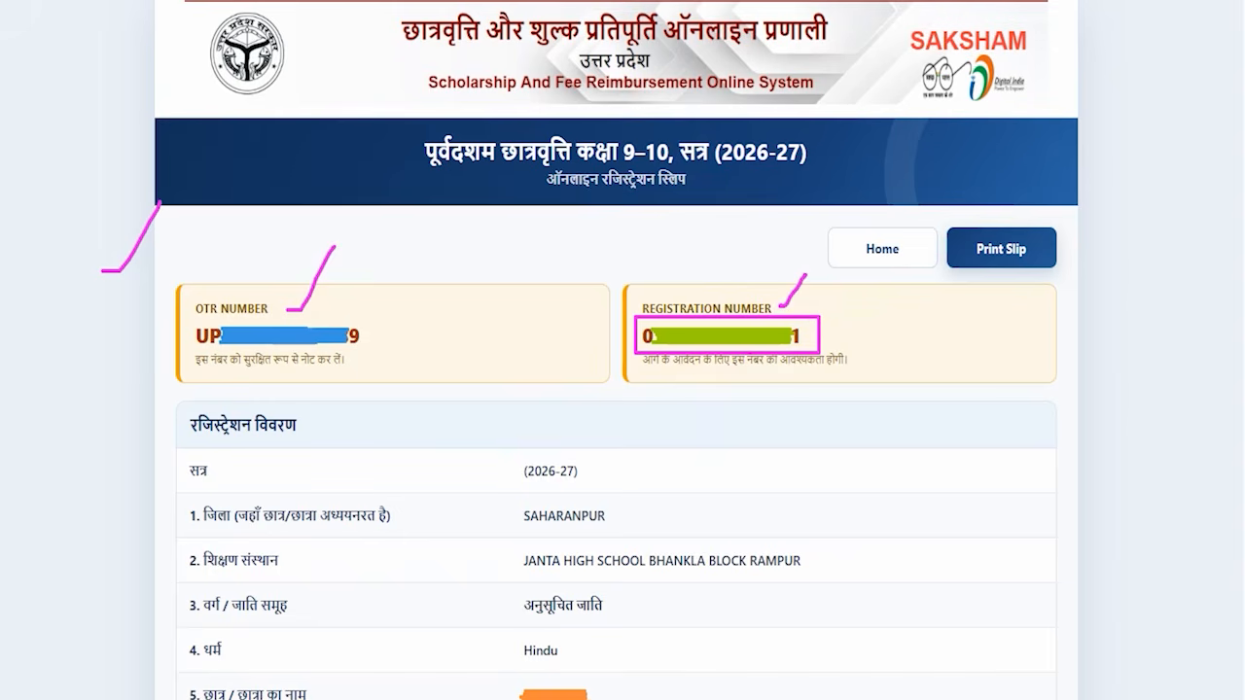
left_click_drag(1111, 453, 1043, 294)
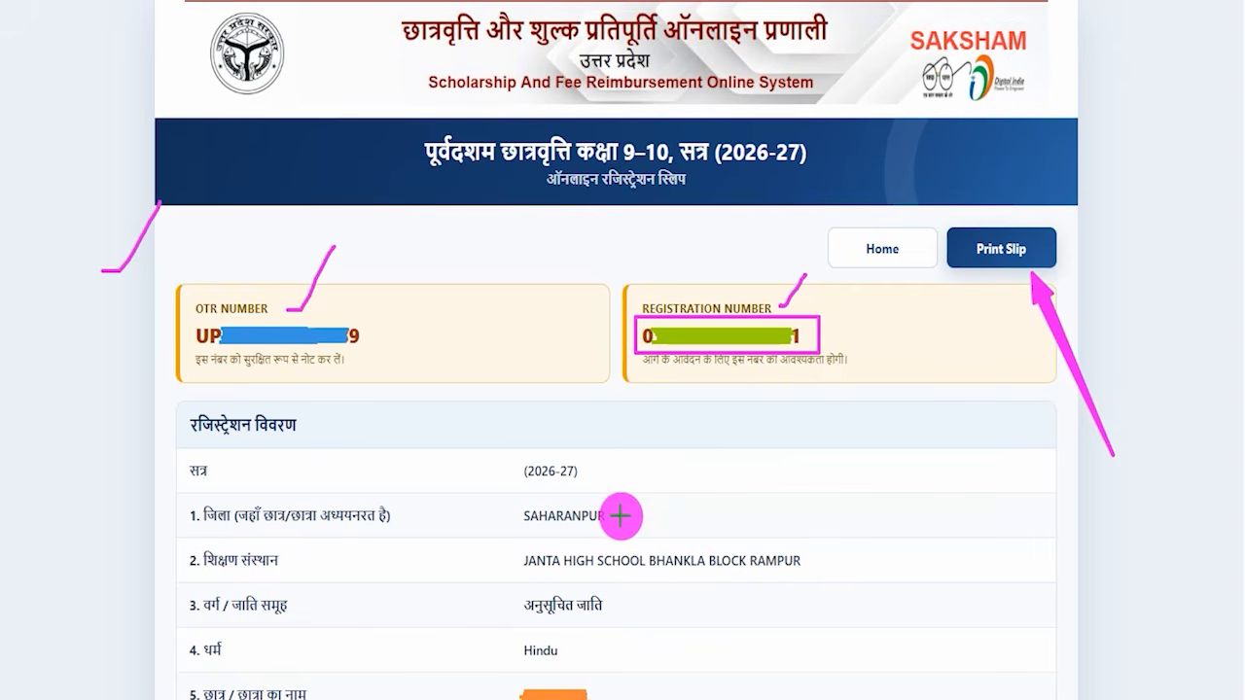
mouse_move(808, 210)
left_mouse_down()
mouse_move(883, 228)
mouse_move(948, 287)
left_mouse_up()
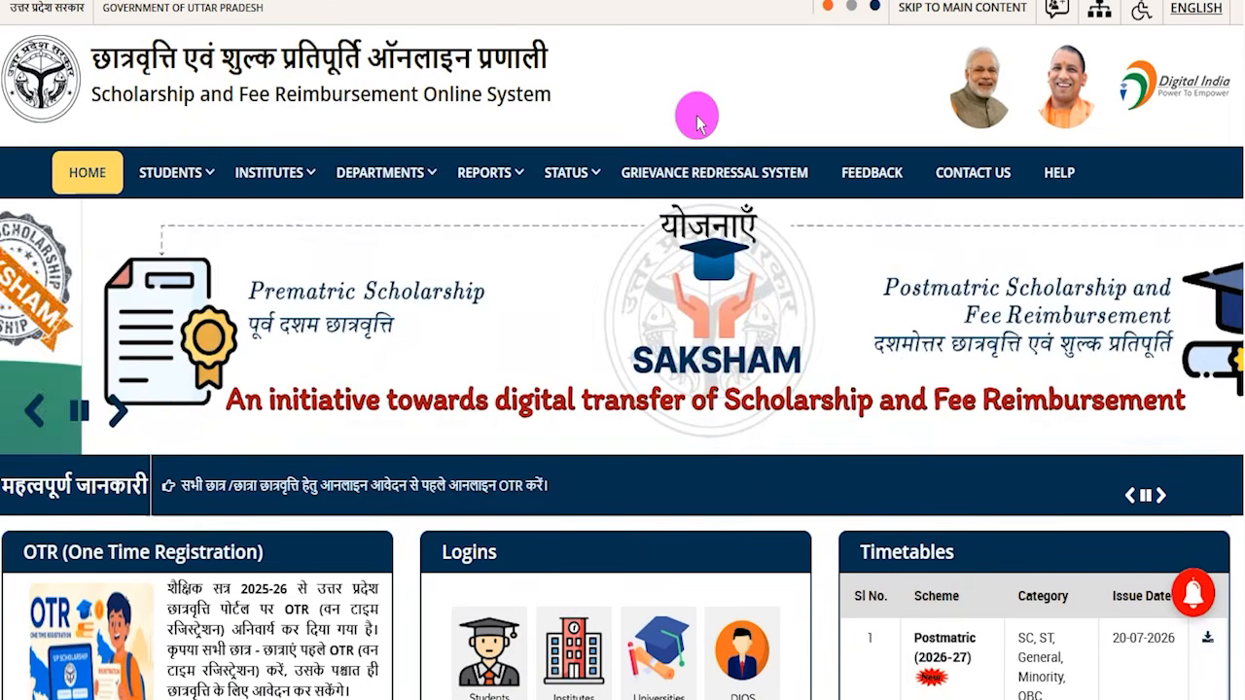
Locate the Logins section on the scholarship home page and open the Students page.
scroll(774, 373, "down", 3)
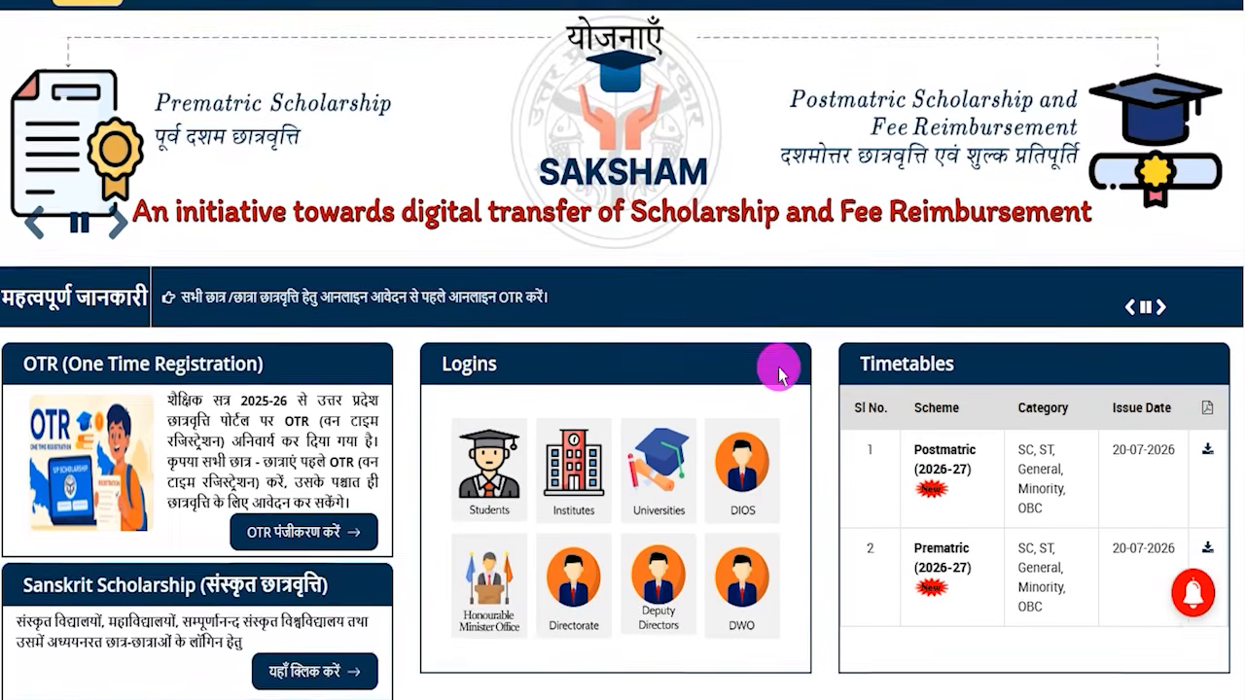
mouse_move(410, 228)
left_mouse_down()
mouse_move(792, 292)
mouse_move(823, 438)
mouse_move(827, 584)
left_mouse_up()
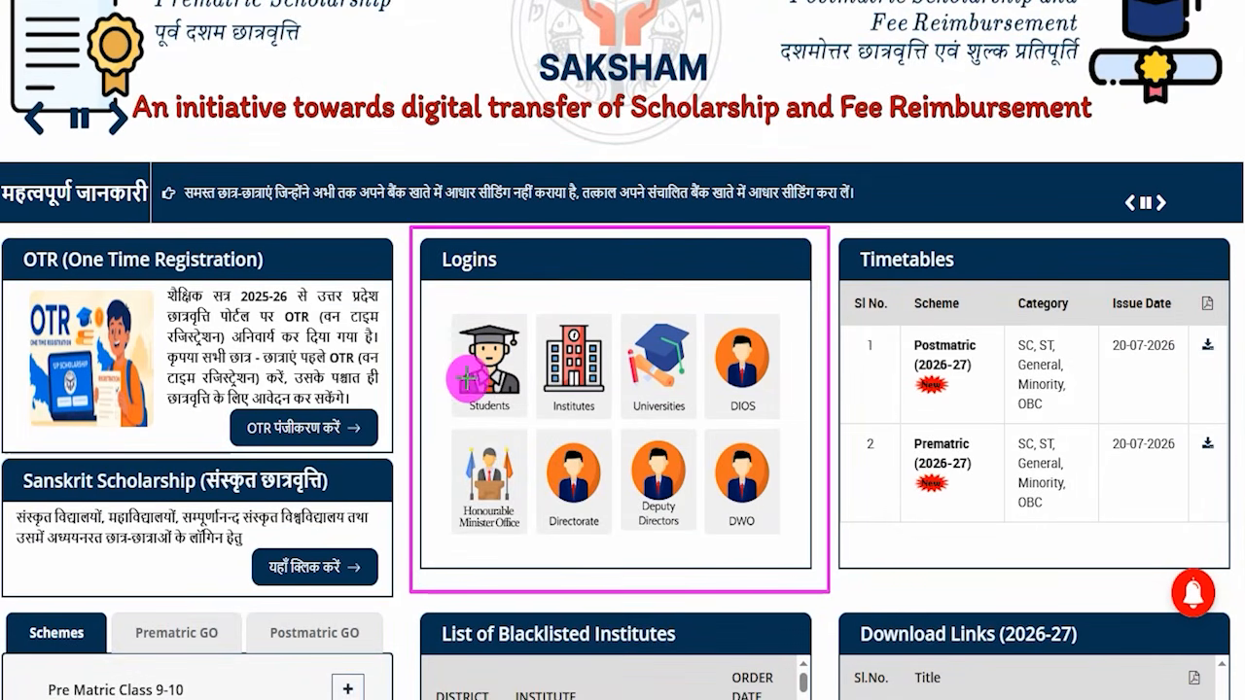
left_click_drag(443, 307, 529, 421)
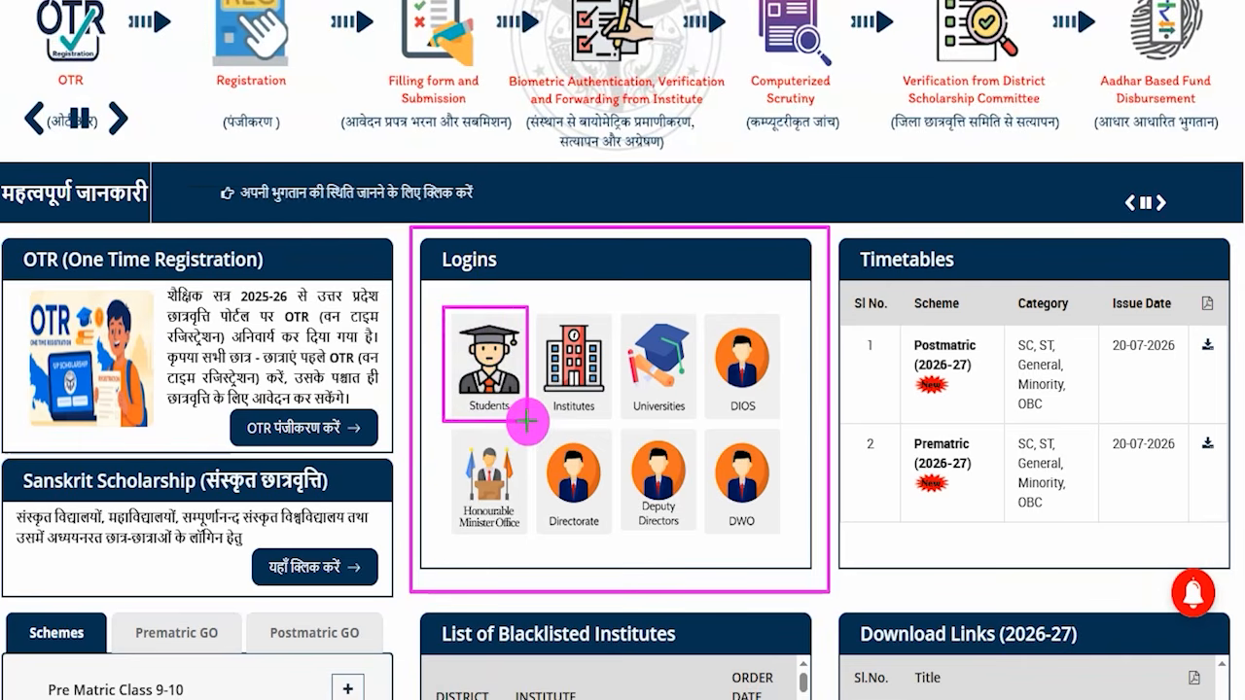
left_click(493, 388)
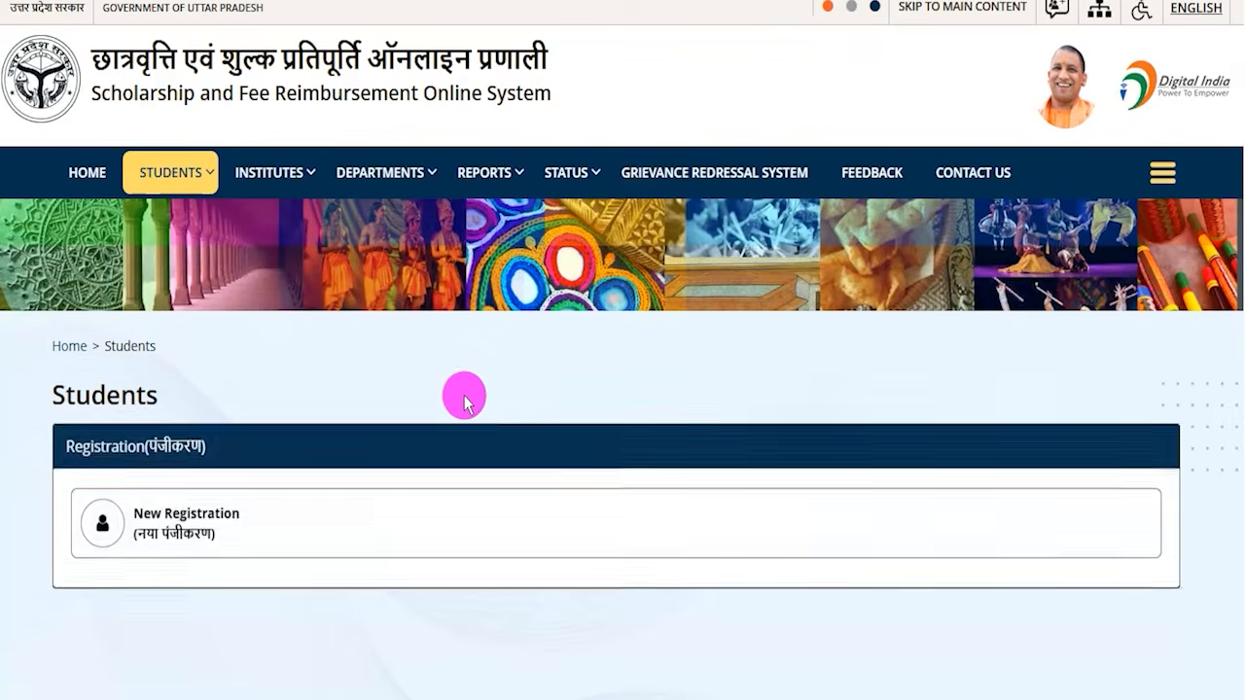
Open the Prematric Students login under Login Fresh (नवीन लॉगिन).
scroll(448, 312, "down", 3)
scroll(166, 390, "down", 1)
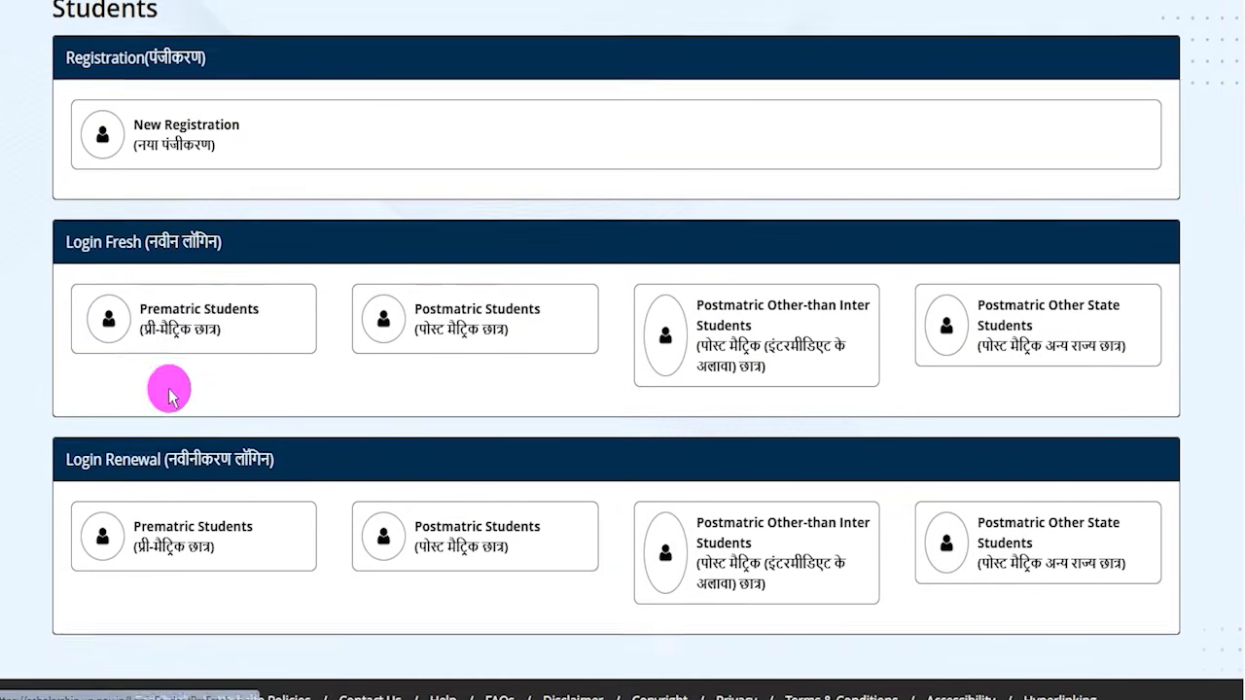
left_click_drag(75, 243, 178, 239)
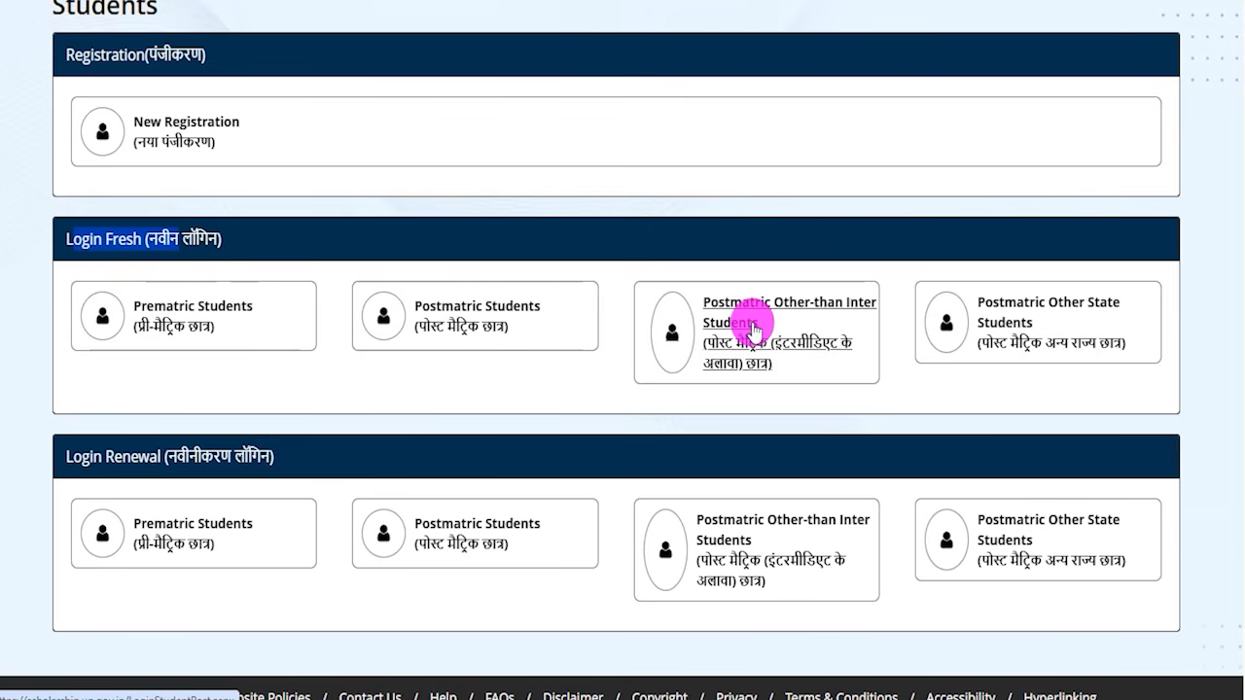
left_click(188, 307)
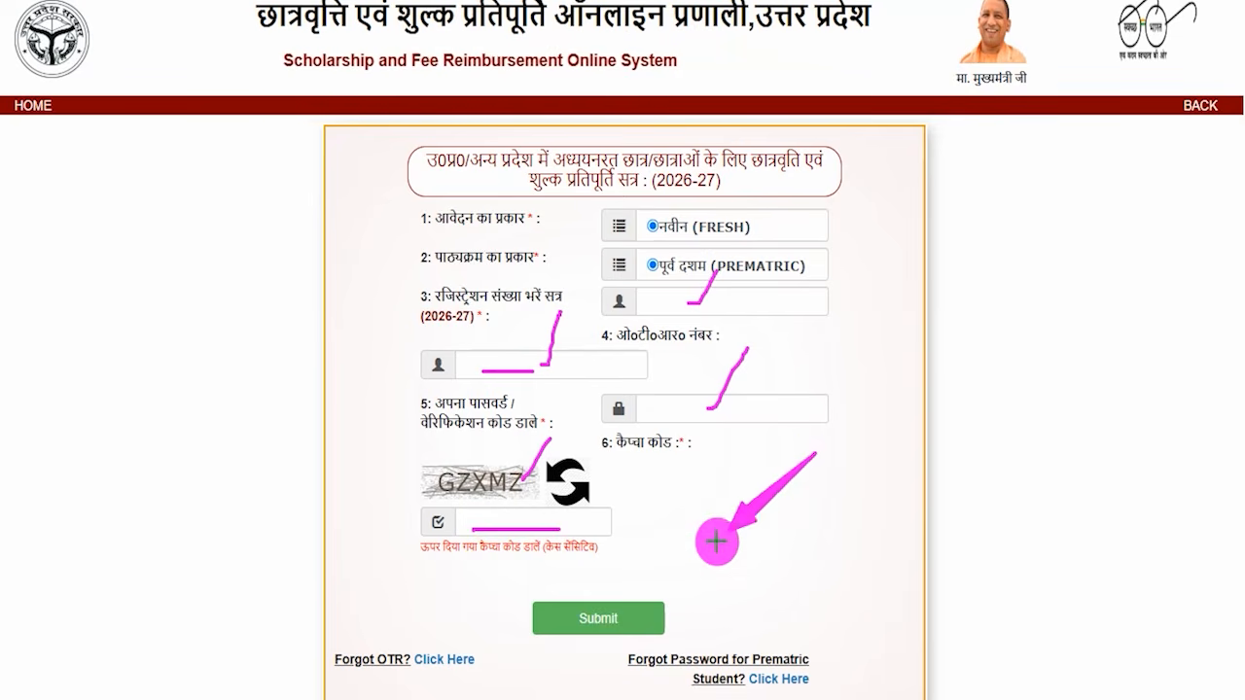
Submit the Prematric fresh login and open छात्रवृति हेतु आवेदन पत्र भरे from the application status list.
left_click(658, 610)
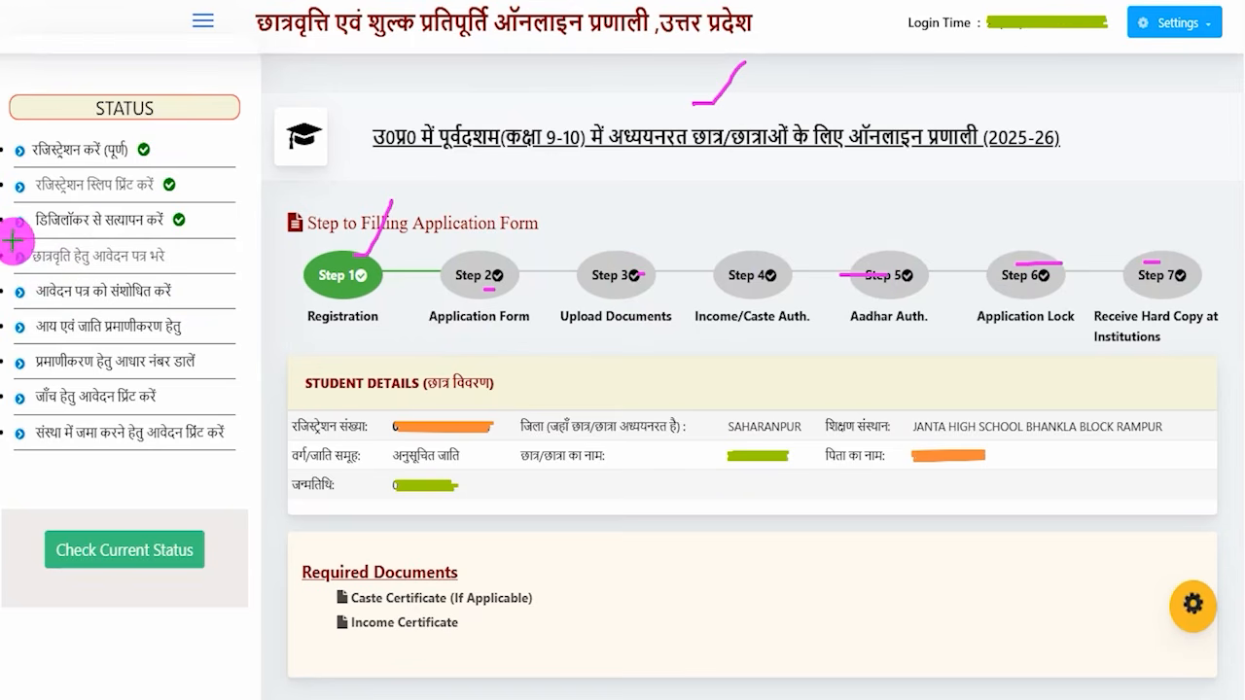
left_click_drag(3, 250, 188, 264)
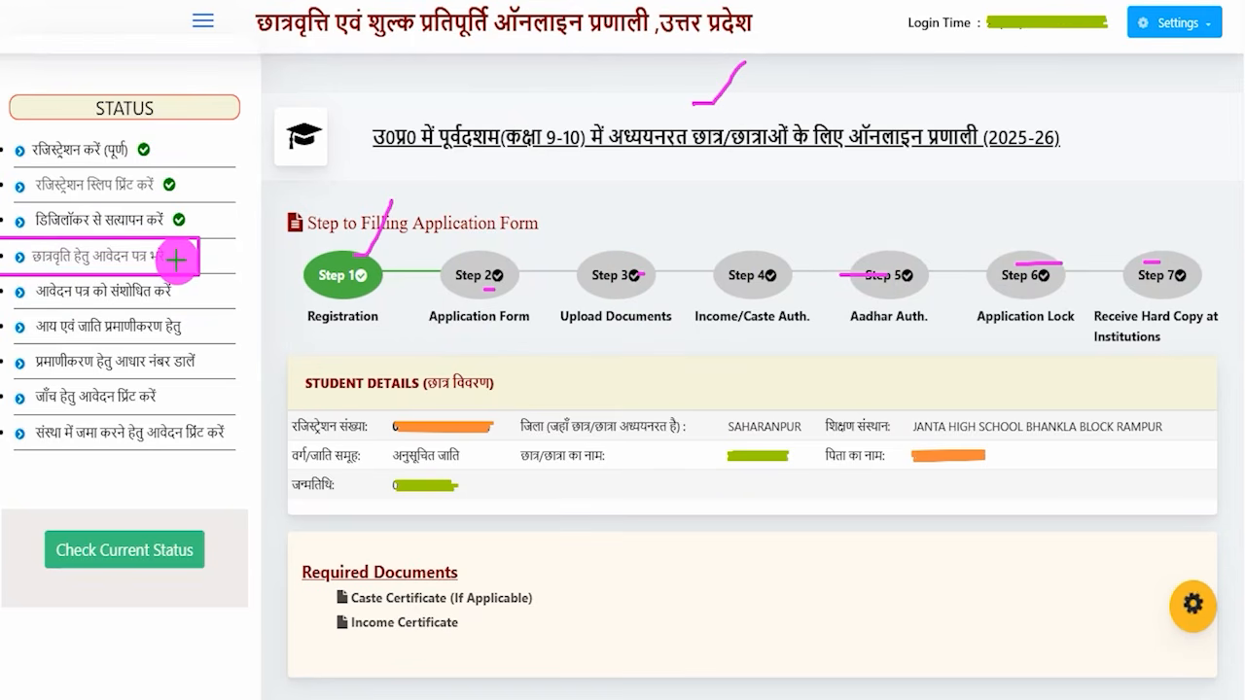
left_click(177, 260)
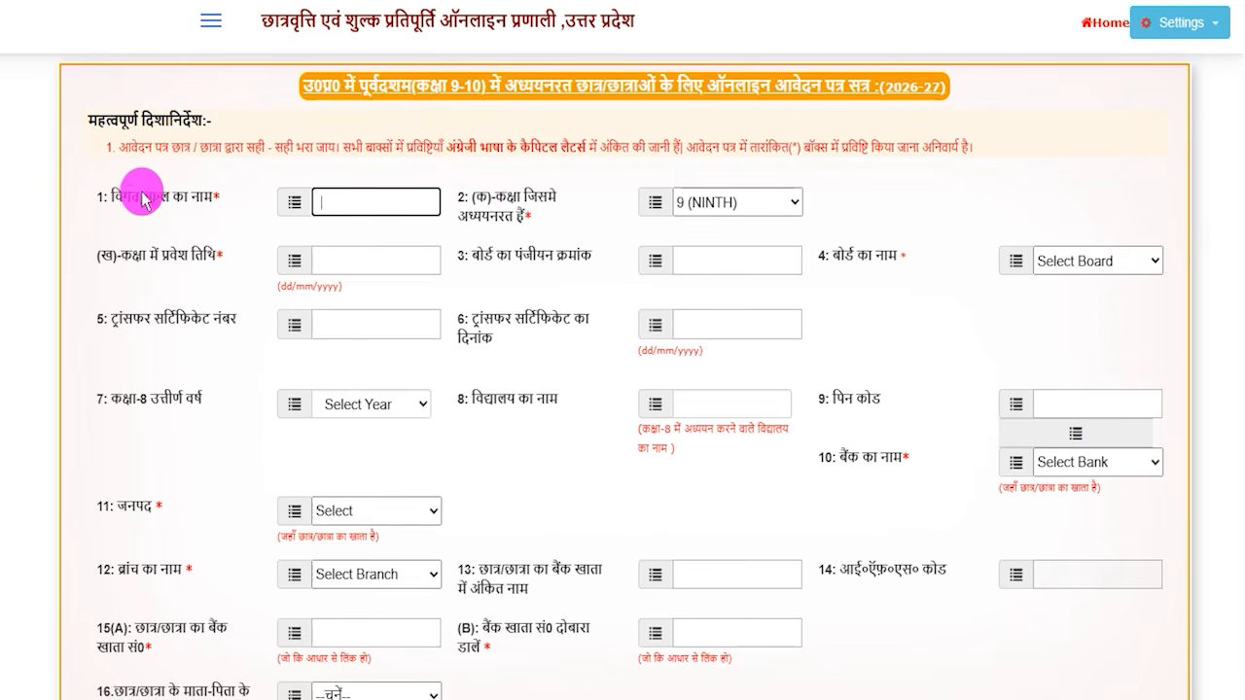
Examine the विगत स्कूल का नाम field, the class options and the कक्षा में प्रवेश तिथि field on the Prematric application form.
left_click_drag(121, 197, 165, 203)
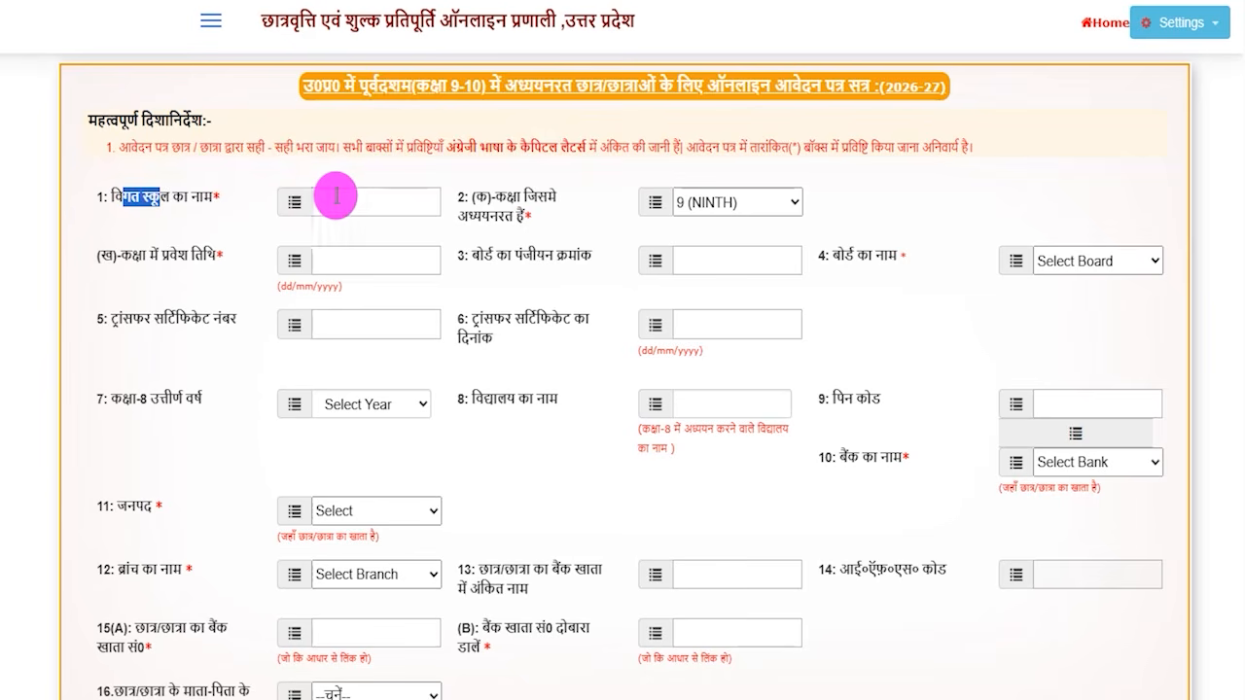
left_click(344, 196)
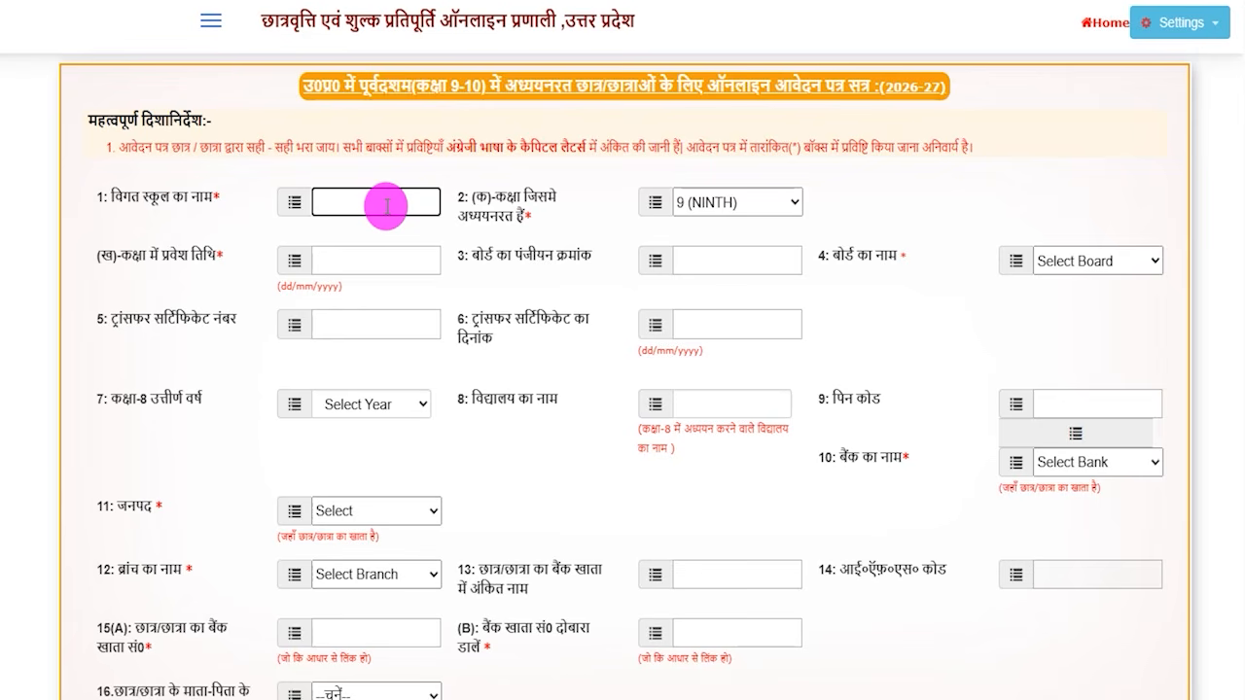
left_click_drag(111, 192, 226, 192)
left_click(353, 192)
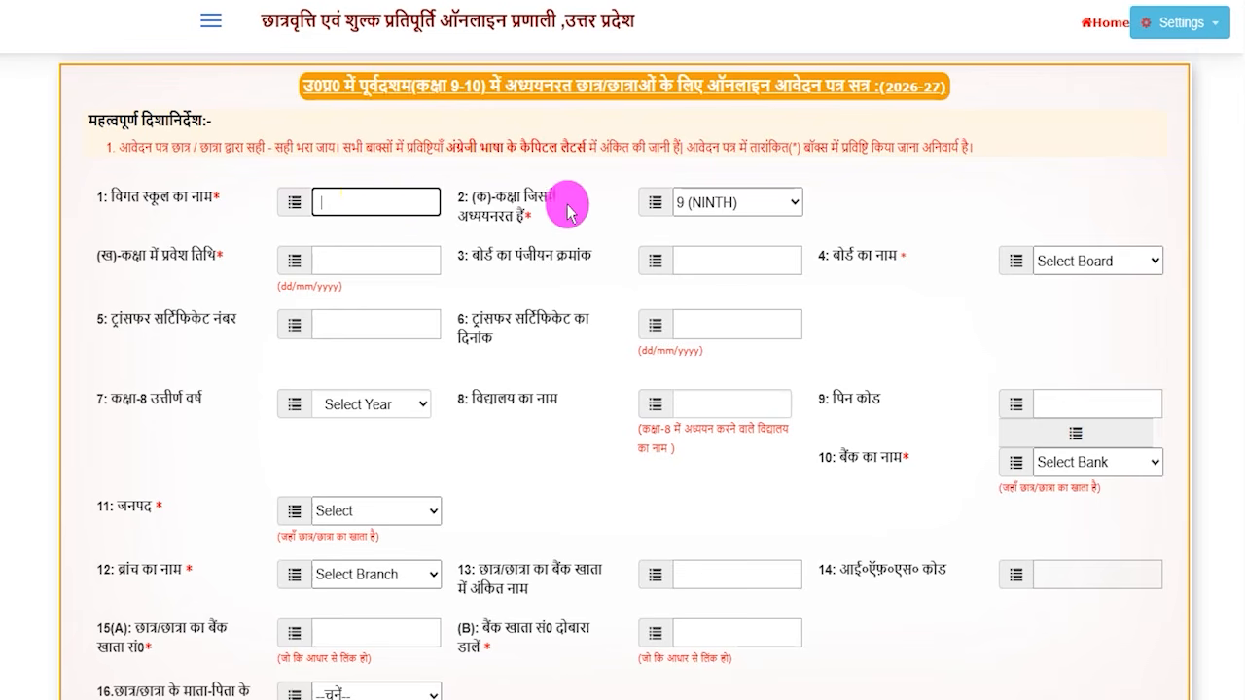
left_click(696, 204)
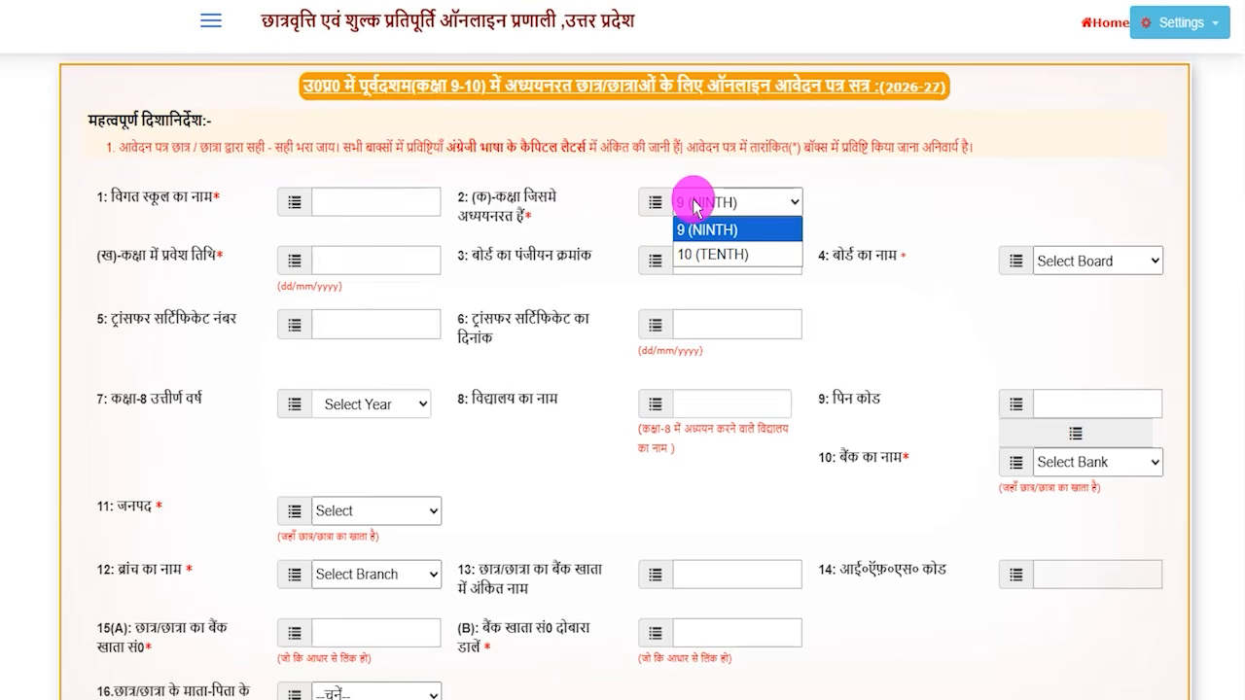
left_click(693, 204)
left_click_drag(134, 256, 207, 258)
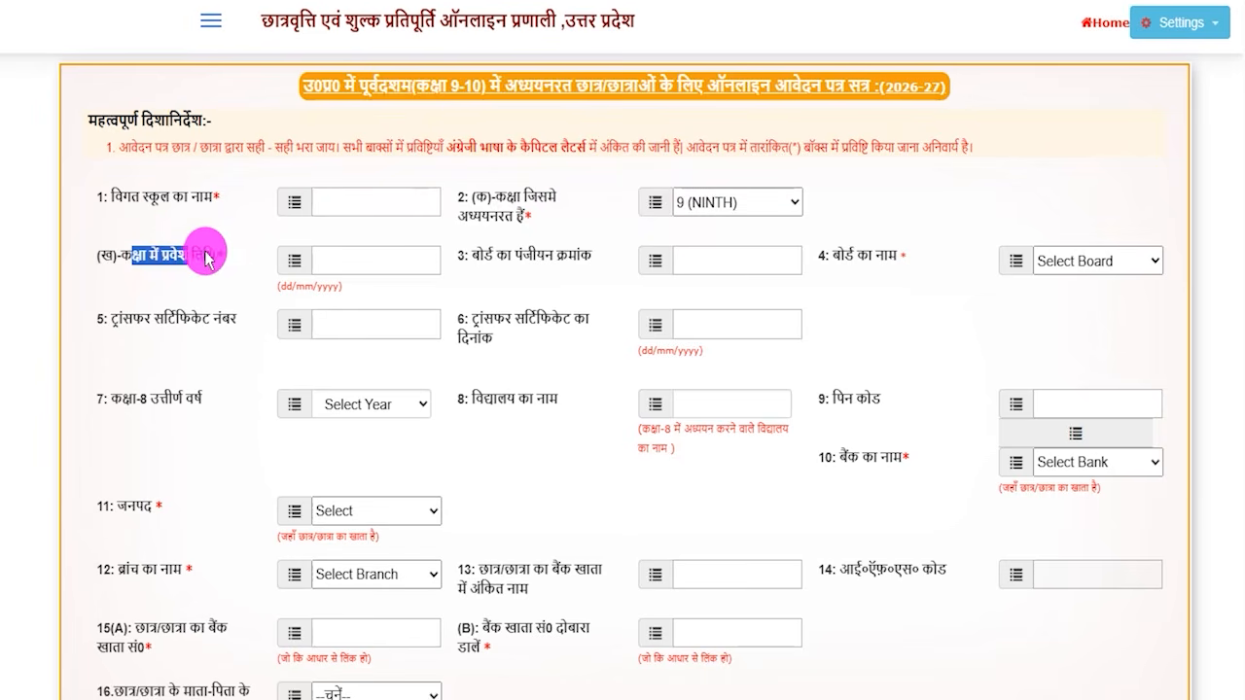
left_click(353, 261)
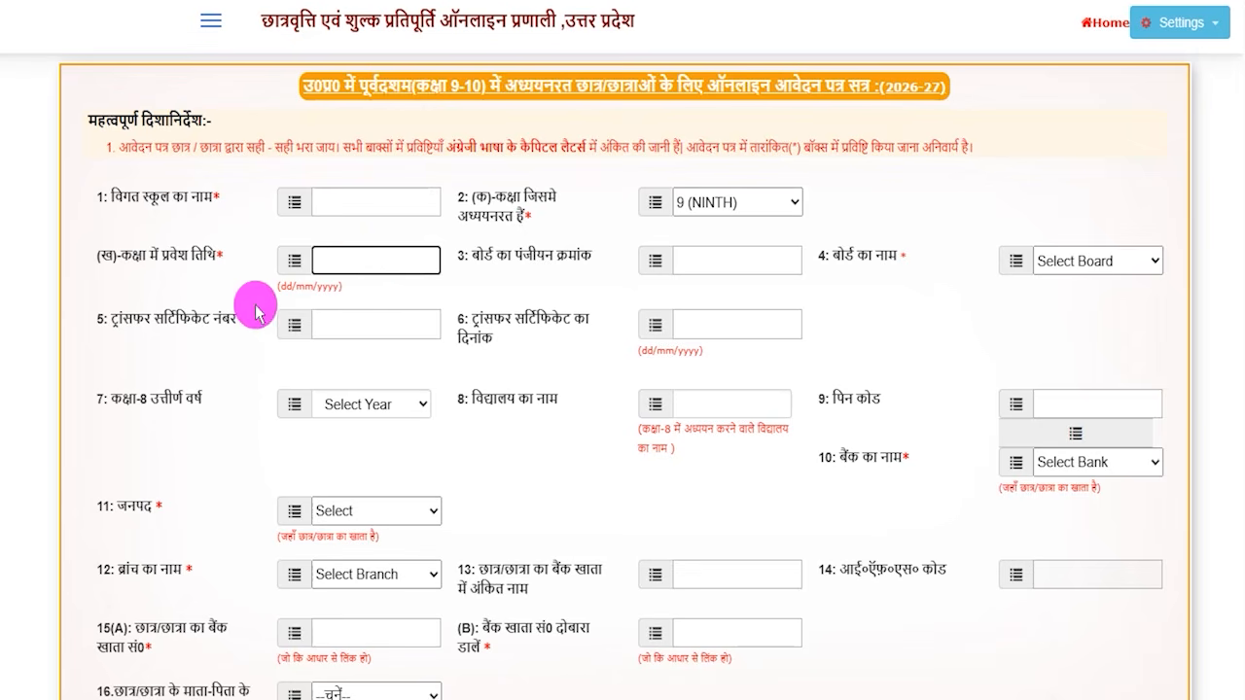
Review the बोर्ड का पंजीयन क्रमांक field and set बोर्ड का नाम to UP BOARD.
left_click(742, 275)
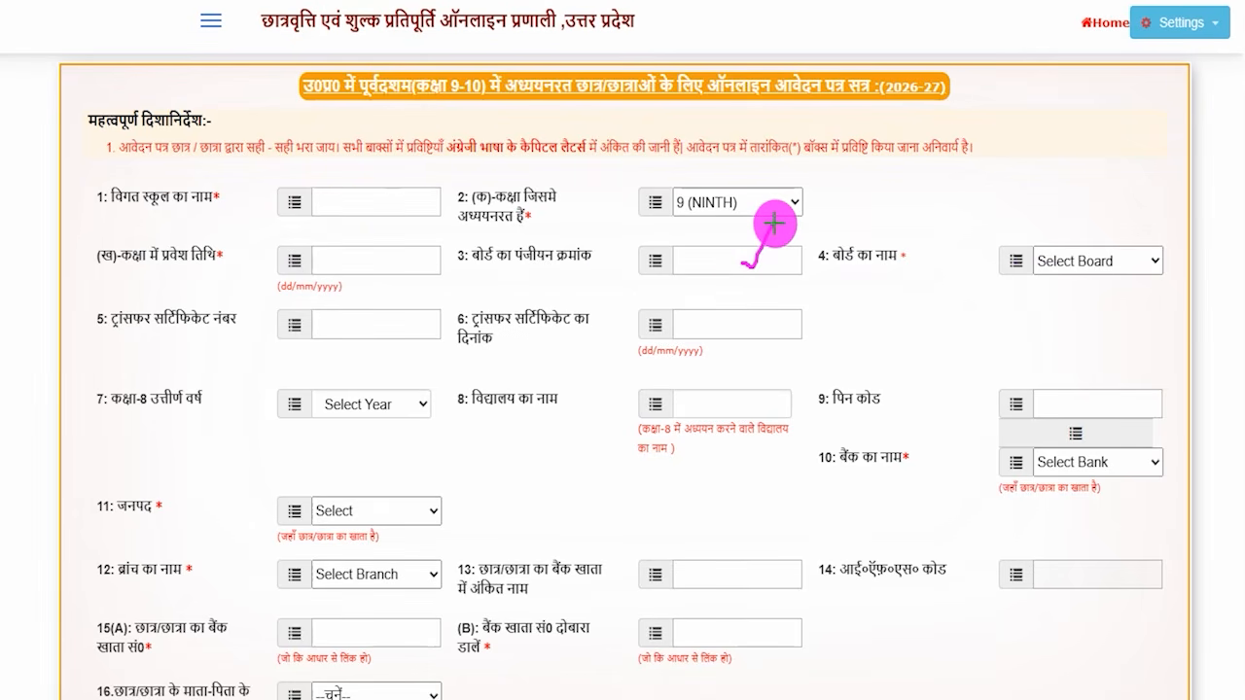
left_click_drag(685, 264, 720, 264)
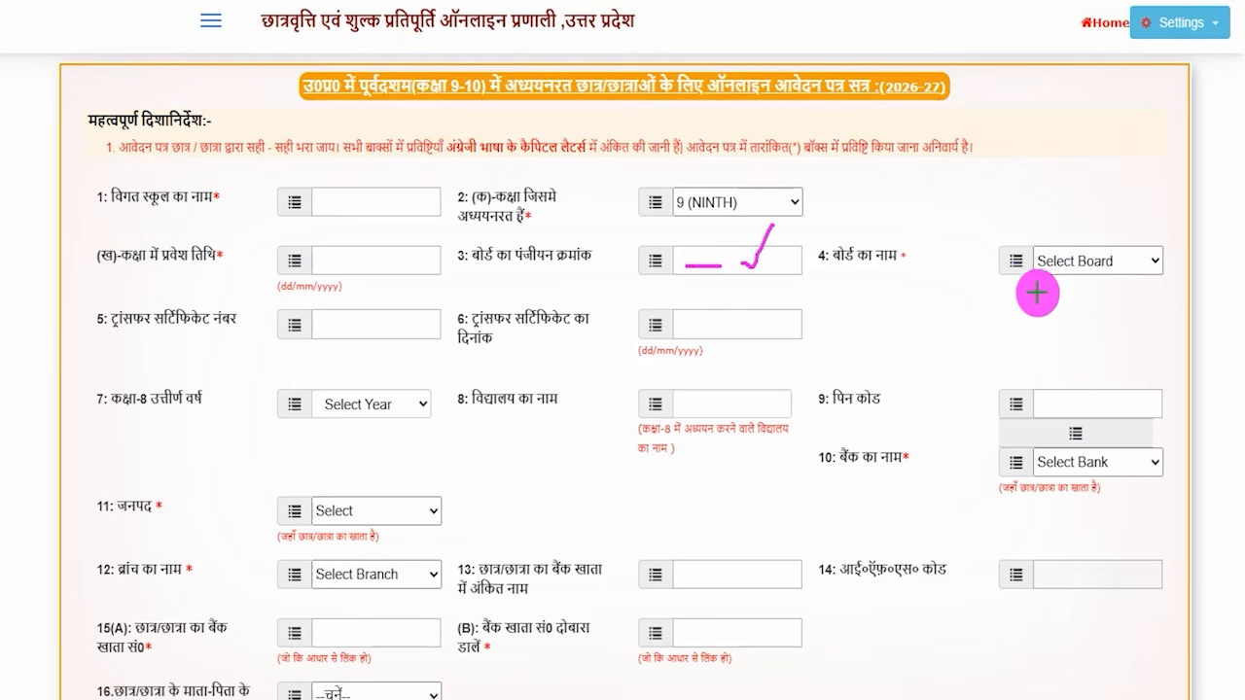
left_click_drag(894, 237, 920, 274)
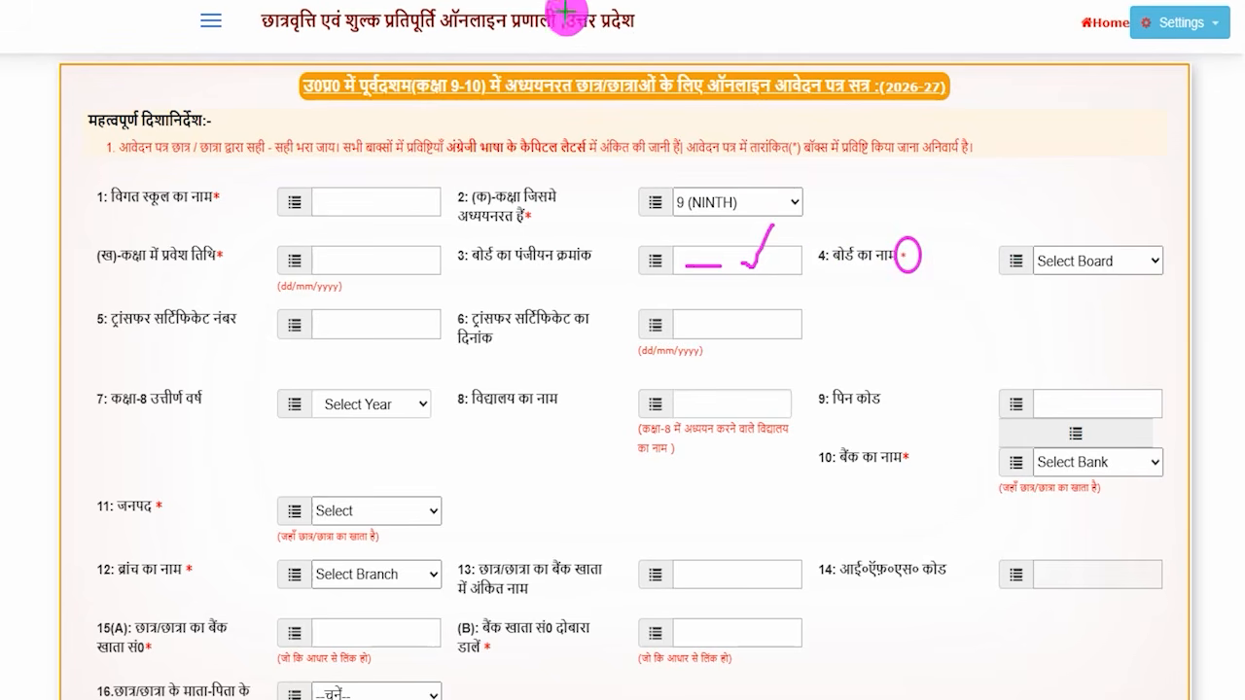
left_click_drag(593, 259, 614, 236)
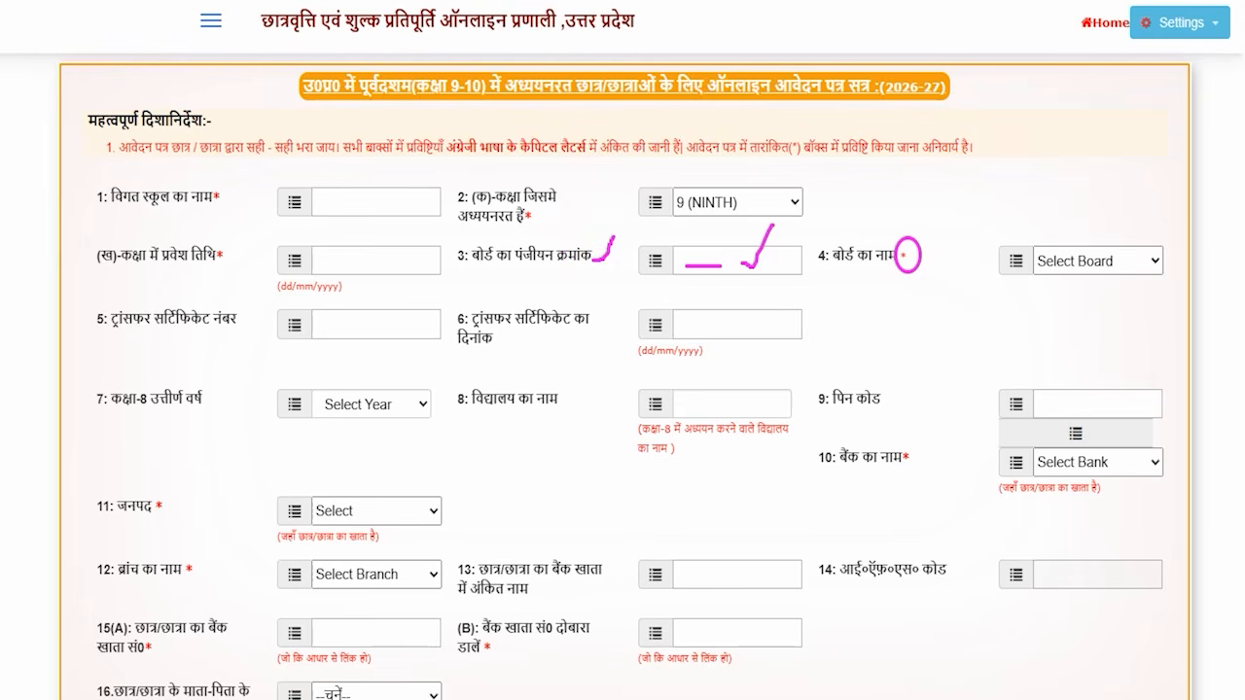
key("Escape")
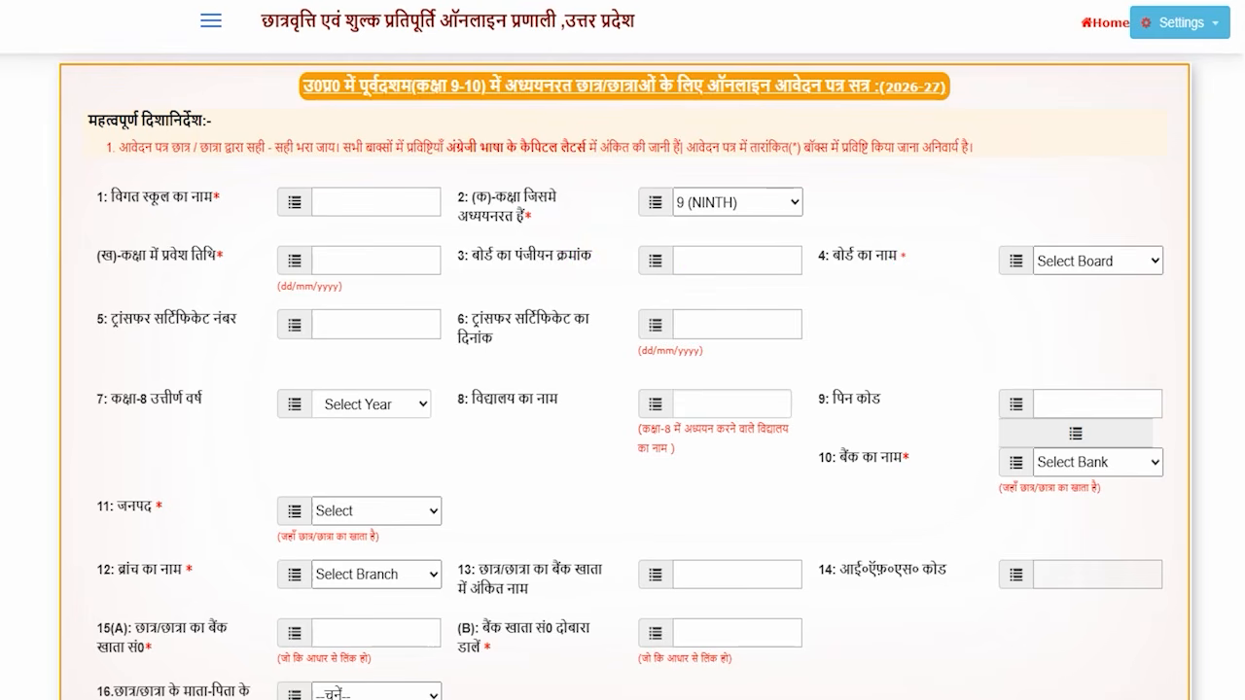
left_click(1078, 261)
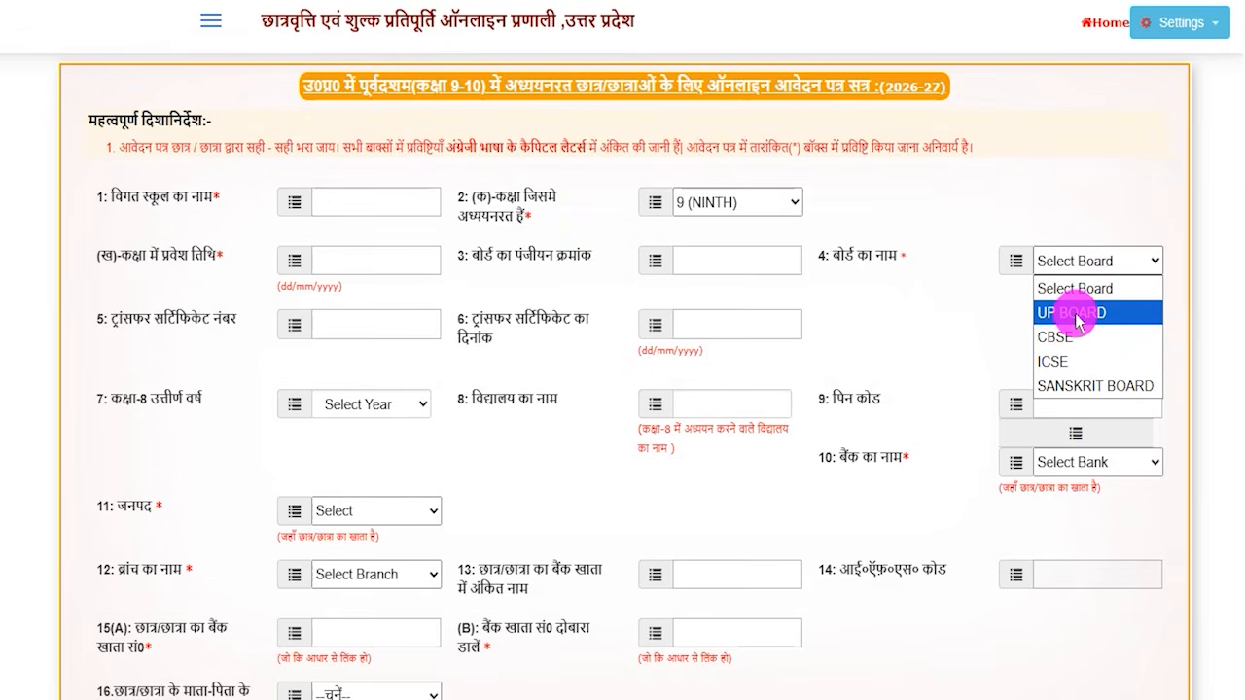
left_click(1077, 313)
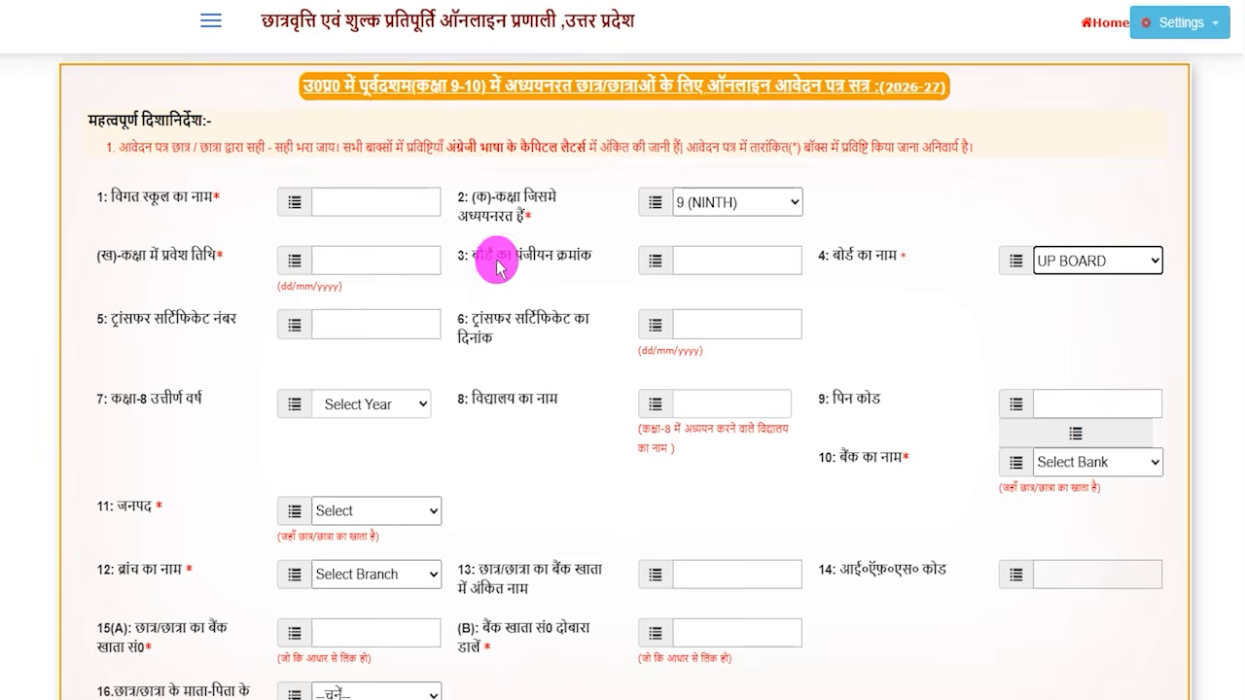
Examine the transfer certificate number field and the transfer certificate date field.
left_click_drag(123, 323, 371, 327)
left_click(371, 326)
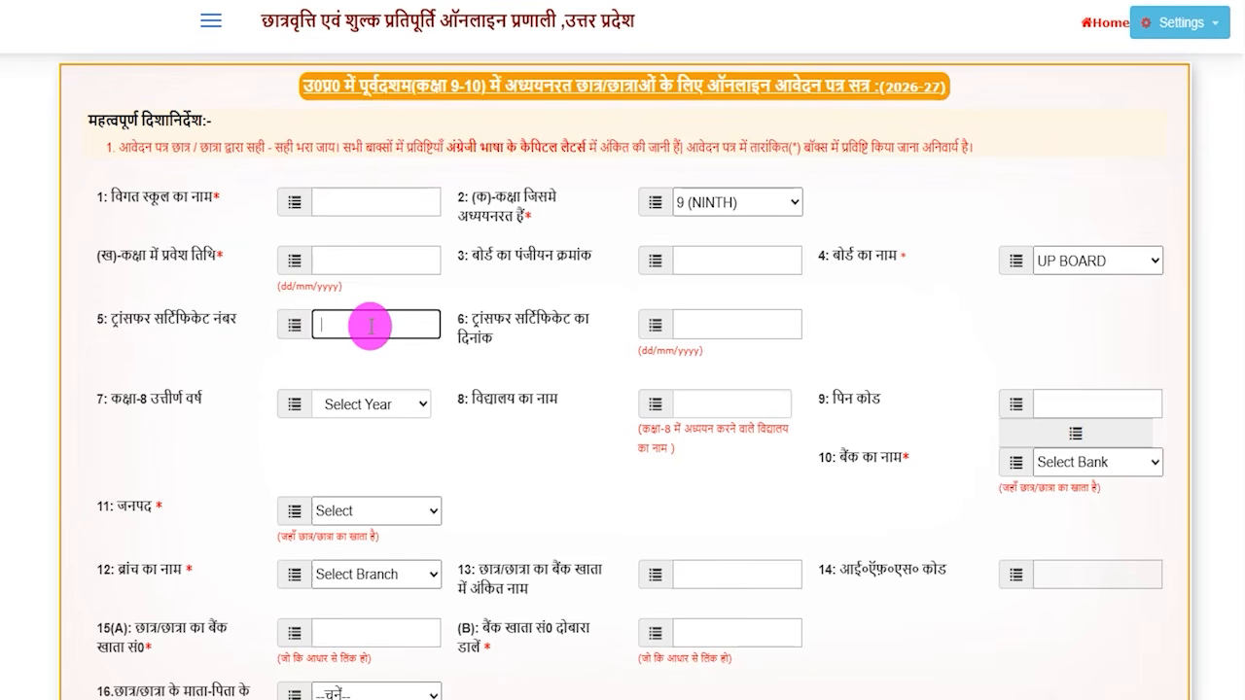
left_click_drag(484, 323, 551, 323)
left_click(475, 349)
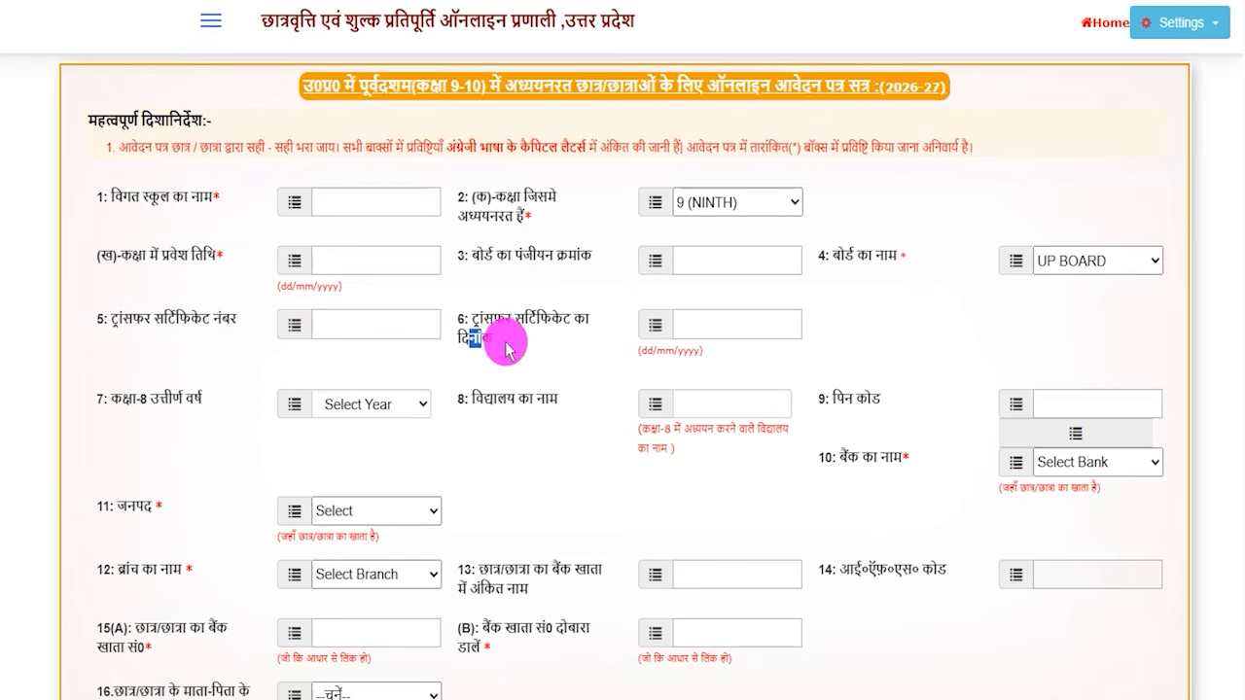
left_click(703, 326)
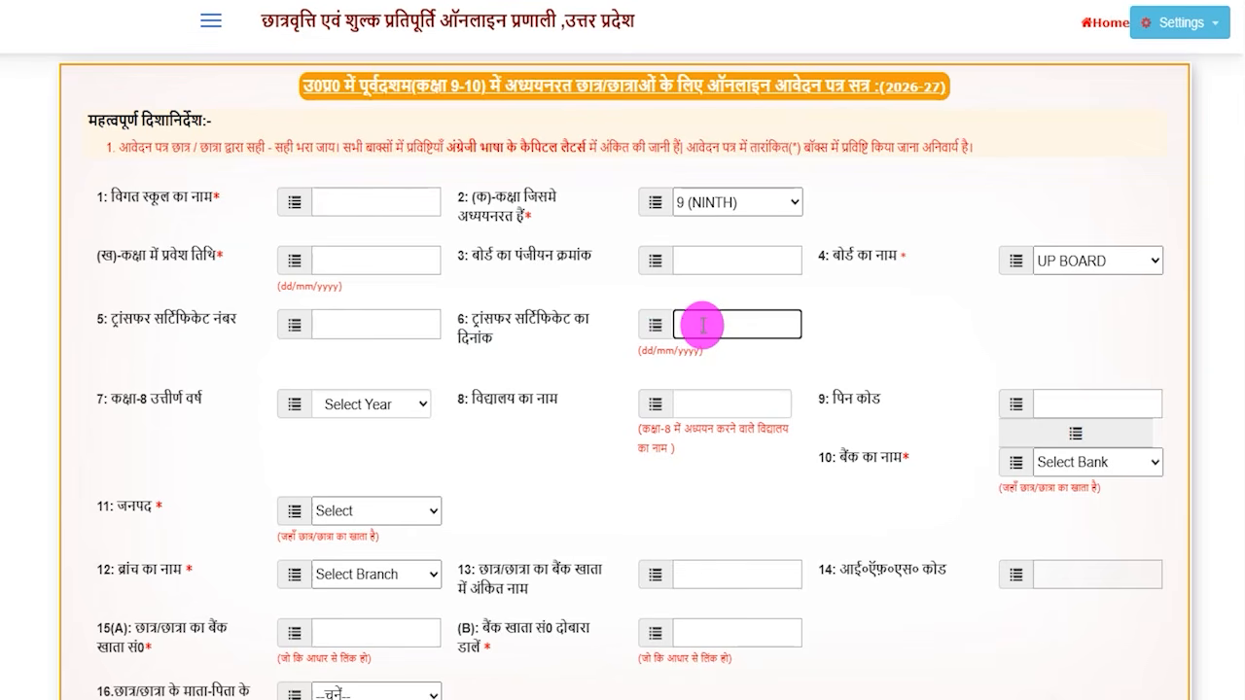
Examine the कक्षा-8 उत्तीर्ण वर्ष year options, the विद्यालय का नाम field and the पिन कोड field.
left_click_drag(111, 398, 185, 399)
left_click(386, 406)
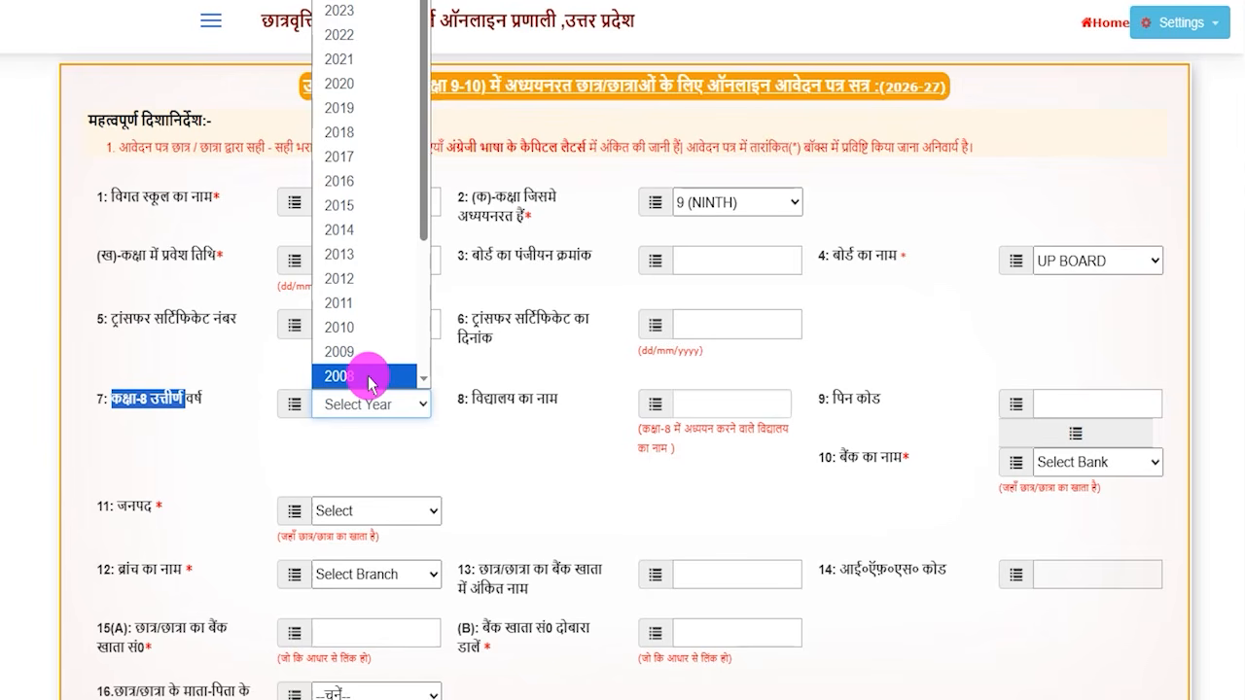
left_click_drag(485, 401, 532, 399)
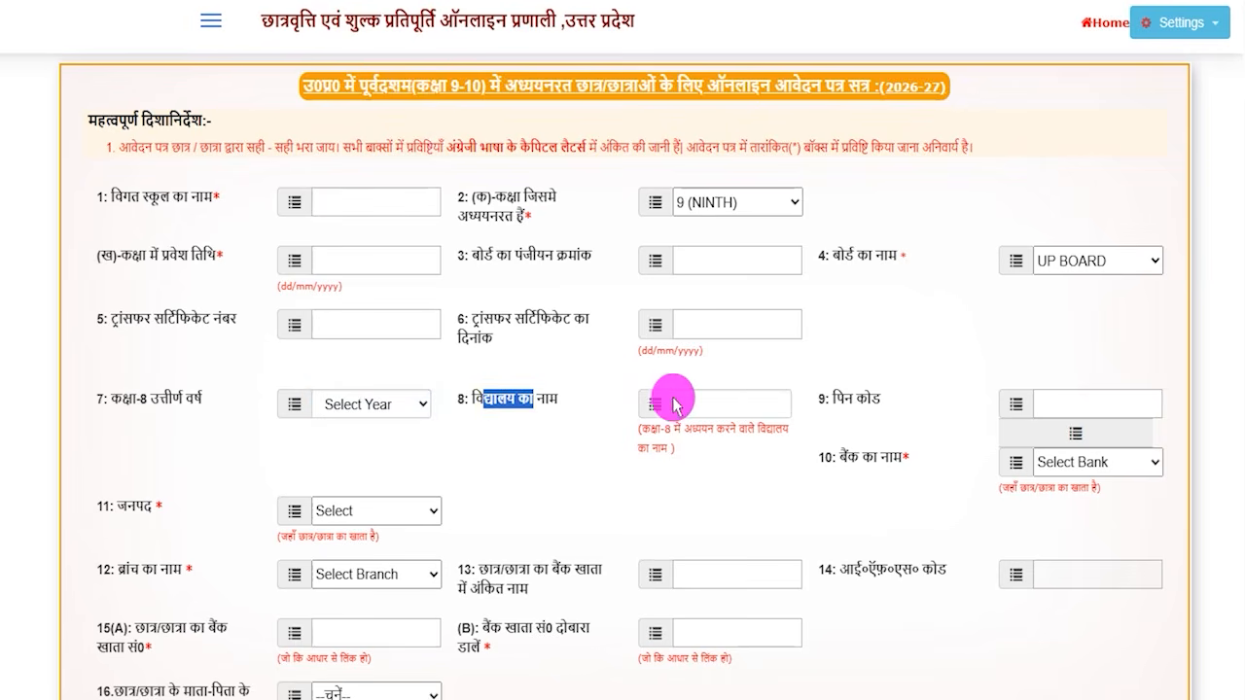
left_click(717, 398)
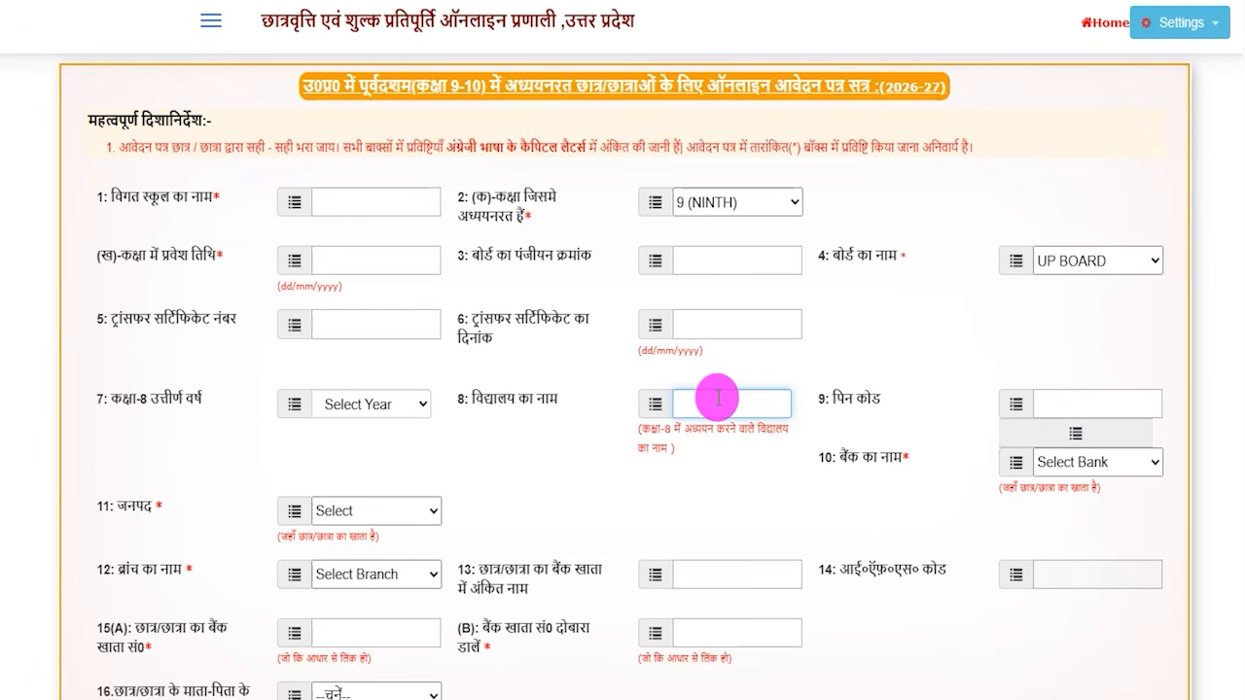
left_click(1073, 402)
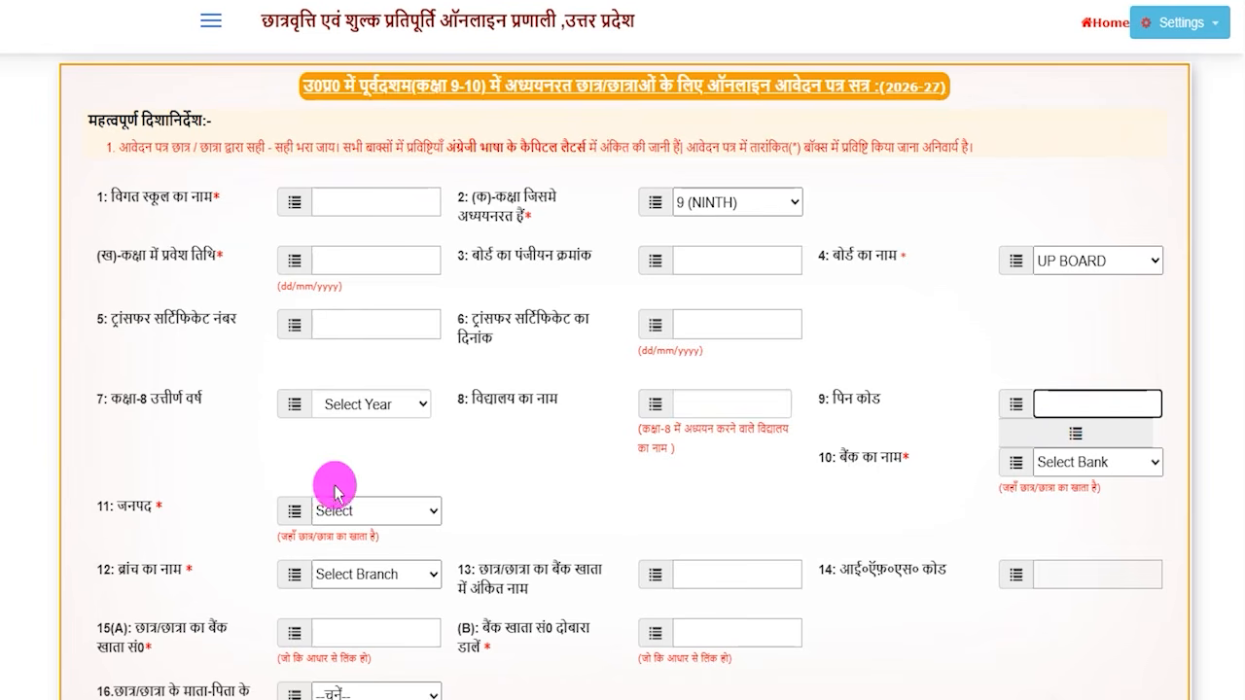
Set the student's bank to UNION BANK OF INDIA and the bank account's जनपद to Saharanpur.
left_click(1066, 462)
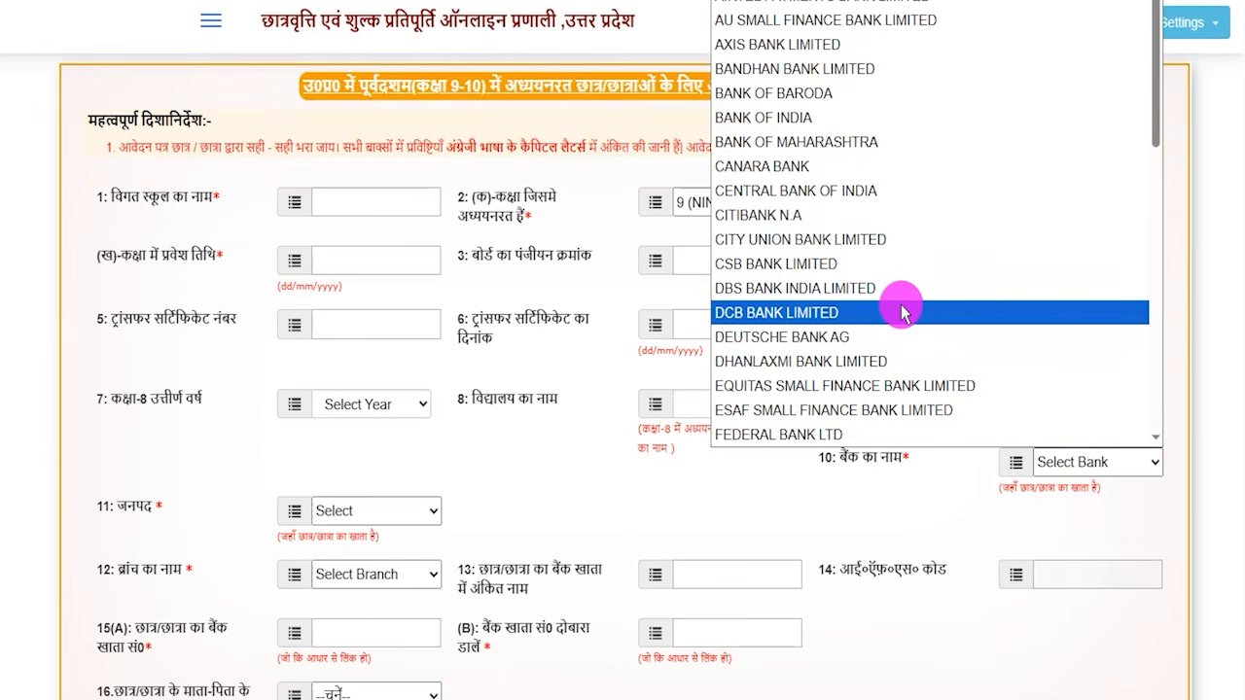
scroll(902, 311, "down", 12)
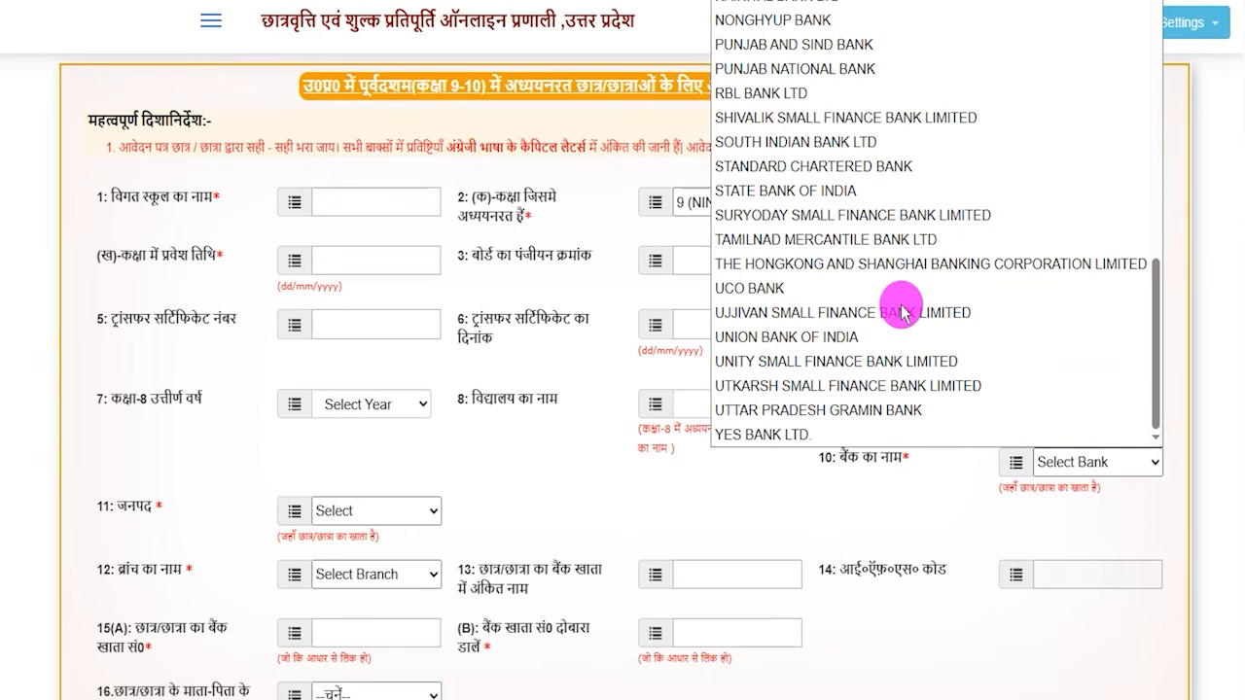
left_click(787, 337)
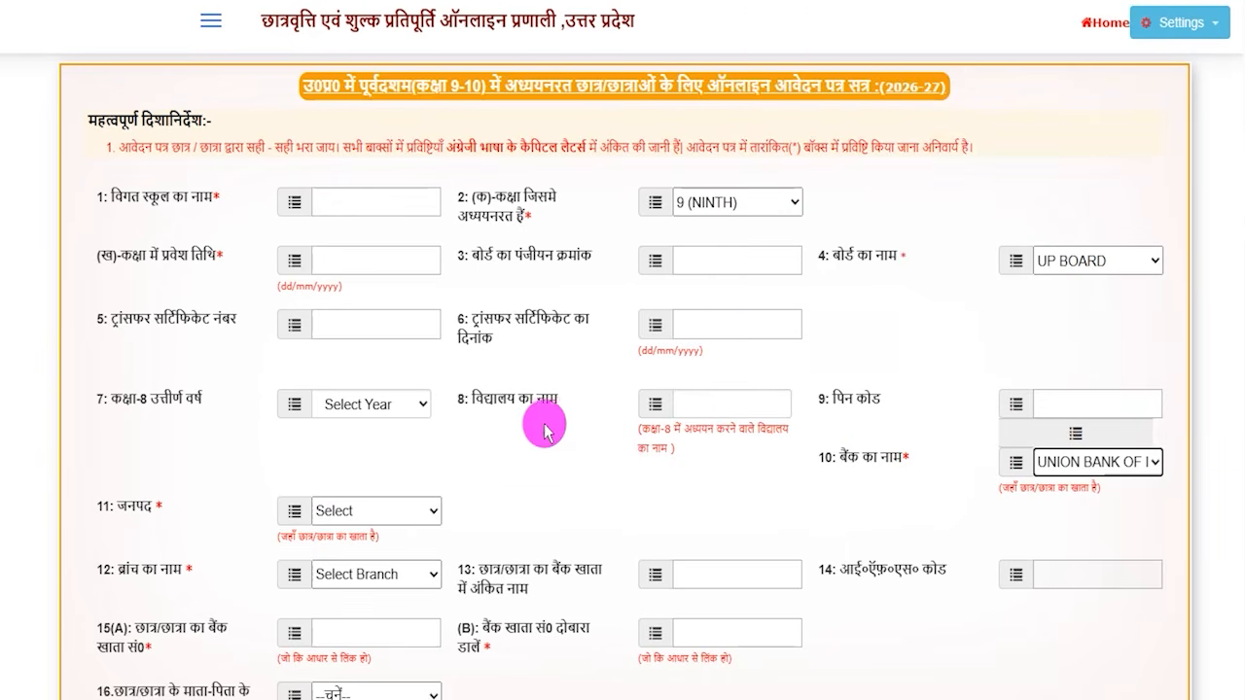
double_click(134, 507)
left_click(352, 510)
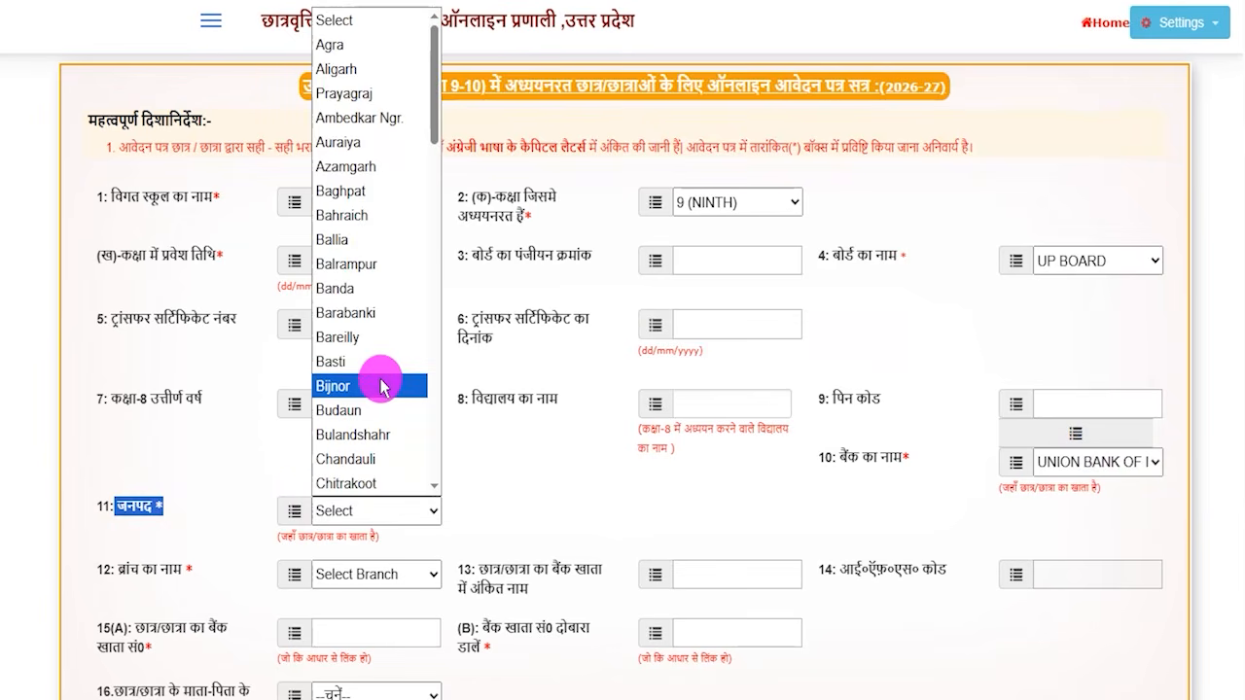
key("s")
key("Return")
Check the bank selection and set ब्रांच का नाम to MADHOPUR.
left_click(390, 572)
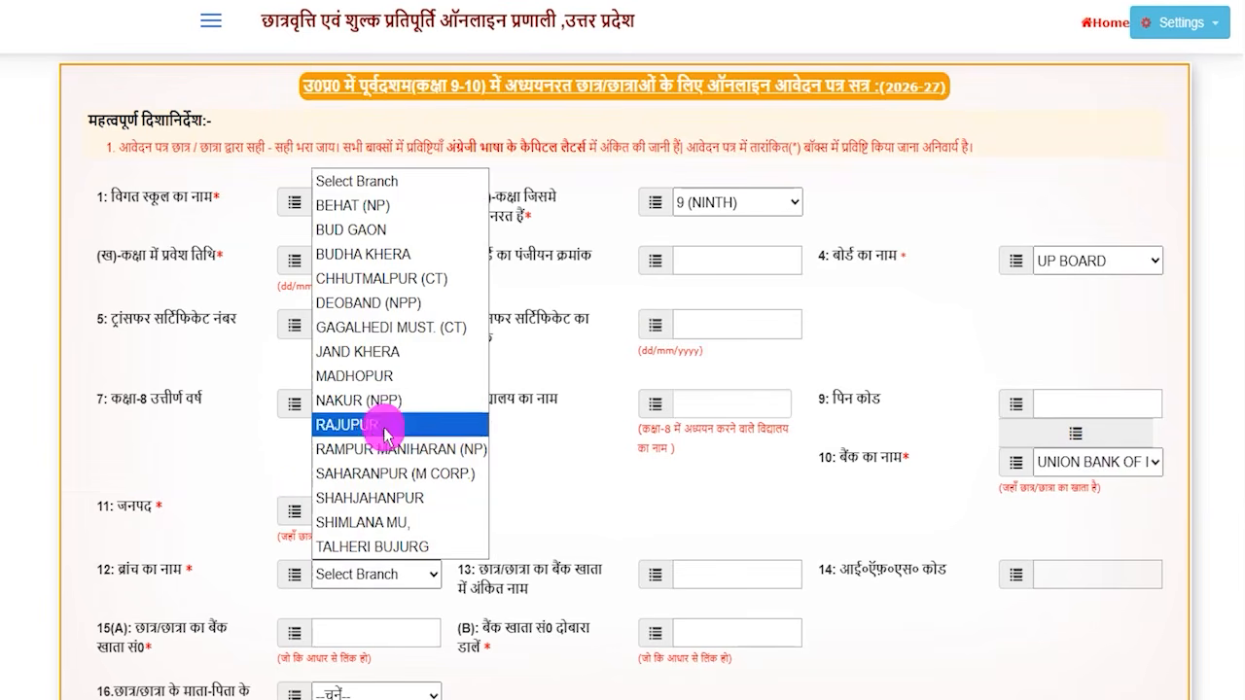
left_click(1077, 468)
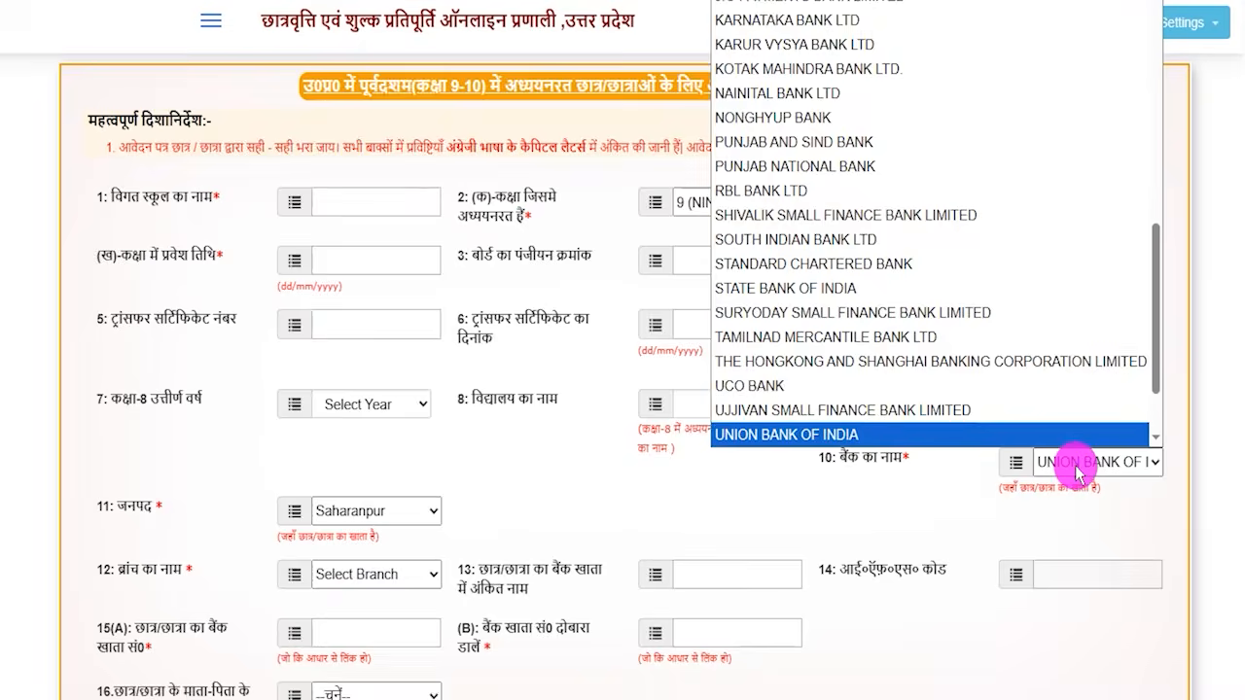
left_click(345, 574)
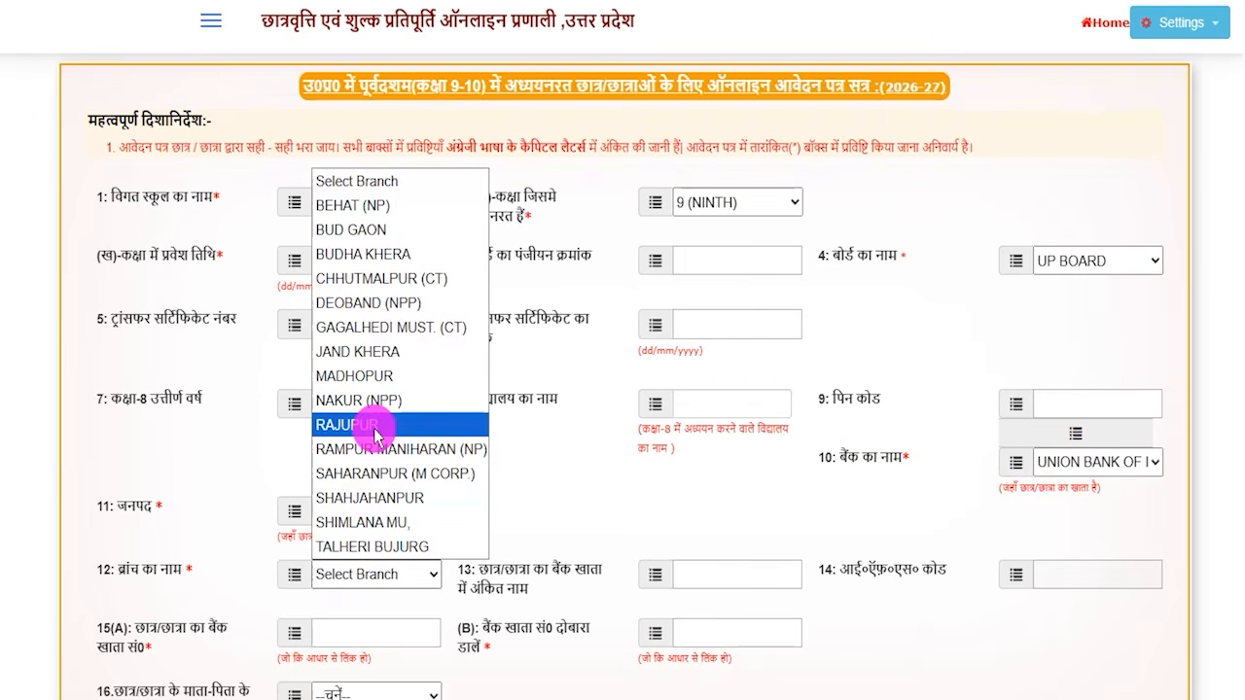
left_click(370, 375)
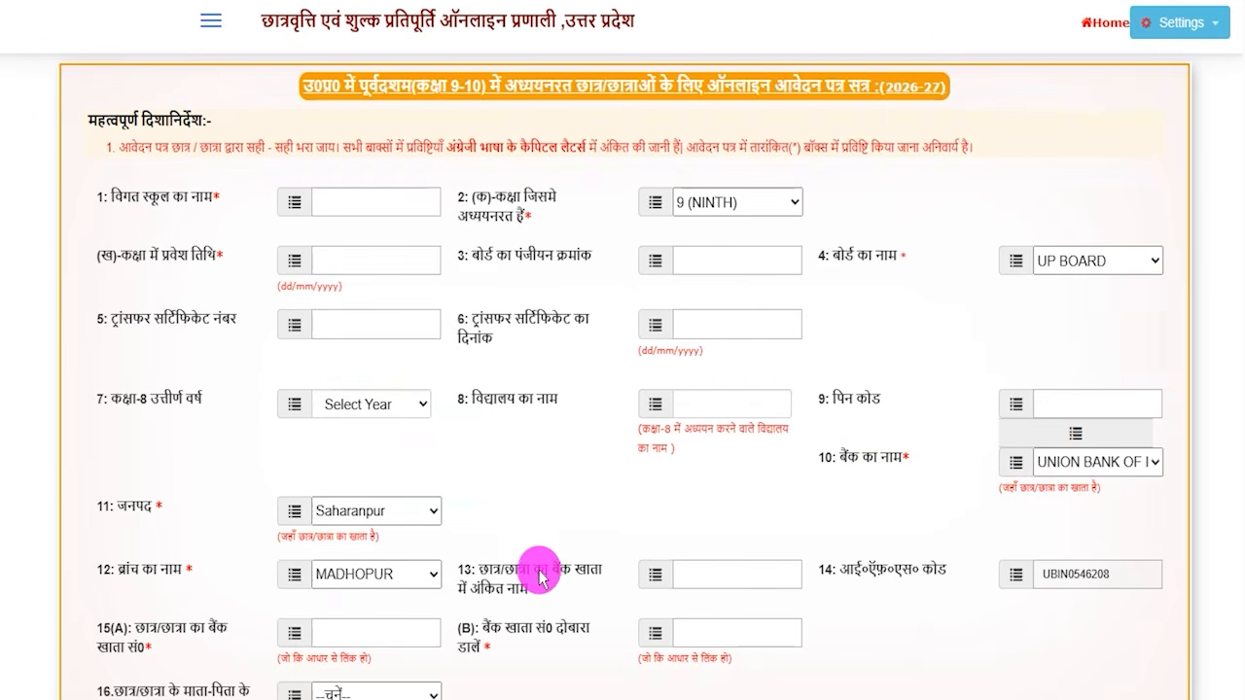
Examine the account holder name, IFSC code and both bank account number fields, rechecking the chosen bank and branch.
left_click(715, 569)
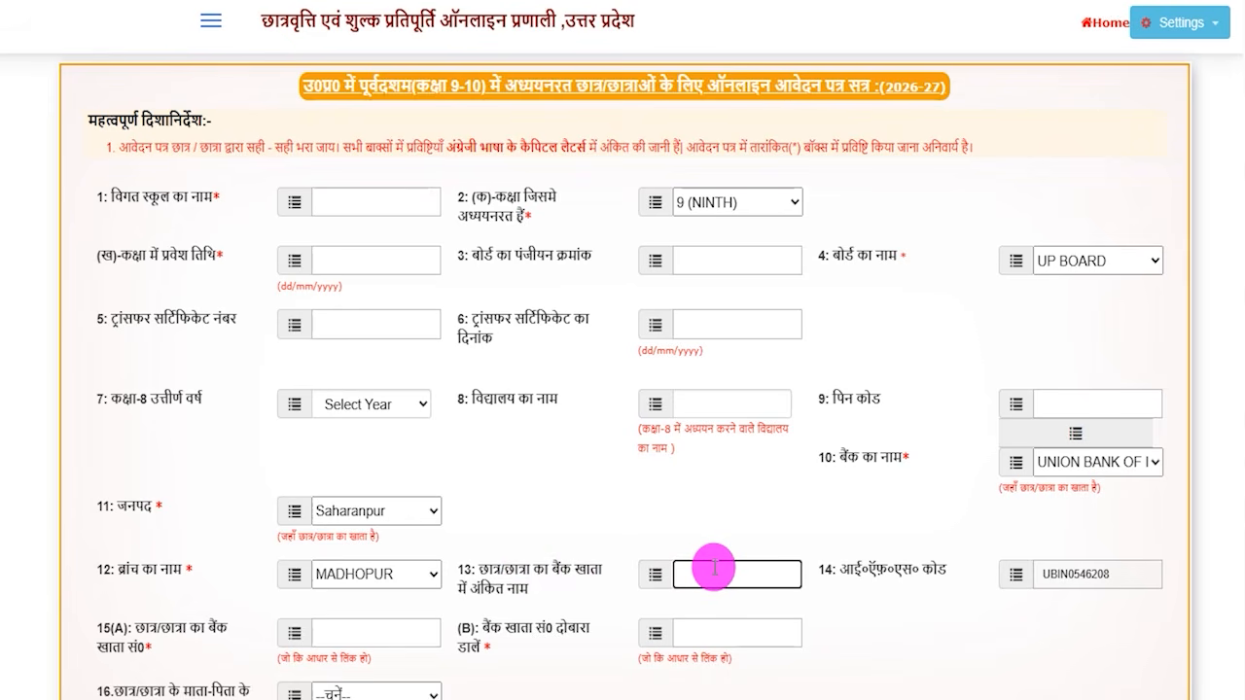
left_click(1061, 469)
left_click(1065, 474)
left_click(388, 582)
left_click(389, 578)
left_click(1218, 502)
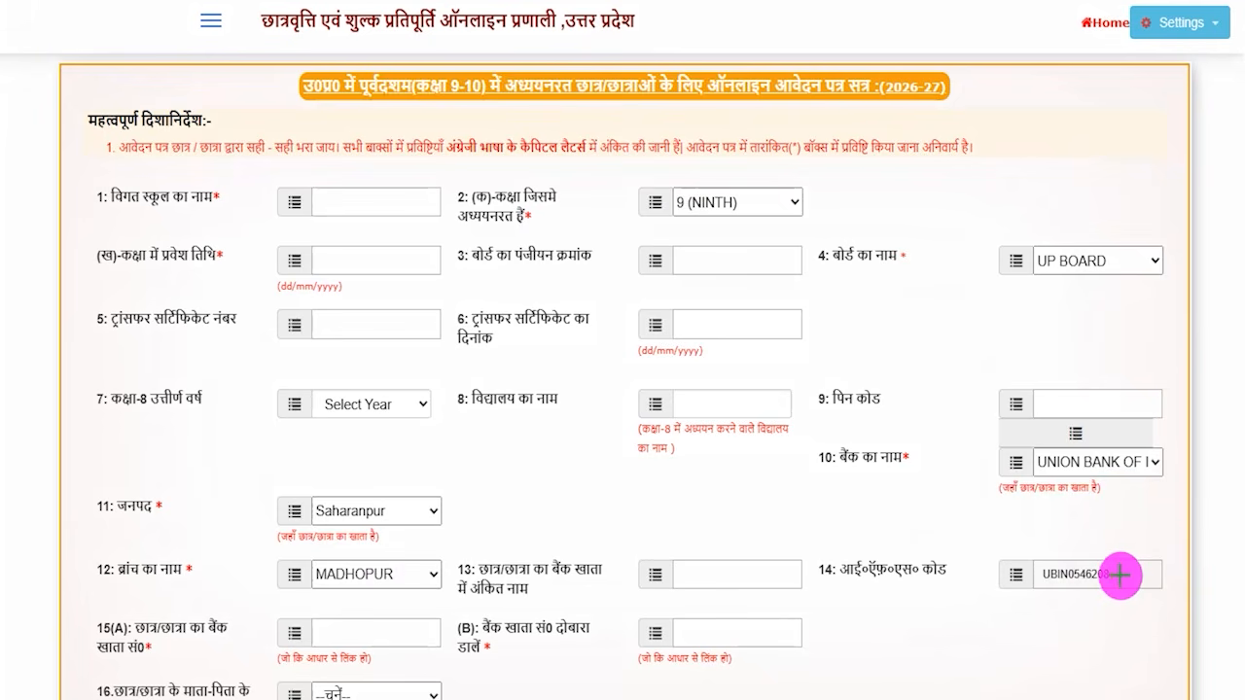
left_click_drag(1120, 575, 1163, 517)
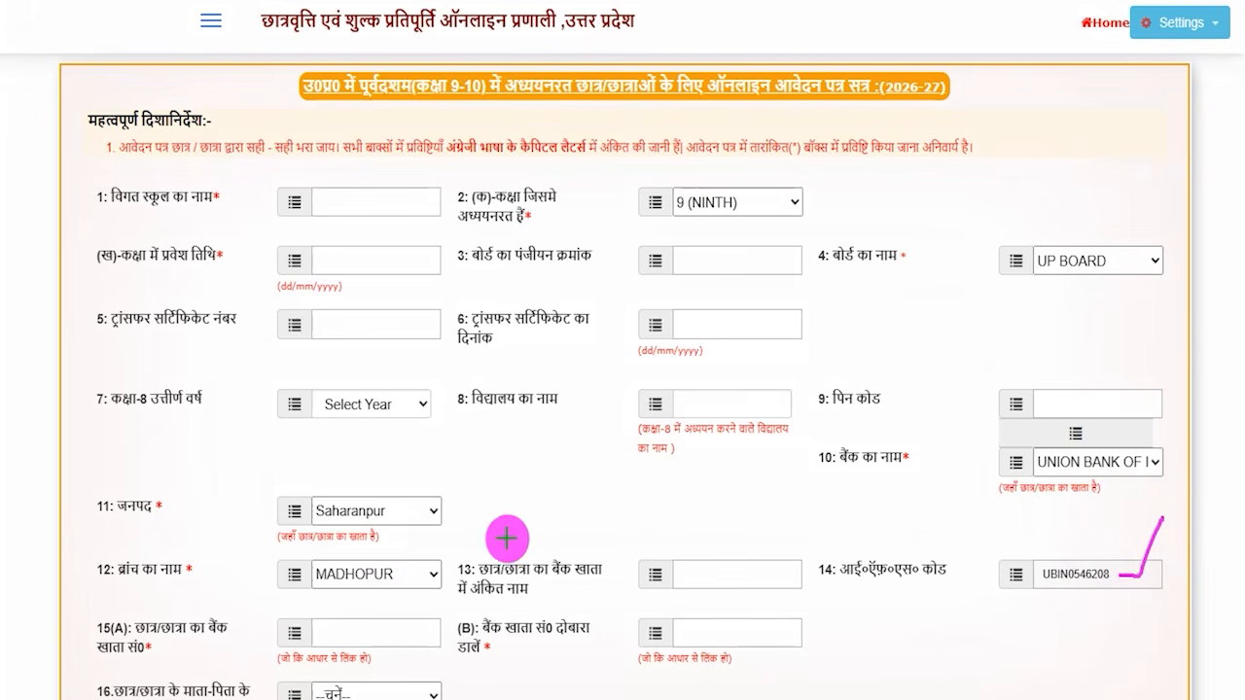
left_click_drag(365, 633, 397, 603)
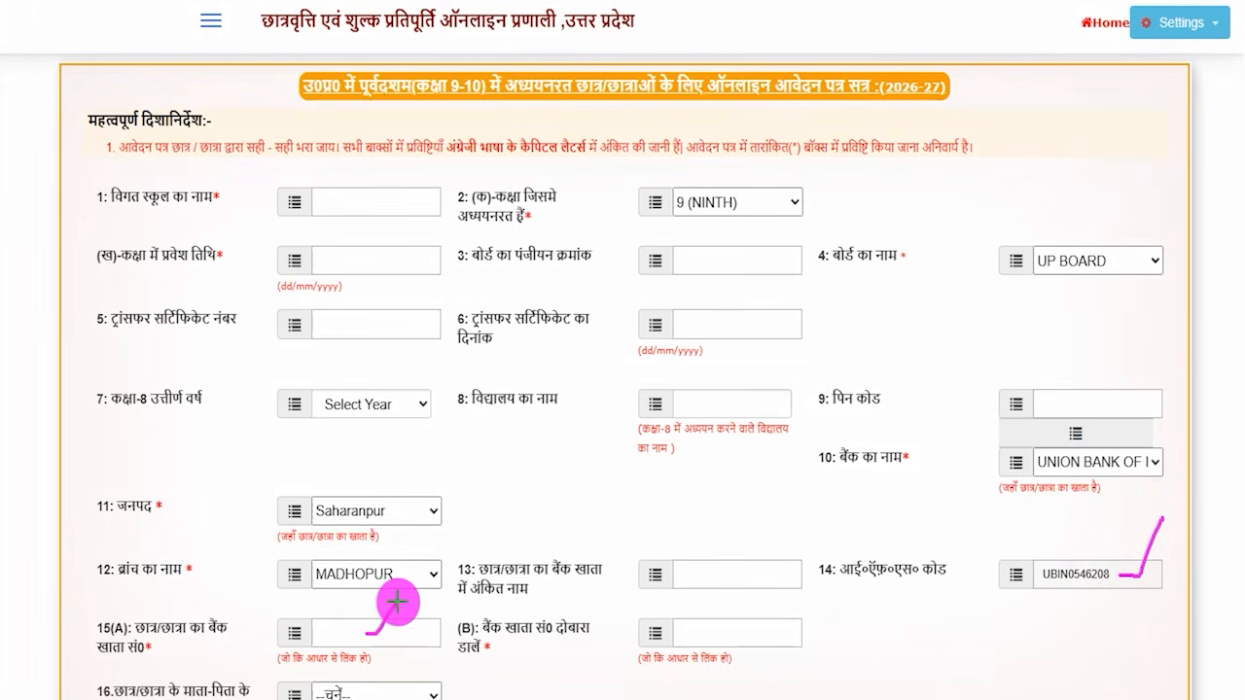
left_click_drag(733, 631, 784, 574)
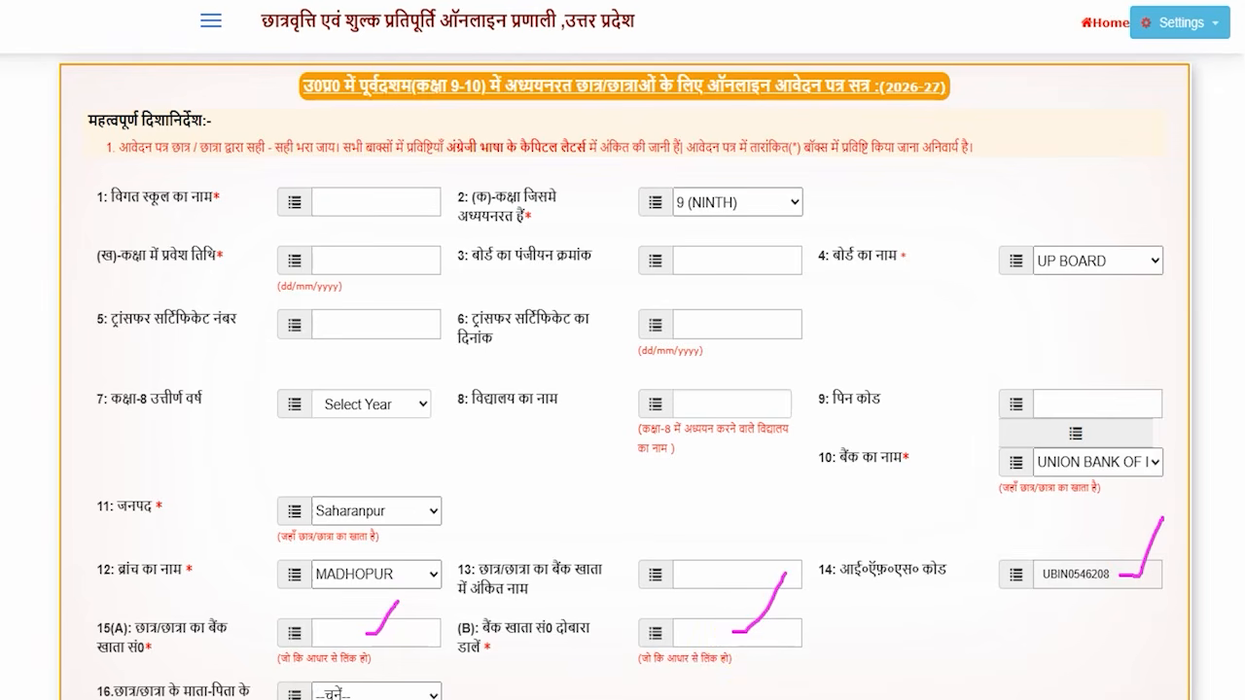
key("Escape")
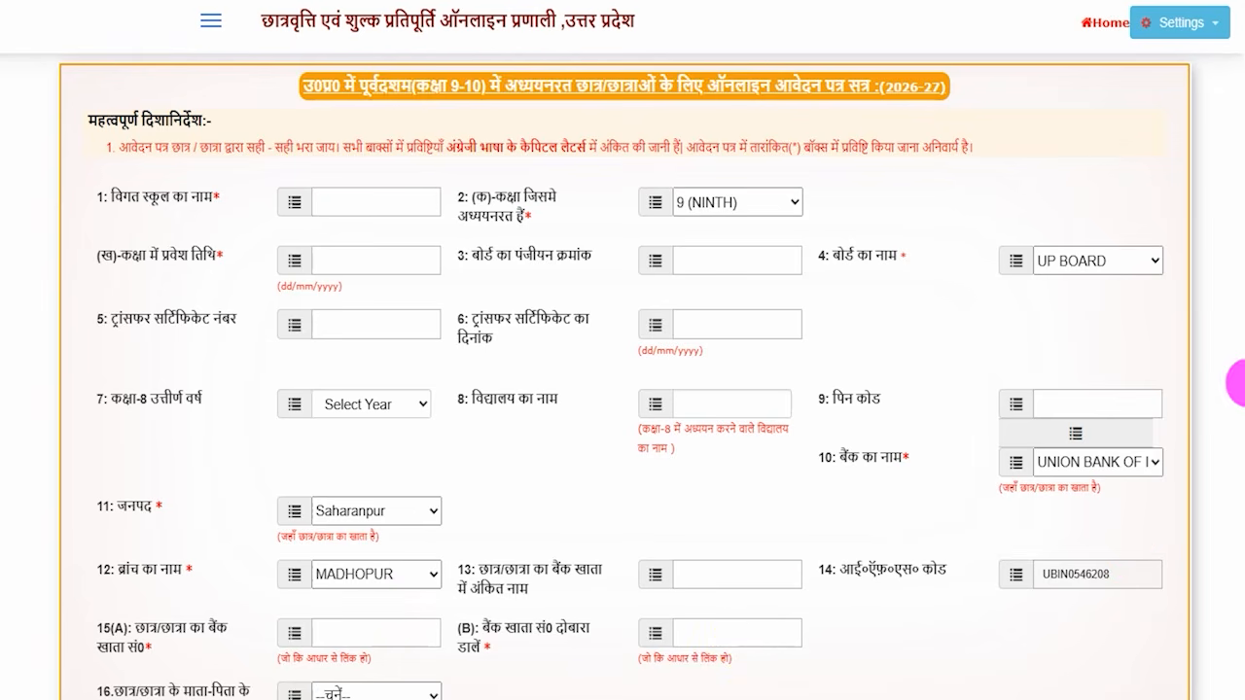
Set field 16, about the student's parents, to माता-पिता दोनों जीवित हैं.
scroll(1239, 384, "down", 2)
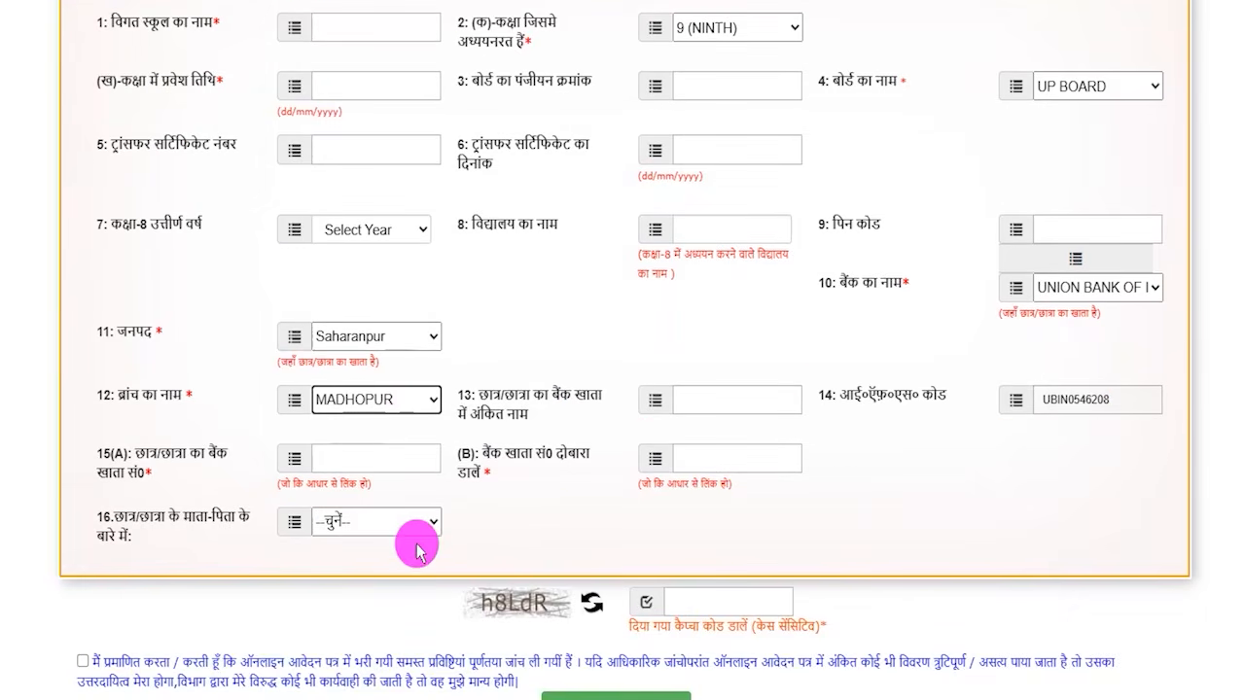
left_click(334, 523)
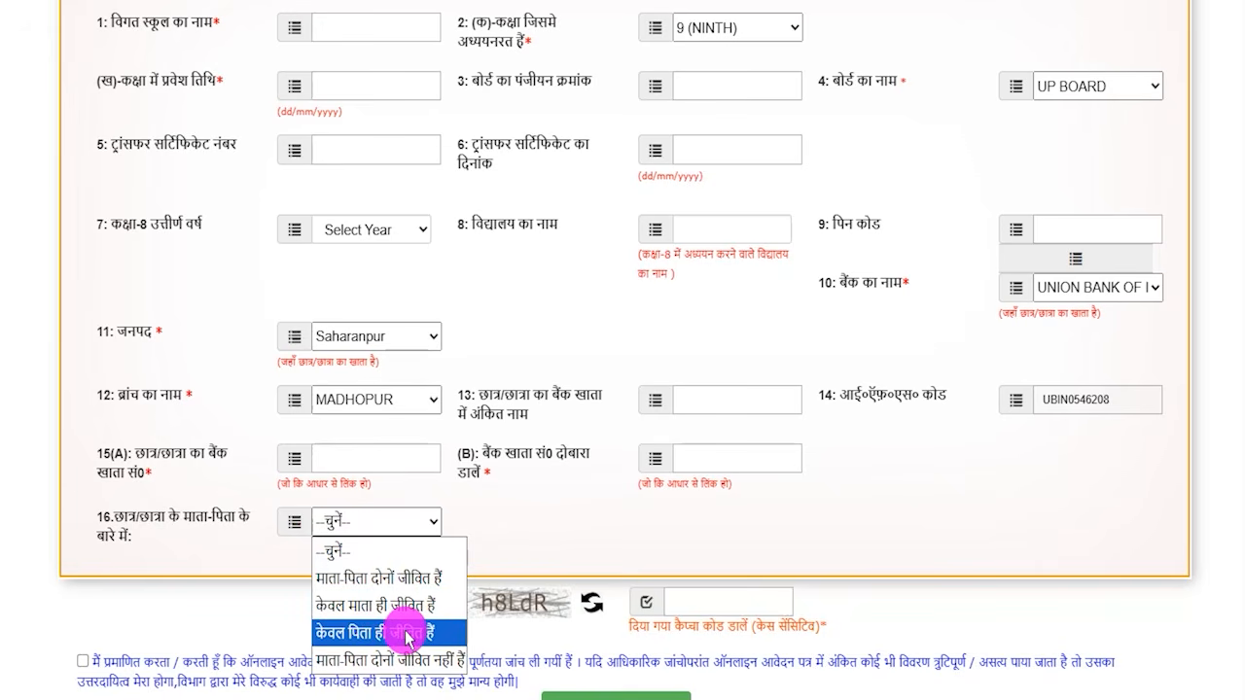
left_click(416, 578)
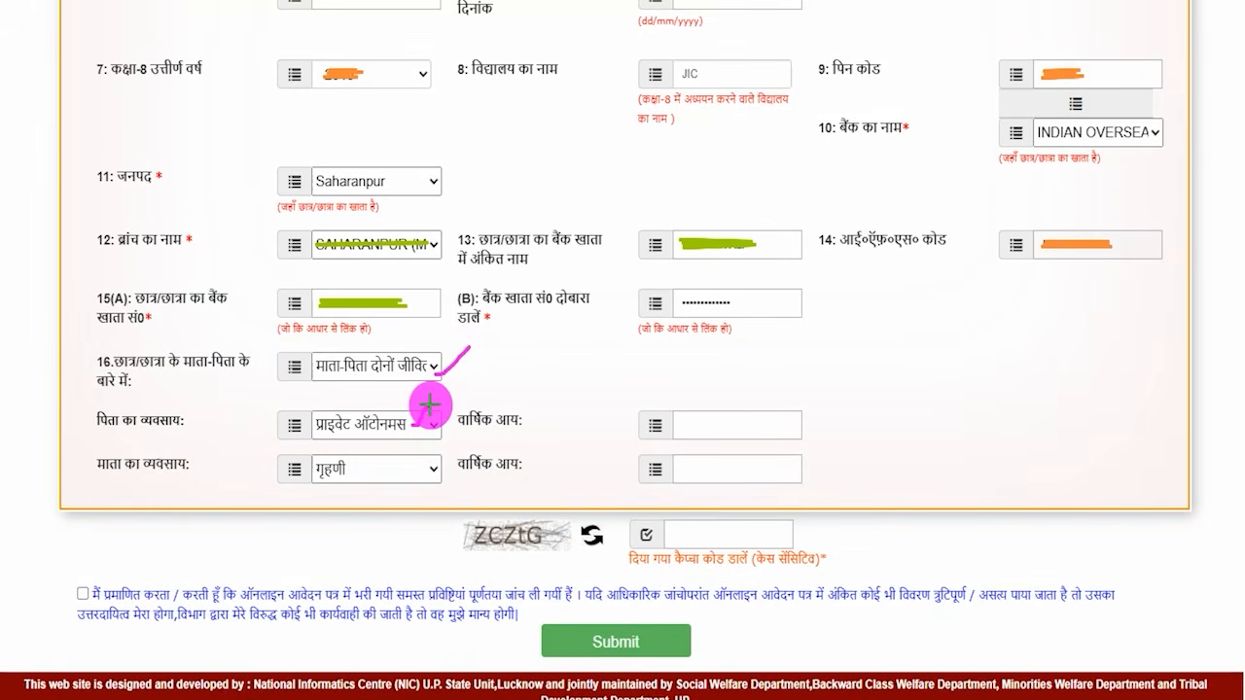
Check the mother's occupation, both वार्षिक आय fields and the captcha, and submit the application form.
left_click_drag(389, 473, 411, 444)
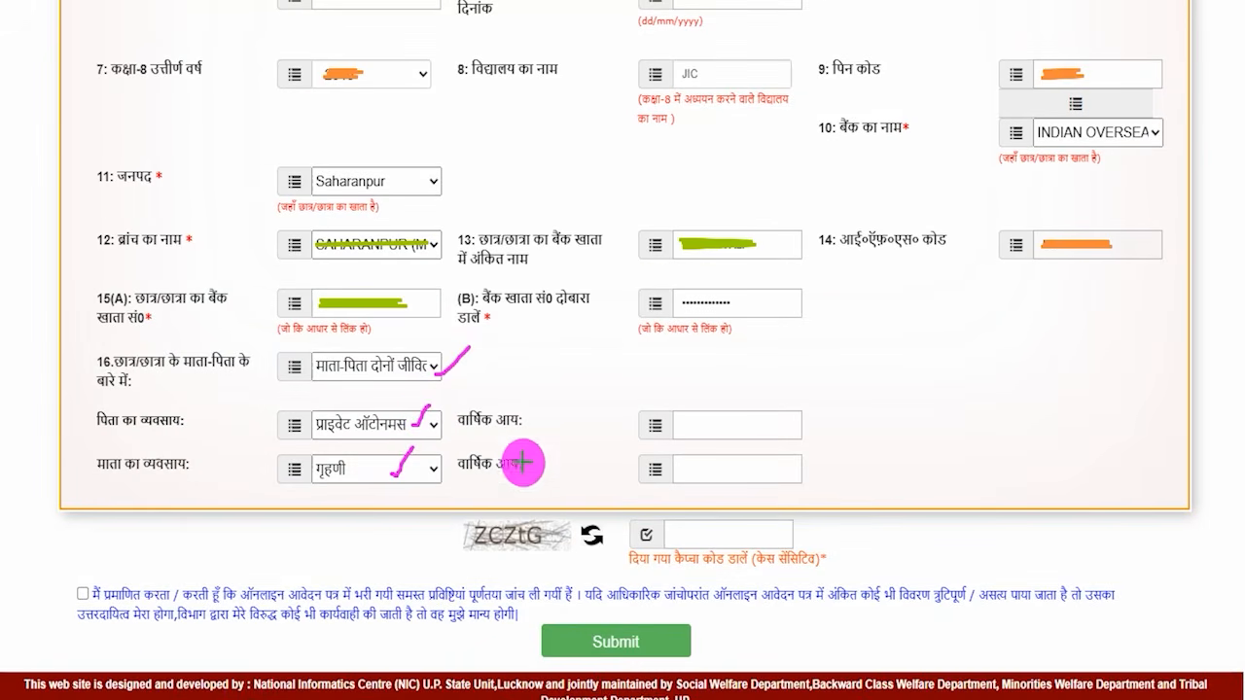
left_click_drag(709, 421, 747, 380)
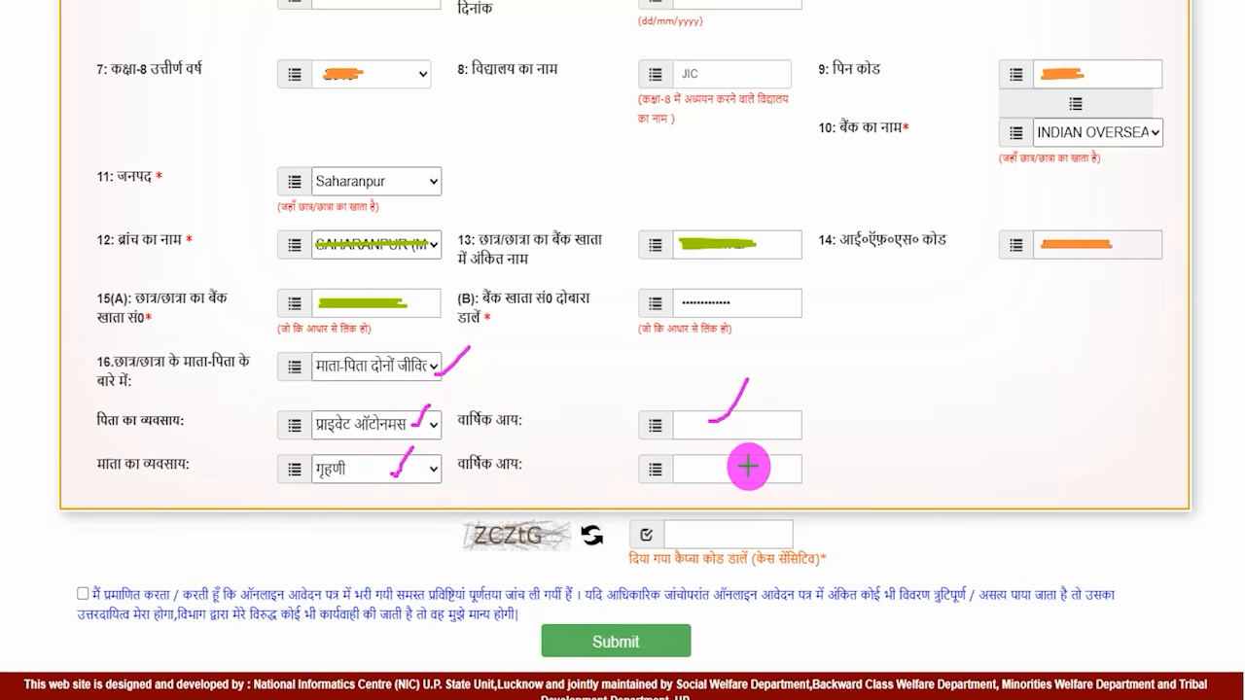
left_click_drag(746, 466, 783, 415)
left_click_drag(487, 551, 541, 552)
left_click_drag(712, 533, 784, 416)
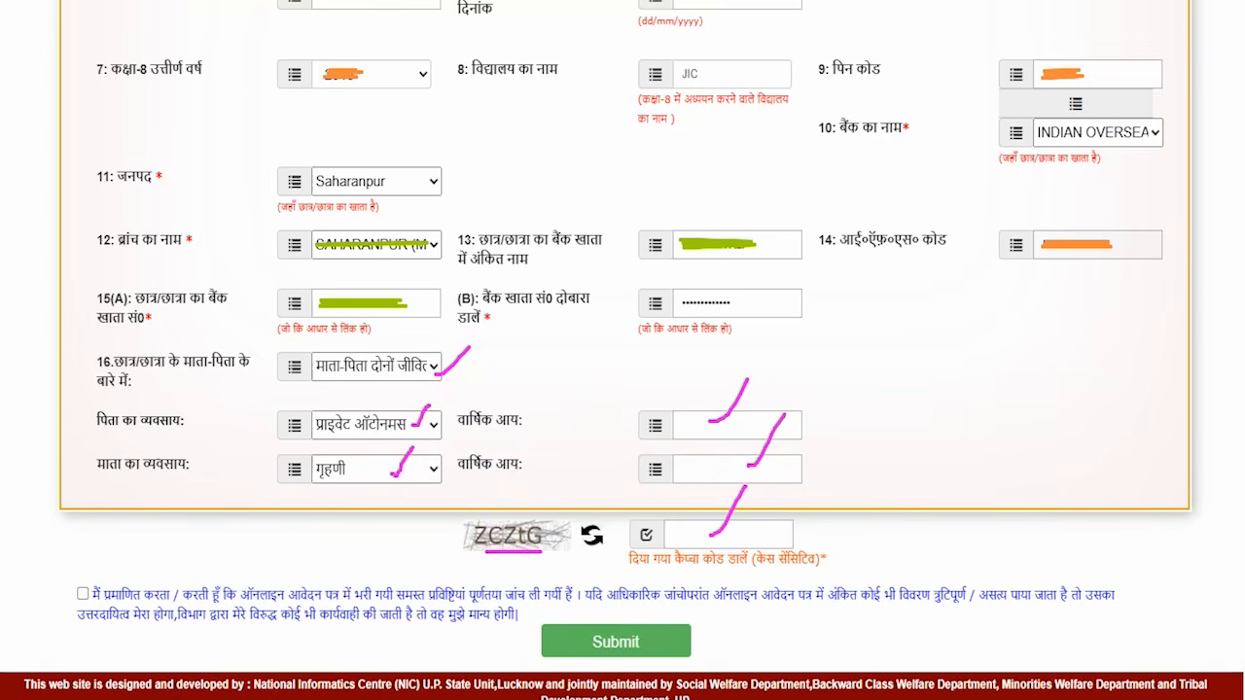
left_click_drag(889, 628, 692, 639)
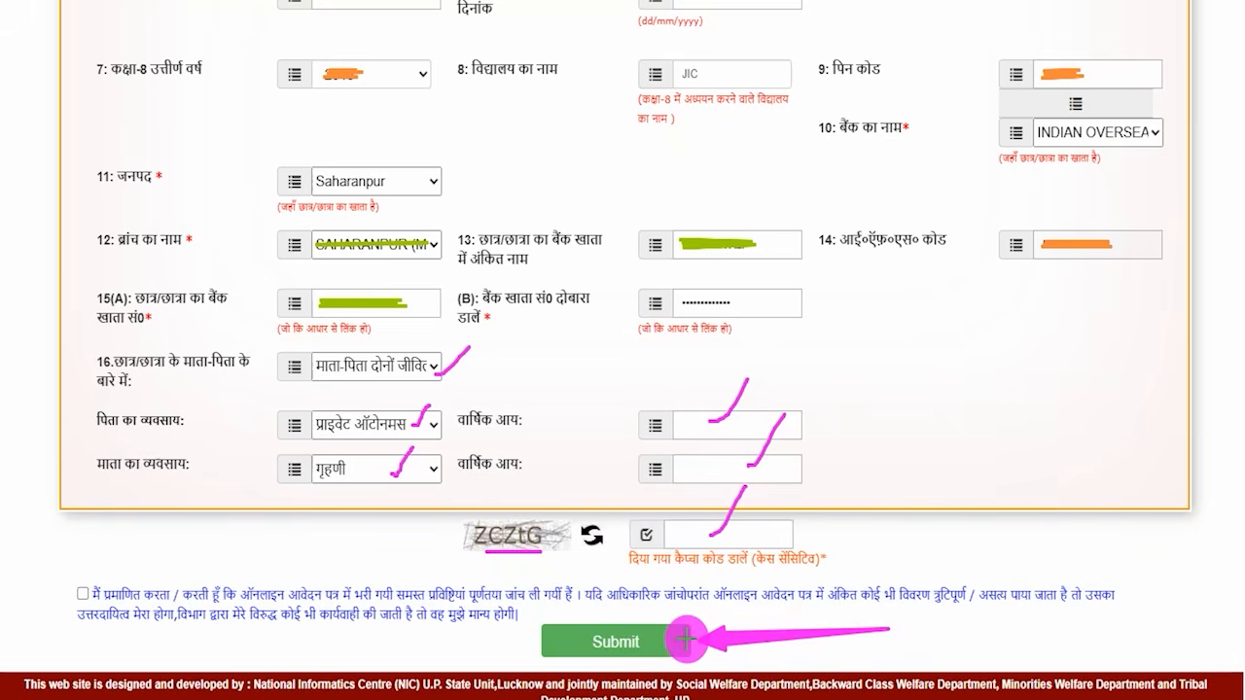
left_click(683, 641)
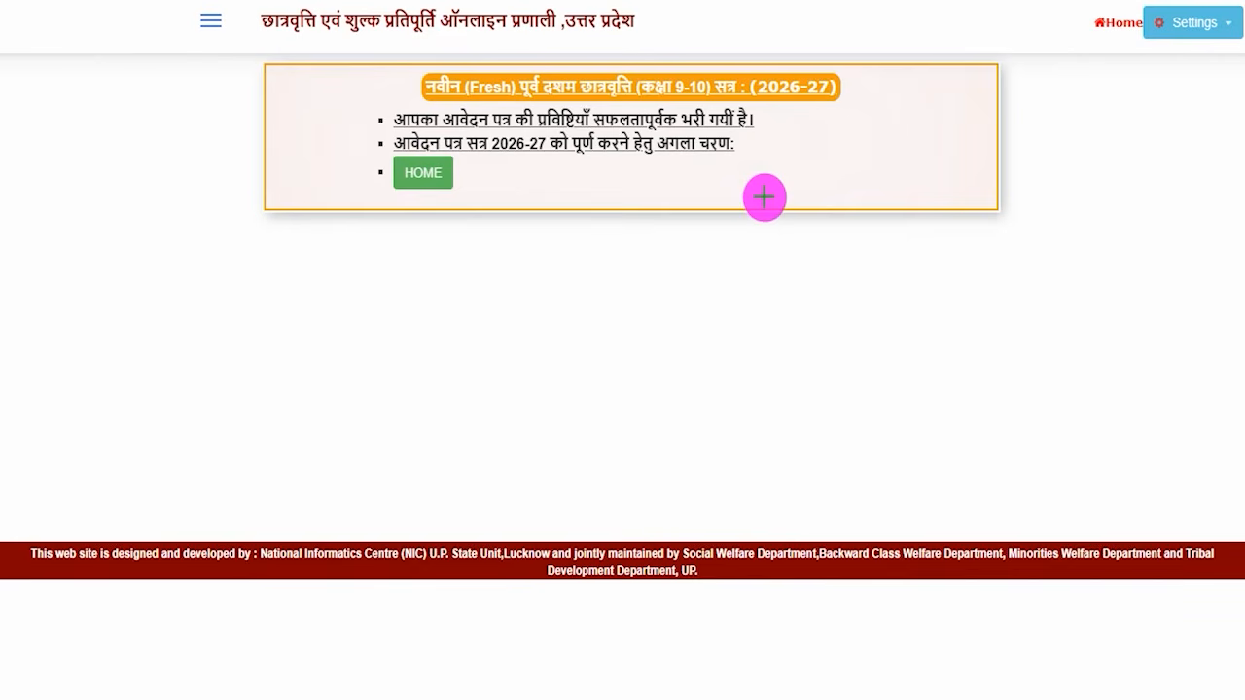
Return to the student's home page, check the छात्रवृति हेतु आवेदन पत्र भरे status and open आवेदन पत्र को संशोधित करें.
left_click_drag(758, 121, 798, 99)
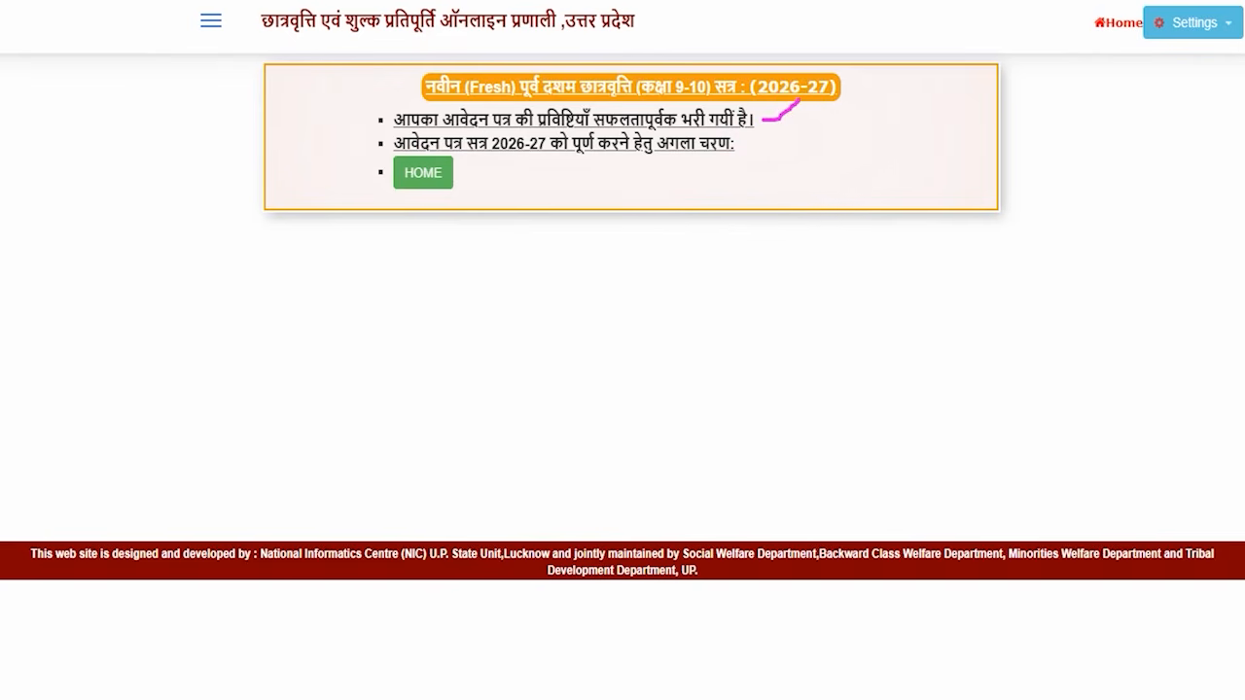
left_click_drag(582, 178, 469, 177)
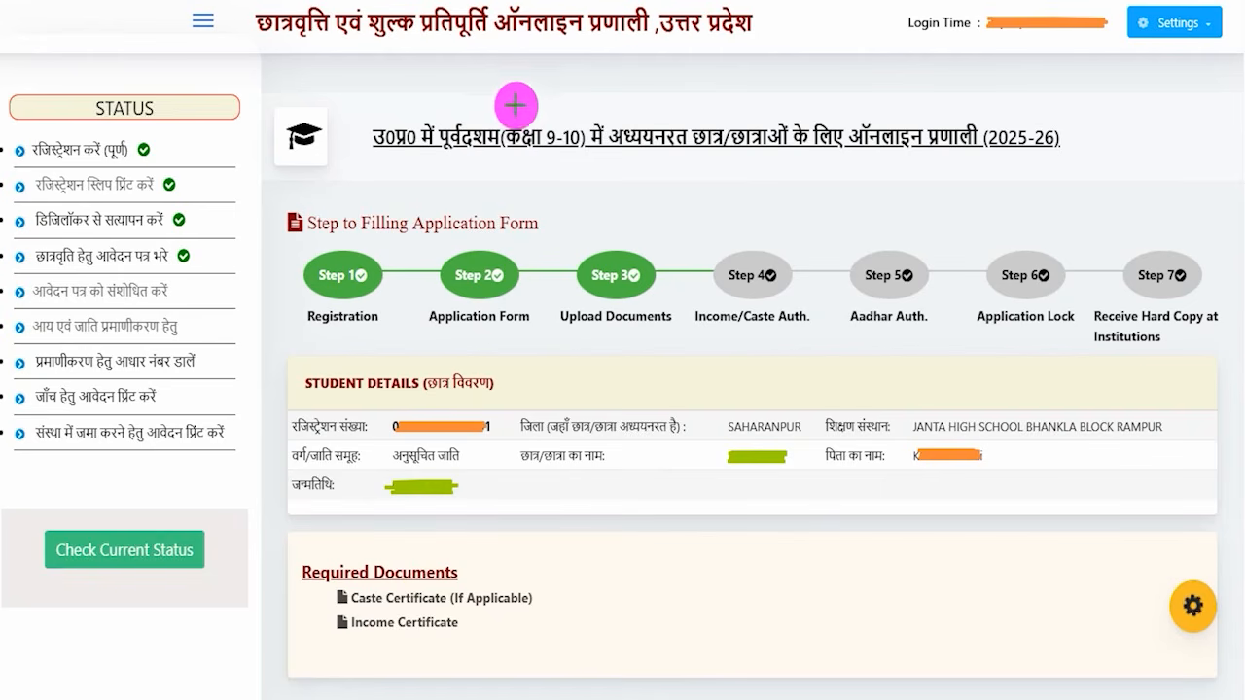
mouse_move(512, 101)
left_mouse_down()
mouse_move(540, 87)
mouse_move(554, 61)
left_mouse_up()
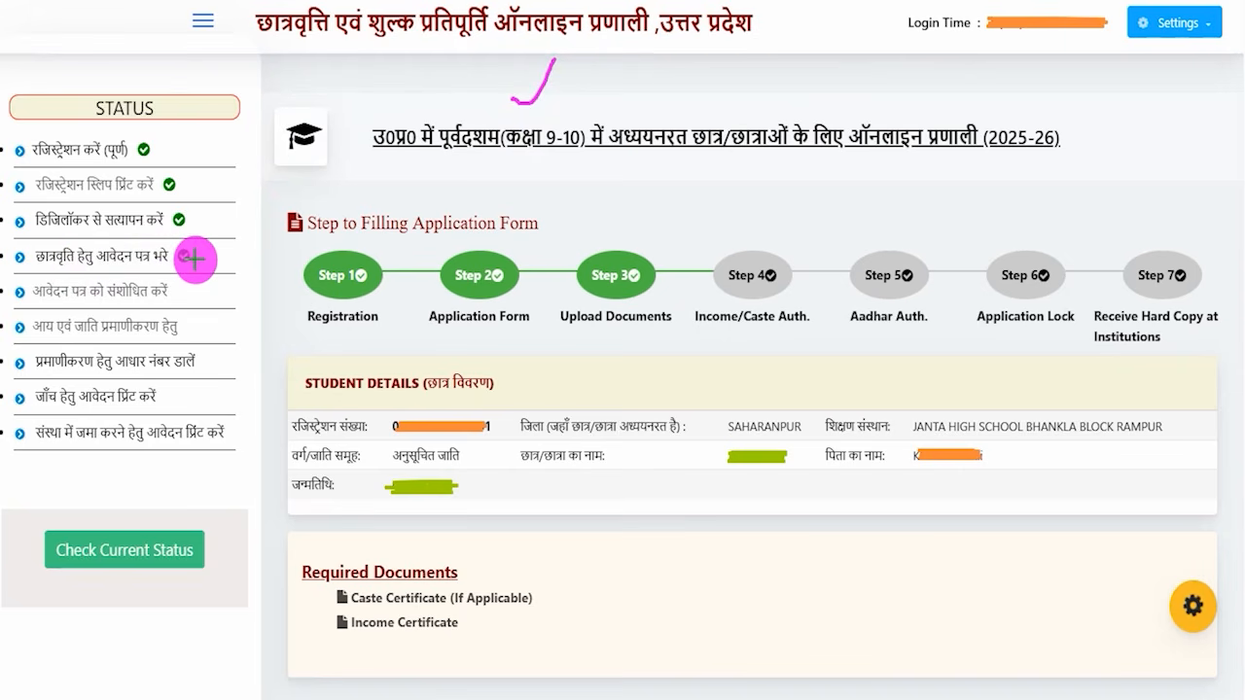
mouse_move(194, 258)
left_mouse_down()
mouse_move(225, 202)
mouse_move(206, 259)
left_mouse_up()
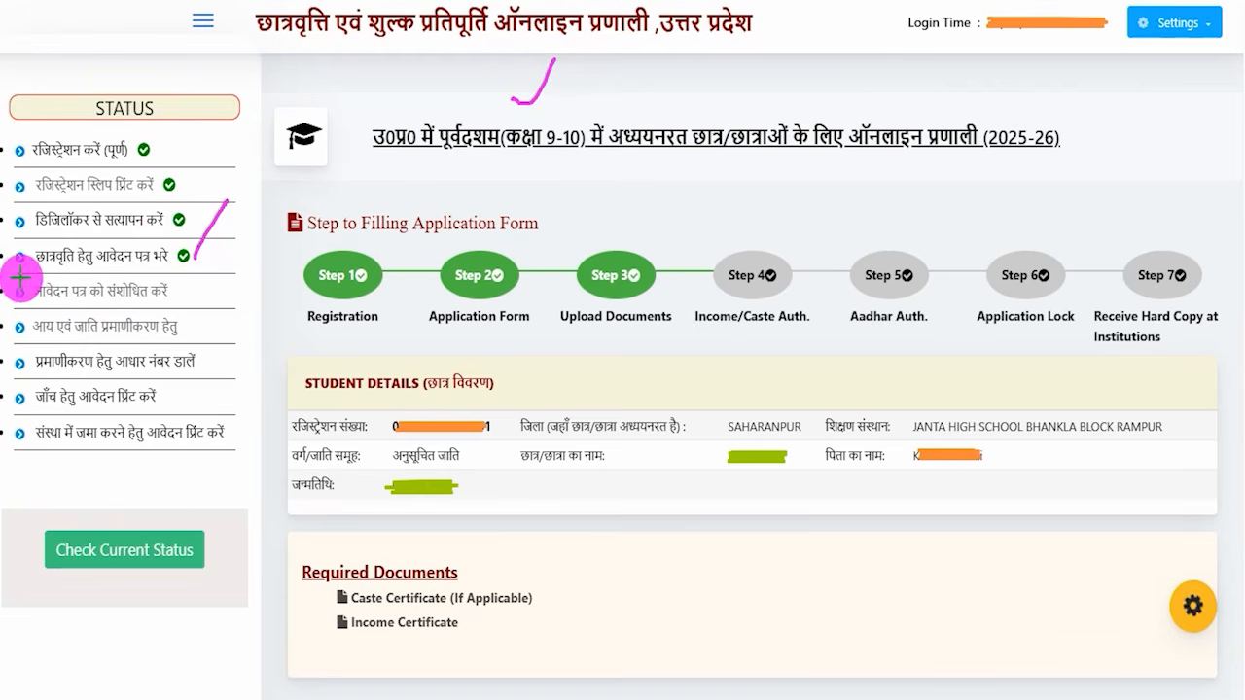
mouse_move(3, 274)
left_mouse_down()
mouse_move(131, 275)
mouse_move(203, 308)
mouse_move(197, 296)
left_mouse_up()
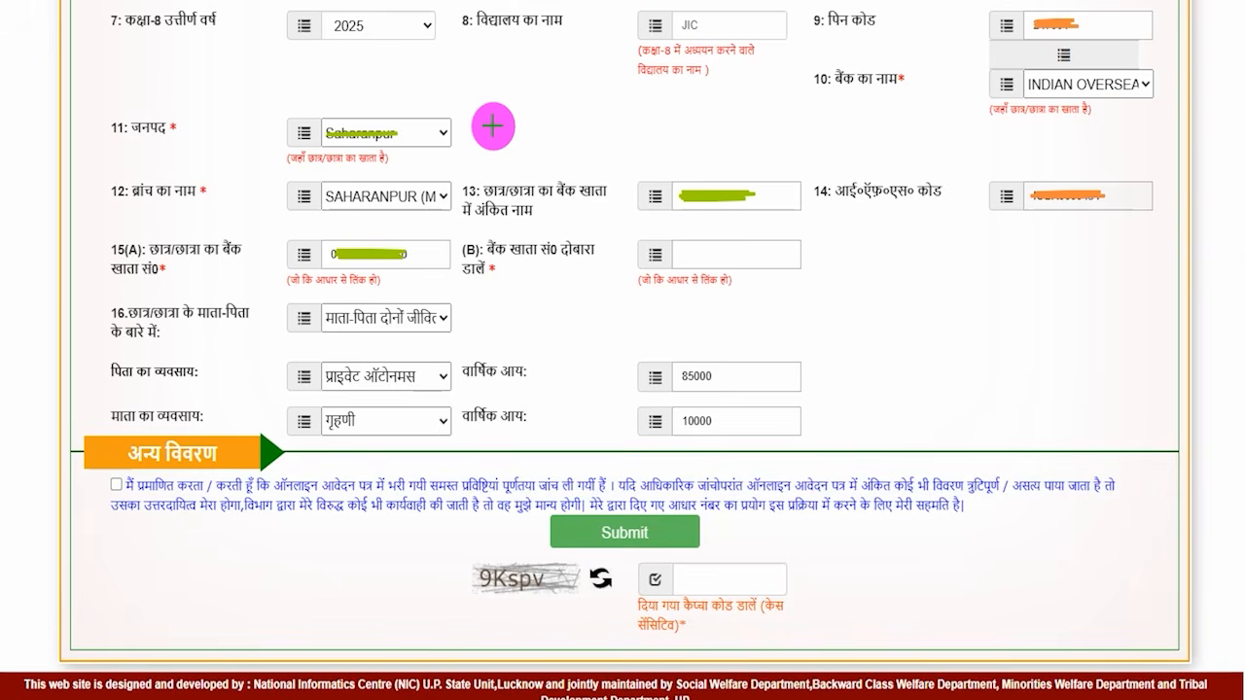
Examine the class 8 year, school name, pin code, जनपद and account holder name in the editable application.
left_click_drag(472, 68, 499, 49)
left_click_drag(714, 44, 731, 37)
left_click_drag(951, 57, 987, 44)
left_click_drag(455, 142, 483, 126)
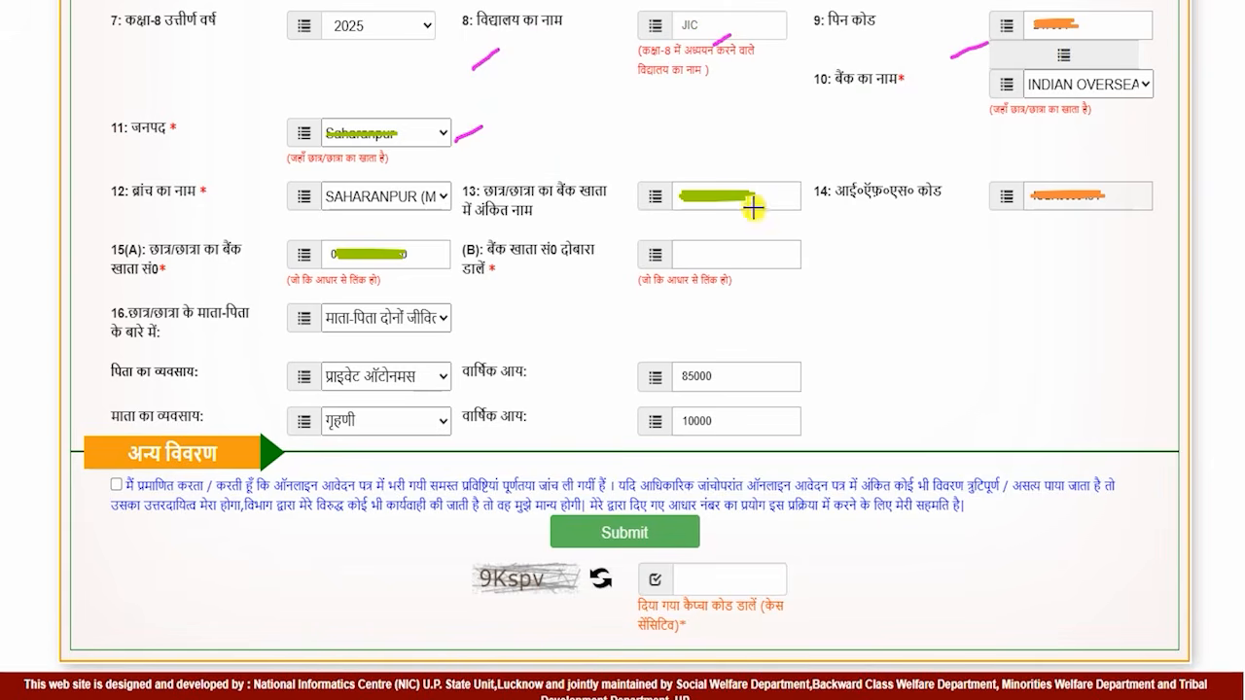
left_click_drag(747, 211, 778, 195)
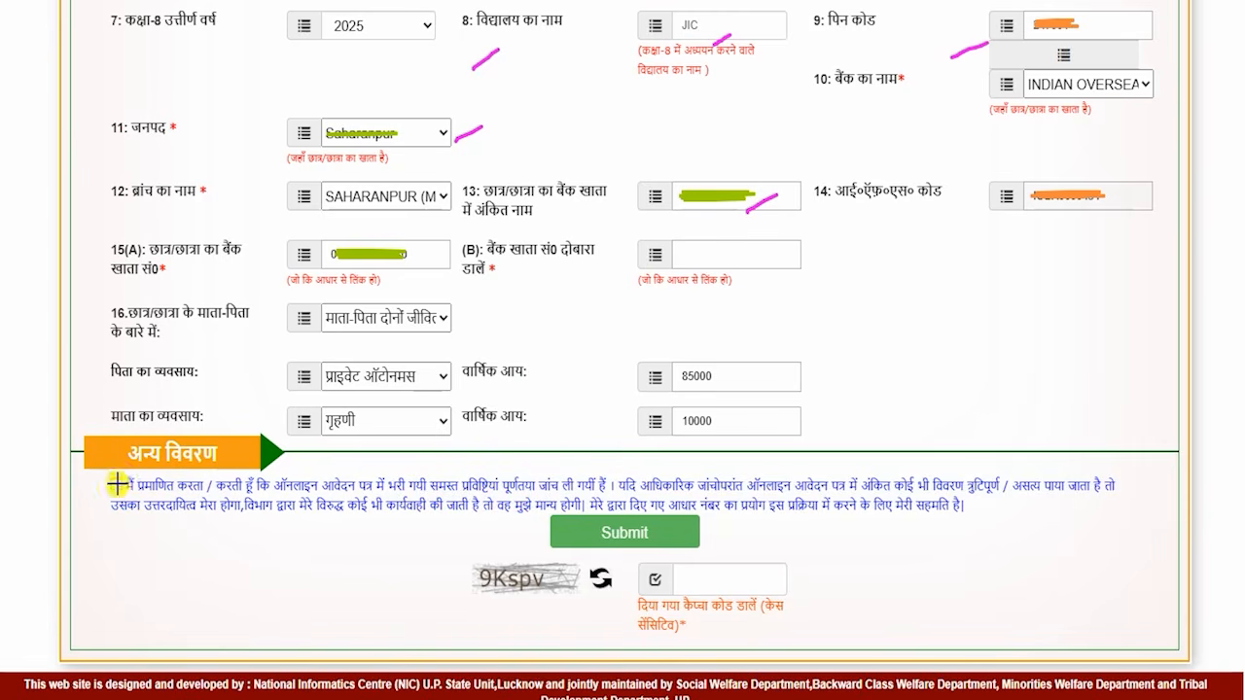
Check the declaration box and the captcha field, and submit the corrected application.
left_click_drag(115, 483, 185, 425)
left_click_drag(470, 592, 520, 590)
left_click_drag(749, 578, 792, 530)
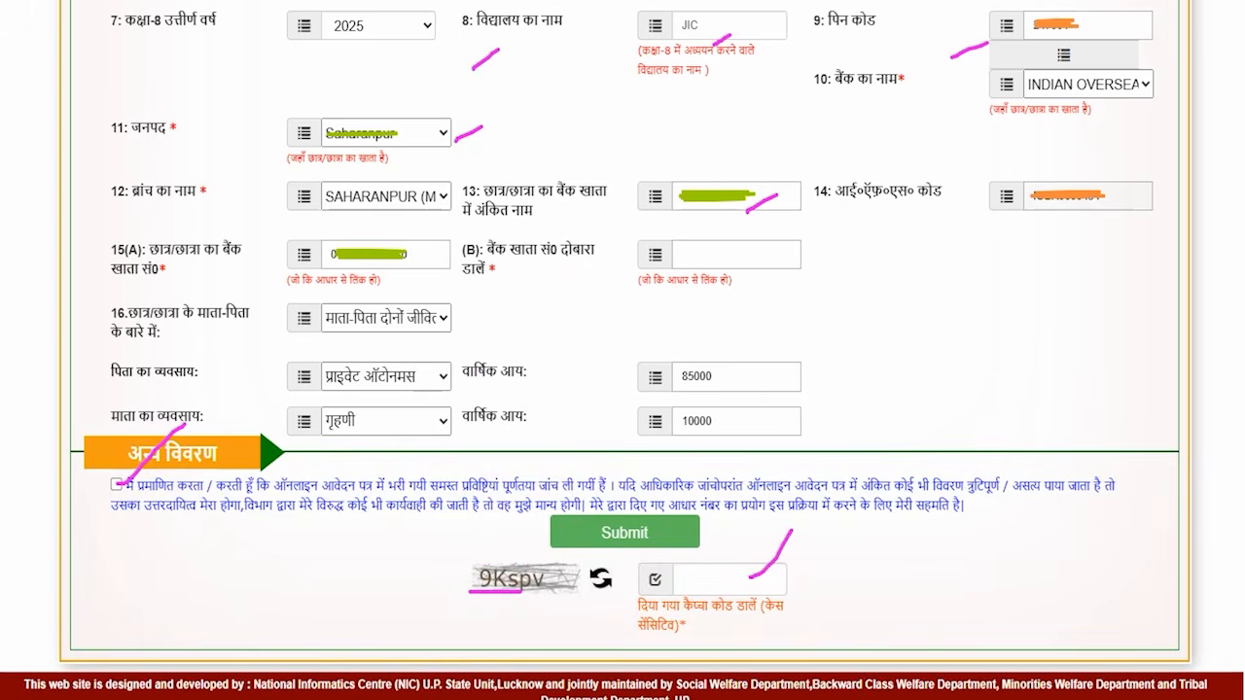
left_click_drag(321, 552, 549, 535)
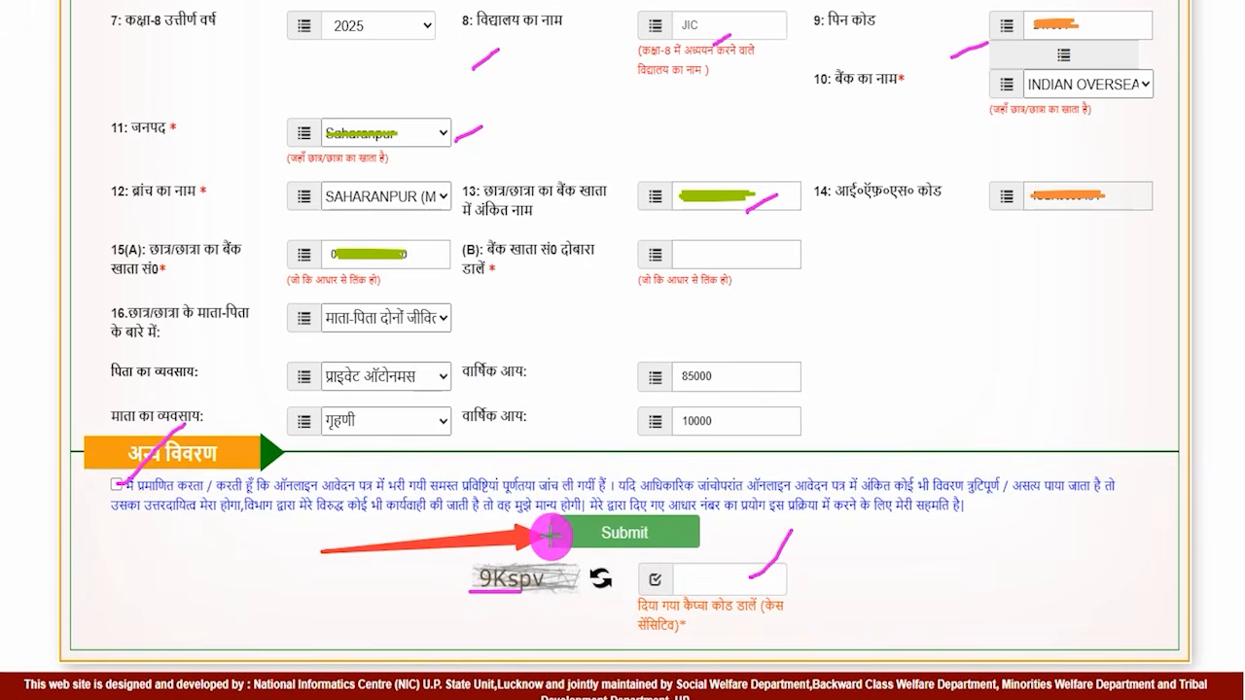
left_click(554, 532)
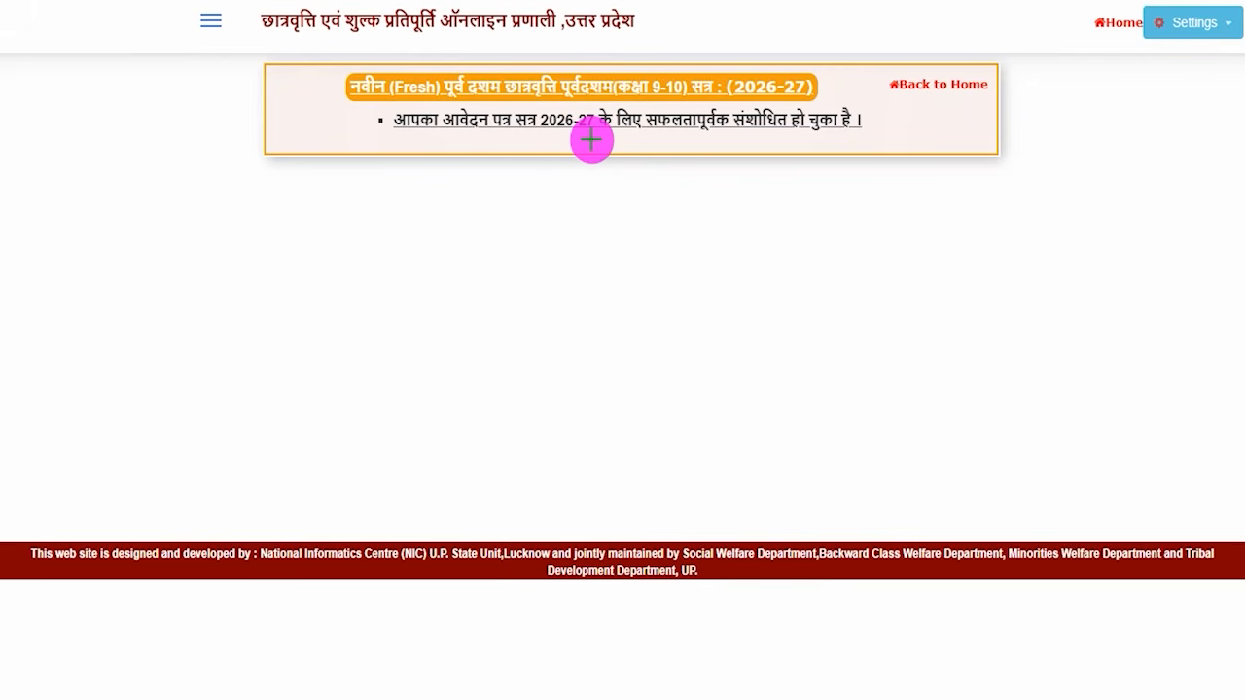
Go back to the student's home page and open आय एवं जाति प्रमाणीकरण हेतु.
left_click_drag(617, 143, 667, 109)
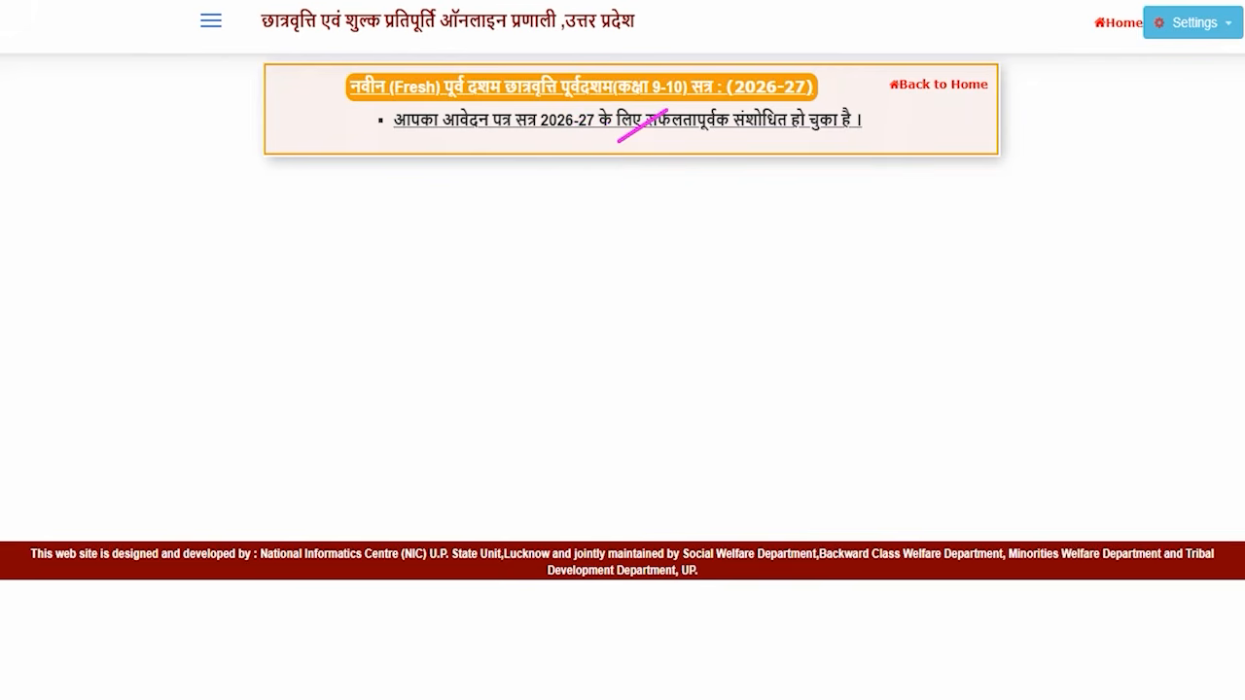
left_click_drag(869, 66, 1001, 101)
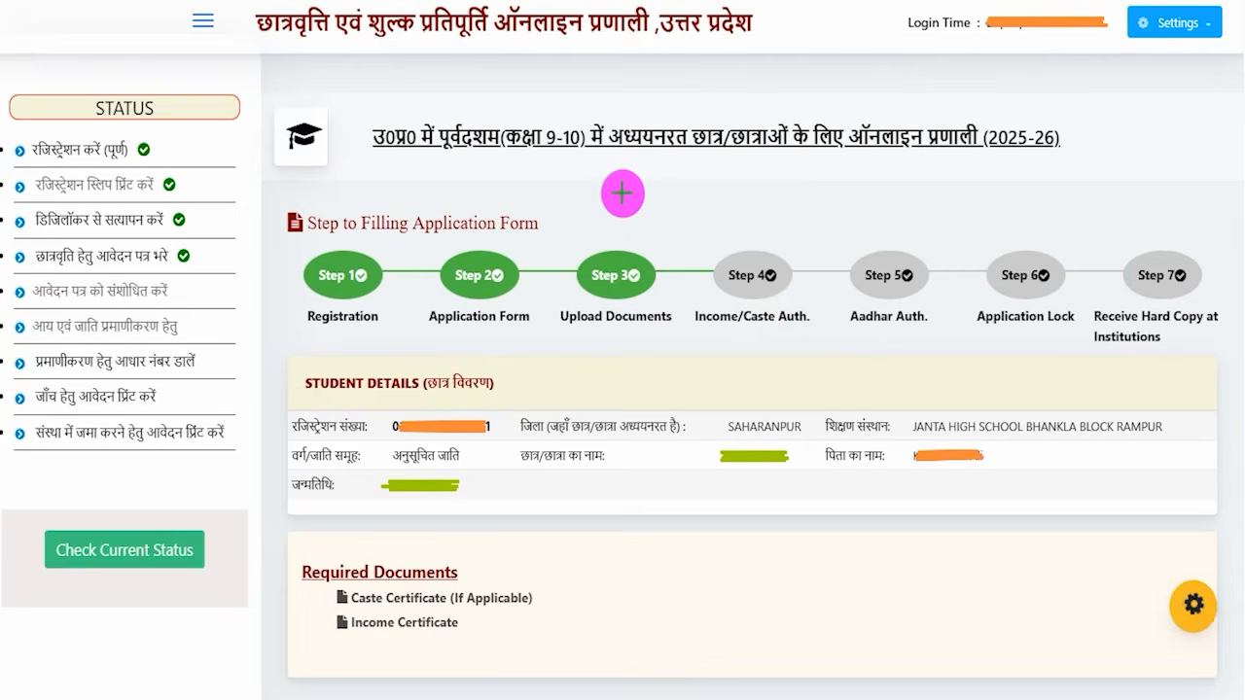
left_click_drag(623, 192, 685, 136)
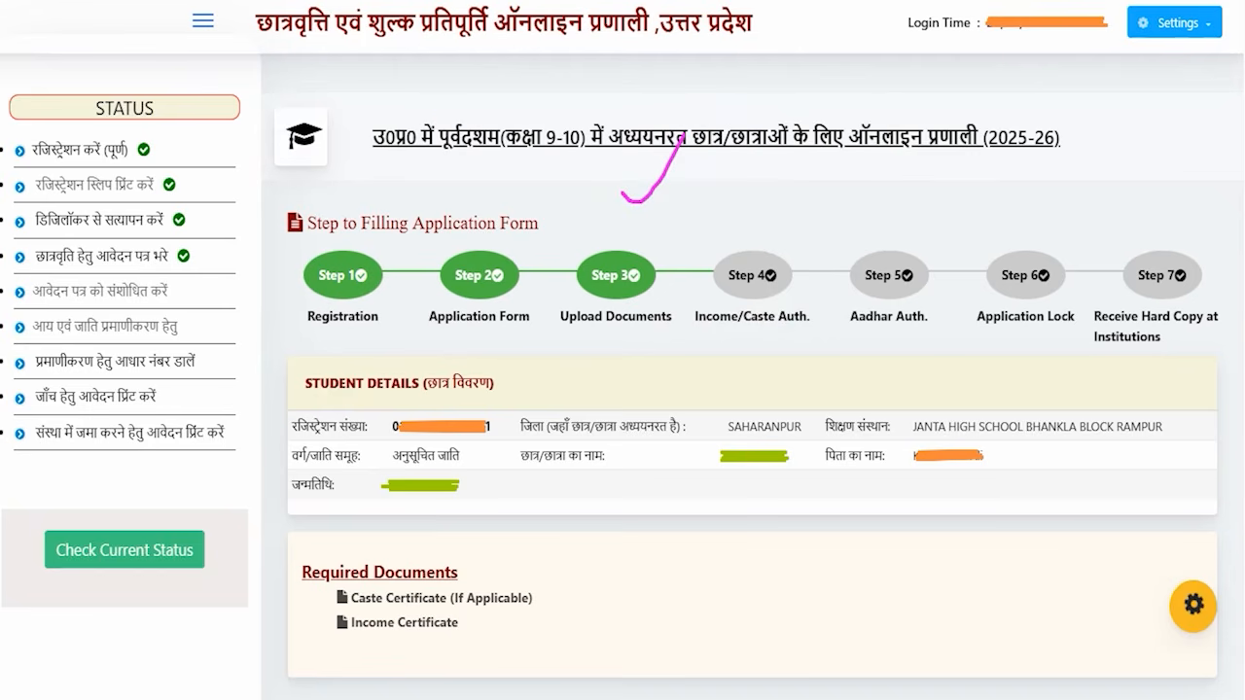
mouse_move(2, 314)
left_mouse_down()
mouse_move(199, 323)
mouse_move(233, 342)
mouse_move(209, 334)
left_mouse_up()
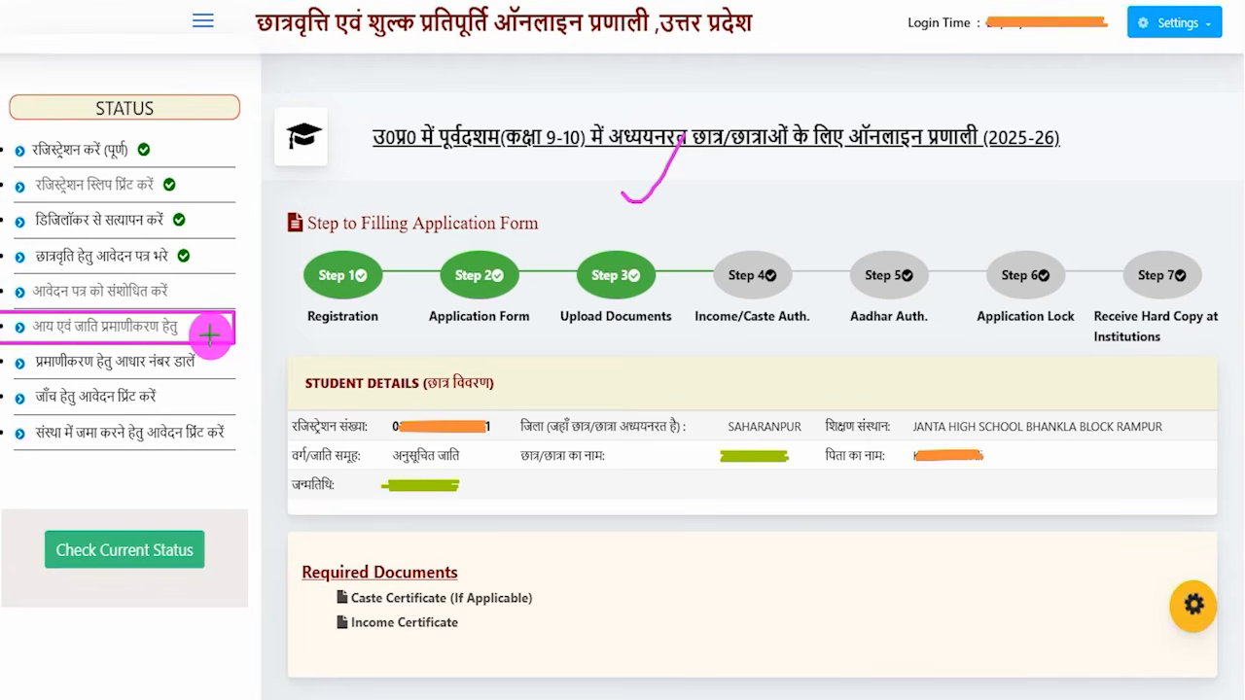
left_click(209, 335)
Check the income certificate application number, certificate number and captcha fields, and get the income certificate data.
left_click_drag(736, 288, 828, 197)
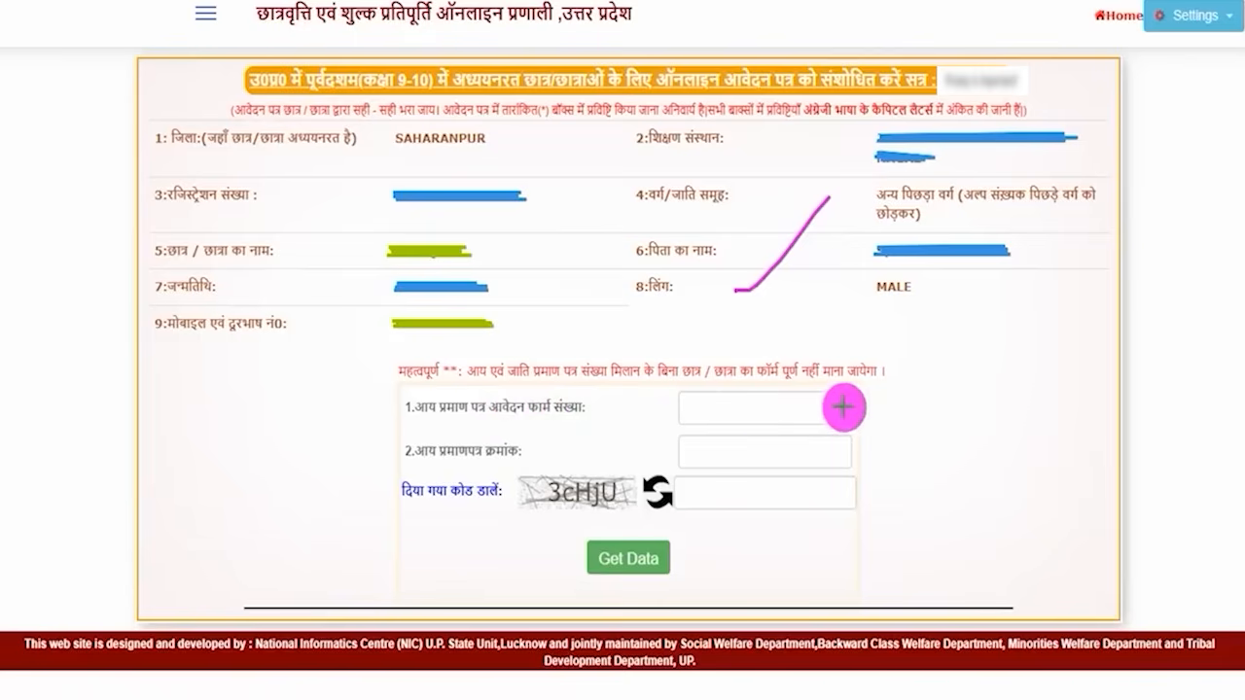
left_click_drag(827, 408, 868, 368)
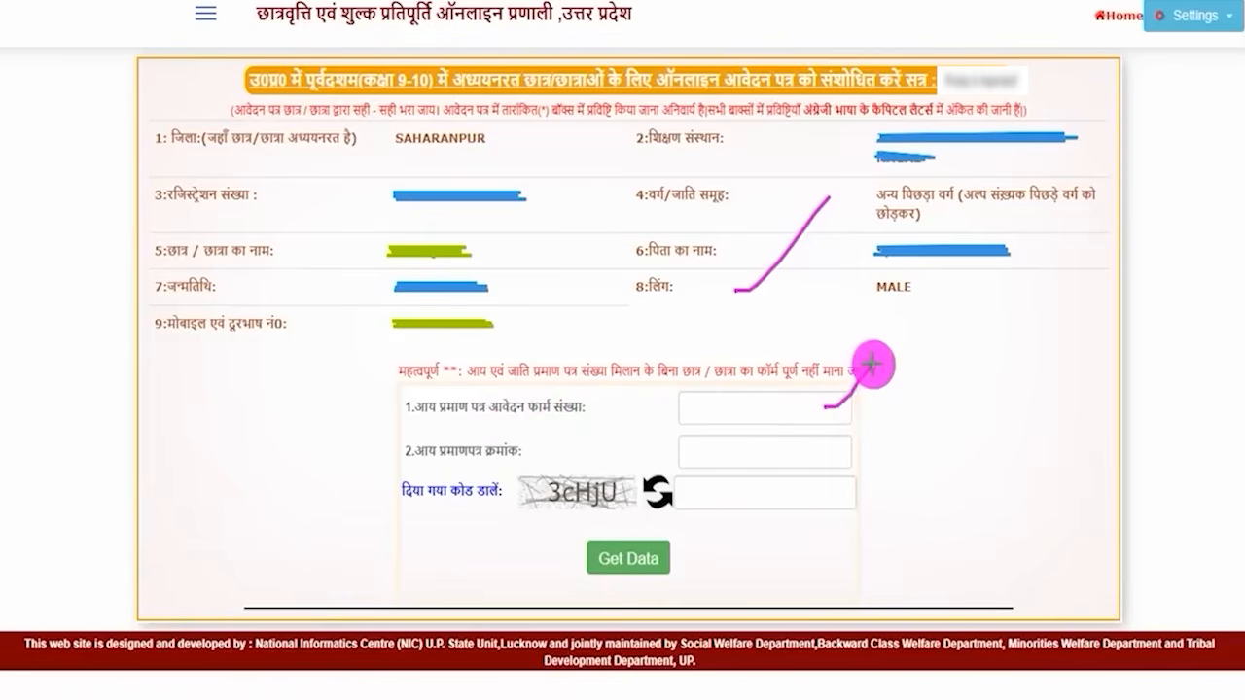
left_click_drag(832, 449, 874, 418)
left_click_drag(551, 507, 608, 507)
left_click_drag(839, 492, 901, 449)
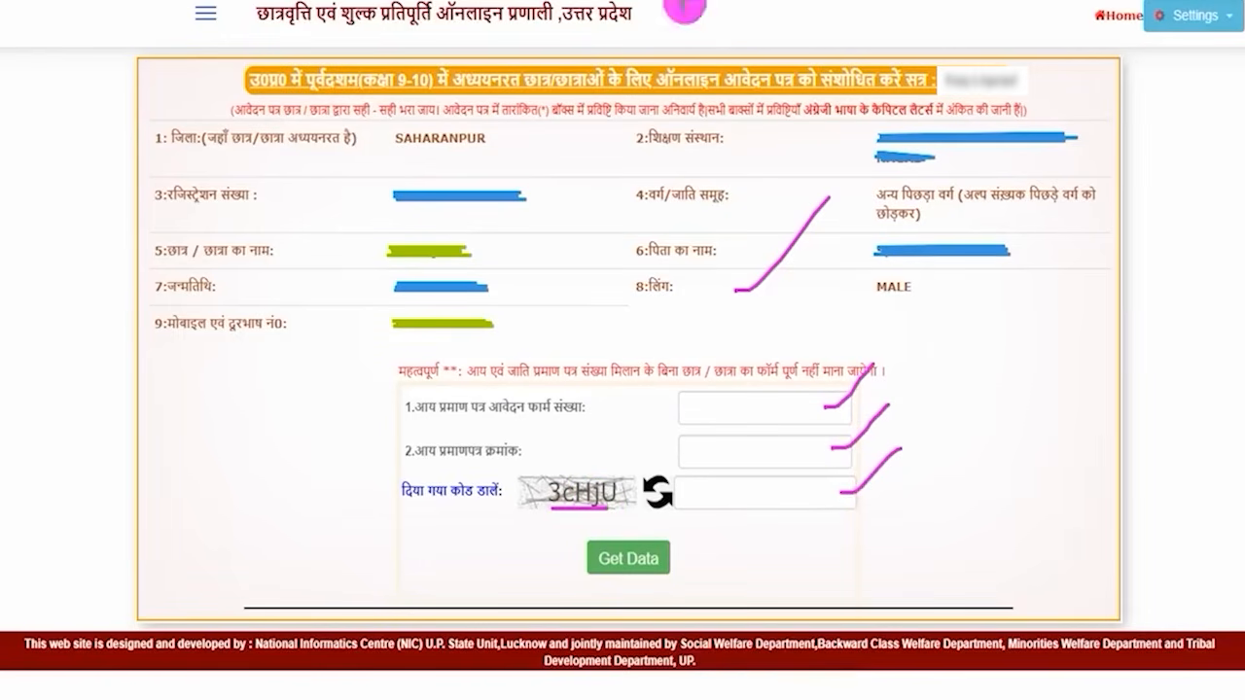
left_click_drag(976, 548, 691, 561)
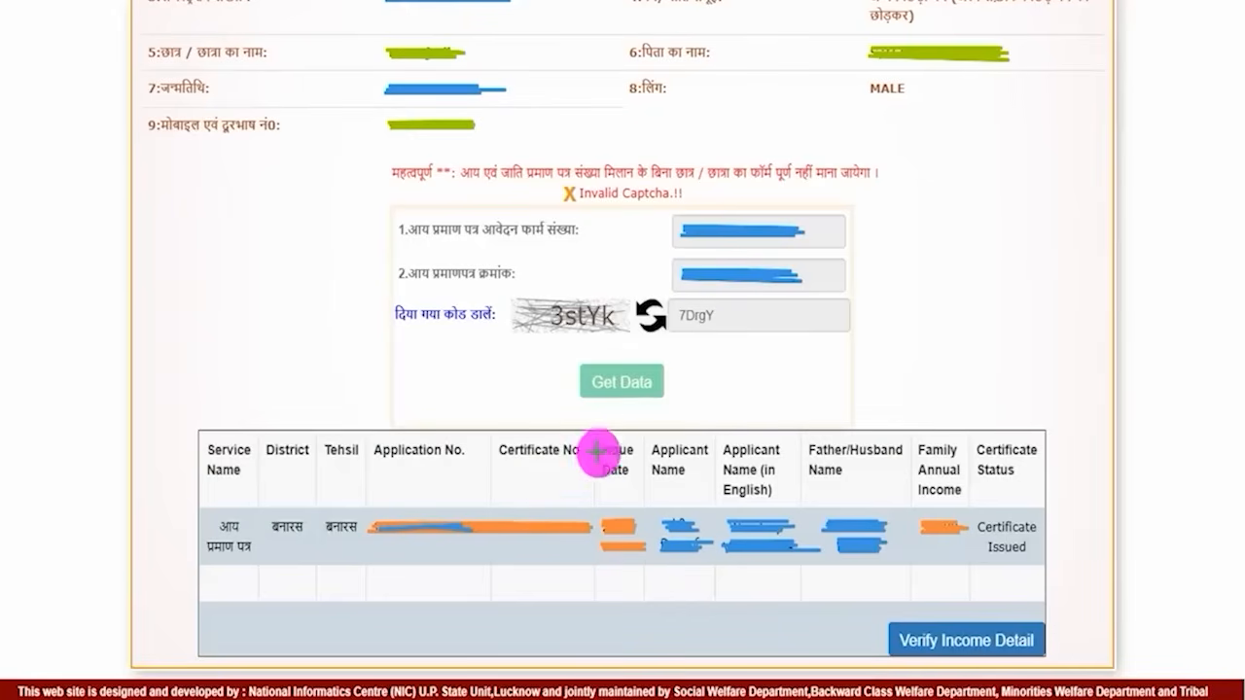
Check the retrieved income certificate record and verify the income detail.
left_click_drag(480, 567, 606, 470)
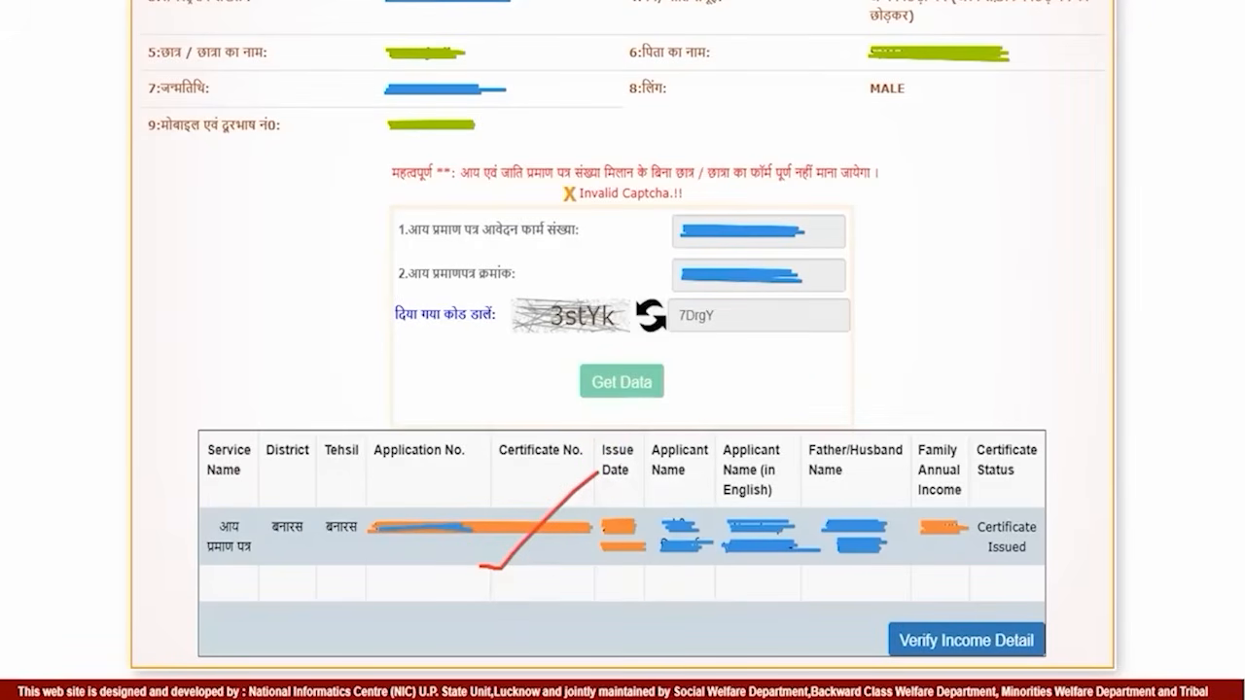
left_click_drag(622, 632, 865, 639)
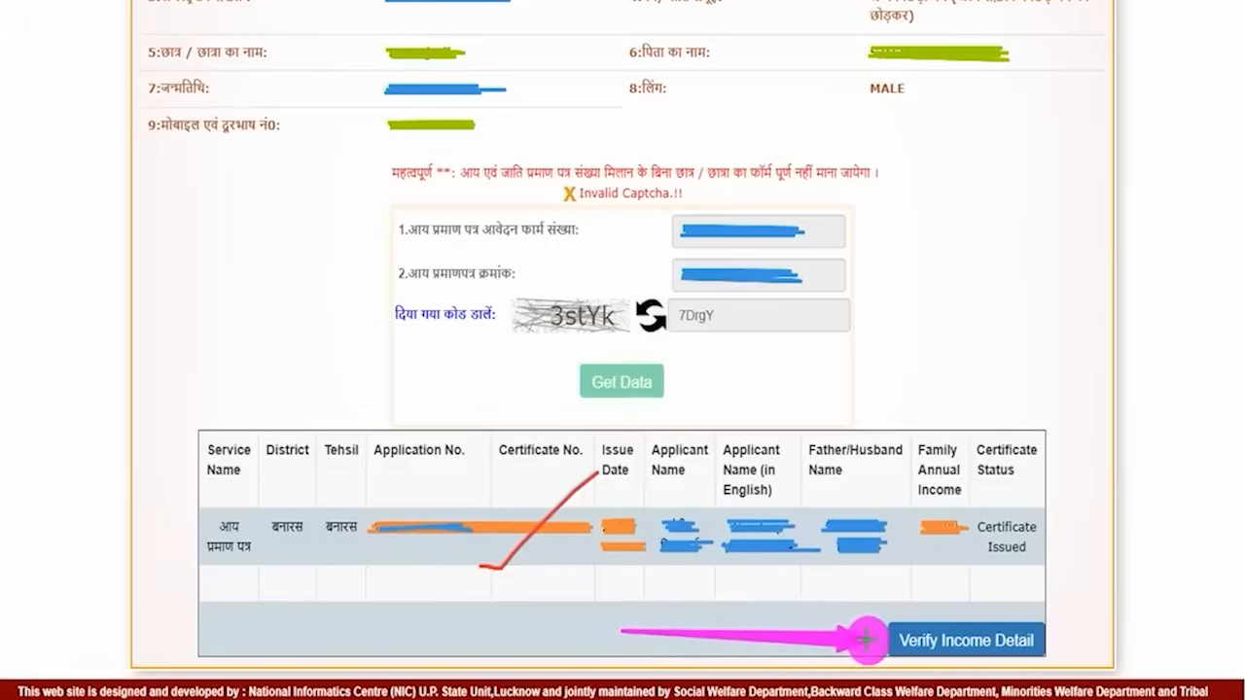
left_click(881, 639)
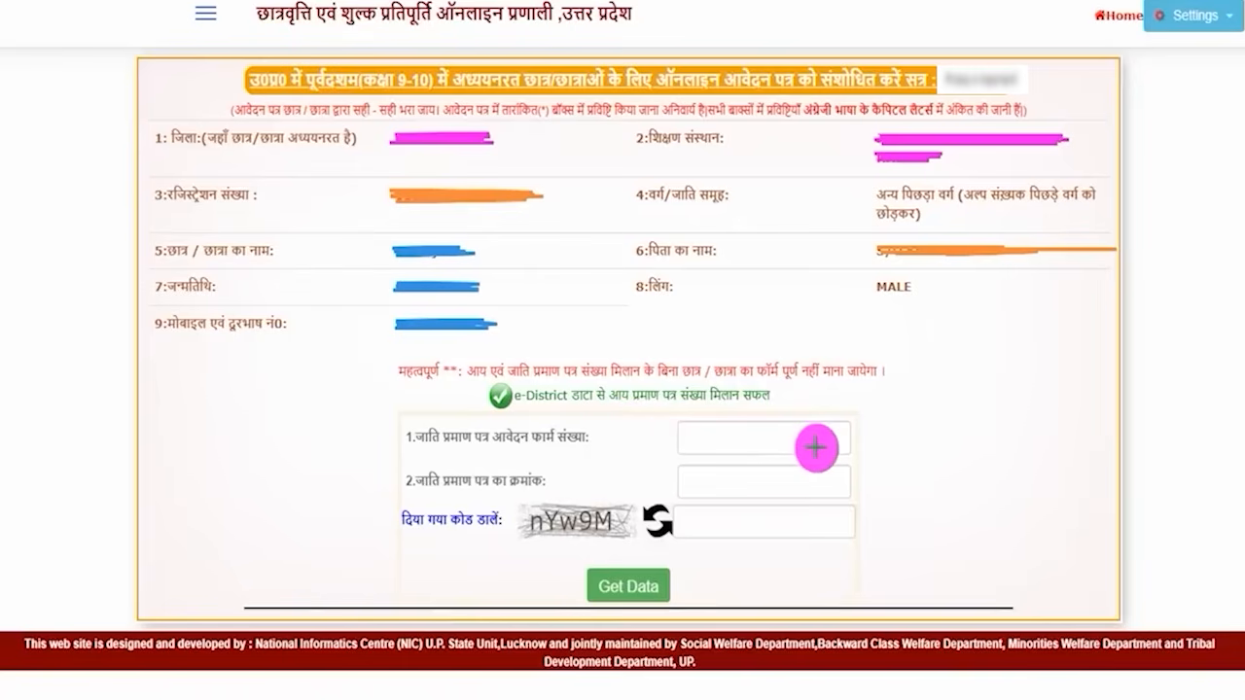
Check the caste certificate application number, certificate number and captcha fields, and get the caste certificate data.
left_click_drag(803, 438, 844, 408)
left_click_drag(835, 481, 873, 447)
left_click_drag(565, 534, 593, 533)
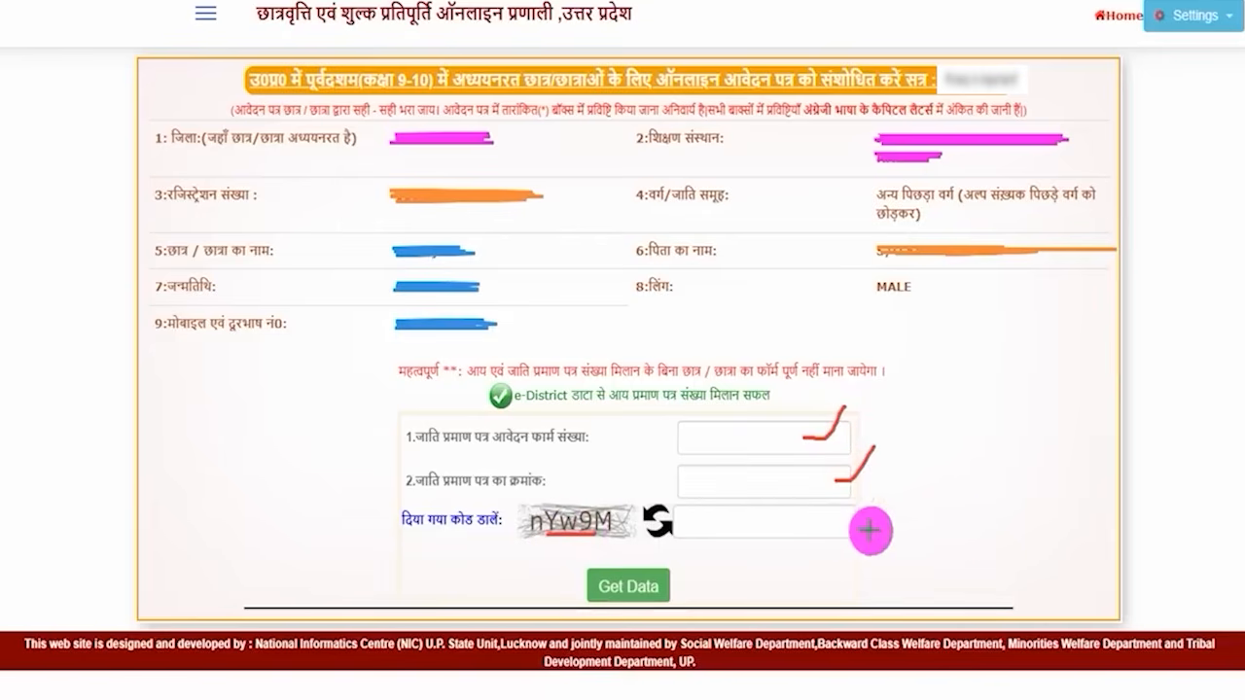
left_click_drag(846, 526, 873, 499)
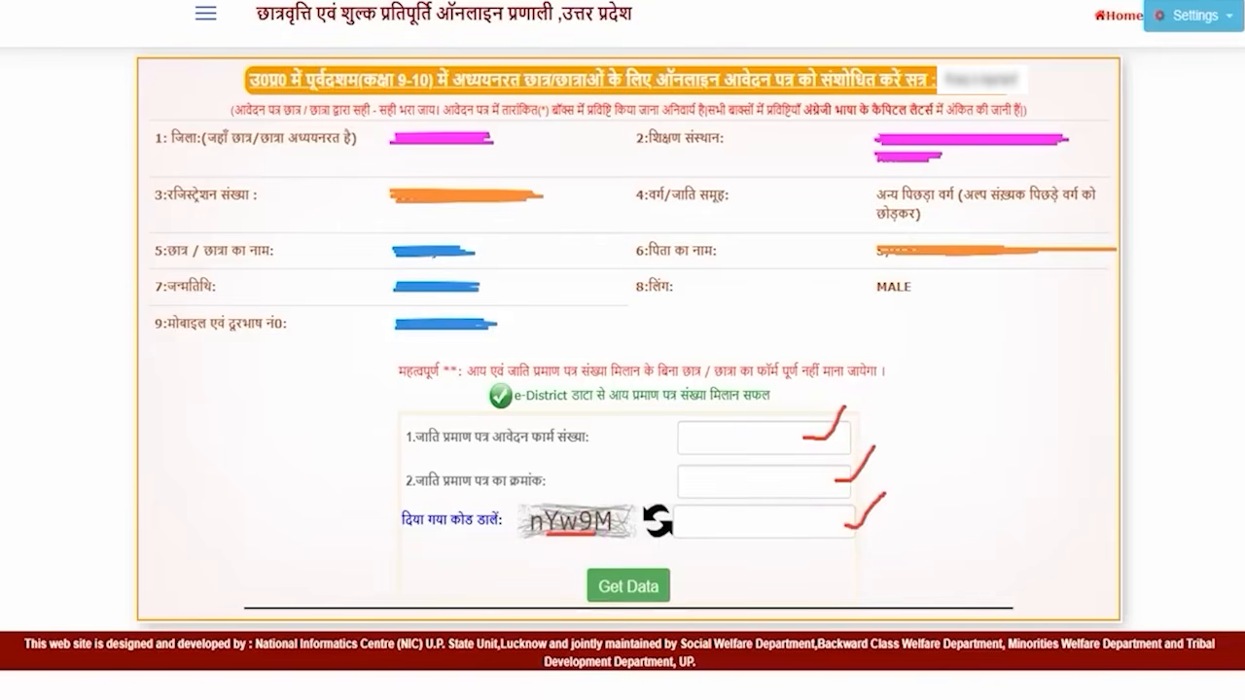
mouse_move(936, 574)
left_mouse_down()
mouse_move(745, 570)
mouse_move(691, 588)
left_mouse_up()
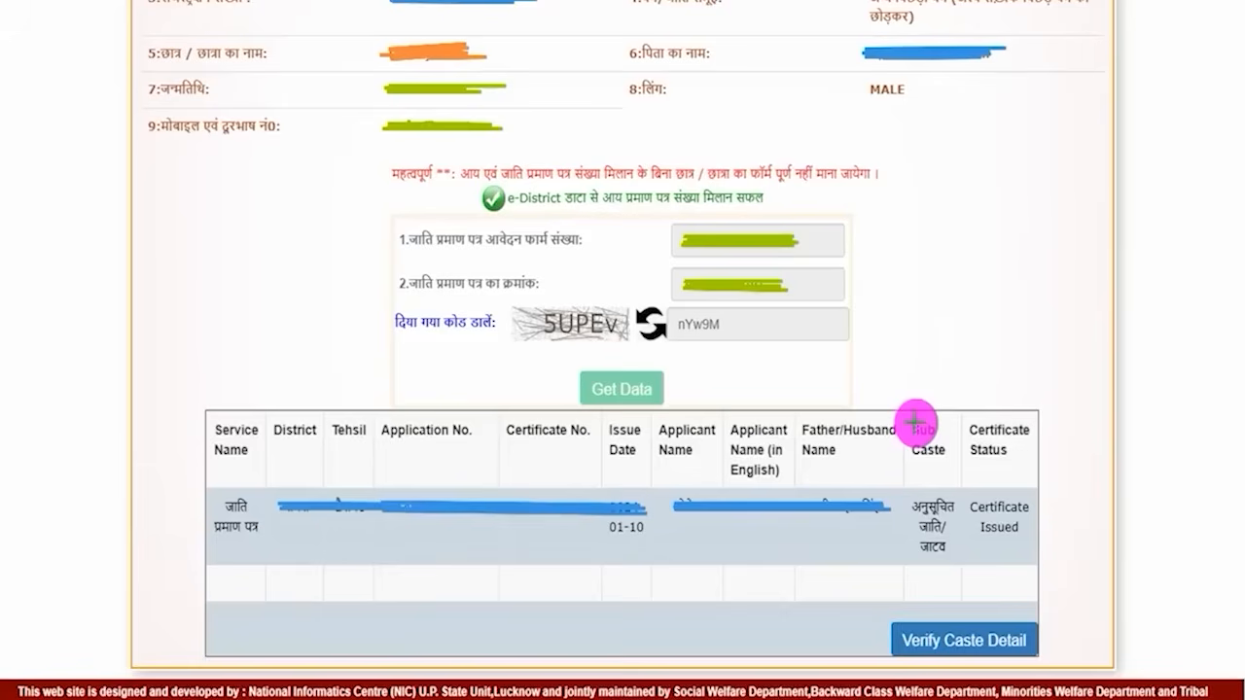
Check the retrieved caste certificate record, verify the caste detail and review the आय एवं जाति प्रमाणीकरण हेतु status.
left_click_drag(812, 473, 895, 385)
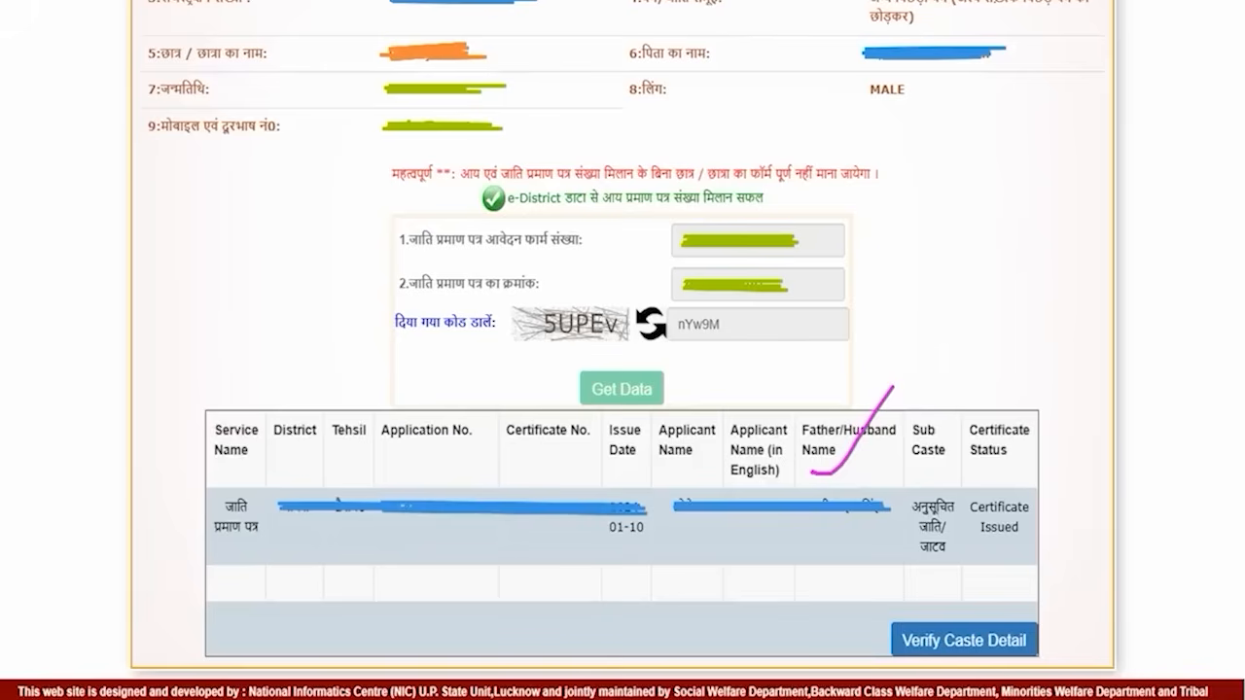
left_click_drag(544, 629, 895, 645)
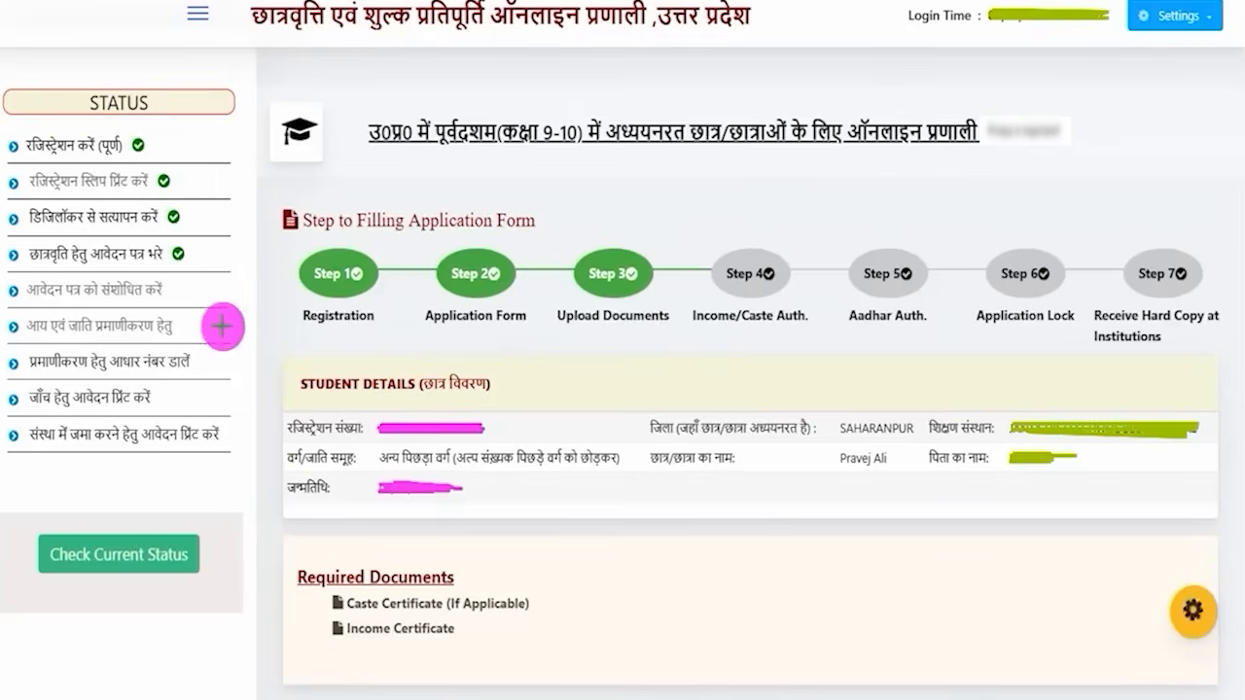
left_click_drag(217, 325, 240, 303)
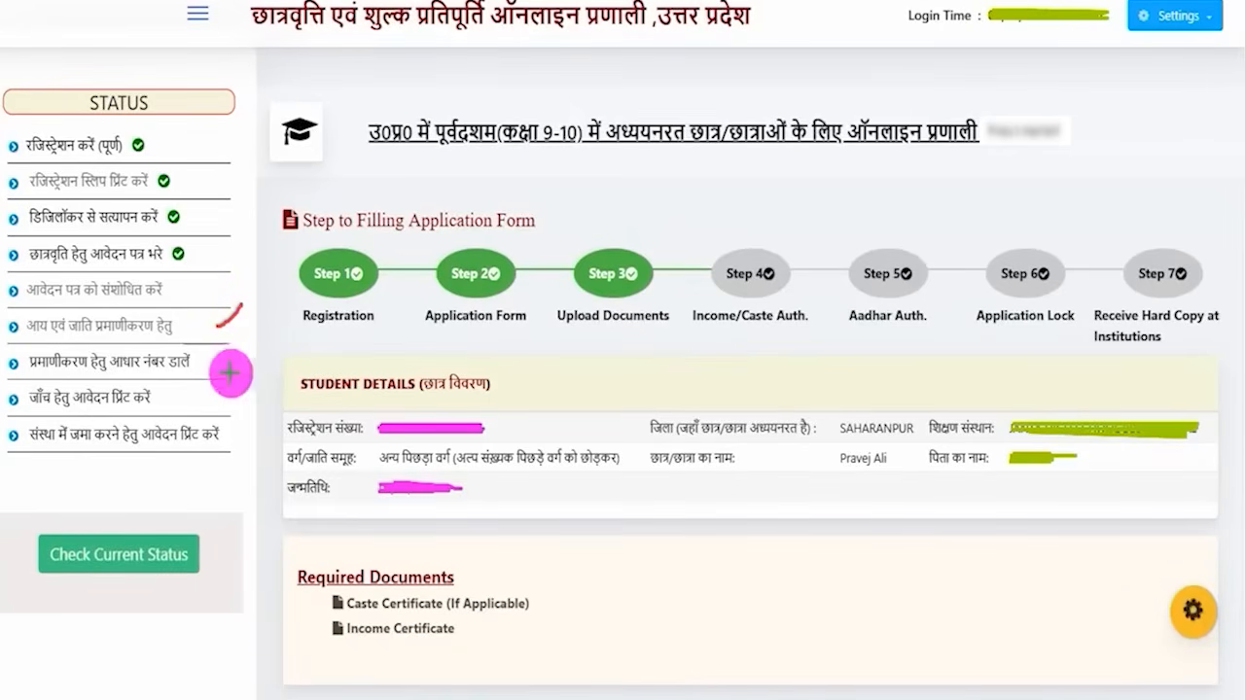
Review the remaining stages: Aadhaar number authentication, the check print, the print for submission to the institution, and Step 7 hard copy receipt.
left_click_drag(216, 369, 255, 341)
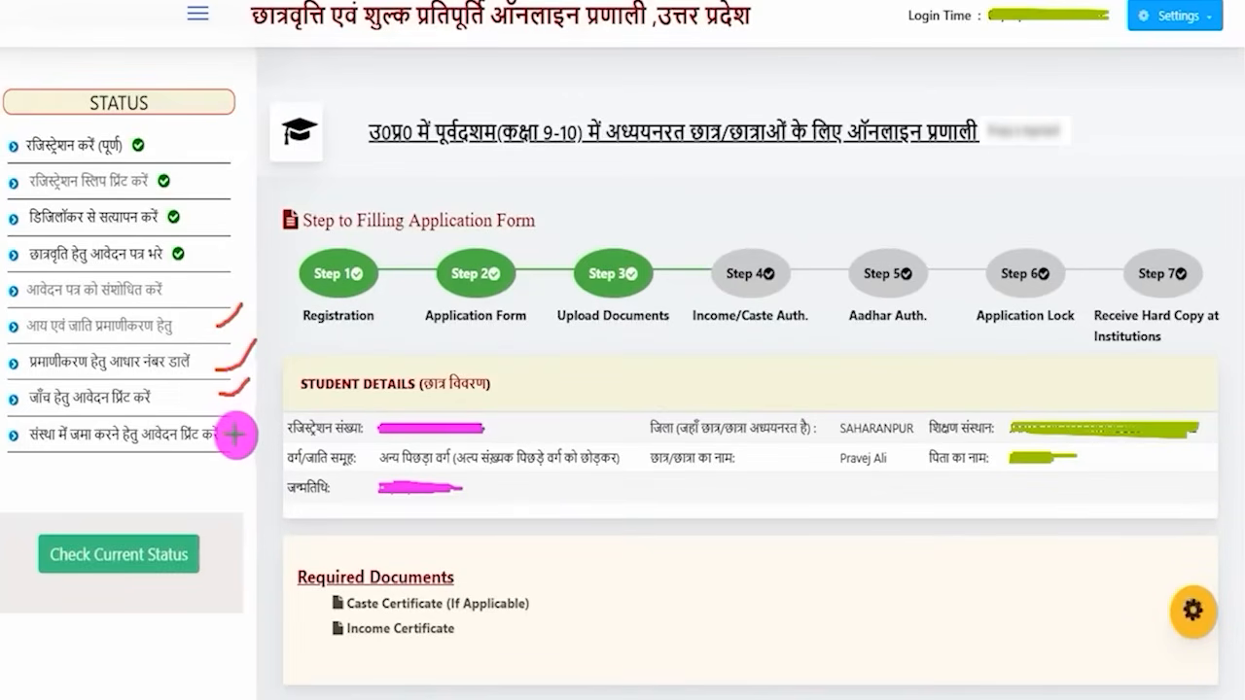
left_click_drag(234, 435, 260, 408)
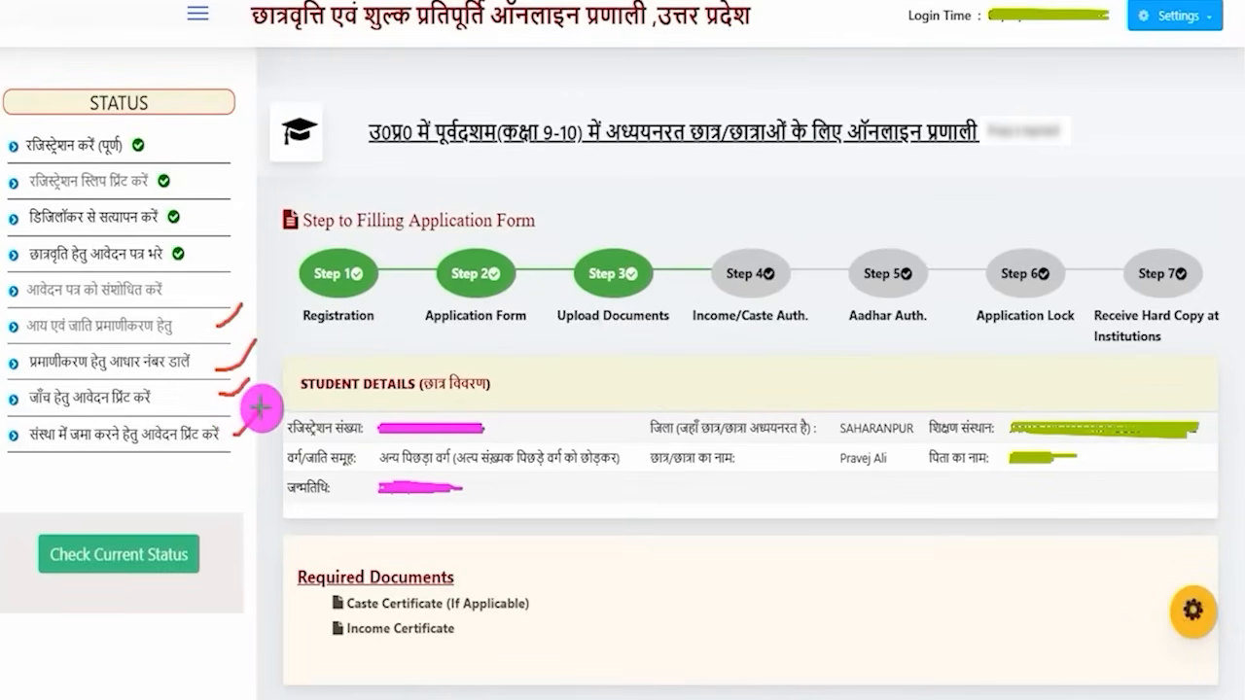
left_click_drag(1154, 261, 1194, 213)
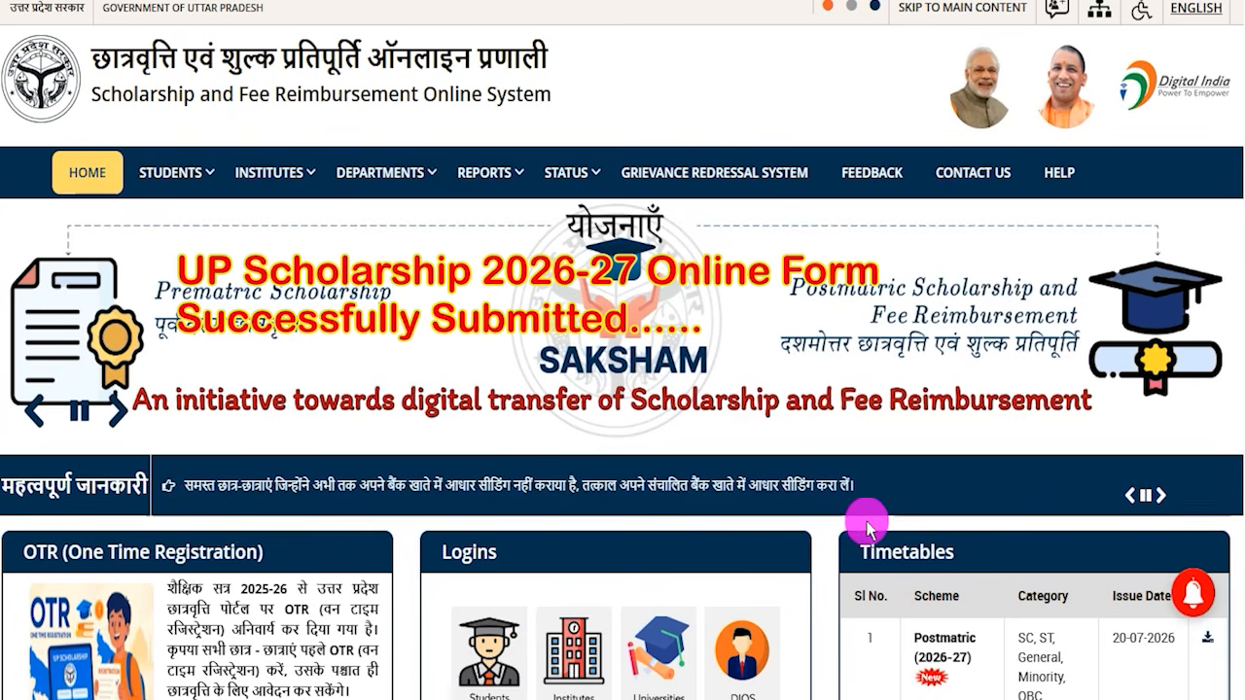
Look over the scholarship portal's home page and its banner slides on prematric and postmatric scholarship rates and eligibility.
scroll(856, 525, "down", 2)
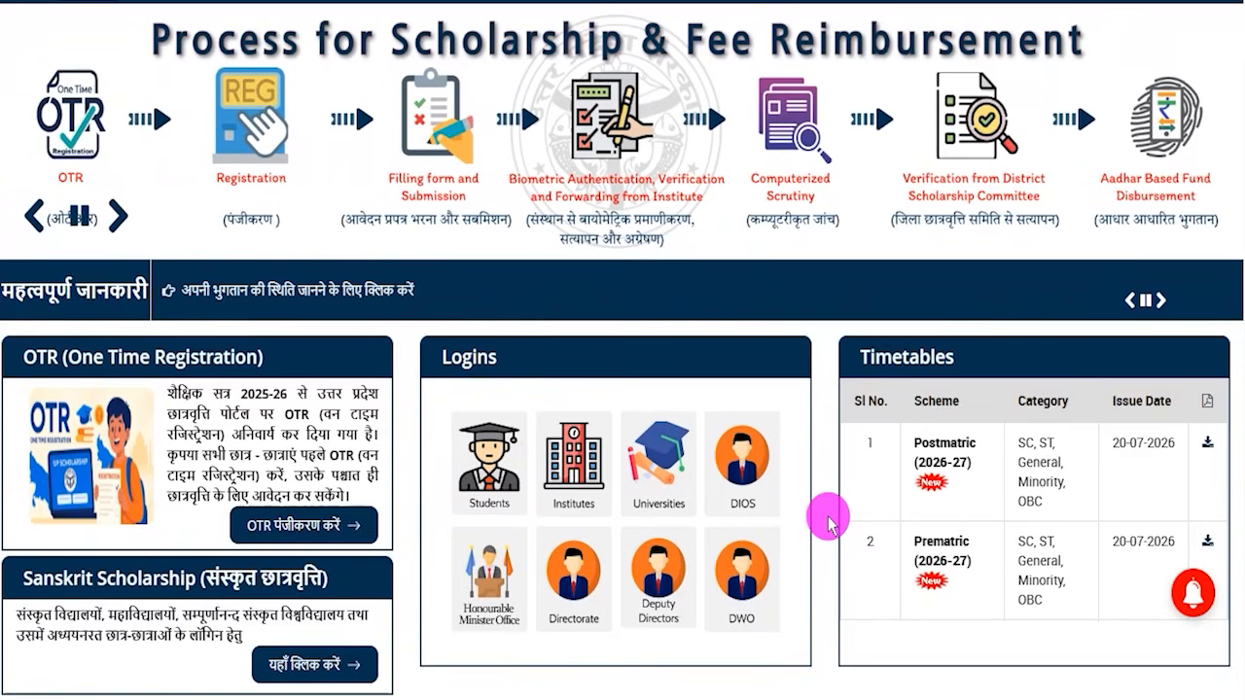
scroll(827, 520, "up", 1)
scroll(826, 521, "up", 1)
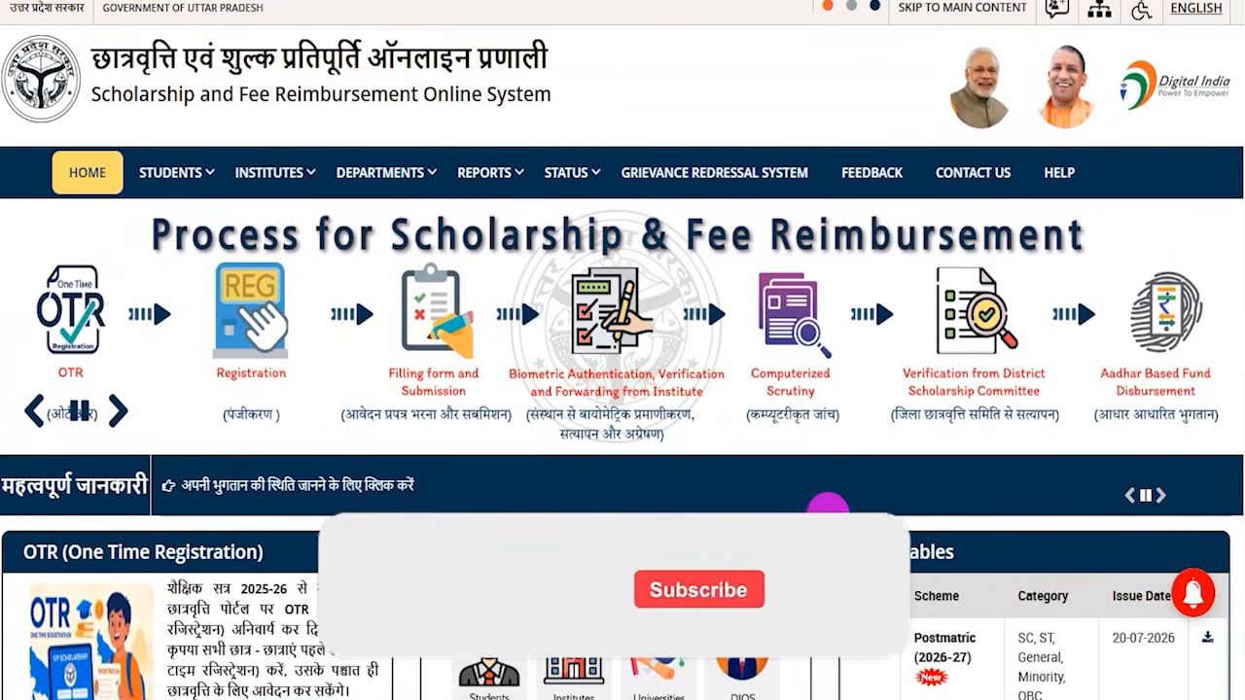
left_click(117, 411)
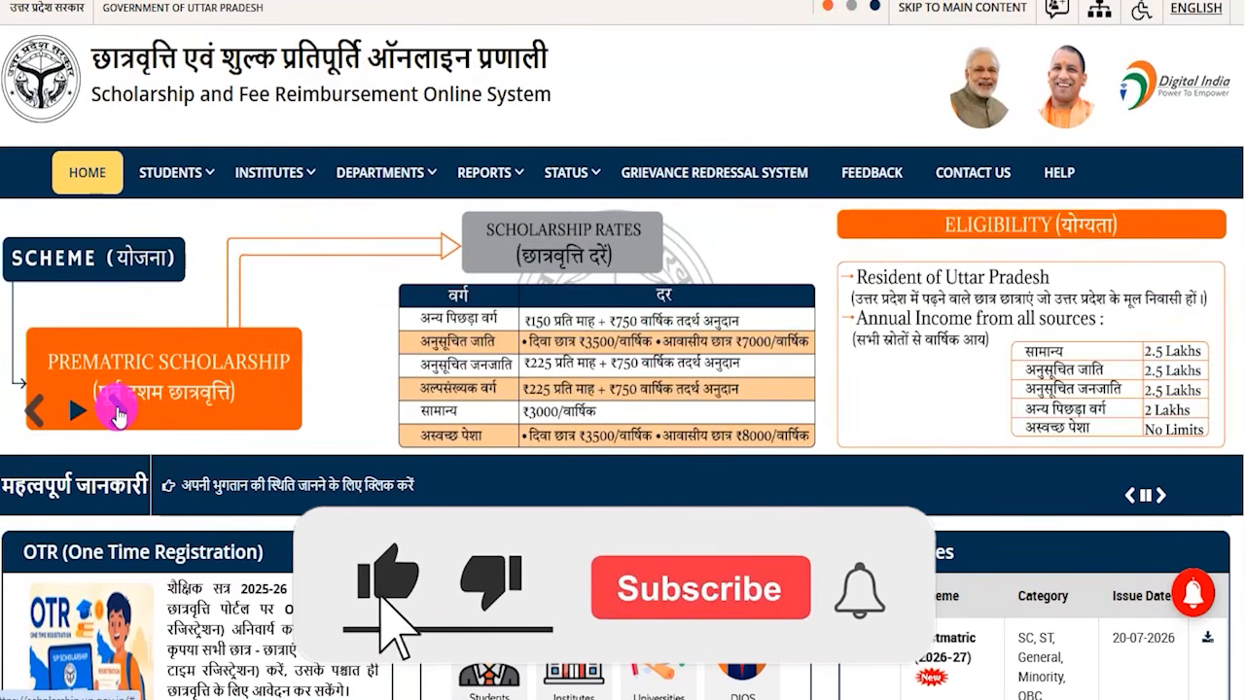
left_click(117, 411)
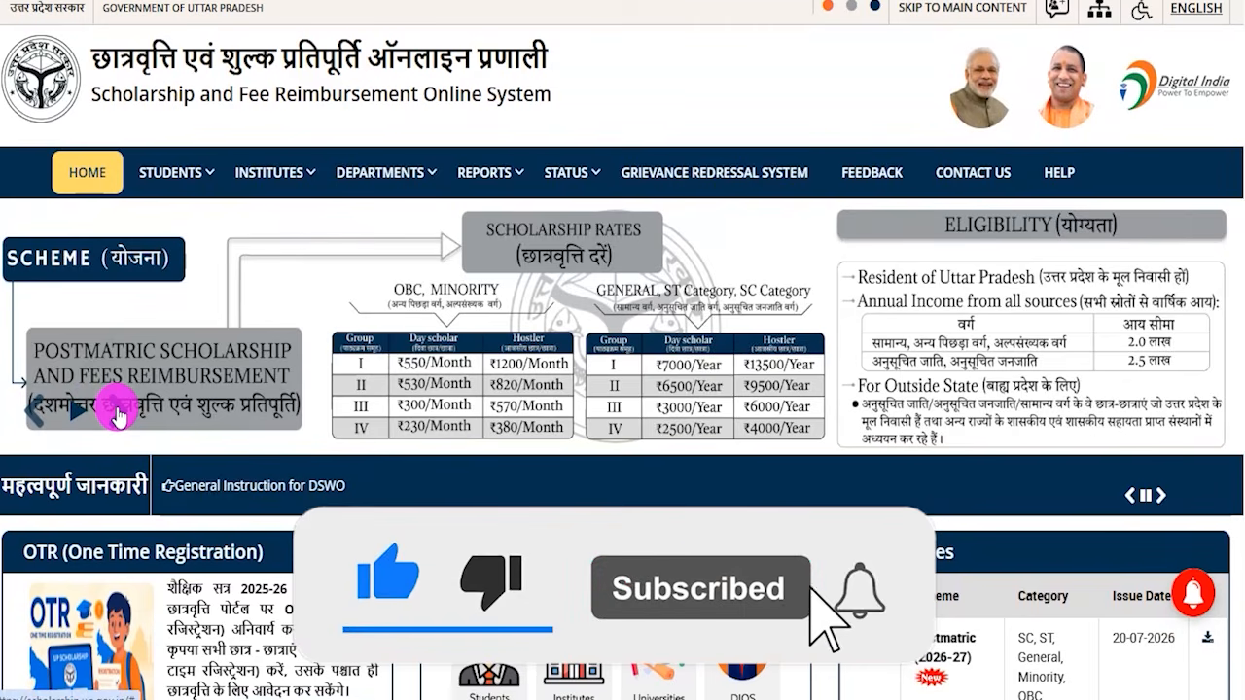
left_click(119, 412)
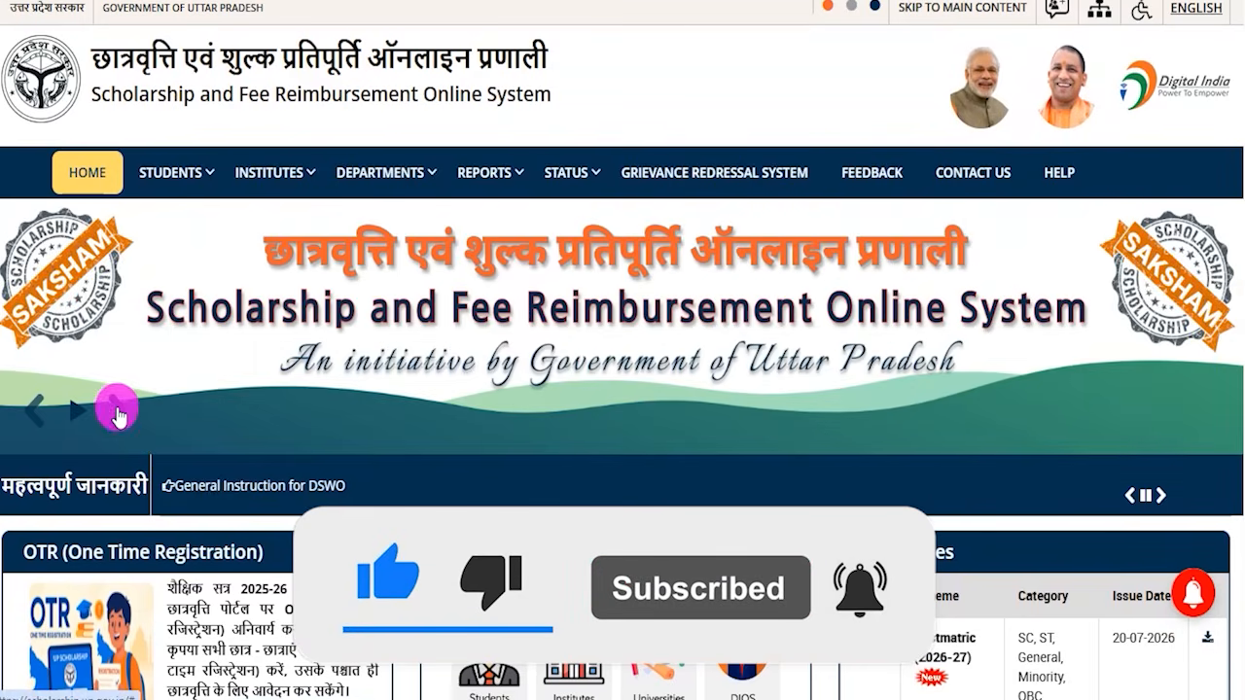